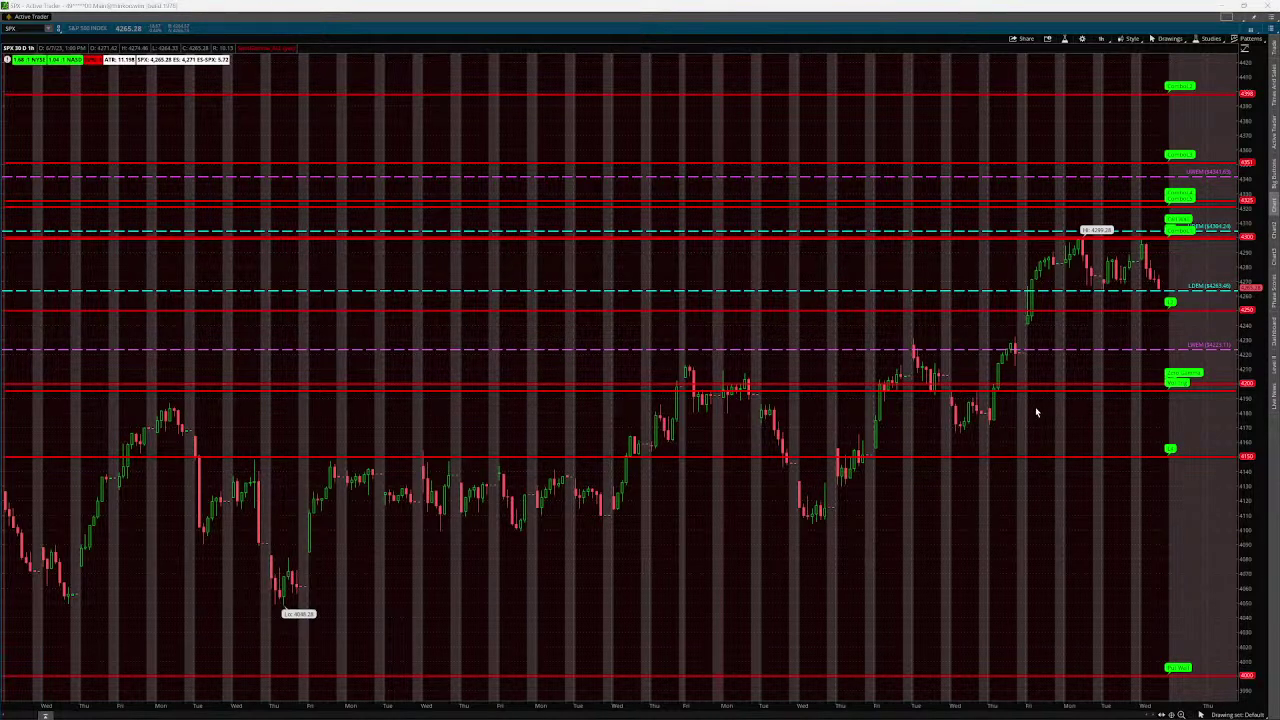
# Step: Draw red arrows pointing at the upper and lower daily and weekly expected-move dashed lines on the hourly SPX chart
pyautogui.moveTo(1035, 390); pyautogui.dragTo(1050, 352)
pyautogui.moveTo(1086, 143); pyautogui.dragTo(1076, 180)
pyautogui.moveTo(967, 341); pyautogui.dragTo(984, 291)
pyautogui.moveTo(1048, 200); pyautogui.dragTo(1035, 232)
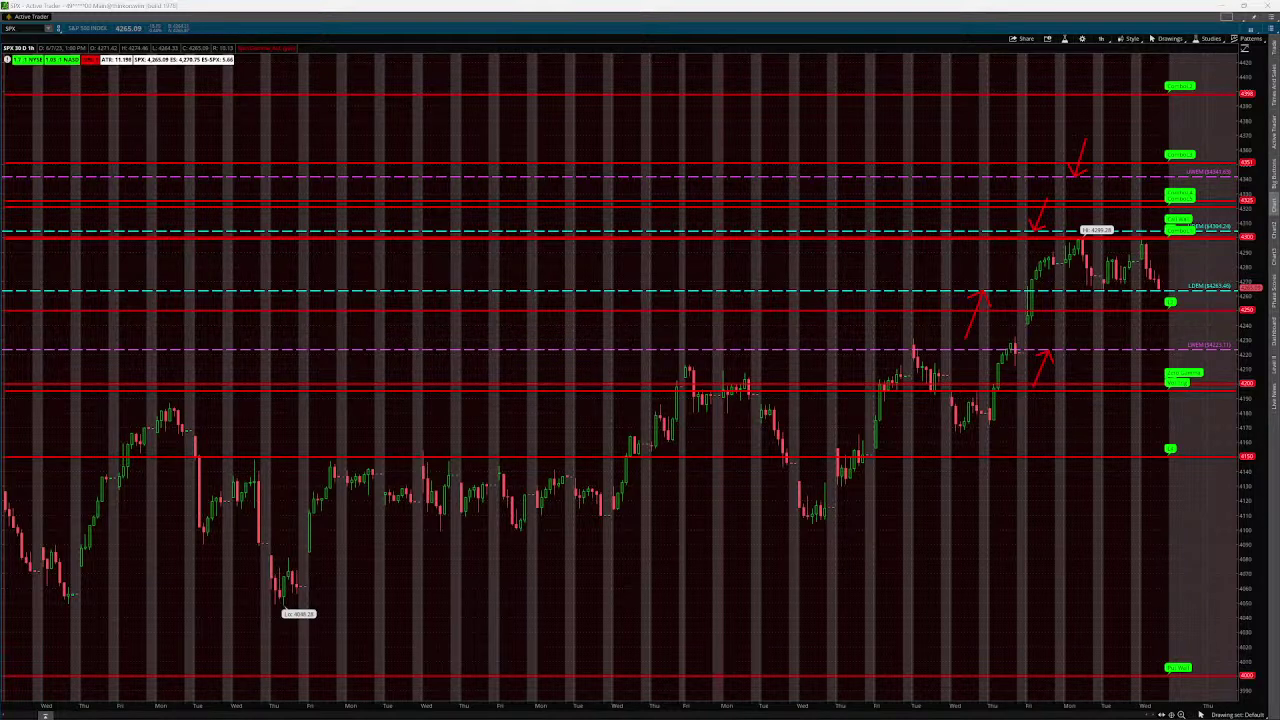
# Step: Box the 4000 Put Wall and the levels around 4200 and 4300 in red, and clear all markup
pyautogui.moveTo(1152, 687); pyautogui.dragTo(1262, 655)
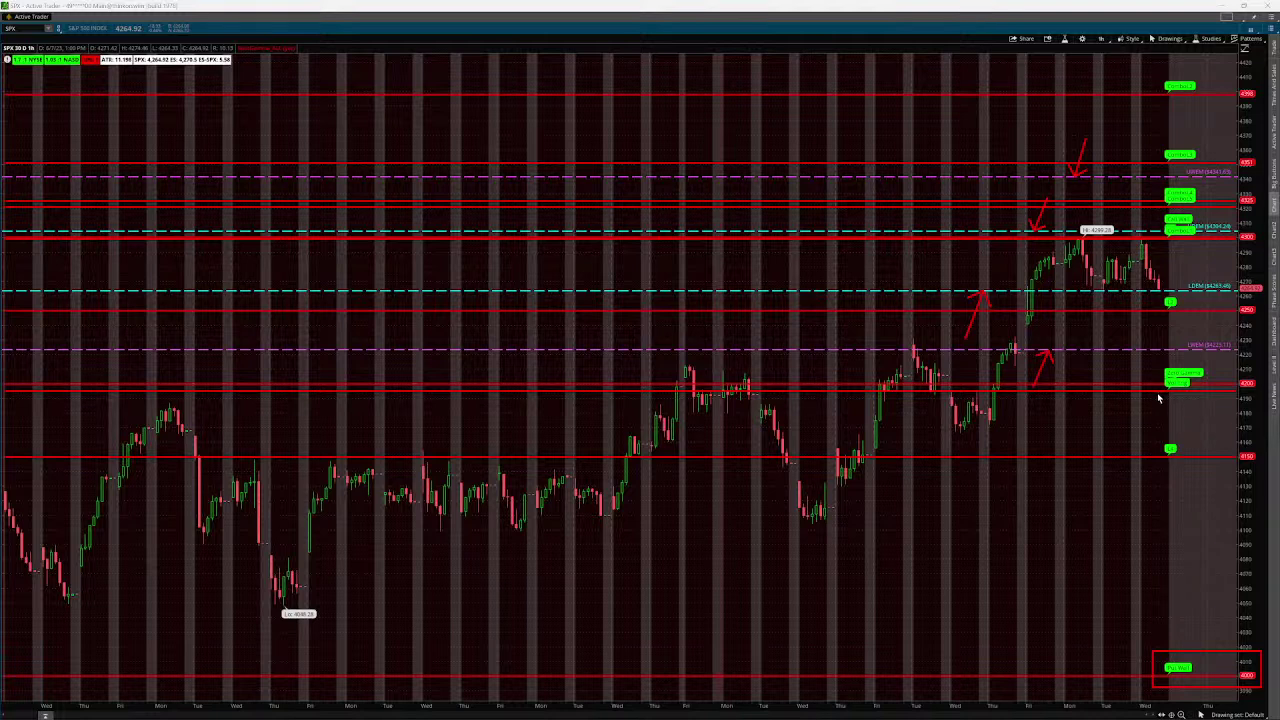
pyautogui.moveTo(1150, 398); pyautogui.dragTo(1256, 370)
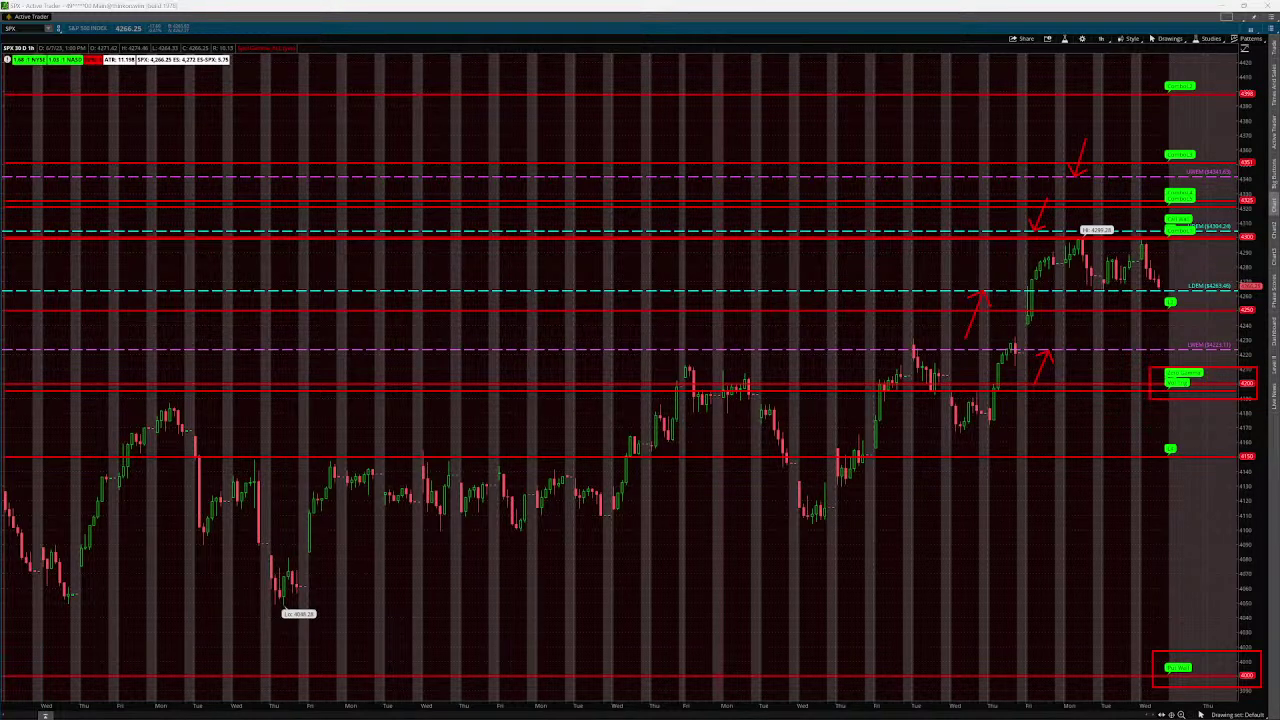
pyautogui.moveTo(1126, 247); pyautogui.dragTo(1262, 225)
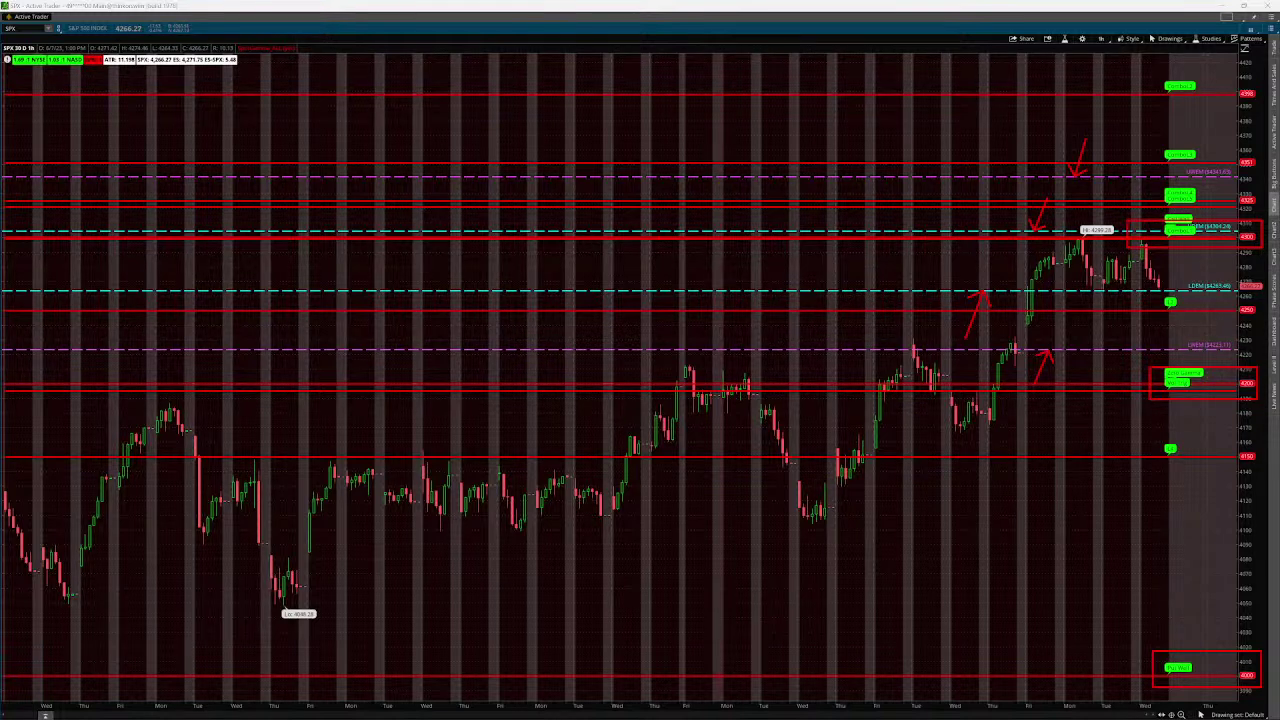
pyautogui.press('Escape')
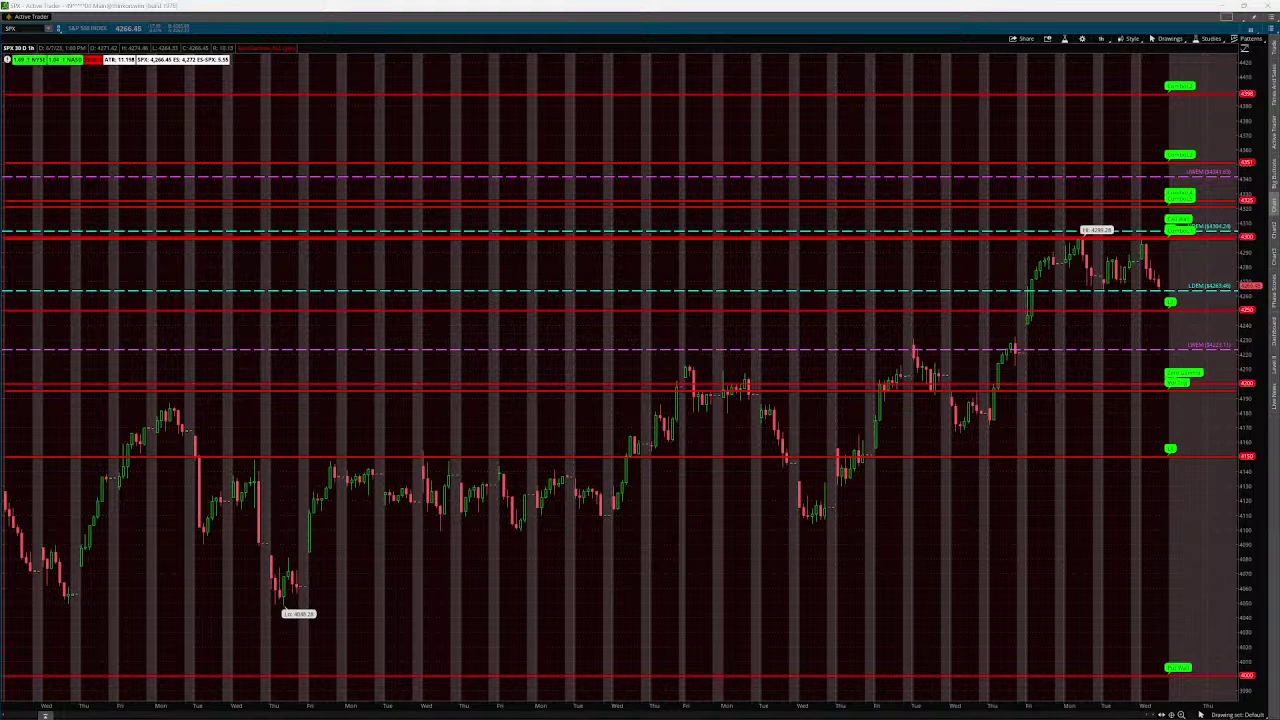
# Step: Switch to the one-minute SPX chart and draw red boxes around the 4300 level labels and the morning price highs
pyautogui.click(1222, 6)
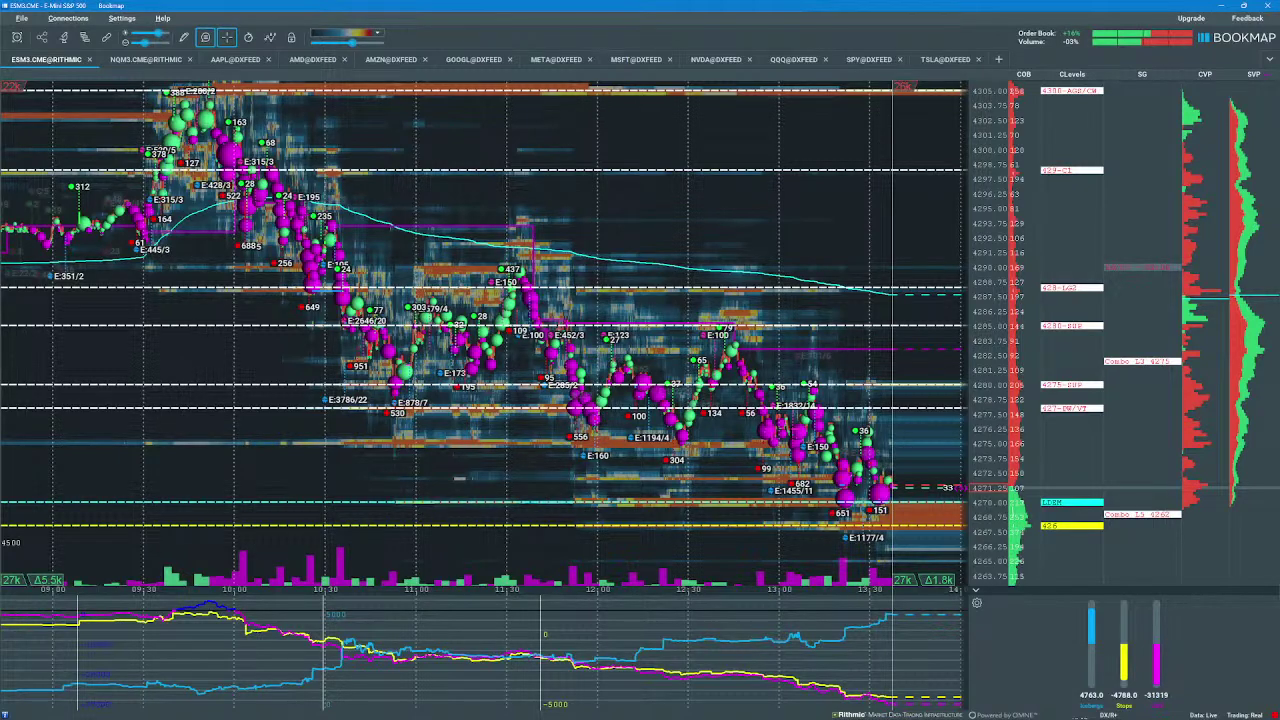
pyautogui.hotkey('alt', 'Tab')
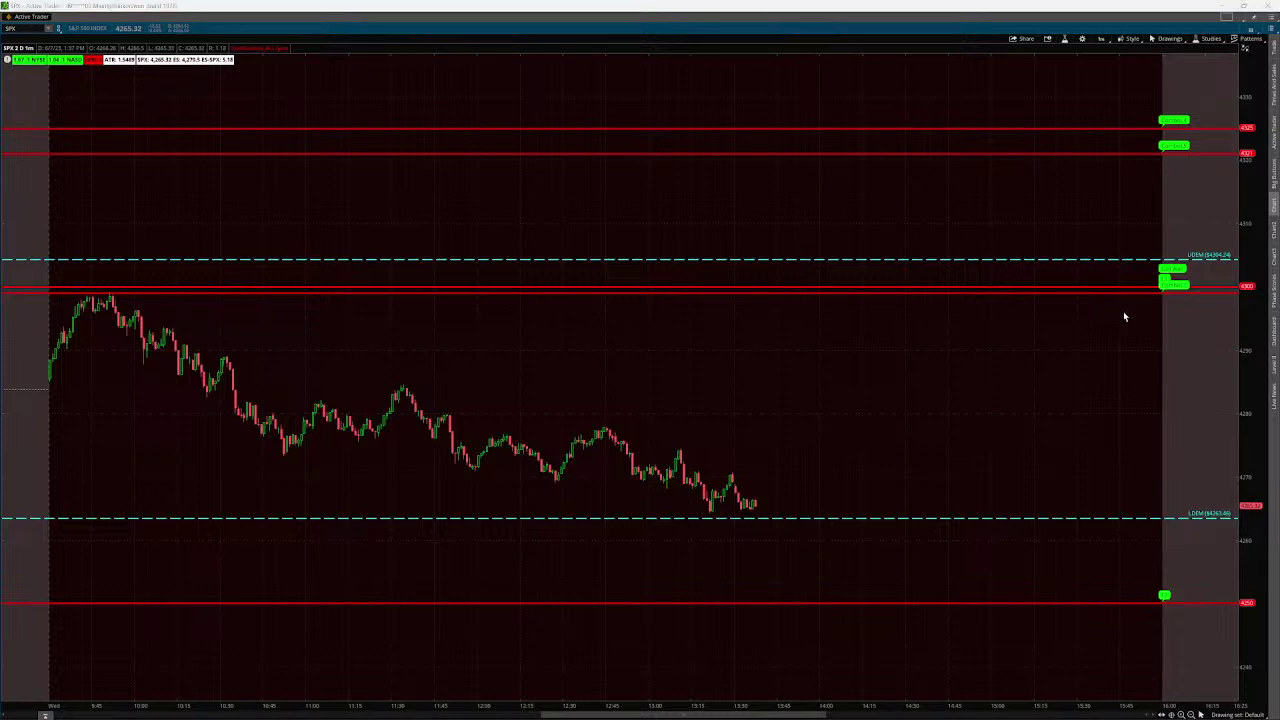
pyautogui.moveTo(1133, 310)
pyautogui.mouseDown()
pyautogui.moveTo(1180, 266)
pyautogui.moveTo(1261, 260)
pyautogui.mouseUp()
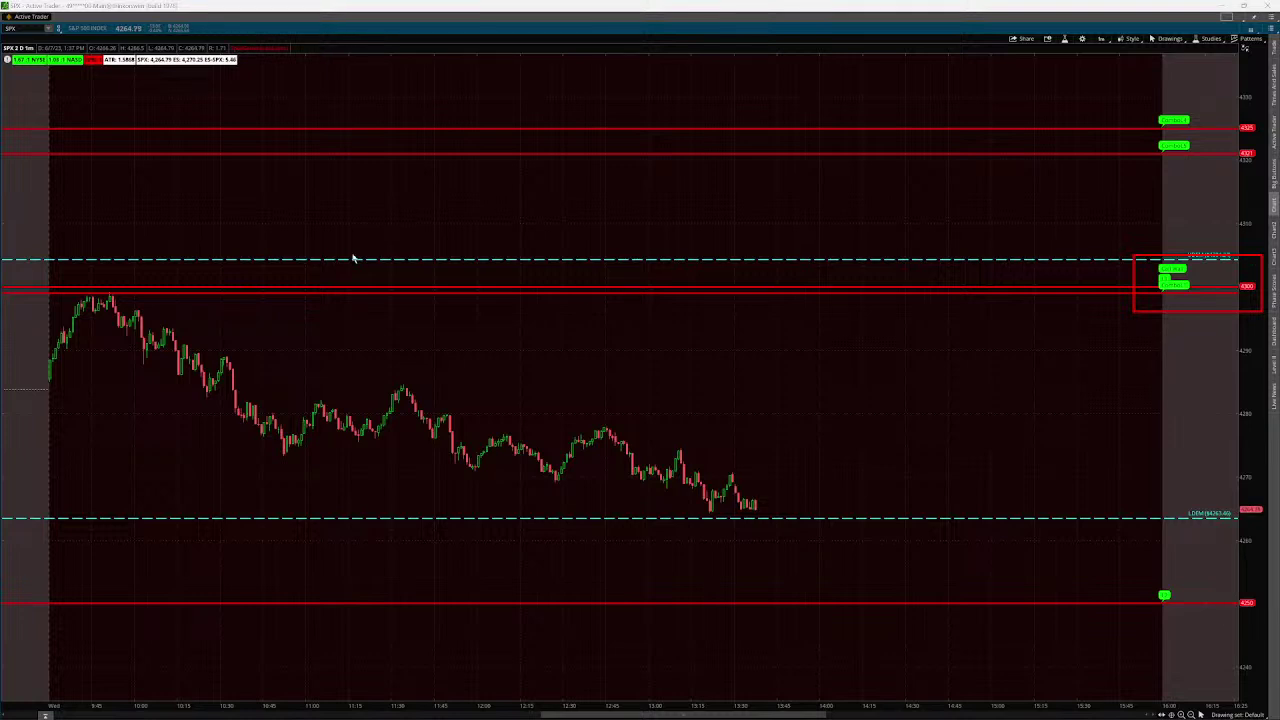
pyautogui.moveTo(62, 314); pyautogui.dragTo(135, 278)
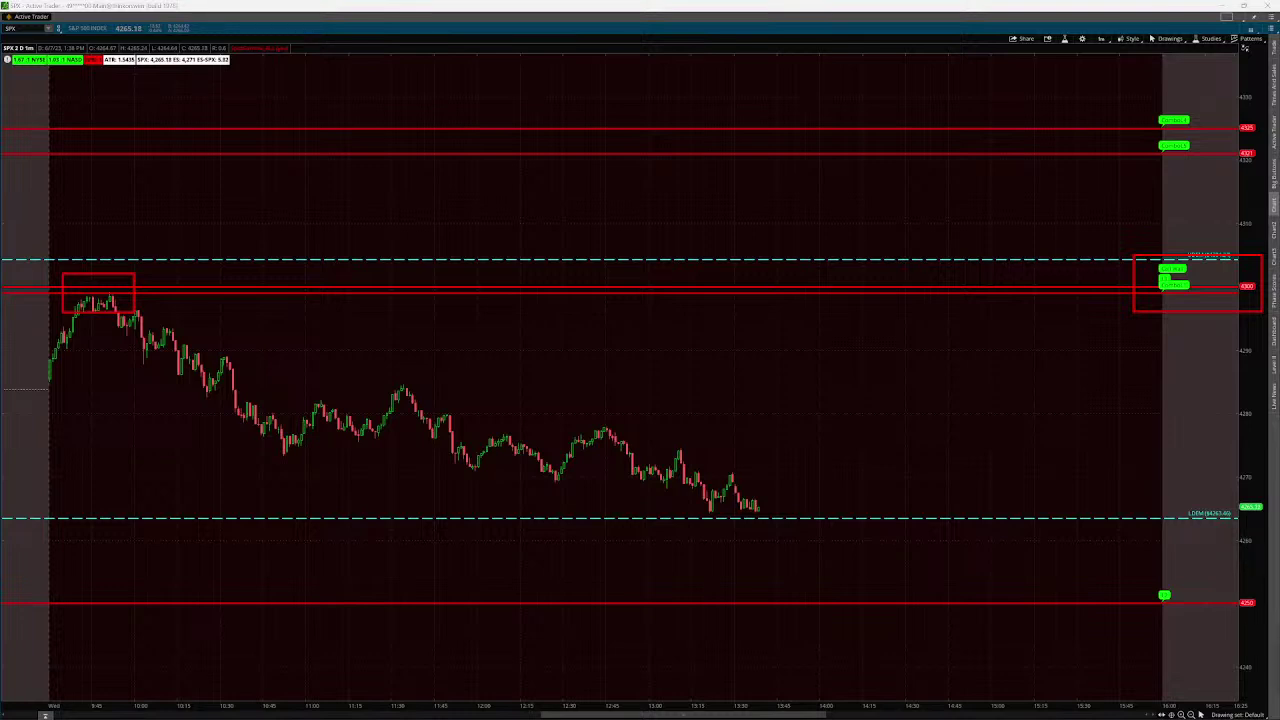
# Step: Bring up the window of key SpotGamma levels for 2023-06-07 to read it, and minimize it again
pyautogui.hotkey('alt', 'Tab')
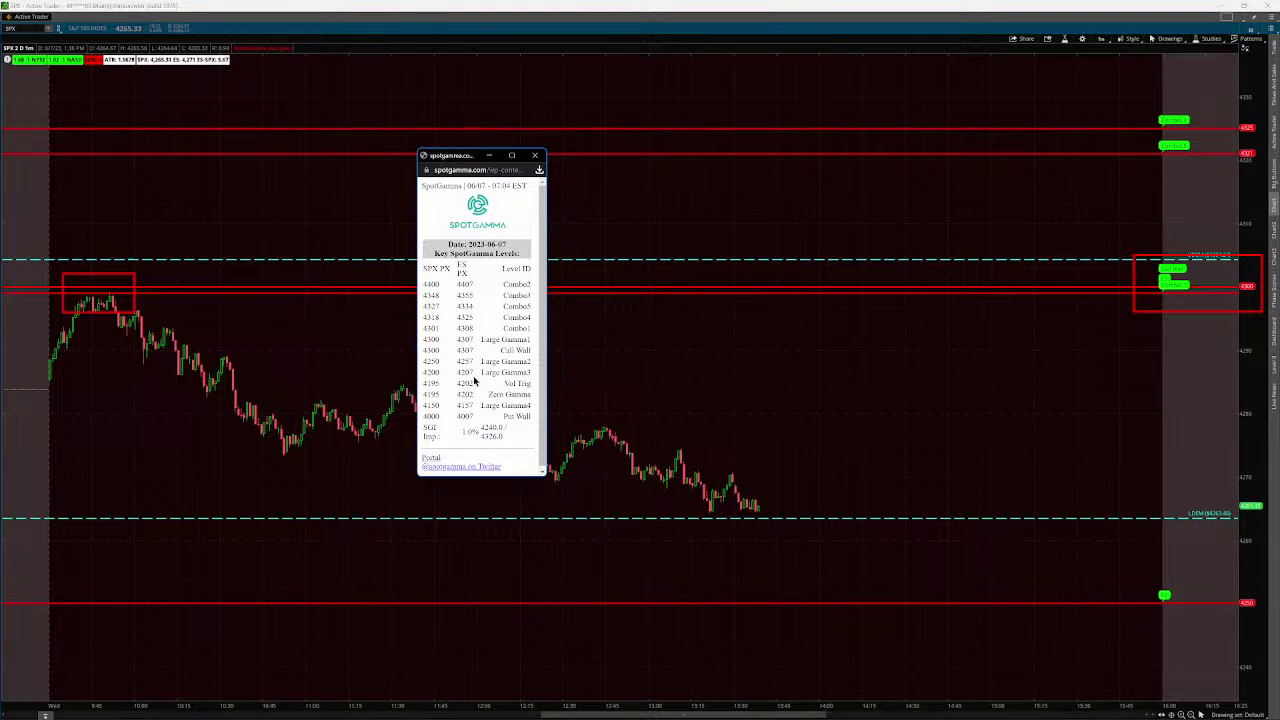
pyautogui.click(490, 157)
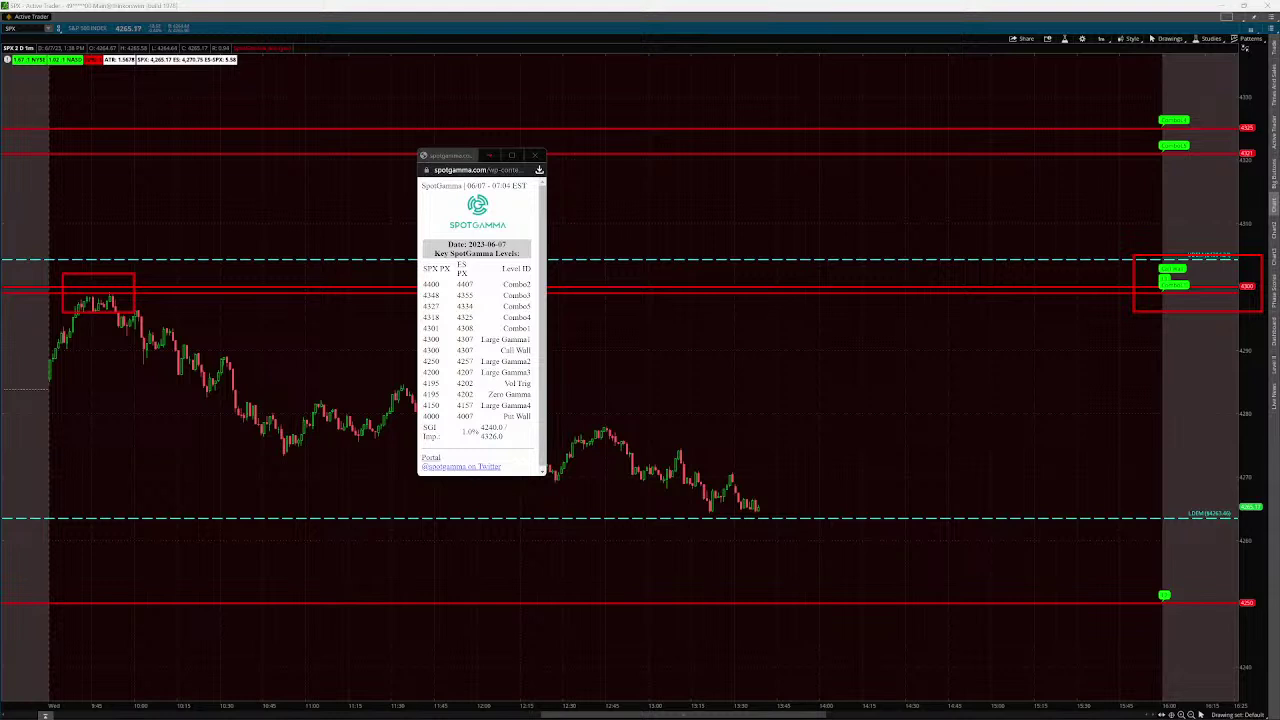
pyautogui.click(490, 157)
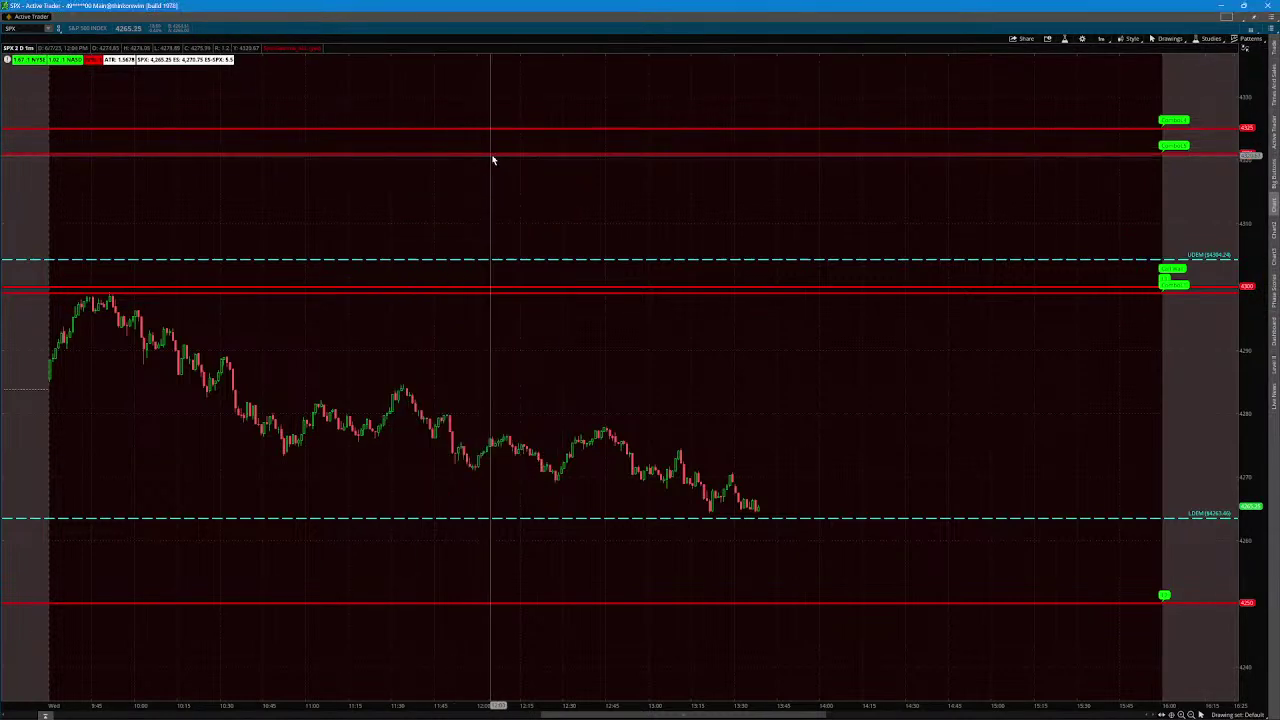
# Step: Switch to Bookmap's ESM3 chart and box the two highest SG labels, the 430-CW level, and the 4301-C1 and 4300-AGS/CW levels in red
pyautogui.click(1223, 7)
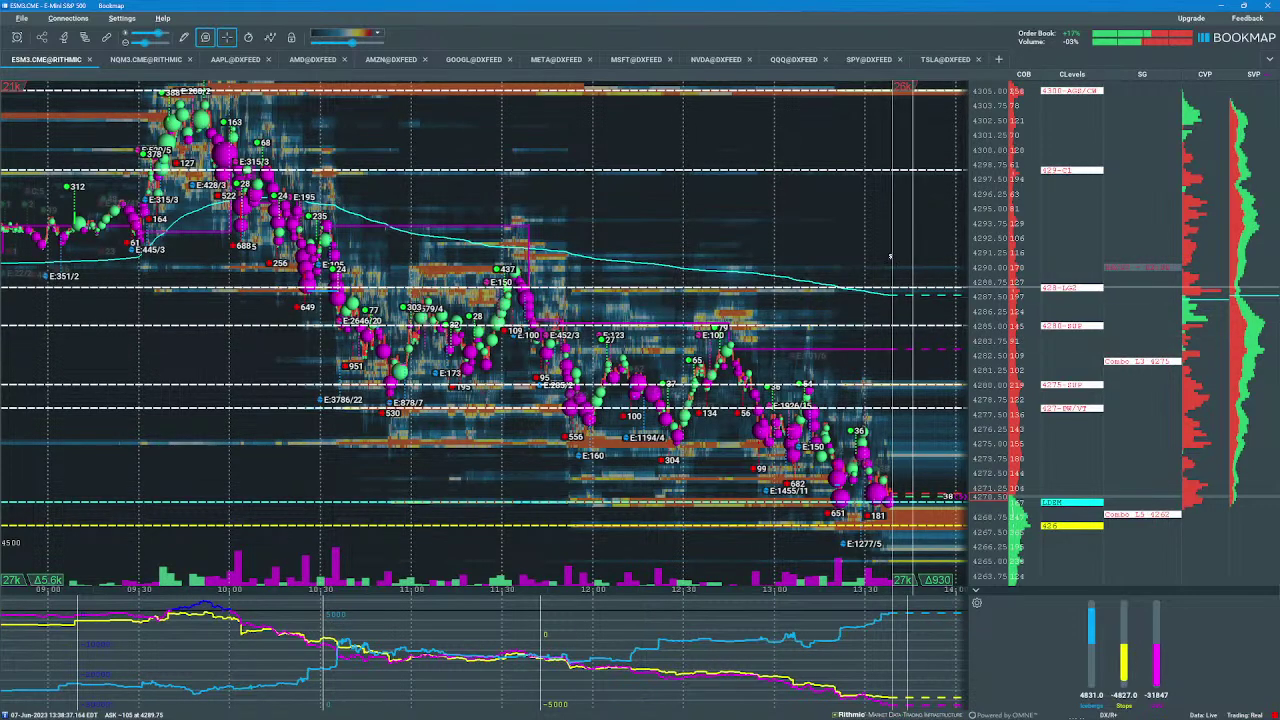
pyautogui.moveTo(829, 222); pyautogui.dragTo(826, 297)
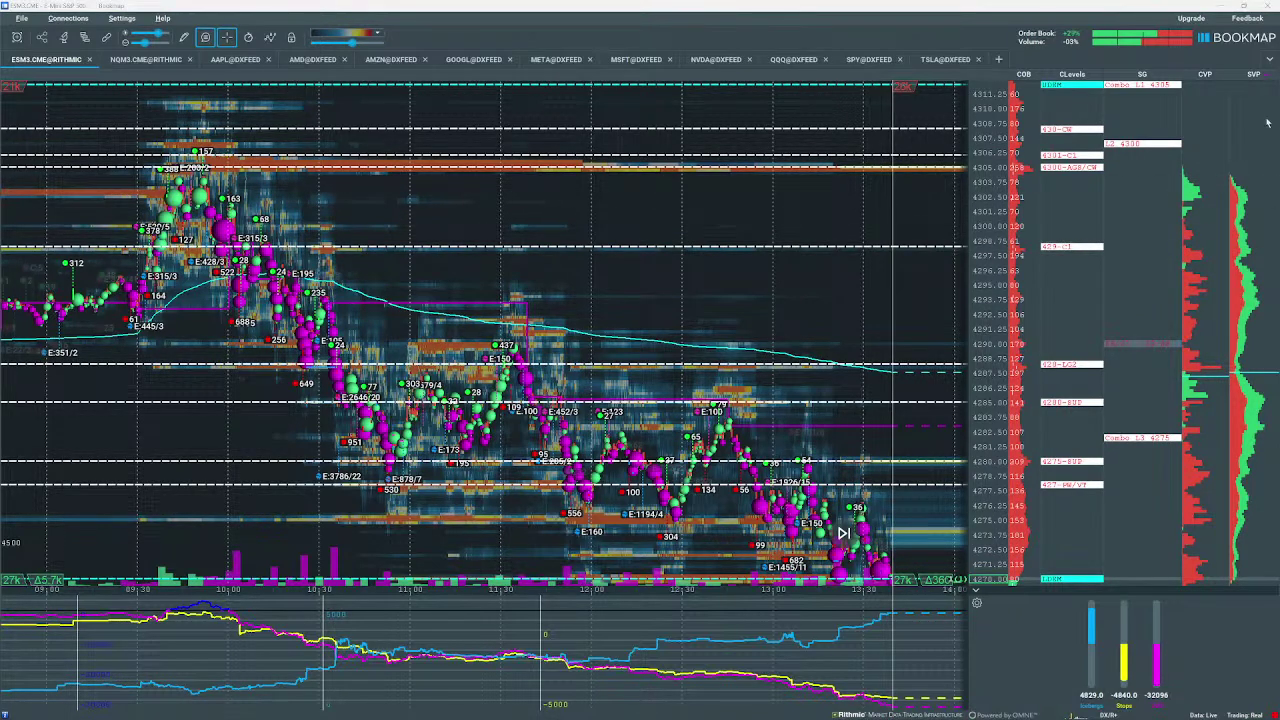
pyautogui.moveTo(1081, 106)
pyautogui.mouseDown()
pyautogui.moveTo(1192, 78)
pyautogui.moveTo(1203, 63)
pyautogui.mouseUp()
pyautogui.moveTo(1093, 171)
pyautogui.mouseDown()
pyautogui.moveTo(1103, 153)
pyautogui.moveTo(1195, 128)
pyautogui.mouseUp()
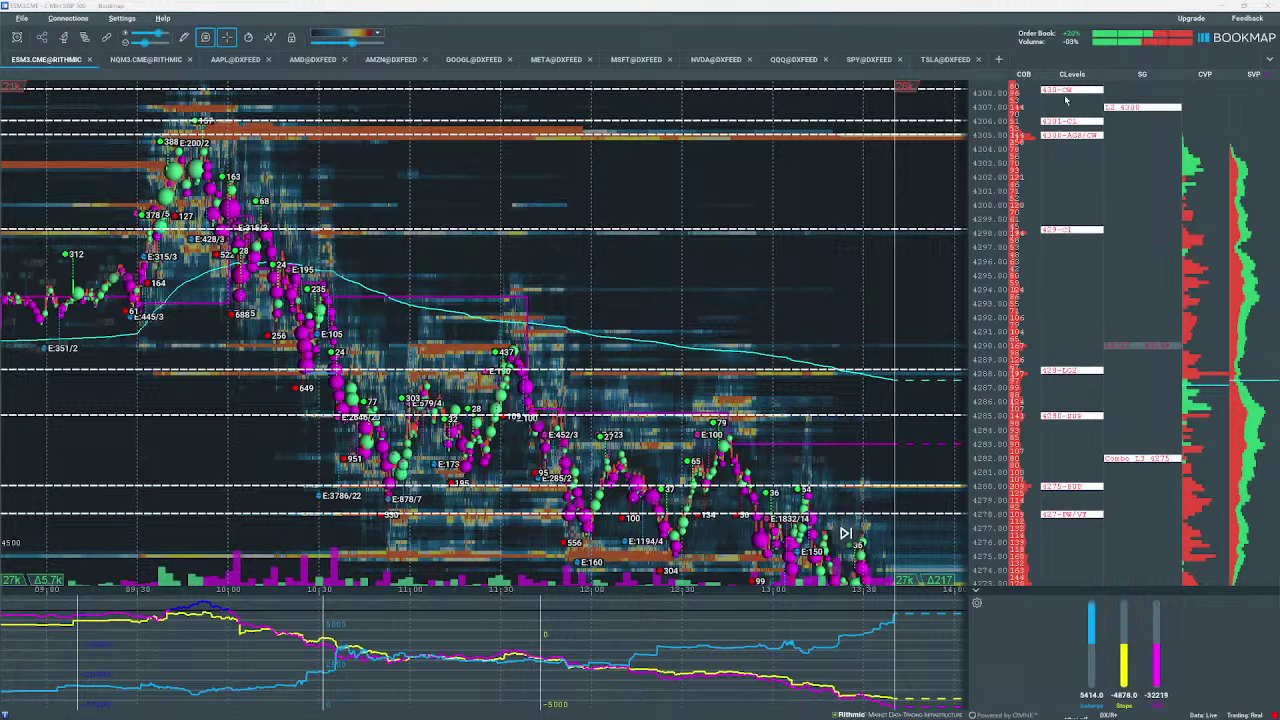
pyautogui.moveTo(1036, 96); pyautogui.dragTo(1104, 64)
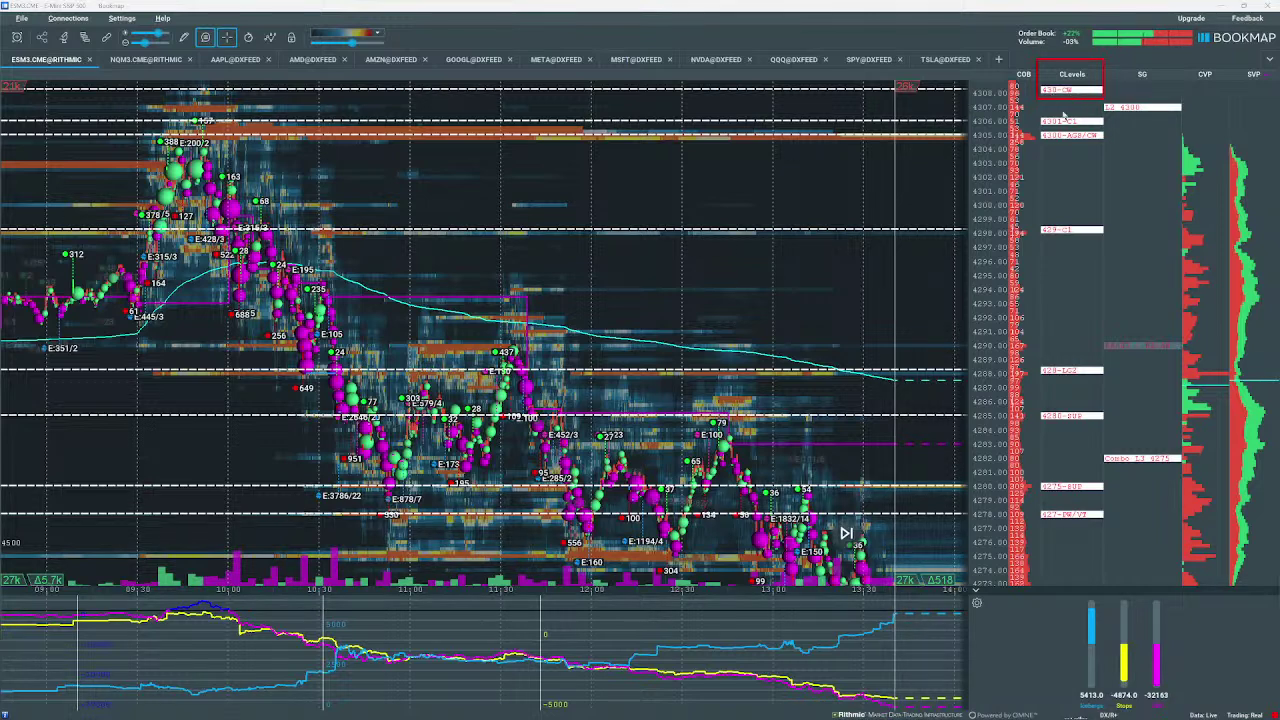
pyautogui.moveTo(1038, 156); pyautogui.dragTo(1131, 124)
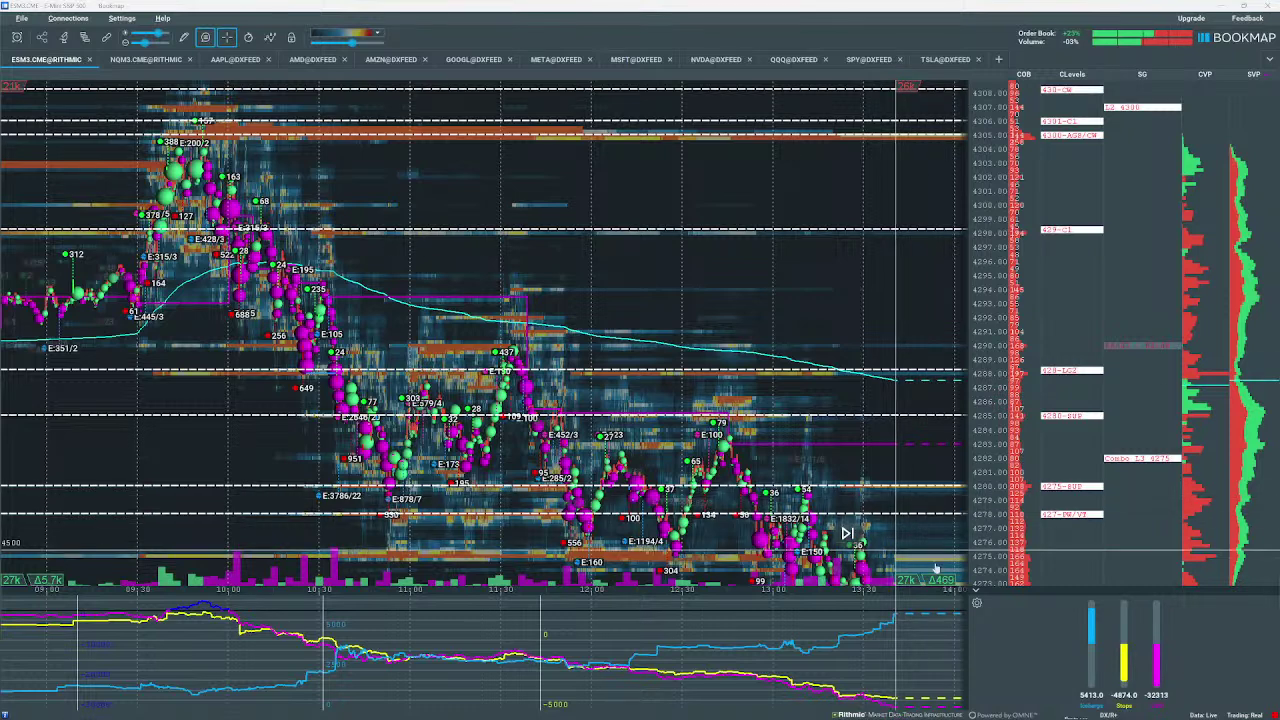
# Step: Return the ESM3 chart to the live price and box the 427-PW/VT, 429-C1 and 428-LG2 levels and the price peak near 11:30
pyautogui.click(850, 540)
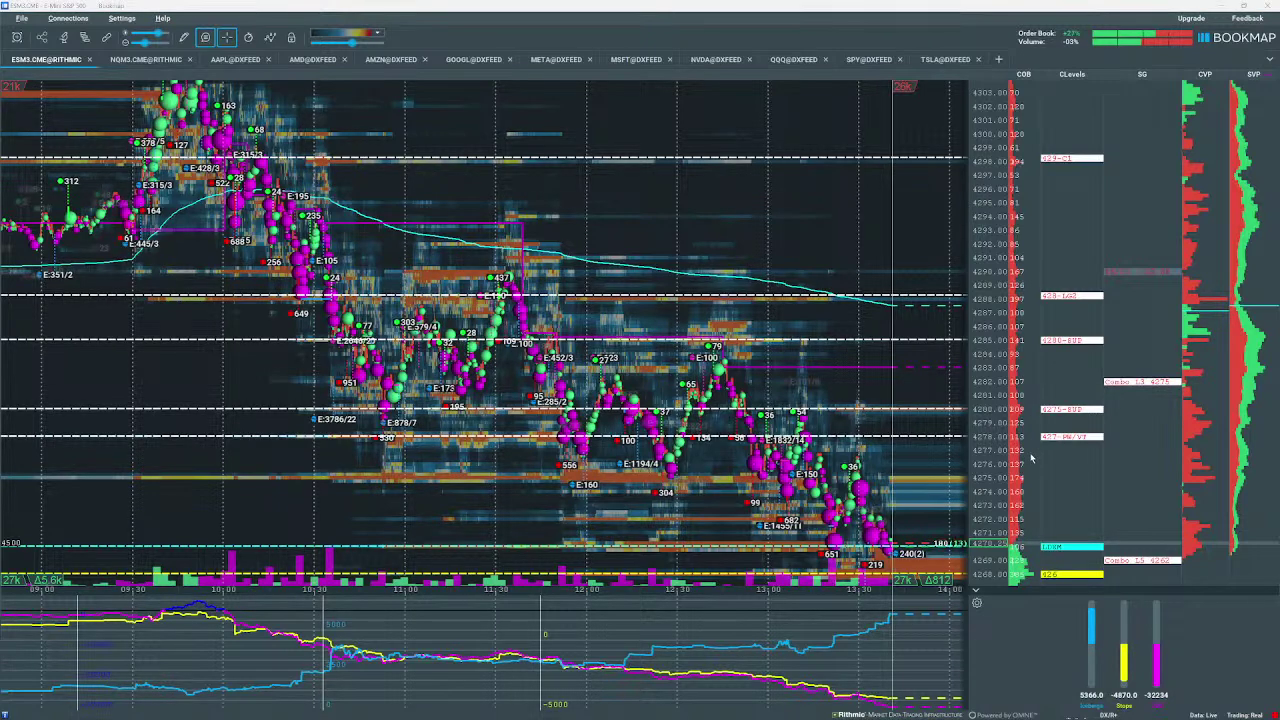
pyautogui.moveTo(1072, 443)
pyautogui.mouseDown()
pyautogui.moveTo(1120, 410)
pyautogui.moveTo(1125, 427)
pyautogui.mouseUp()
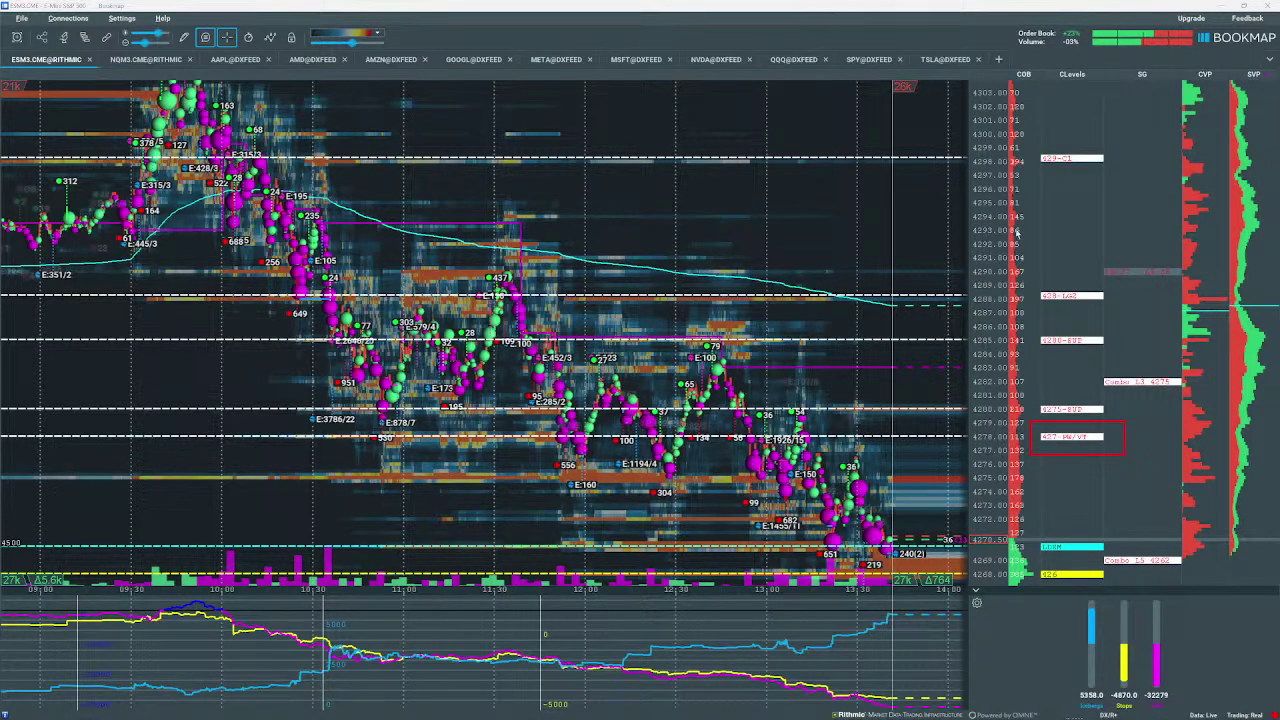
pyautogui.click(1070, 158)
pyautogui.click(1075, 296)
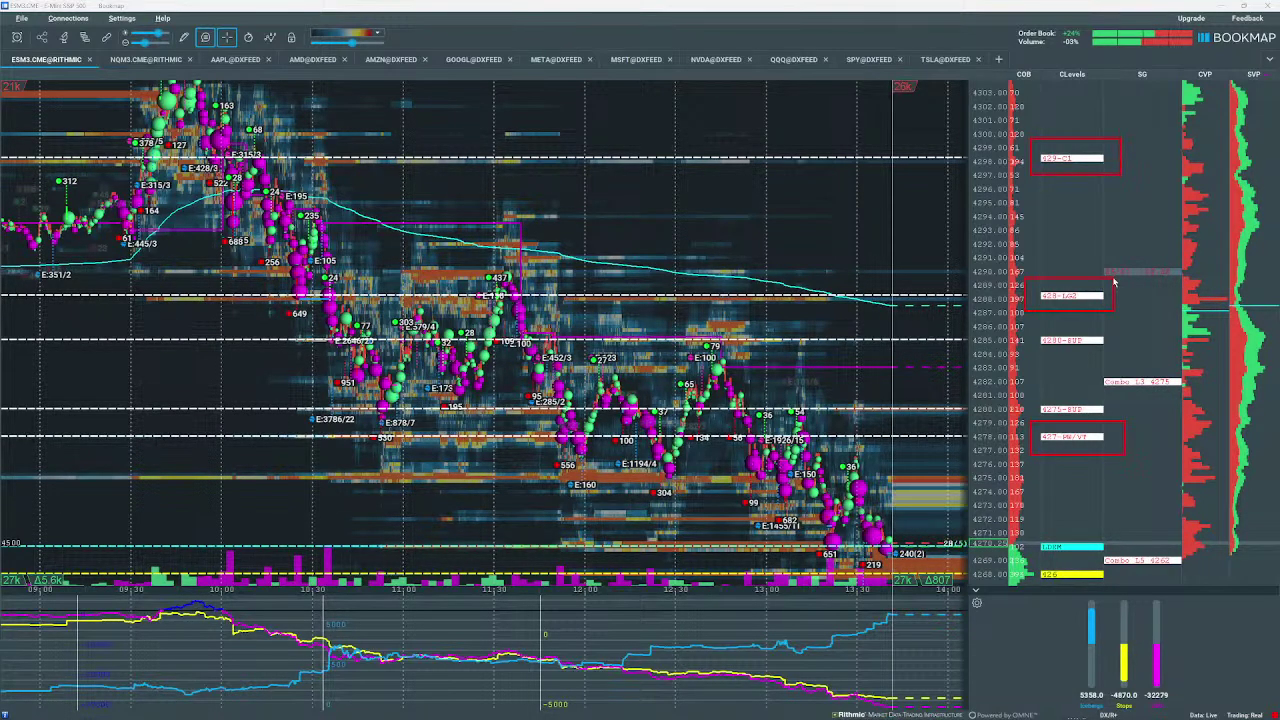
pyautogui.moveTo(470, 316); pyautogui.dragTo(556, 260)
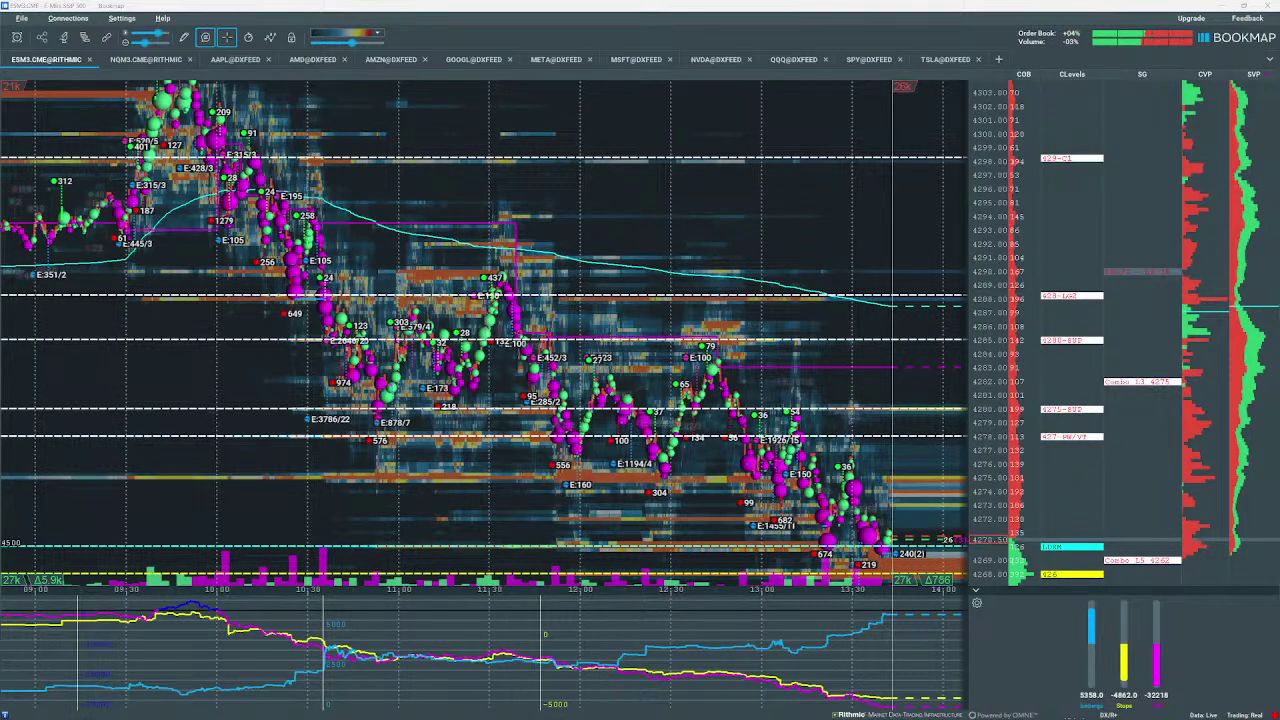
# Step: Open the NQM3 chart in Bookmap, switch to the one-minute QQQ chart, and box its morning highs and the 355 and 354 levels
pyautogui.click(147, 60)
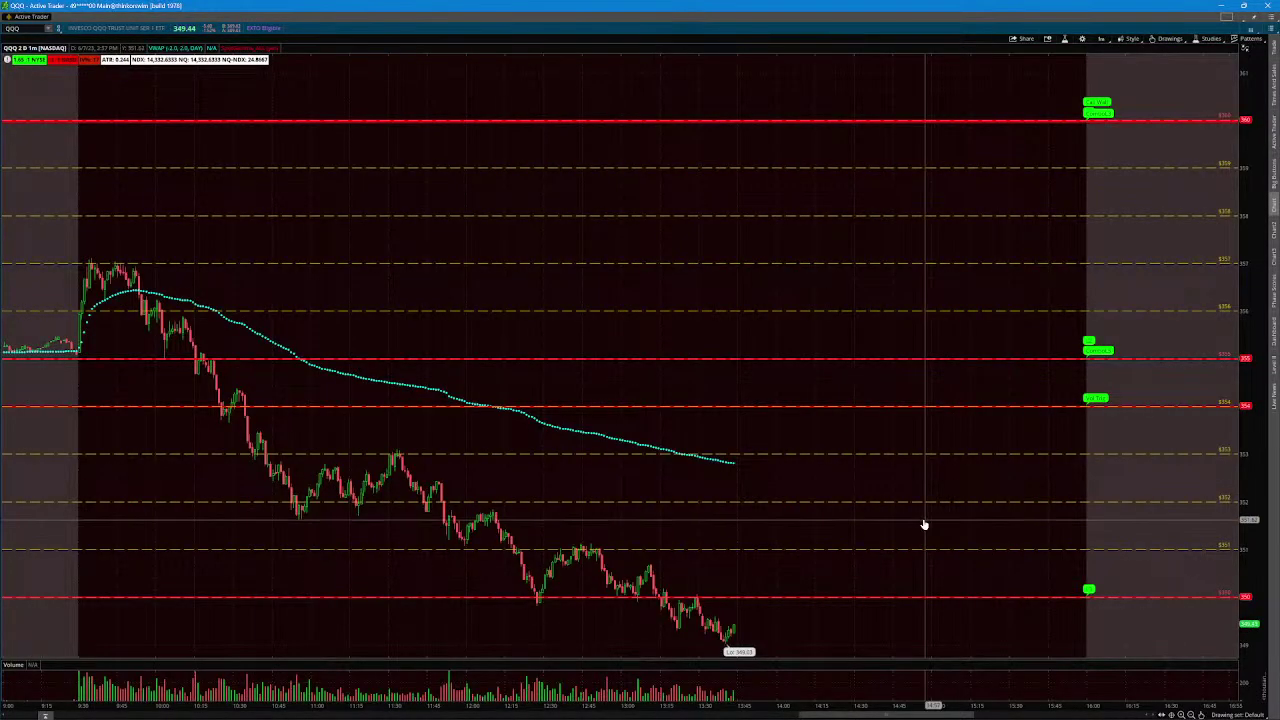
pyautogui.moveTo(914, 526); pyautogui.dragTo(934, 394)
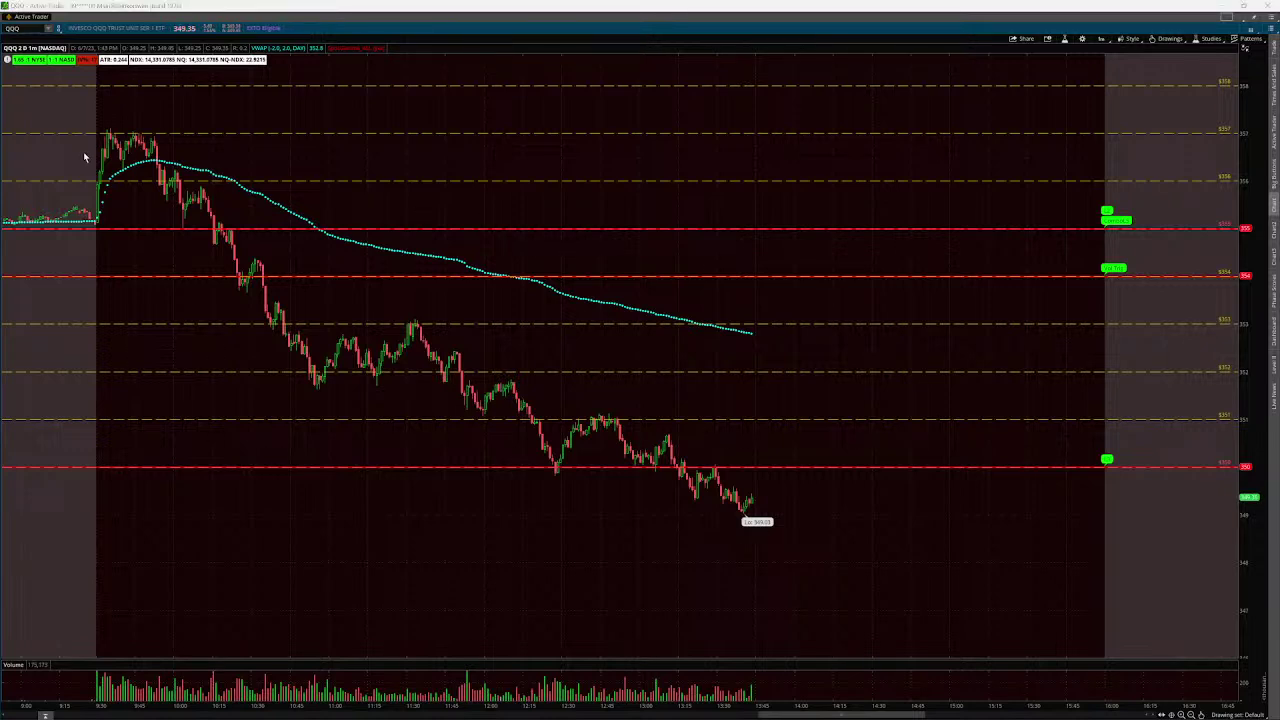
pyautogui.moveTo(85, 156); pyautogui.dragTo(173, 127)
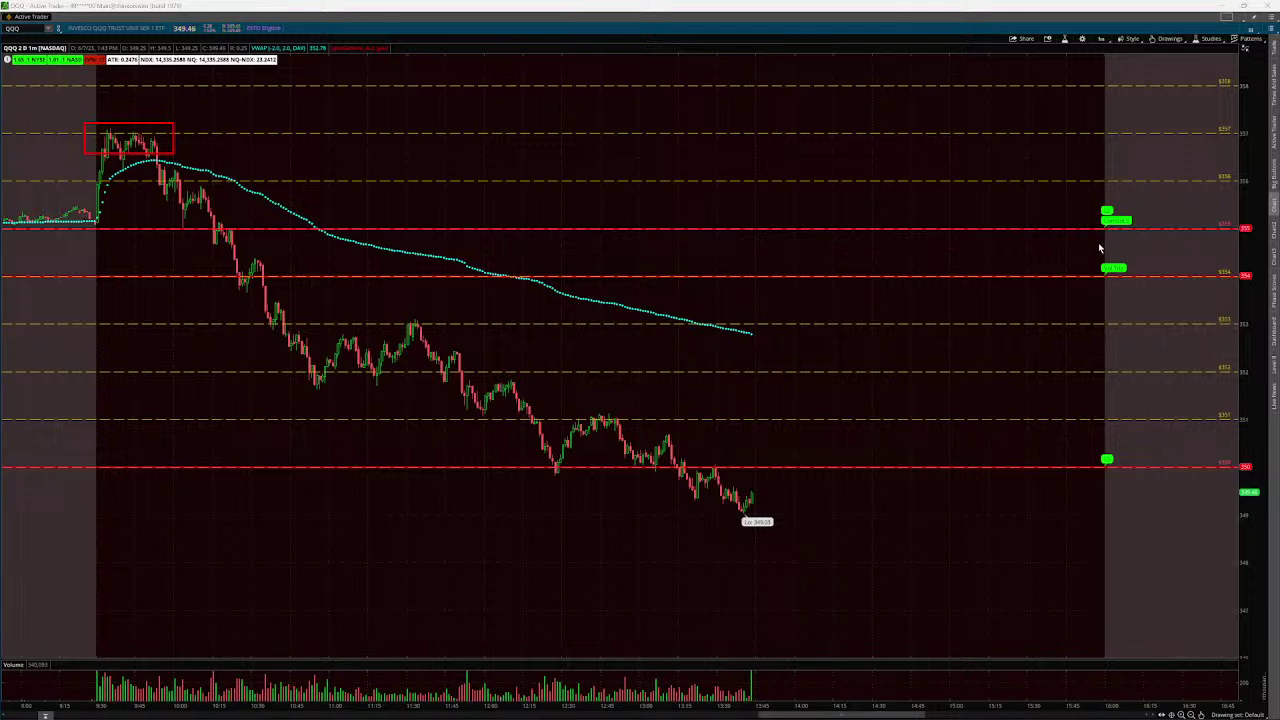
pyautogui.moveTo(1094, 245)
pyautogui.mouseDown()
pyautogui.moveTo(1234, 207)
pyautogui.moveTo(1262, 212)
pyautogui.mouseUp()
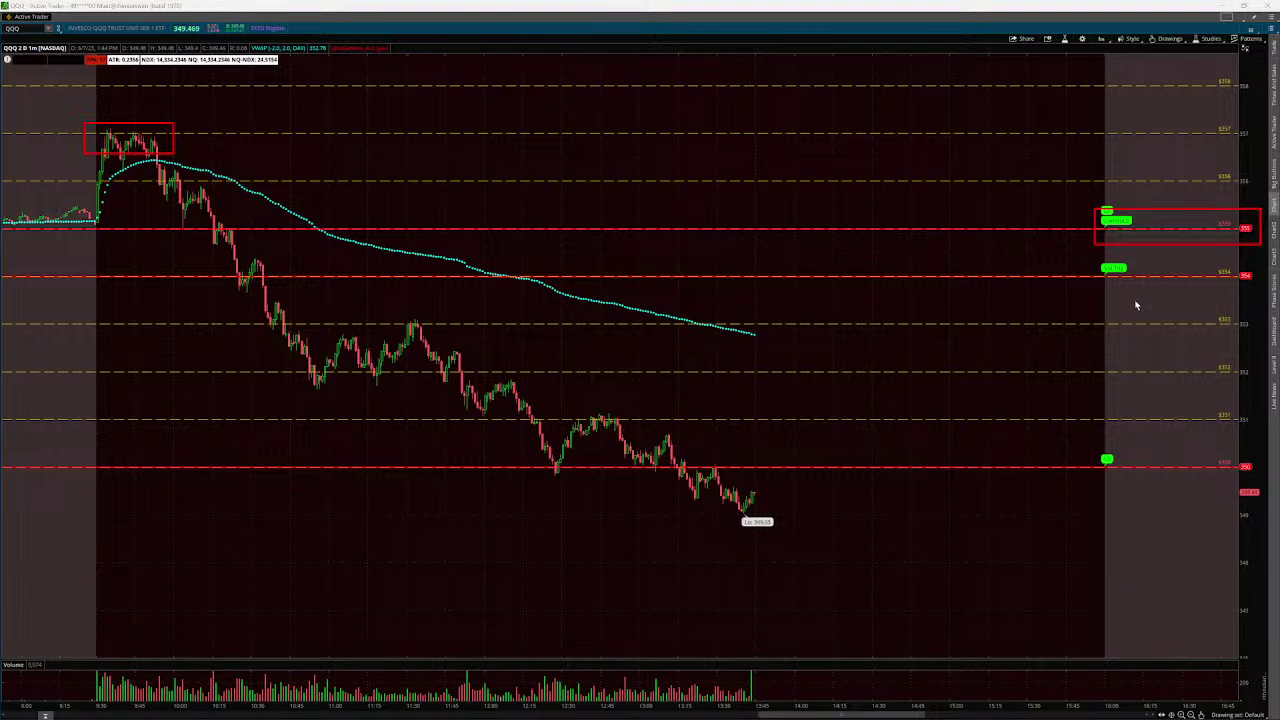
pyautogui.moveTo(1092, 302); pyautogui.dragTo(1263, 256)
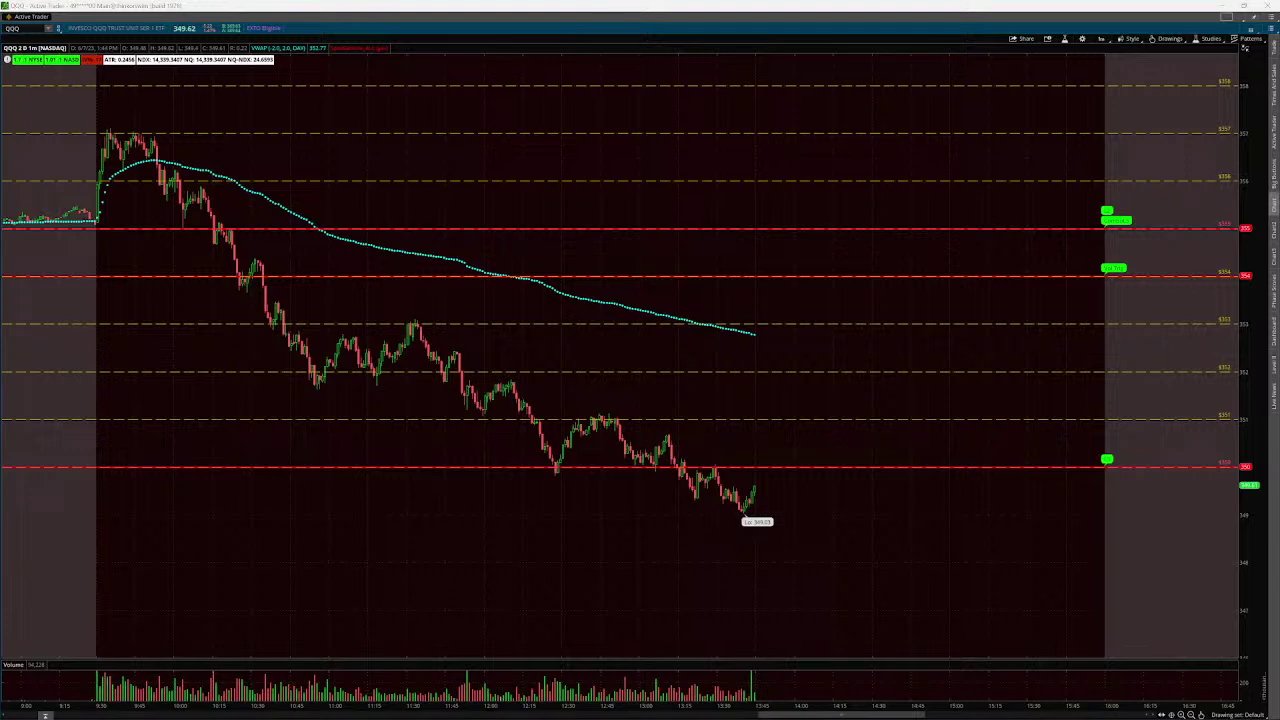
# Step: Switch to the SpotGamma dashboard in the browser and examine the SPX gamma, expiration, combo strike, vanna and delta charts
pyautogui.click(1224, 9)
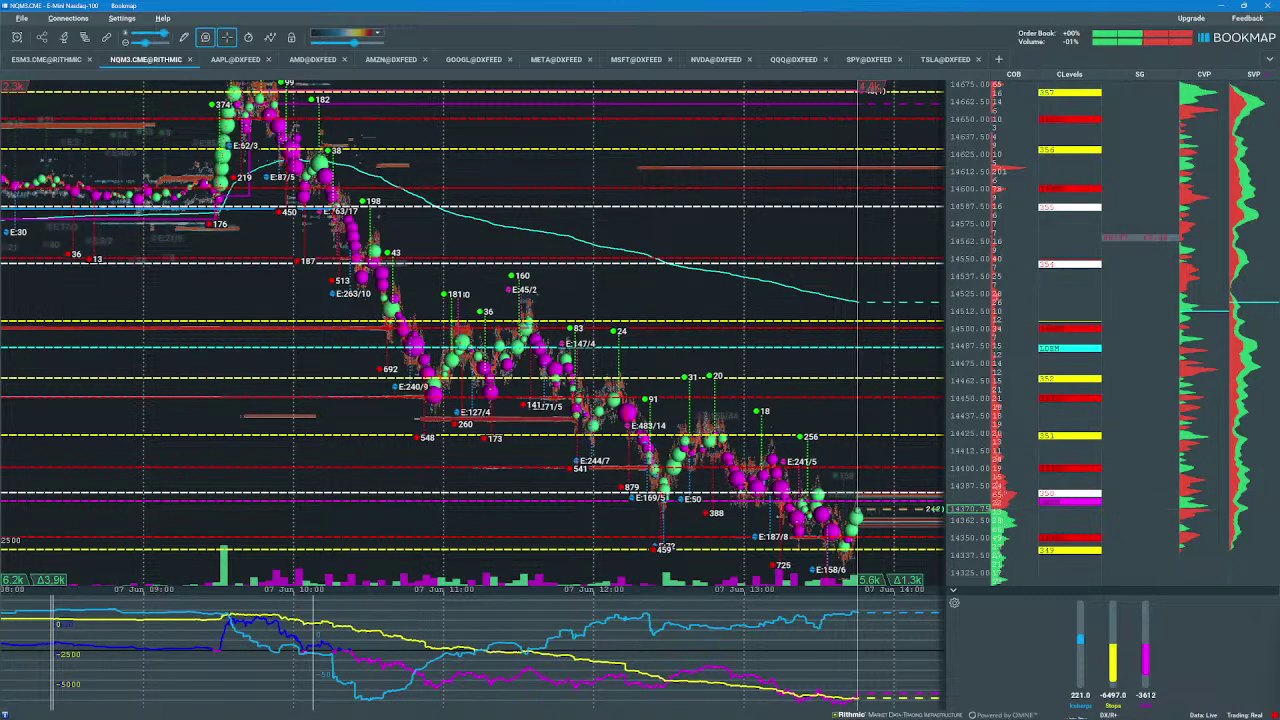
pyautogui.hotkey('alt', 'Tab')
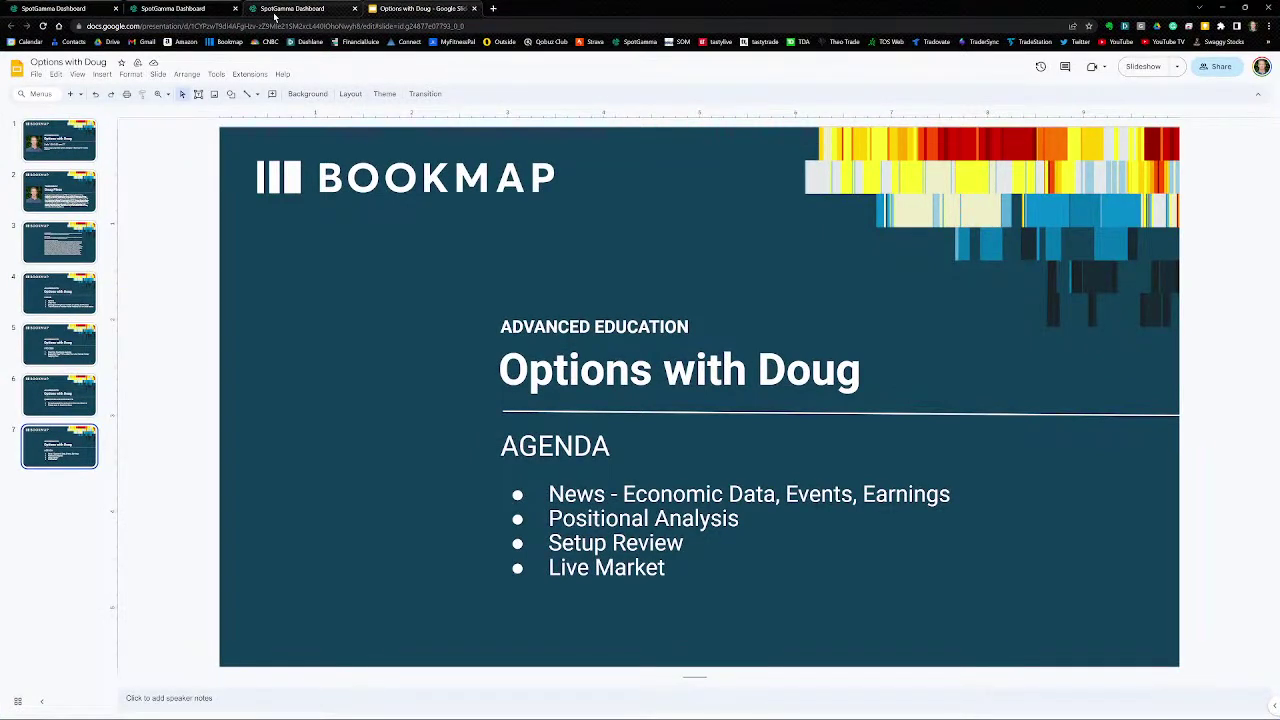
pyautogui.click(285, 9)
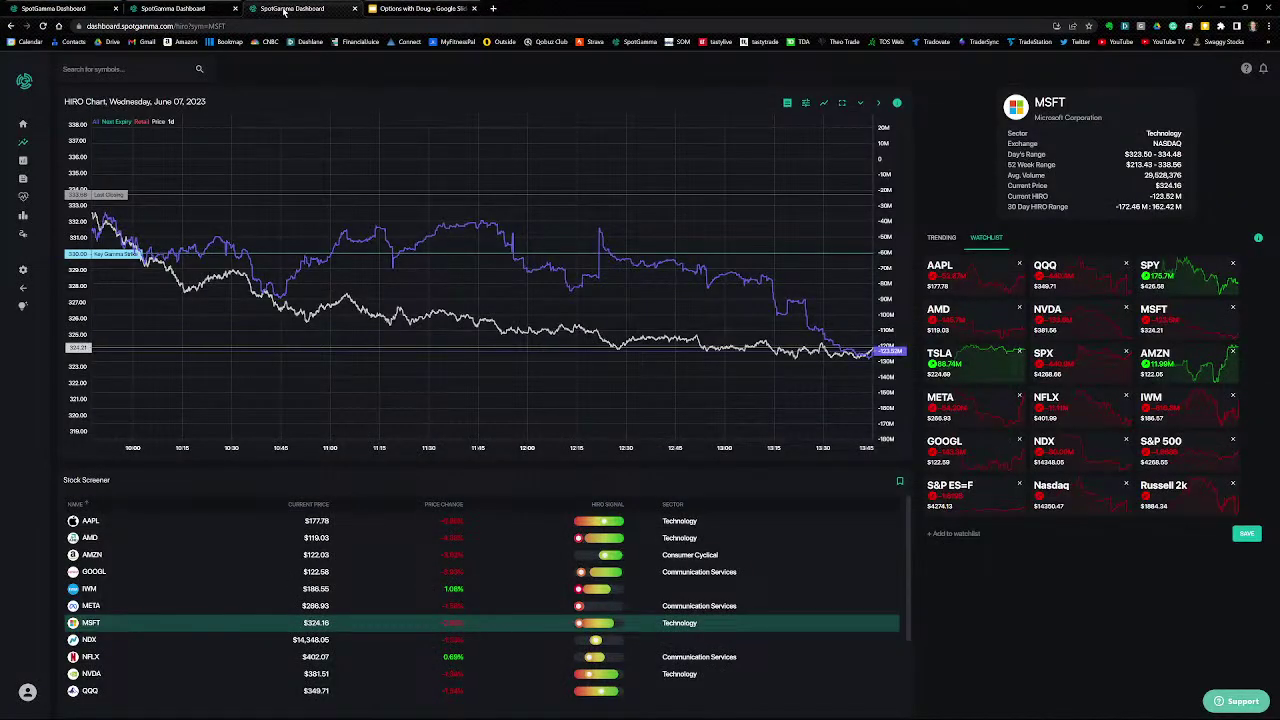
pyautogui.click(167, 9)
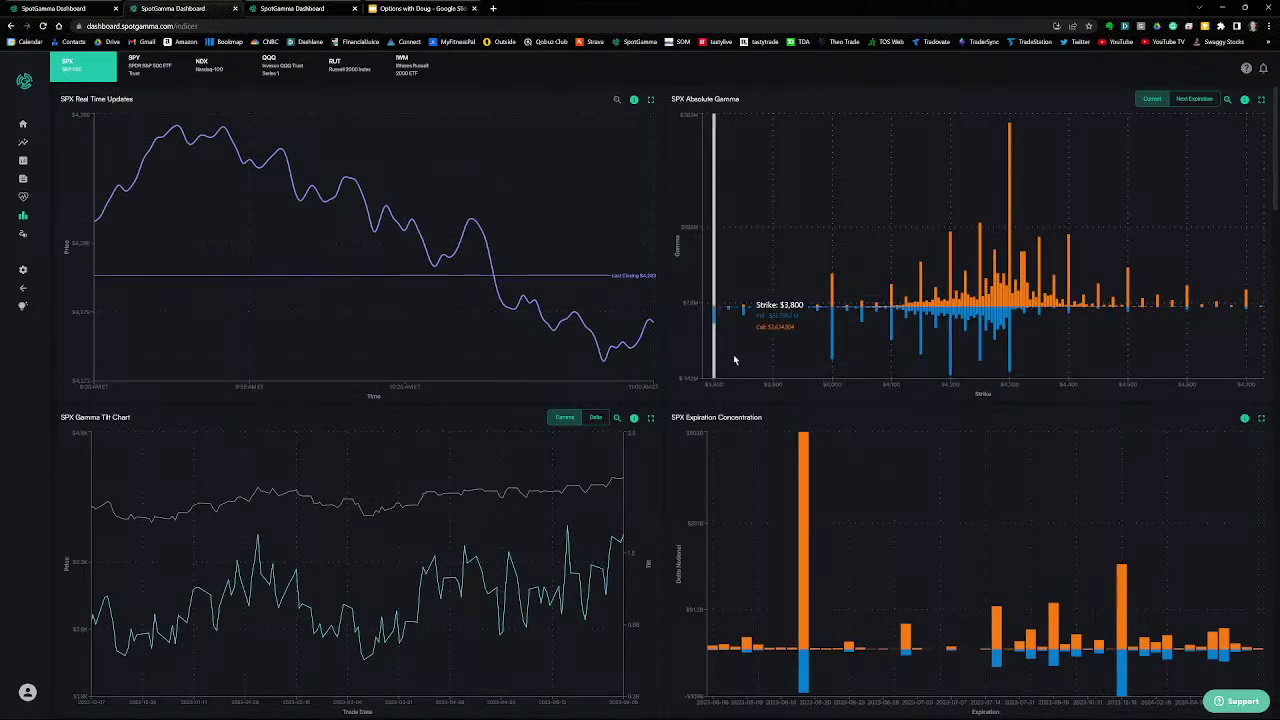
pyautogui.scroll(-5, 737, 357)
pyautogui.scroll(-2, 739, 360)
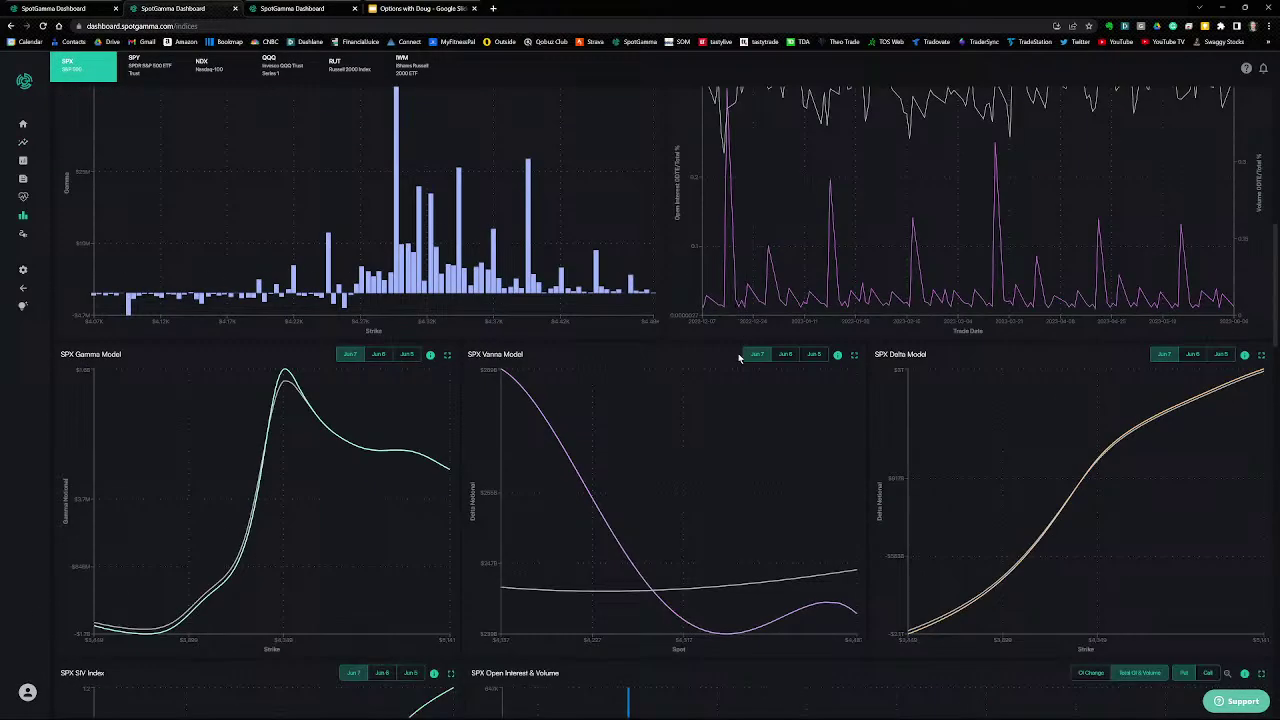
pyautogui.scroll(2, 740, 357)
pyautogui.scroll(-2, 740, 357)
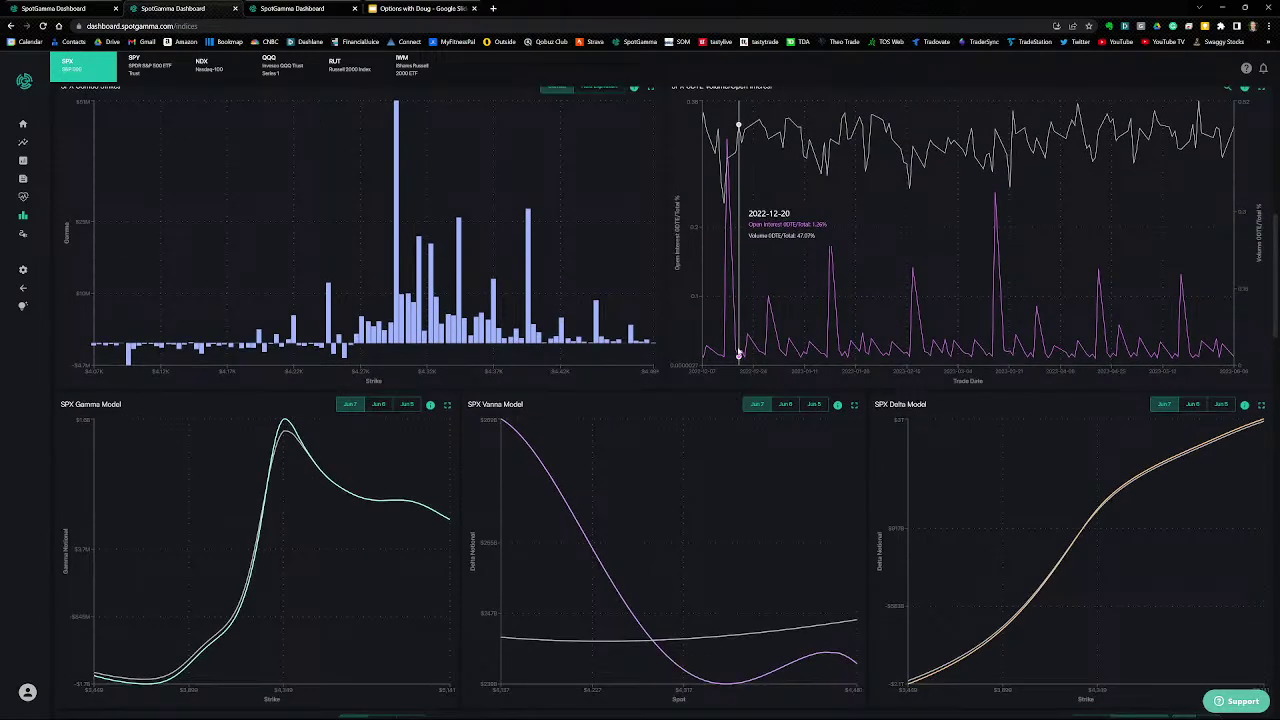
pyautogui.scroll(8, 739, 355)
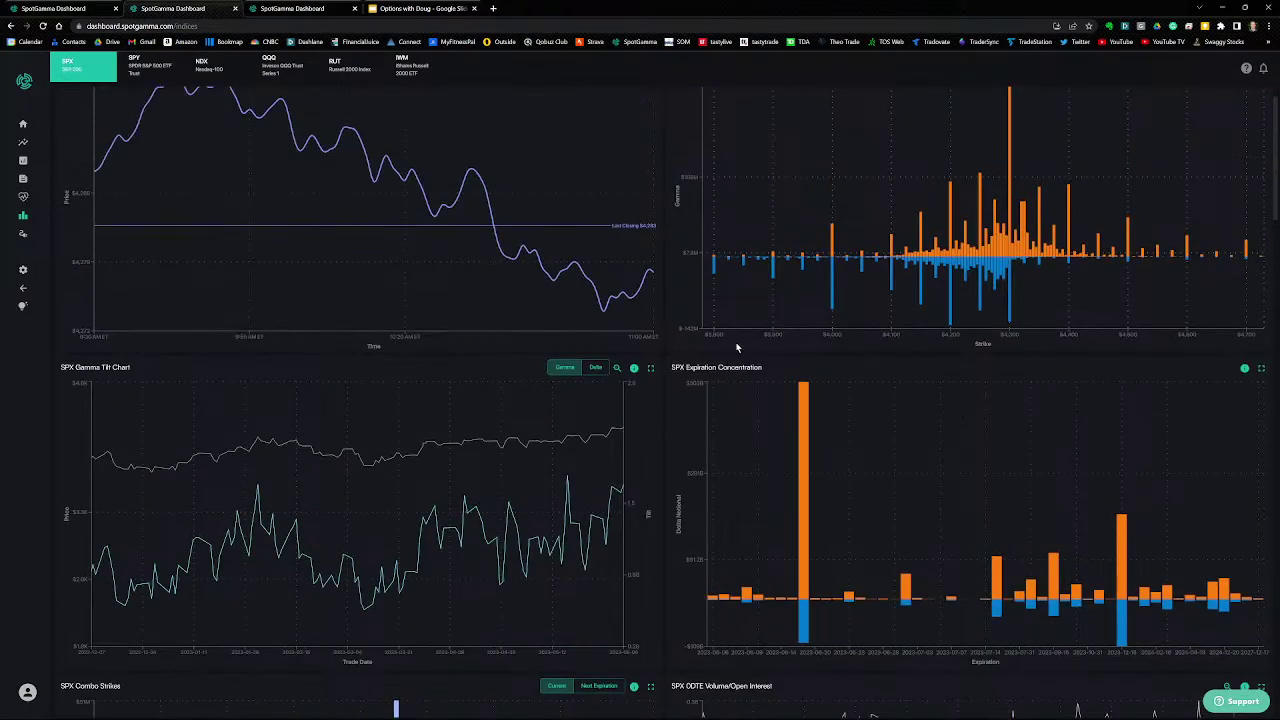
# Step: Show the SPY index charts and examine its gamma, vanna and delta models
pyautogui.click(147, 70)
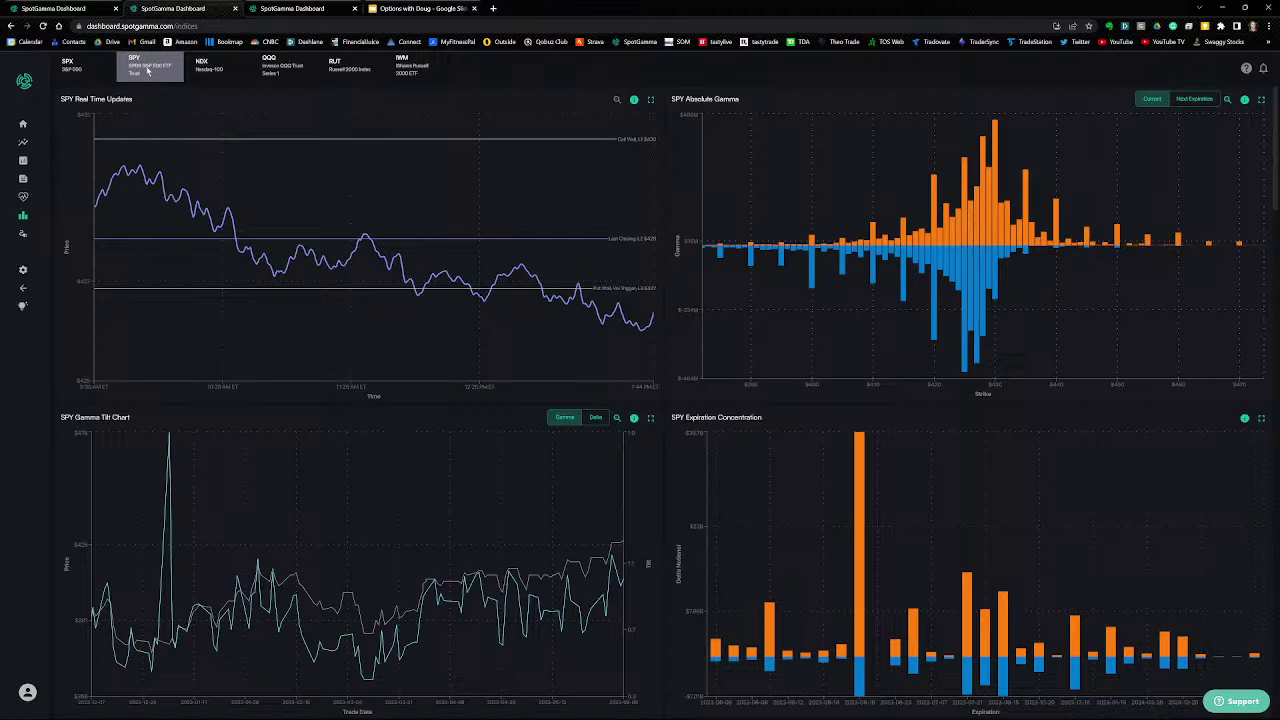
pyautogui.scroll(-5, 897, 346)
pyautogui.scroll(-4, 900, 351)
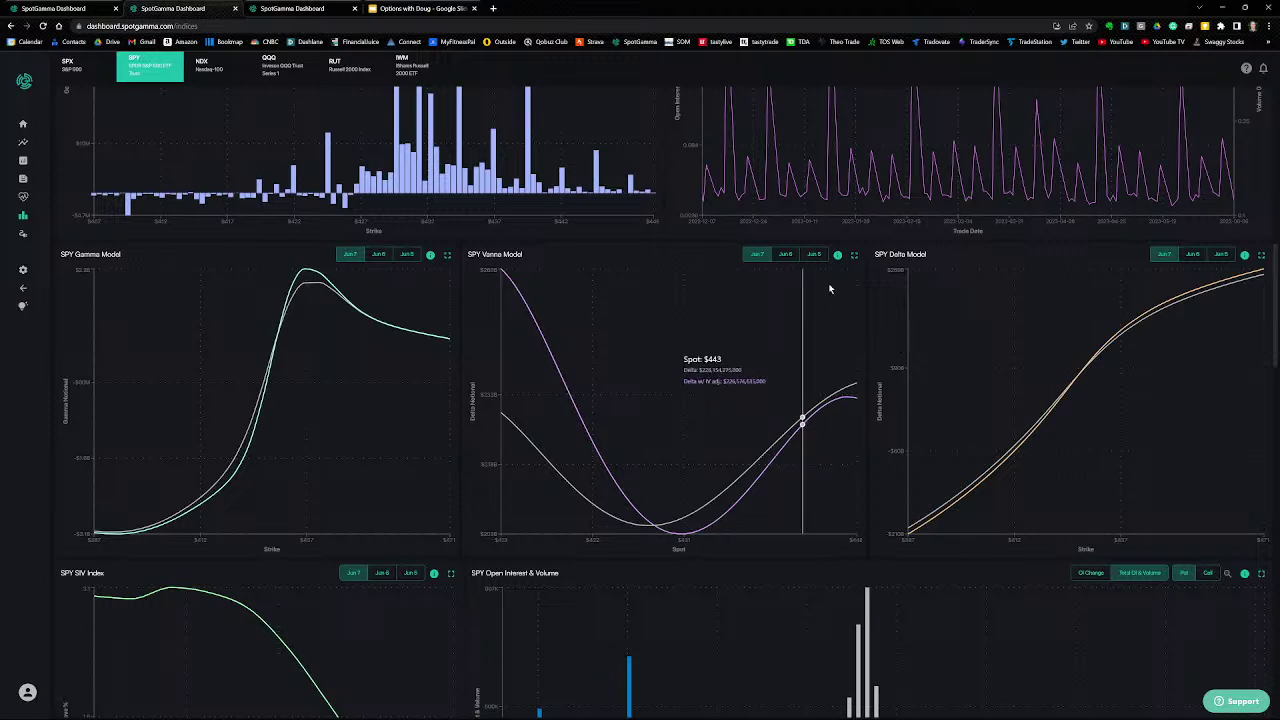
# Step: Enlarge the SPY Vanna Model and box its Delta Notional and Spot axis labels
pyautogui.click(854, 256)
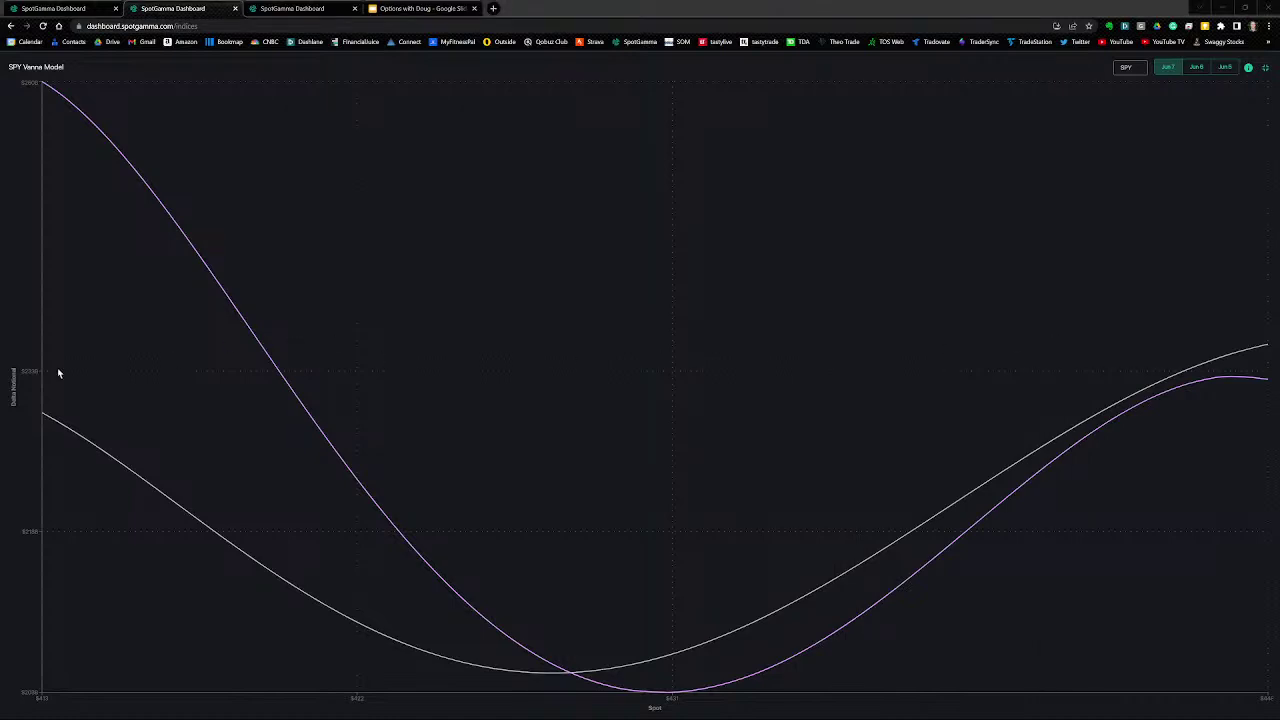
pyautogui.moveTo(3, 422); pyautogui.dragTo(27, 353)
pyautogui.moveTo(636, 718); pyautogui.dragTo(684, 703)
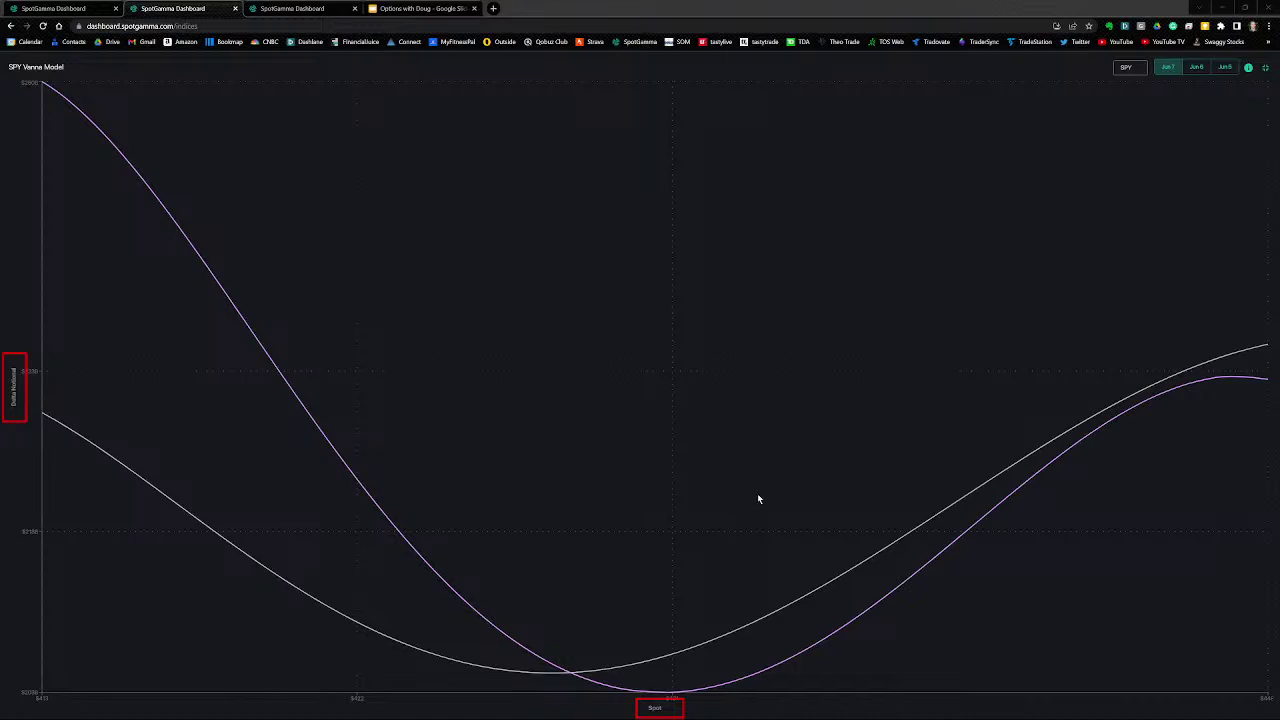
# Step: Mark the white and purple vanna curves with arrows, including the rising slope and the shifts from the white curve to the purple one
pyautogui.moveTo(777, 492); pyautogui.dragTo(832, 580)
pyautogui.moveTo(653, 642)
pyautogui.mouseDown()
pyautogui.moveTo(757, 594)
pyautogui.moveTo(1030, 415)
pyautogui.mouseUp()
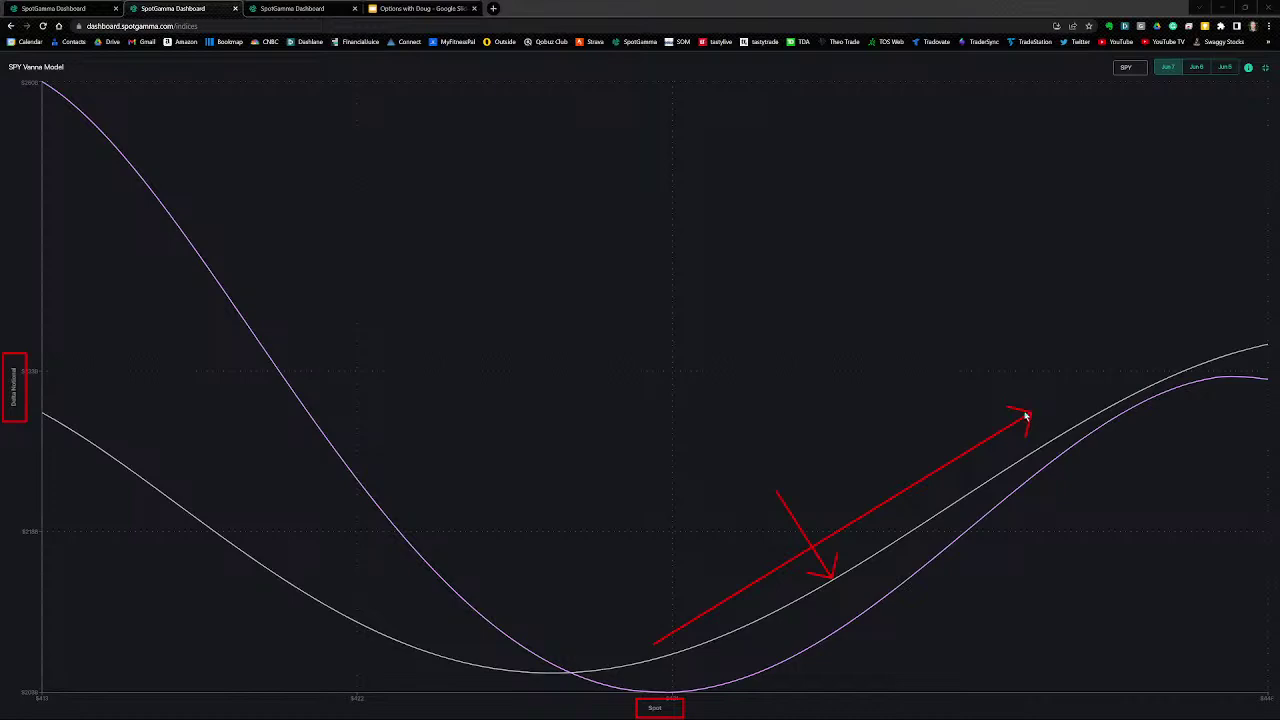
pyautogui.moveTo(915, 656); pyautogui.dragTo(881, 608)
pyautogui.moveTo(767, 620); pyautogui.dragTo(764, 672)
pyautogui.moveTo(391, 634); pyautogui.dragTo(395, 535)
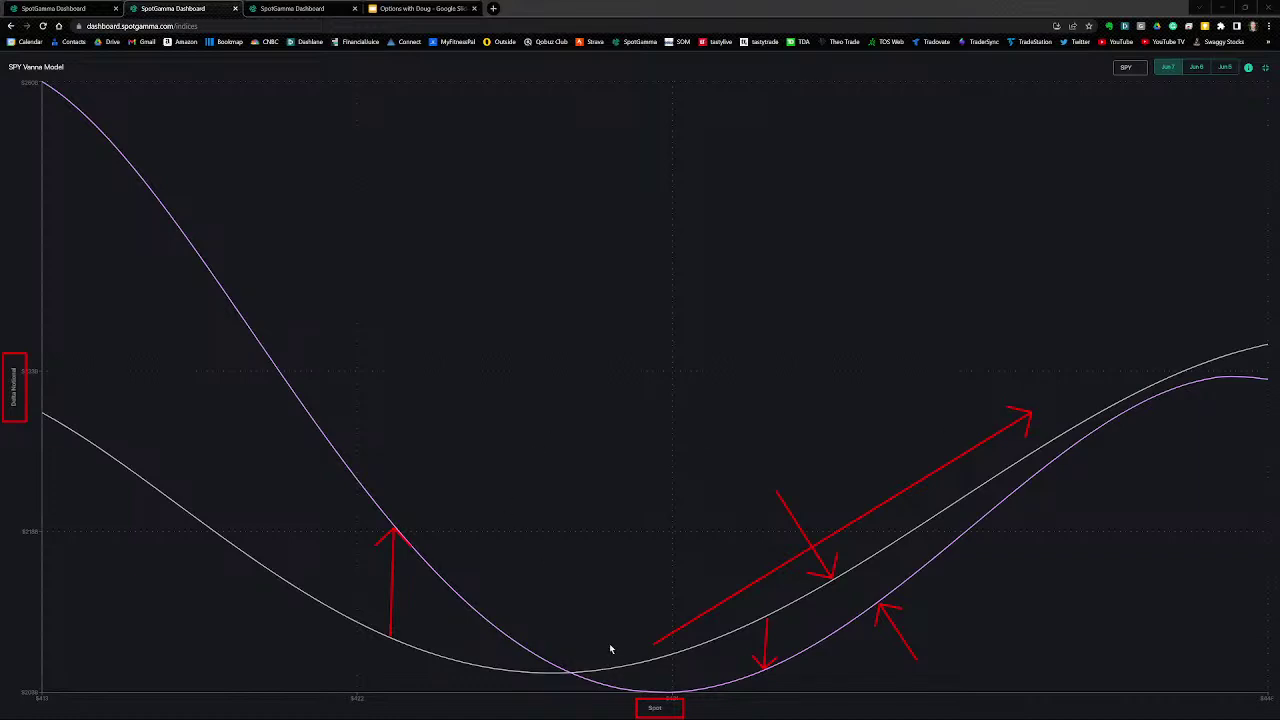
# Step: Draw arrows up the falling-spot side and toward the vanna curve's low point, and clear the annotations
pyautogui.moveTo(527, 627)
pyautogui.mouseDown()
pyautogui.moveTo(320, 400)
pyautogui.moveTo(234, 271)
pyautogui.mouseUp()
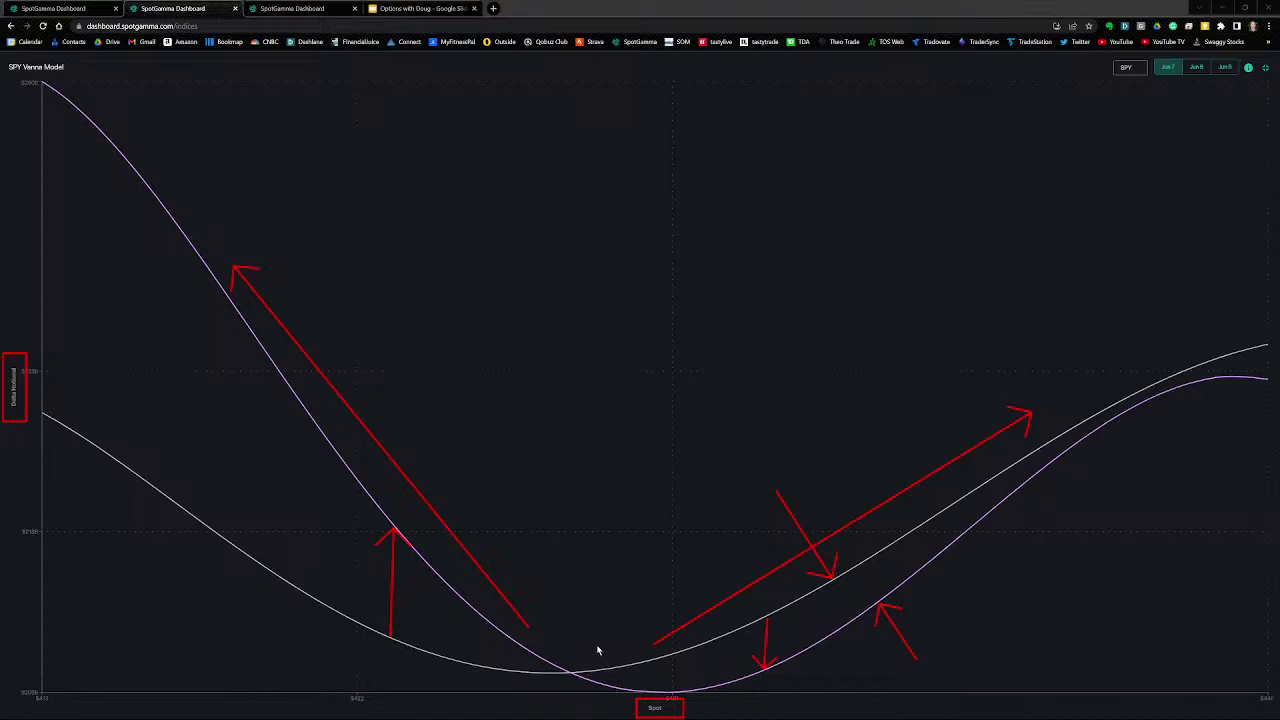
pyautogui.moveTo(554, 531)
pyautogui.moveTo(598, 676); pyautogui.dragTo(665, 686)
pyautogui.moveTo(592, 670)
pyautogui.mouseDown()
pyautogui.moveTo(286, 354)
pyautogui.moveTo(245, 242)
pyautogui.mouseUp()
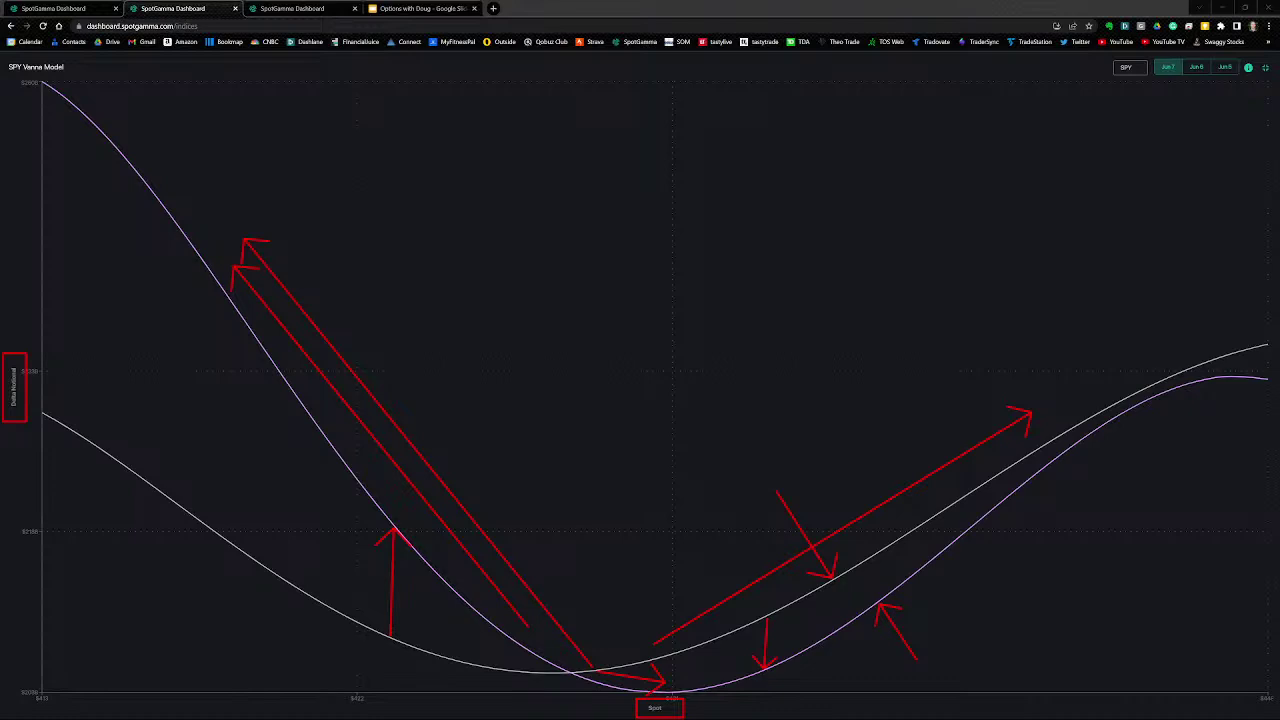
pyautogui.press('Escape')
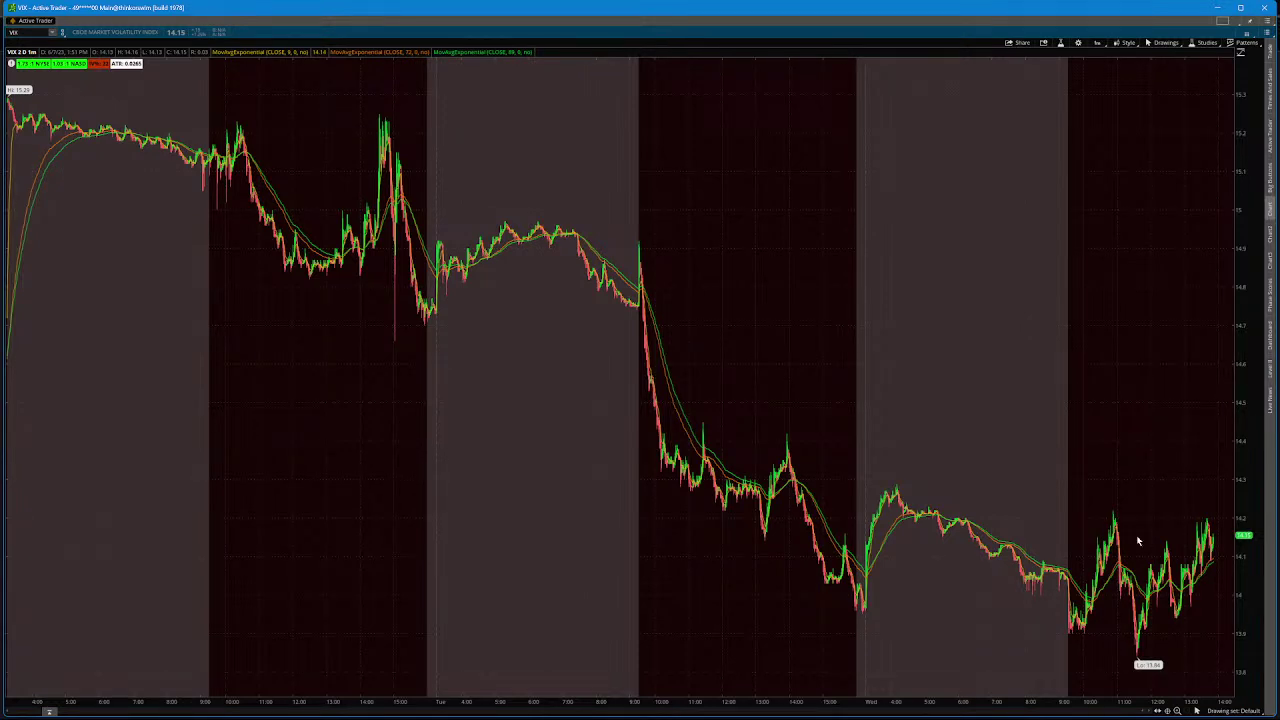
# Step: Zoom the thinkorswim VIX chart in on the latest trading session to examine it, and put the chart away
pyautogui.moveTo(1052, 543); pyautogui.dragTo(1168, 544)
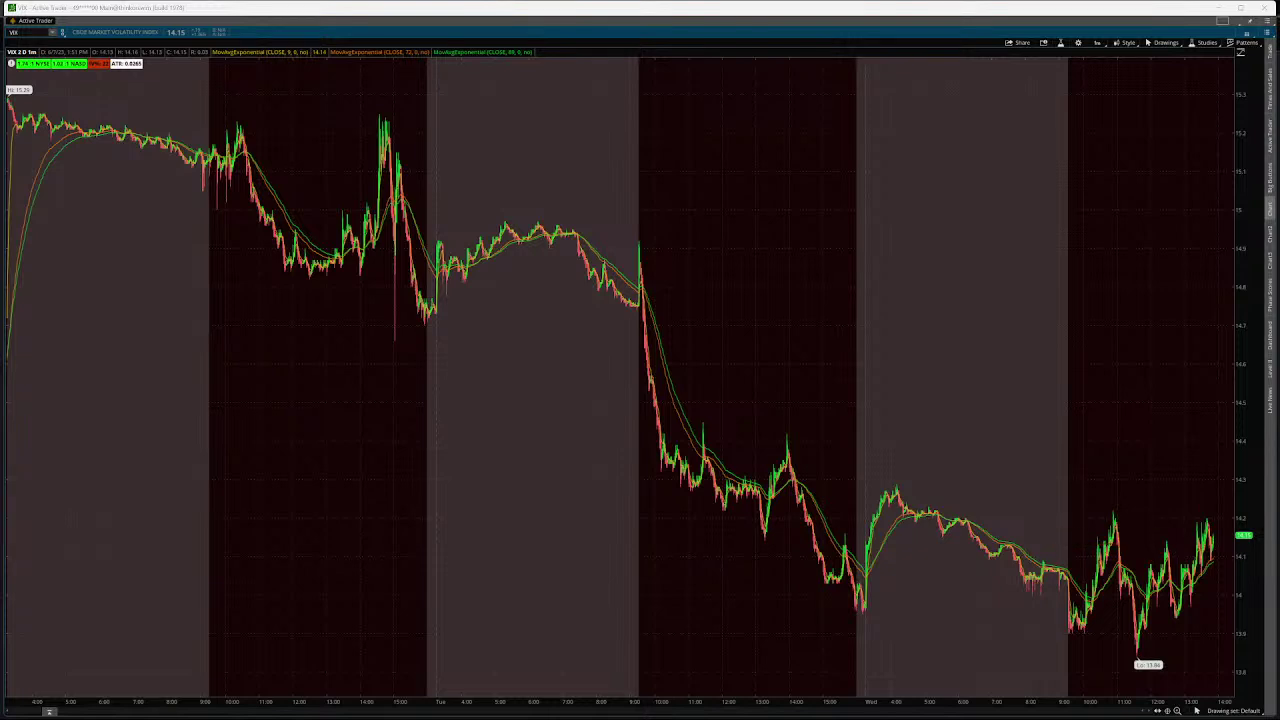
pyautogui.click(1044, 520)
pyautogui.moveTo(1230, 521); pyautogui.dragTo(1232, 522)
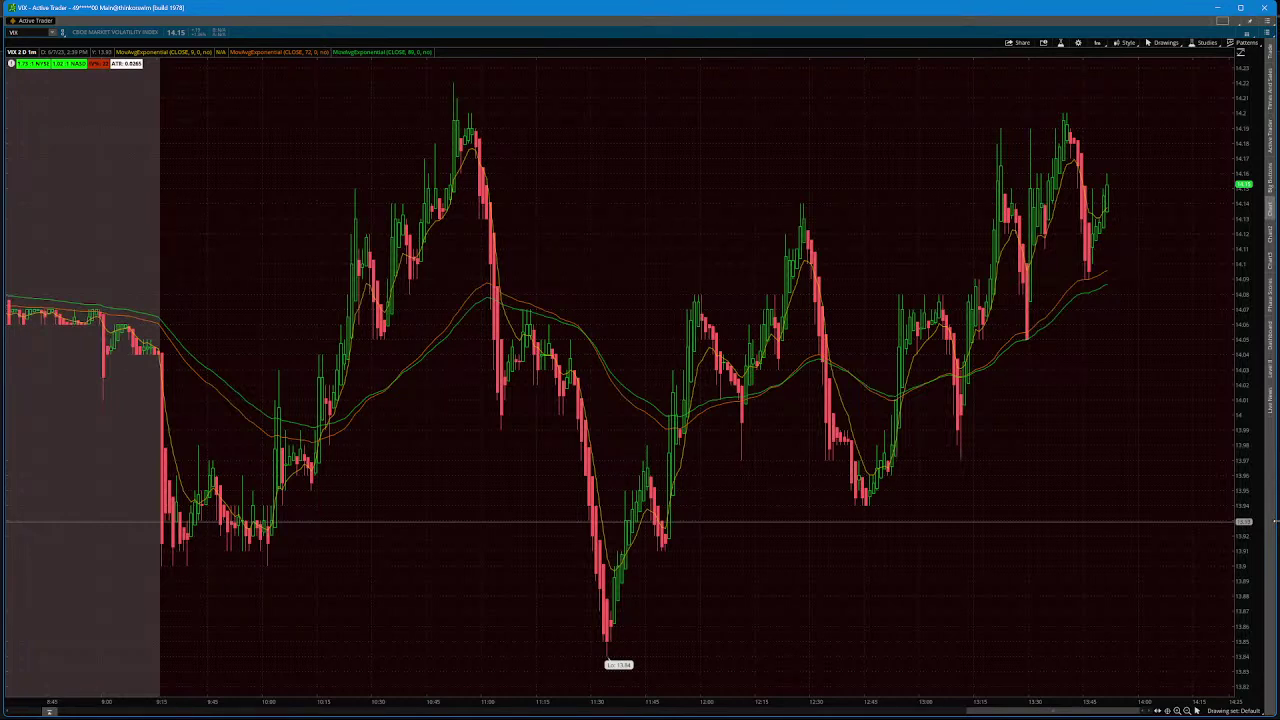
pyautogui.click(1218, 9)
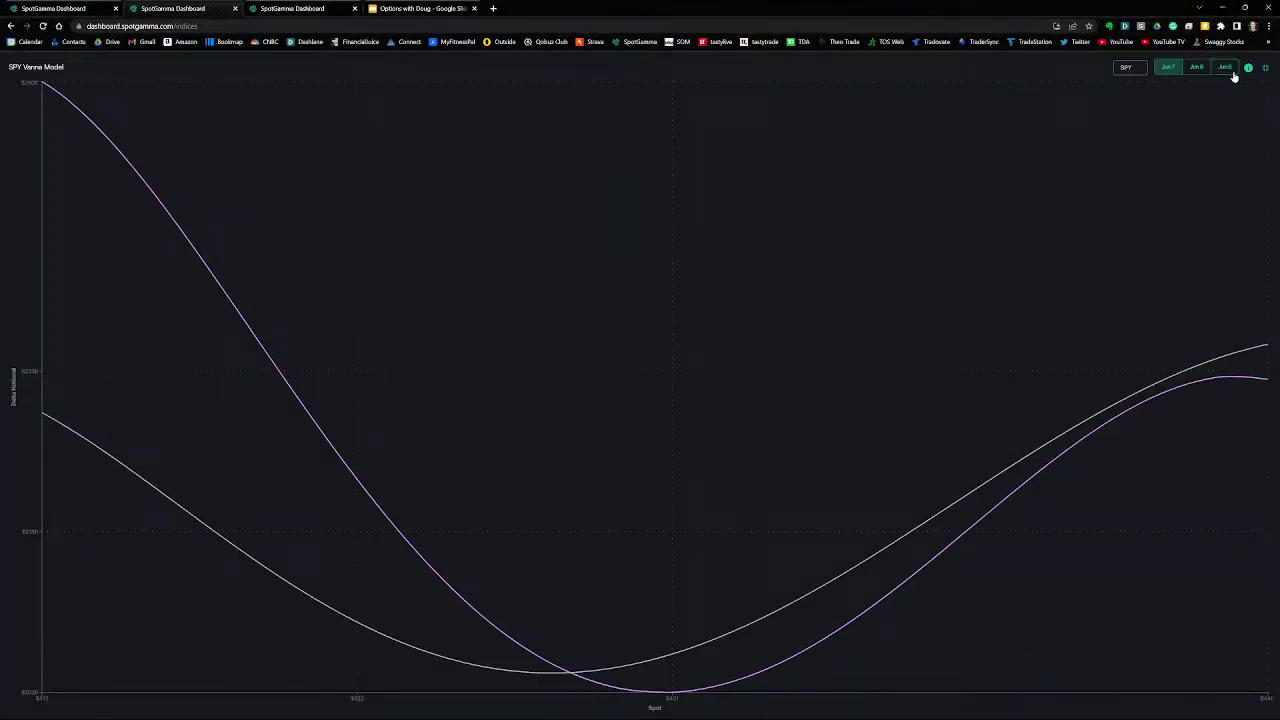
# Step: Leave the enlarged vanna chart for the Founder's Note and box the SpotGamma Gamma Index and Gamma Notional rows and the SPX to QQQ headings
pyautogui.click(1264, 72)
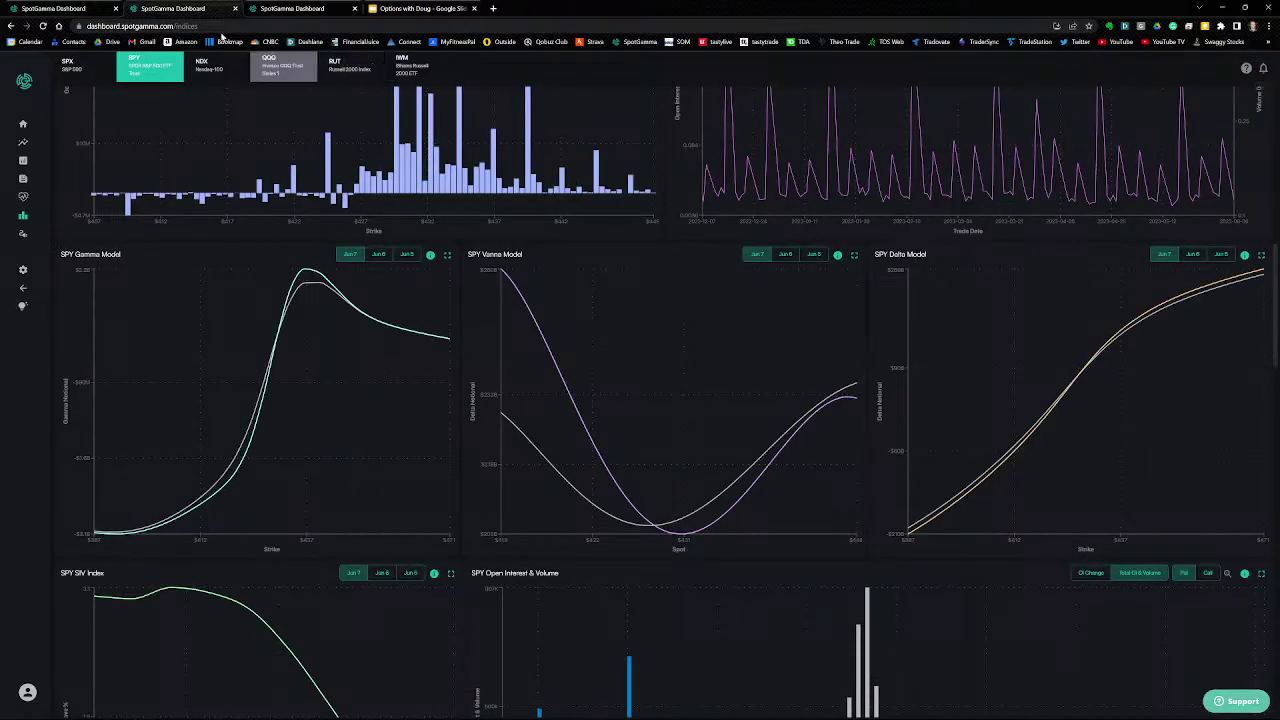
pyautogui.click(75, 12)
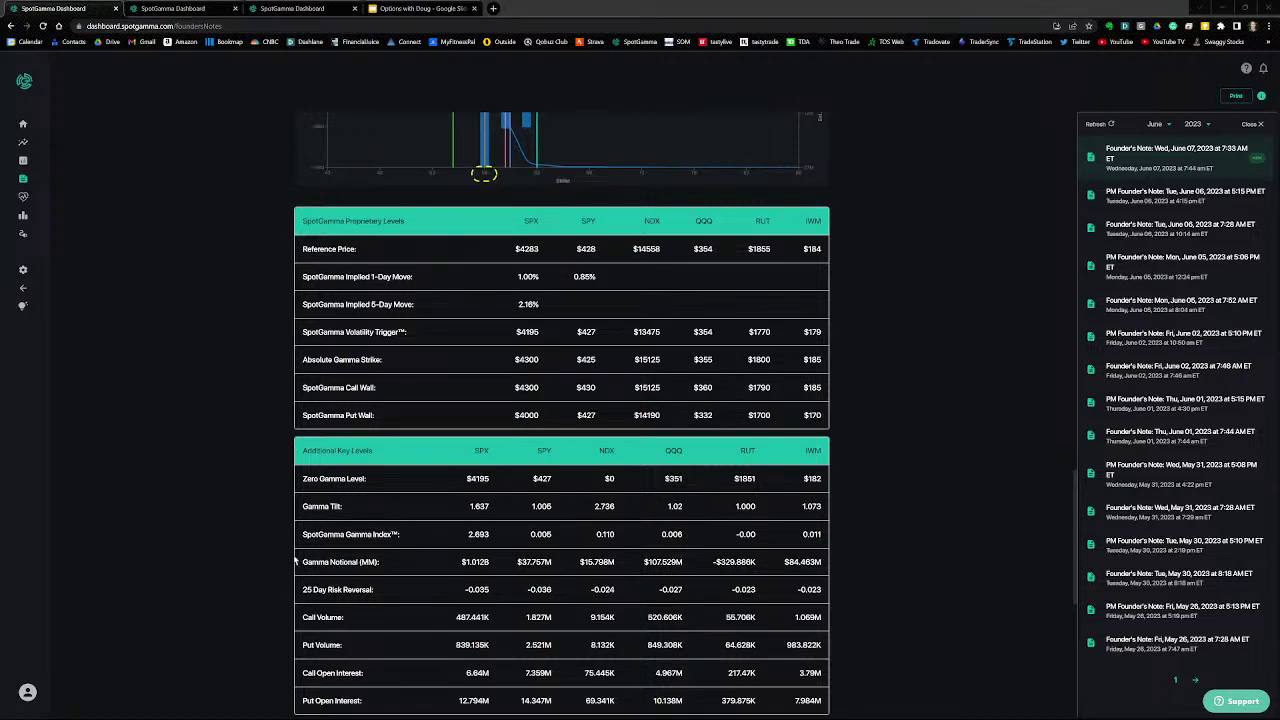
pyautogui.moveTo(291, 578)
pyautogui.mouseDown()
pyautogui.moveTo(681, 557)
pyautogui.moveTo(698, 516)
pyautogui.mouseUp()
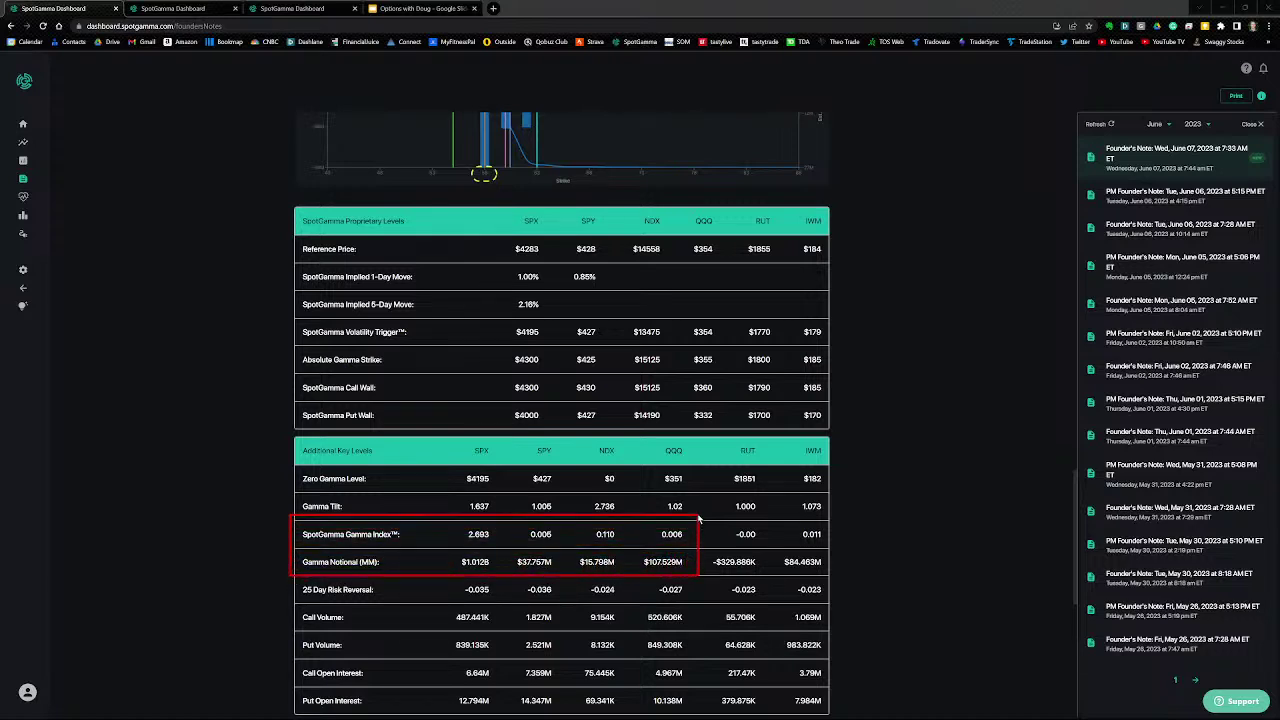
pyautogui.moveTo(457, 459); pyautogui.dragTo(702, 446)
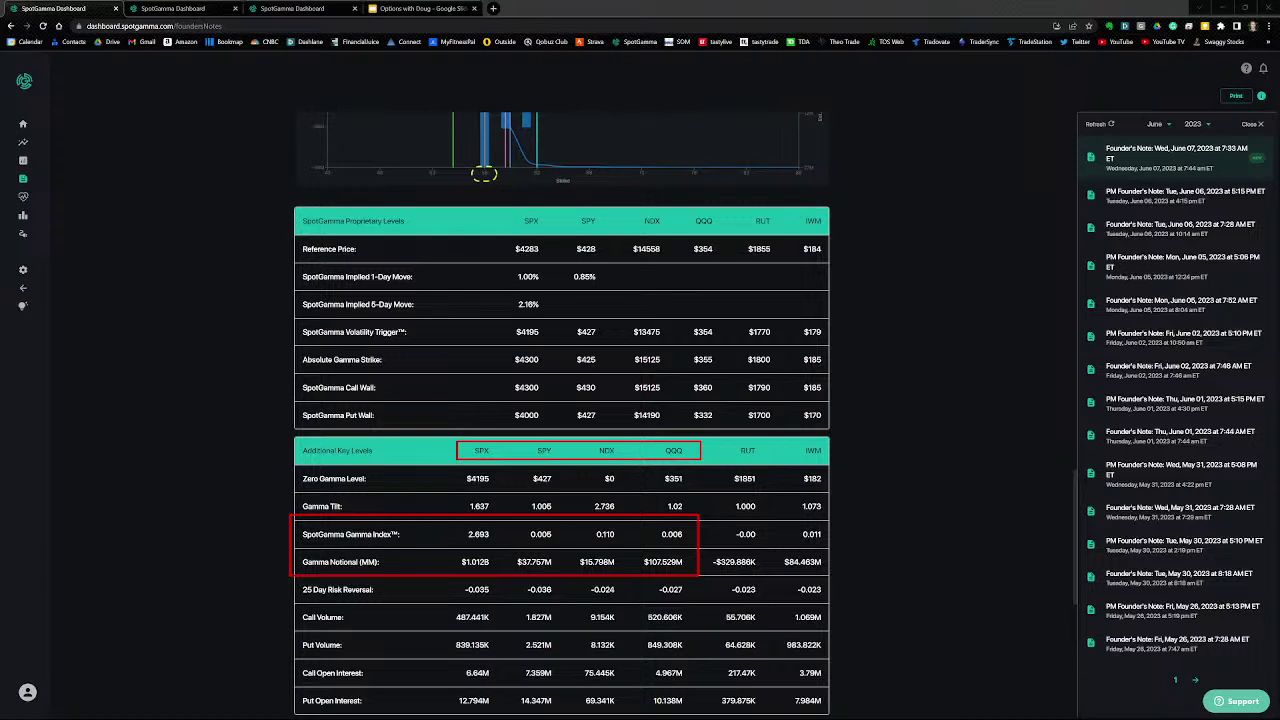
# Step: Point arrows at the SPX Gamma Notional and Gamma Index values and the SPY Gamma Notional value, and clear the annotations
pyautogui.moveTo(430, 606); pyautogui.dragTo(466, 577)
pyautogui.moveTo(432, 562); pyautogui.dragTo(472, 537)
pyautogui.moveTo(507, 600); pyautogui.dragTo(529, 571)
pyautogui.press('Escape')
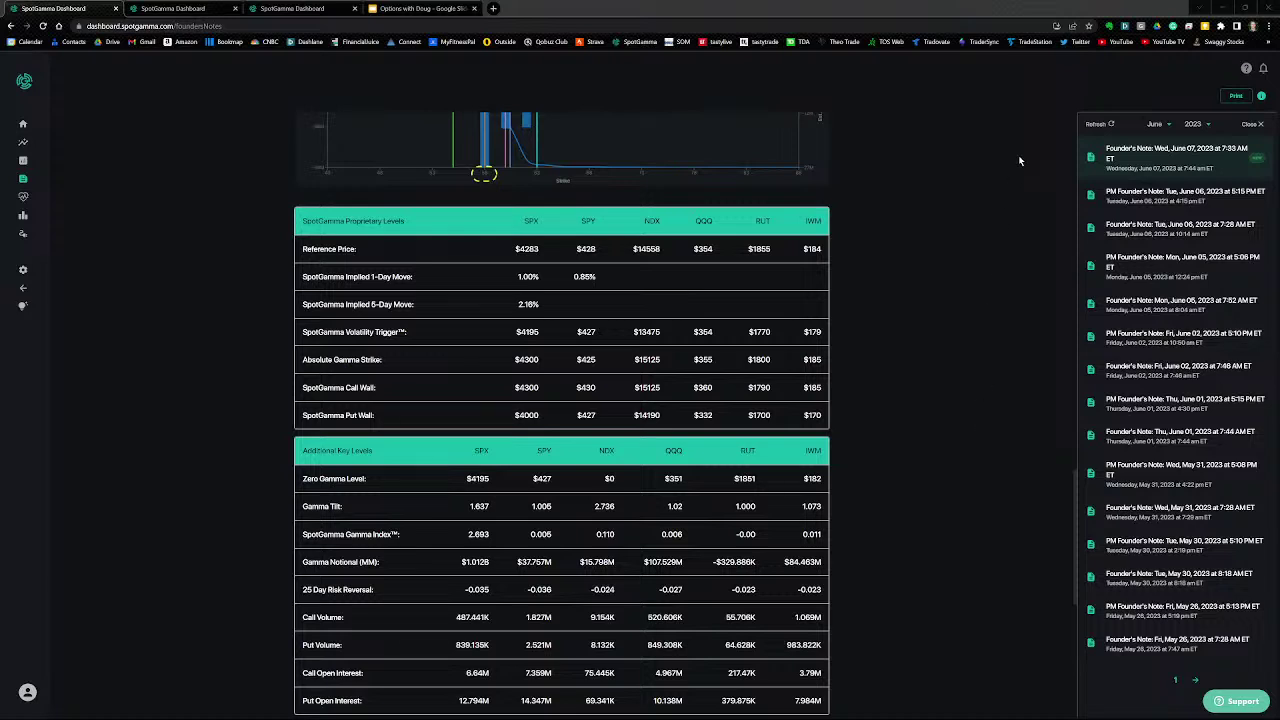
# Step: Switch to the ESM3 chart in Bookmap and bring the thinkorswim watchlist over it
pyautogui.click(1226, 10)
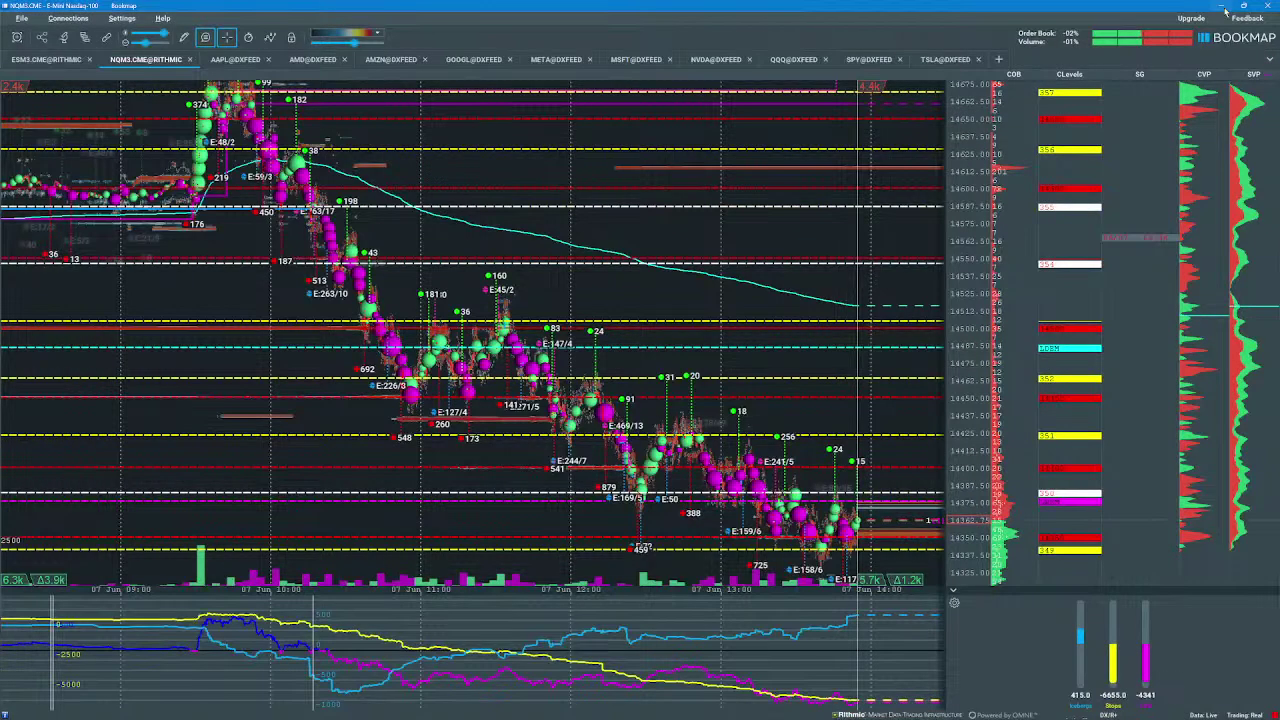
pyautogui.click(50, 61)
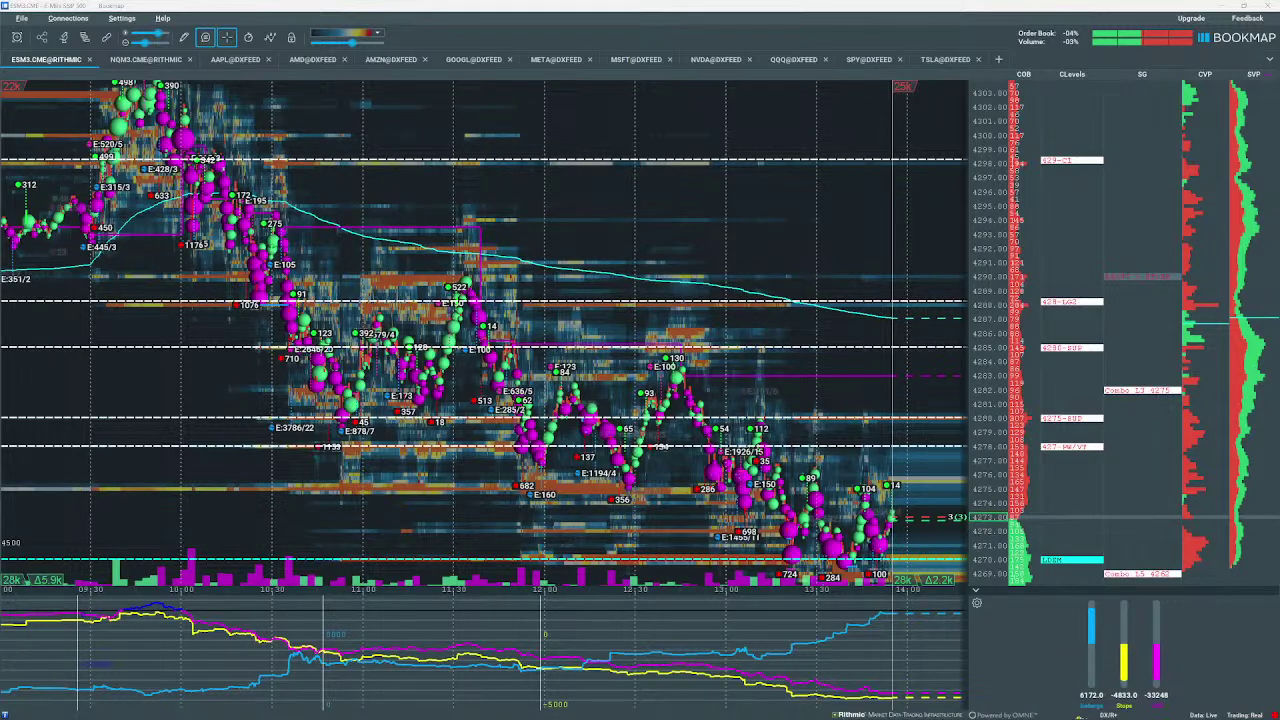
pyautogui.moveTo(1279, 85); pyautogui.dragTo(857, 92)
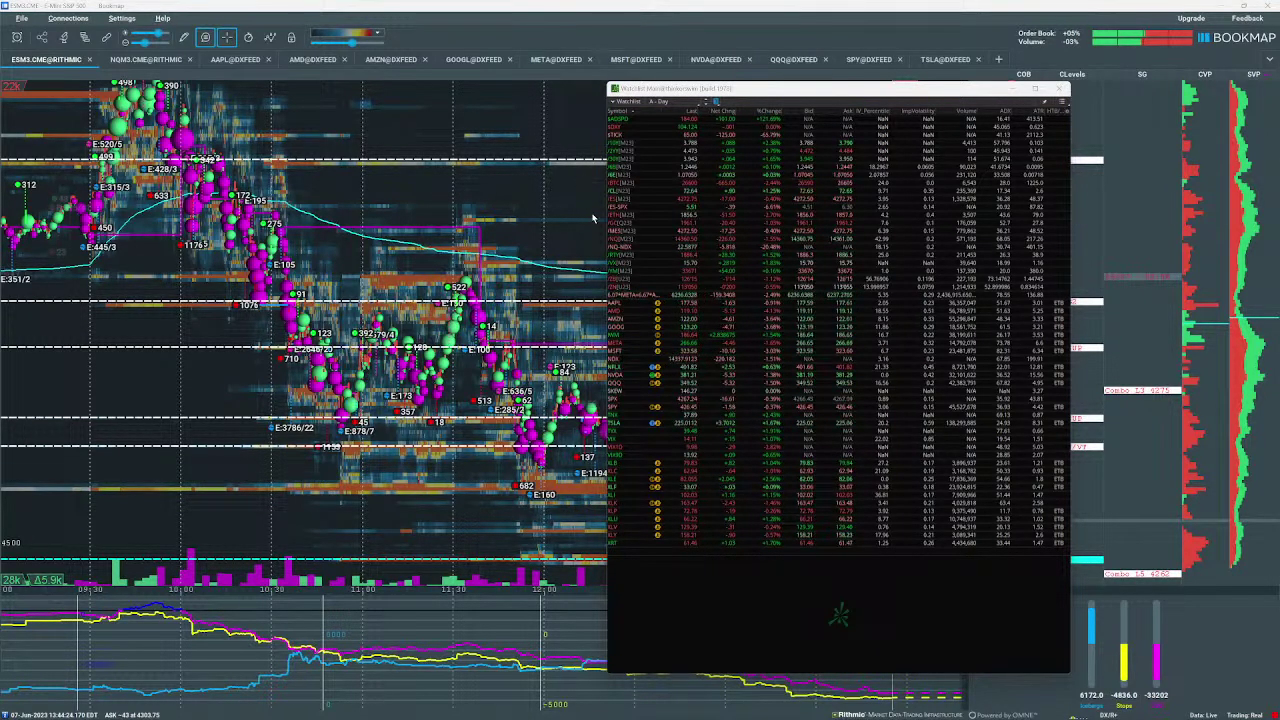
# Step: Box the /ES and ES-SPX rows in the watchlist, mark the ES-SPX and /NQ values, and put the watchlist away
pyautogui.moveTo(594, 222)
pyautogui.mouseDown()
pyautogui.moveTo(660, 200)
pyautogui.moveTo(740, 197)
pyautogui.moveTo(710, 200)
pyautogui.mouseUp()
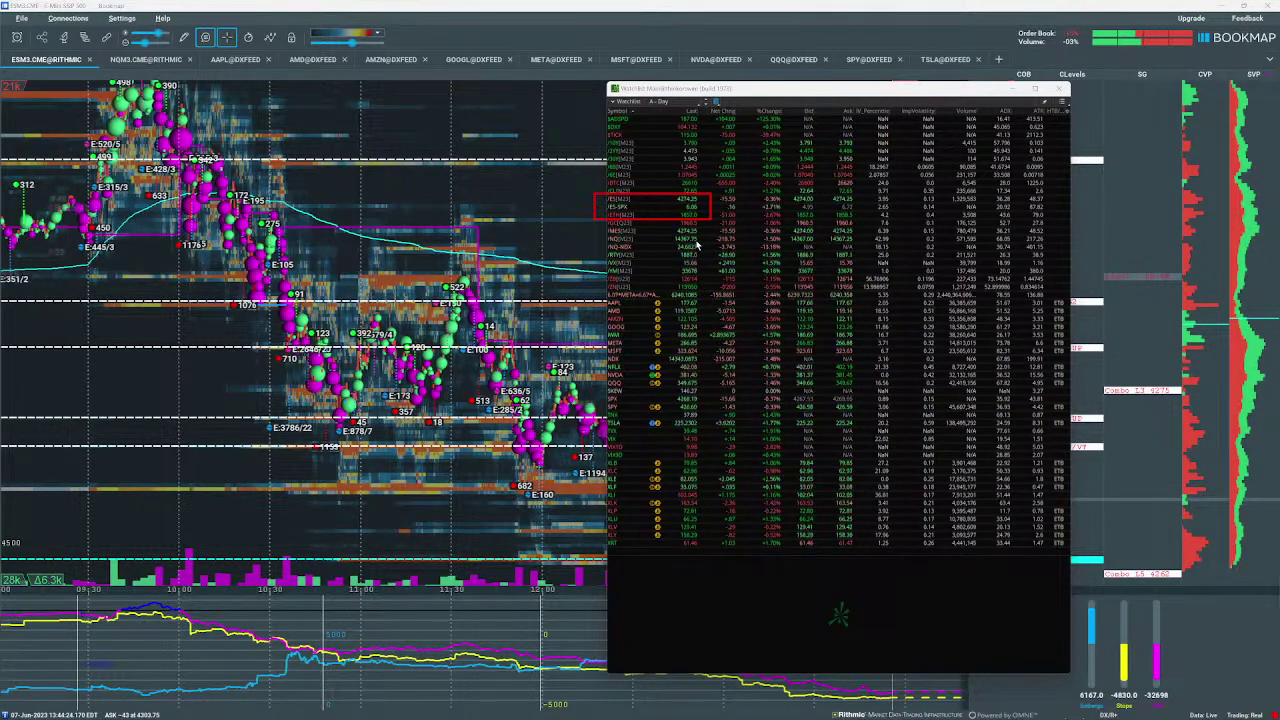
pyautogui.moveTo(650, 250); pyautogui.dragTo(687, 212)
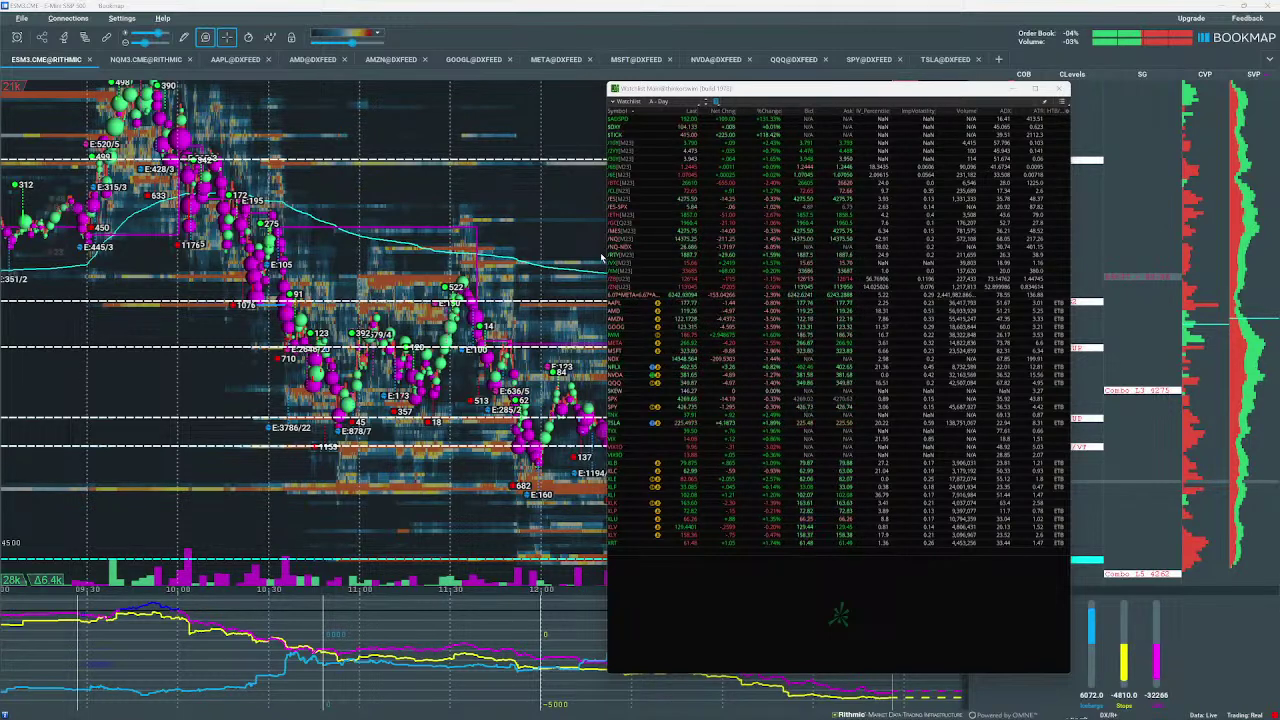
pyautogui.moveTo(665, 243); pyautogui.dragTo(708, 241)
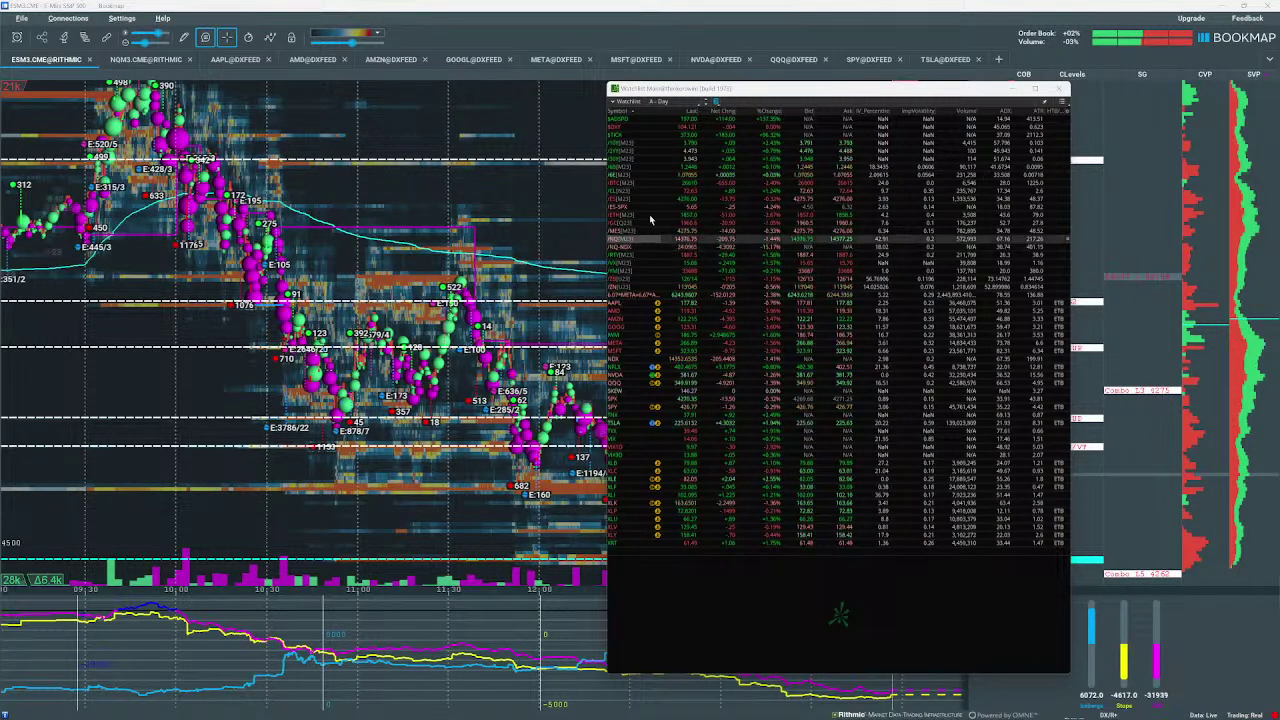
pyautogui.click(990, 7)
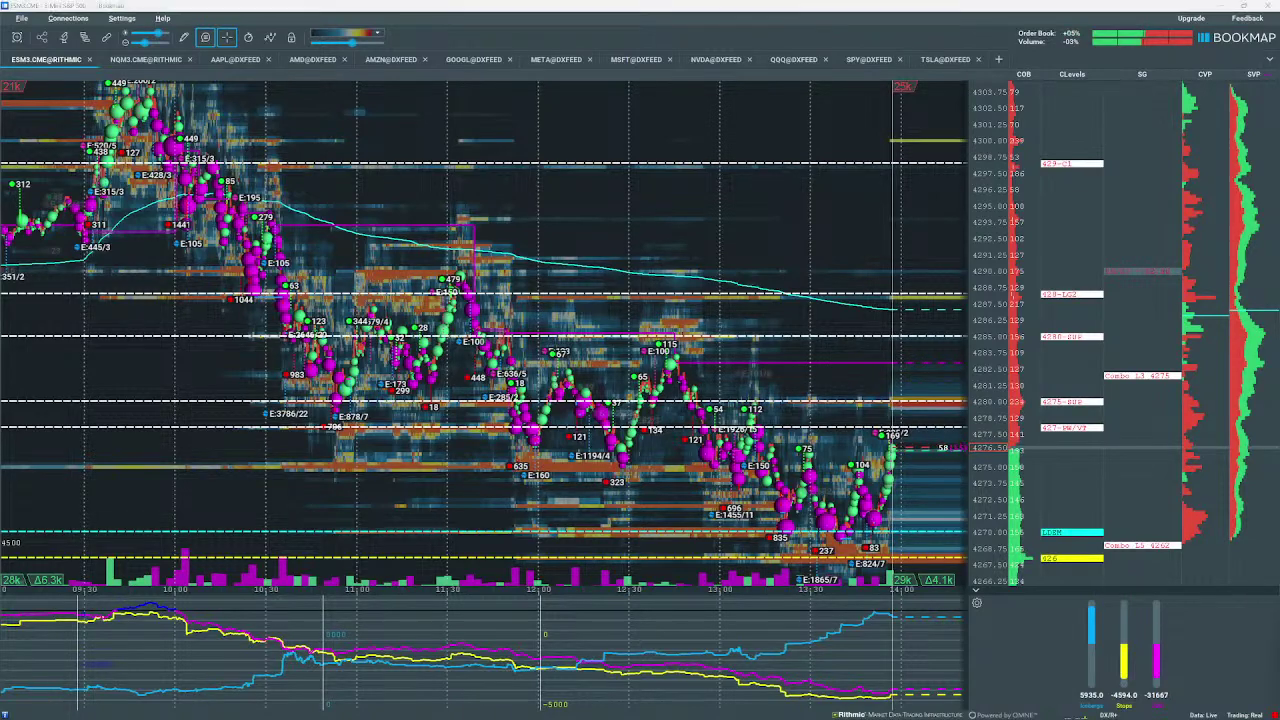
# Step: Switch to the SpotGamma HIRO page in the browser, show the S&P 500 chart and narrow it to about 08:30 onward
pyautogui.hotkey('alt', 'Tab')
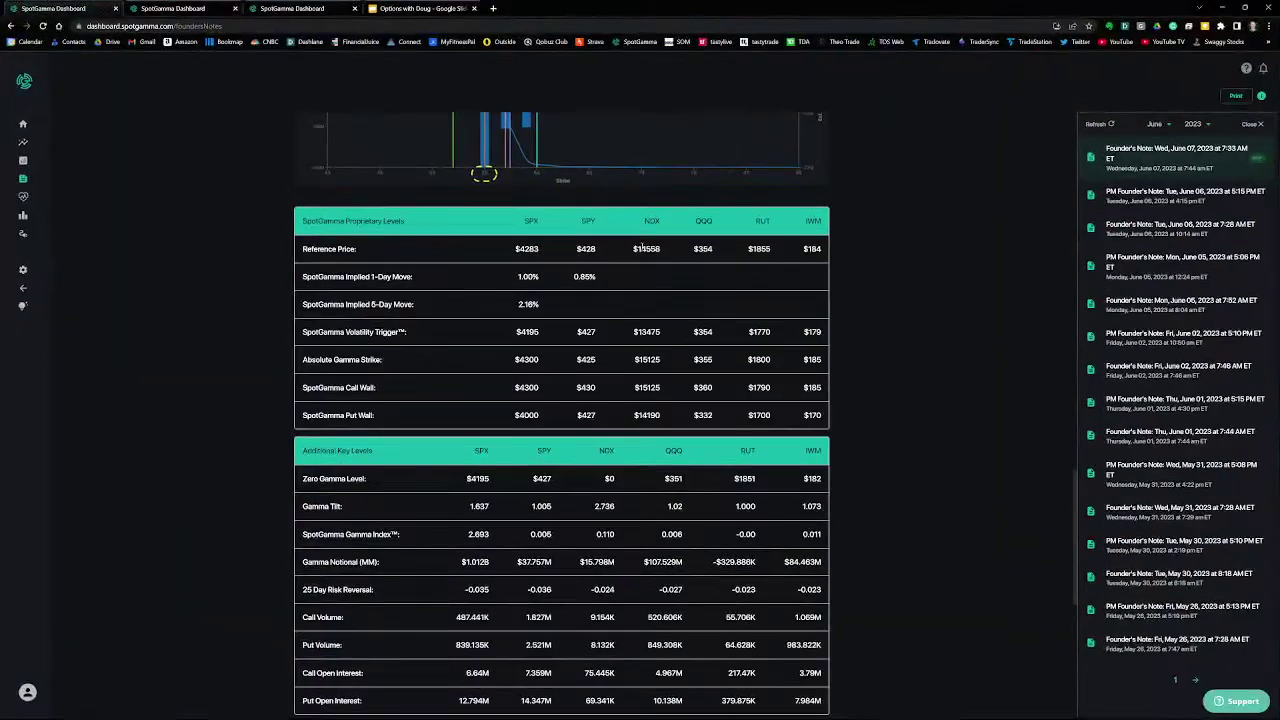
pyautogui.click(300, 10)
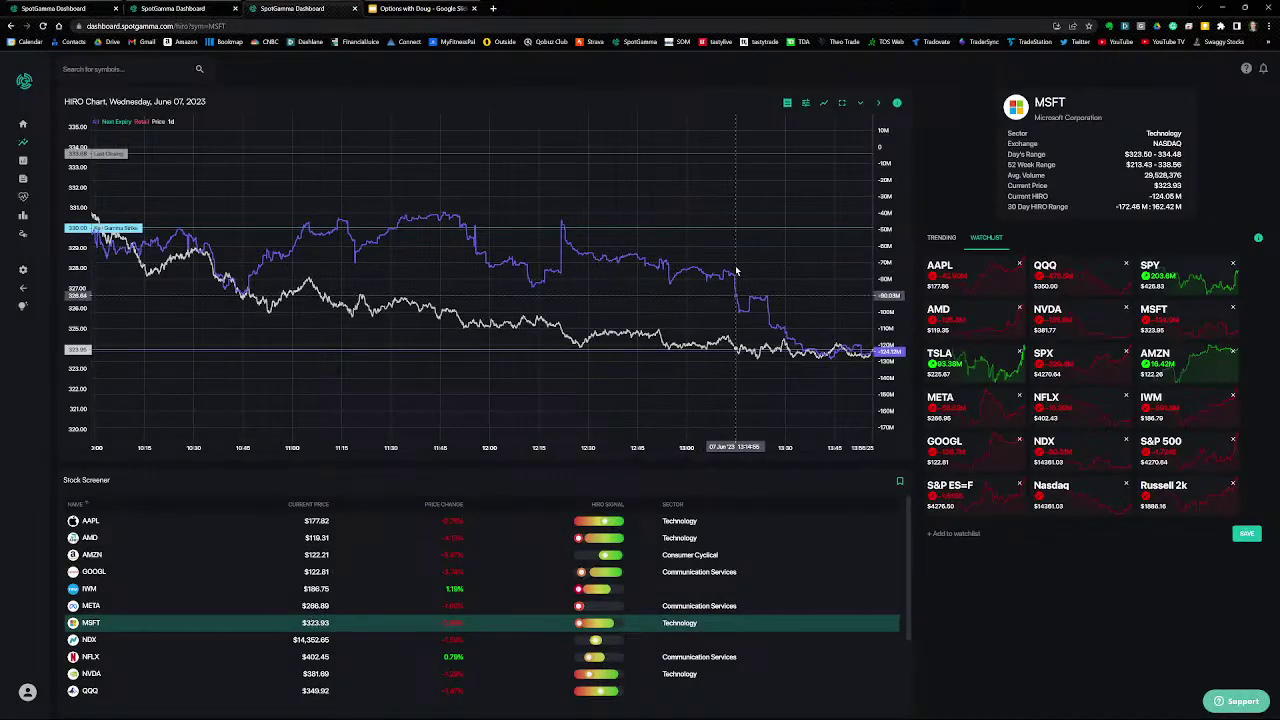
pyautogui.click(1166, 458)
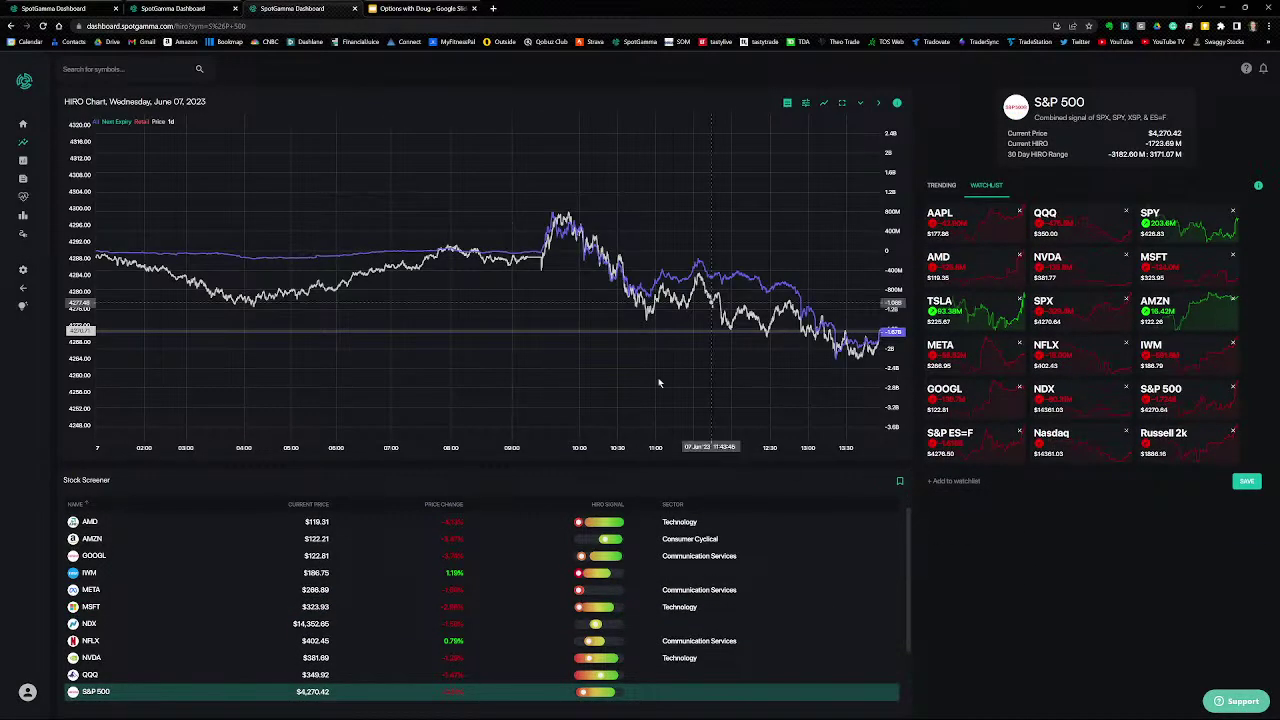
pyautogui.scroll(2, 694, 417)
pyautogui.scroll(2, 725, 415)
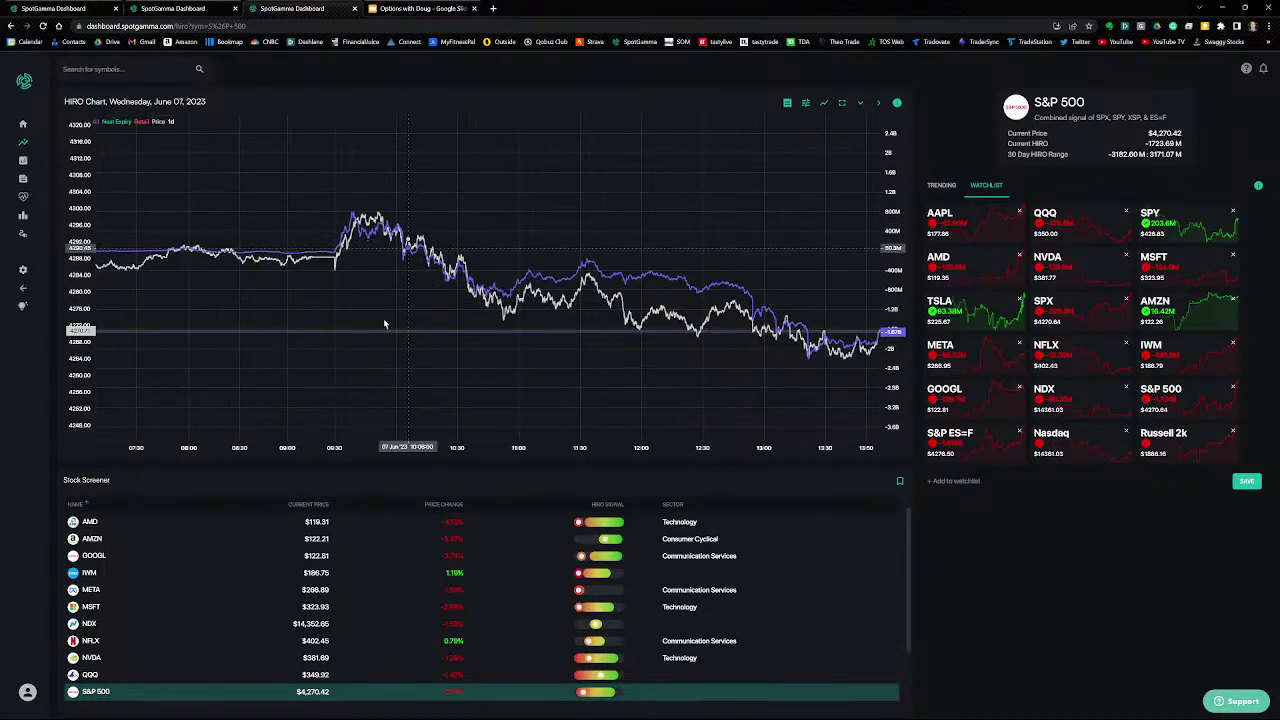
pyautogui.scroll(3, 651, 378)
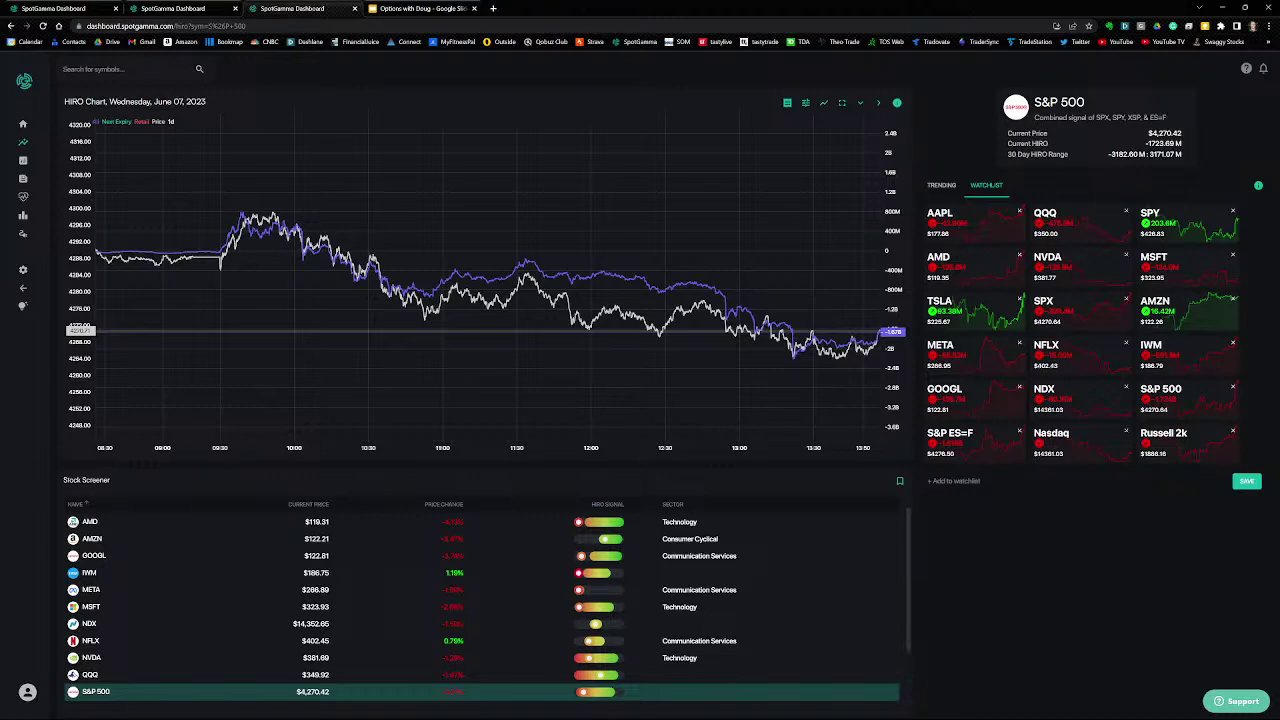
# Step: Point arrows at the S&P 500 price line before 12:00 and the HIRO line near 12:40, and box the combined-signal description
pyautogui.moveTo(539, 358); pyautogui.dragTo(556, 302)
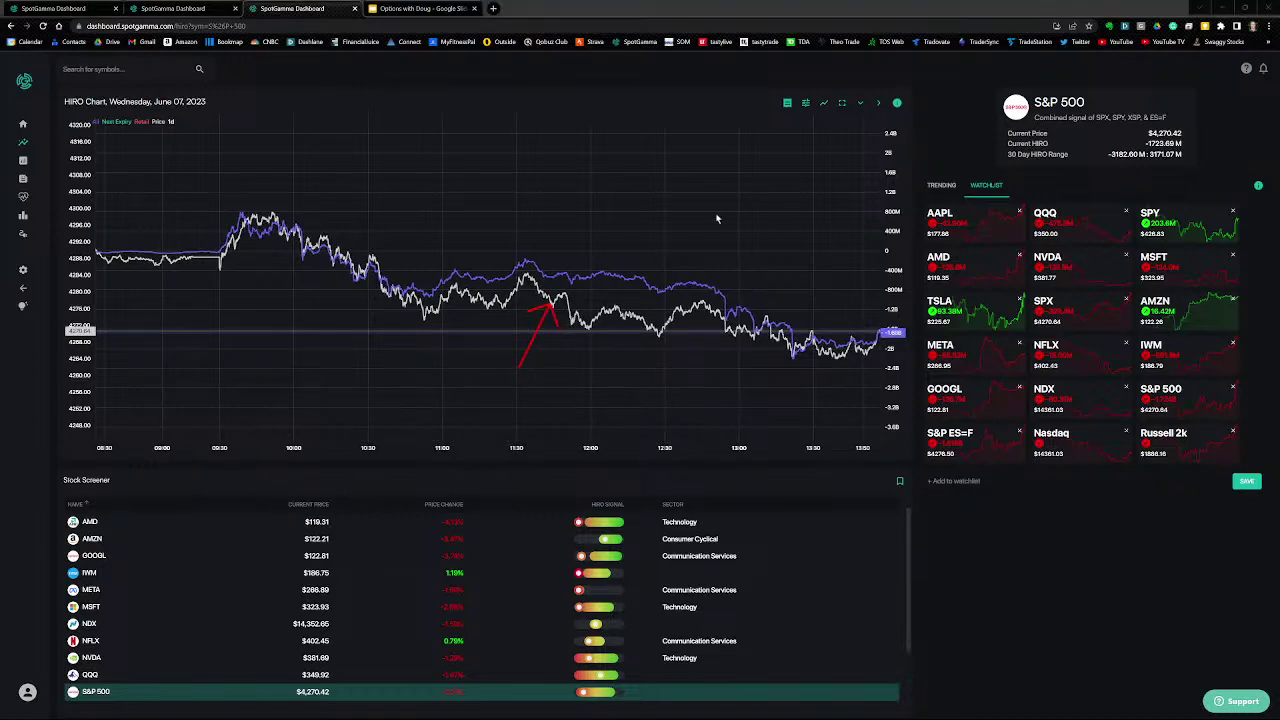
pyautogui.moveTo(711, 211); pyautogui.dragTo(691, 283)
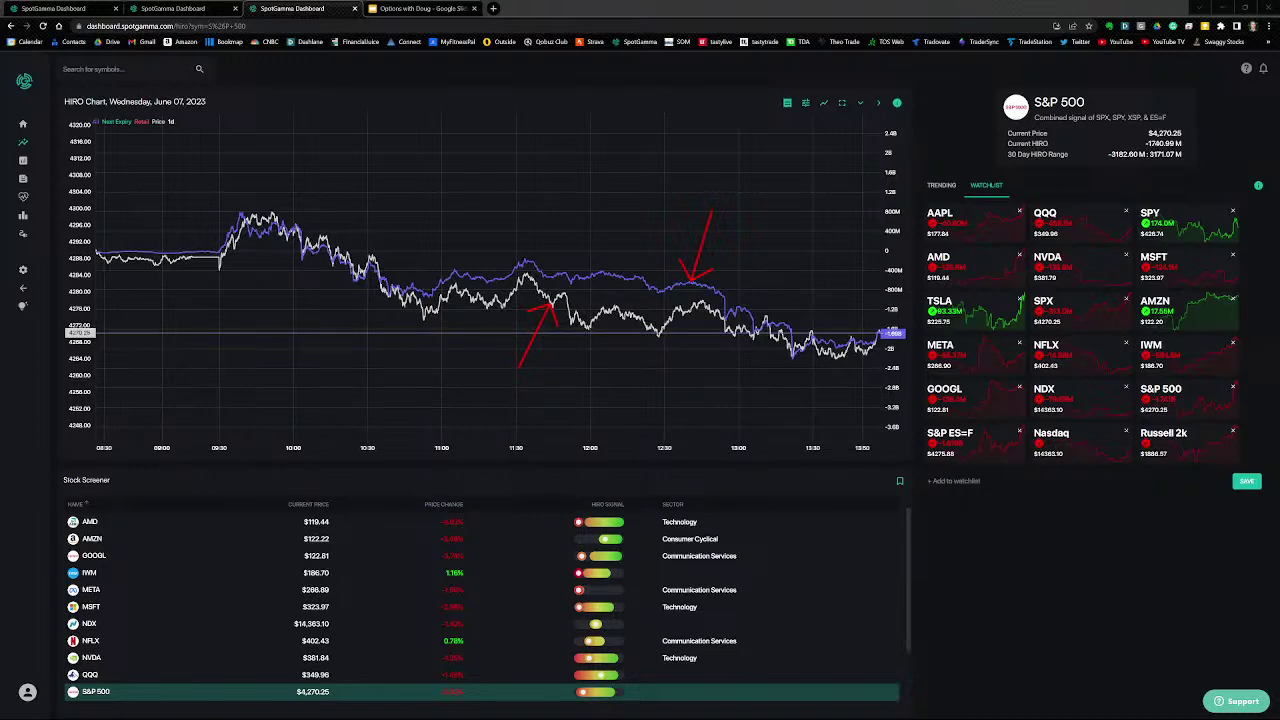
pyautogui.moveTo(997, 132)
pyautogui.mouseDown()
pyautogui.moveTo(1034, 112)
pyautogui.moveTo(1200, 88)
pyautogui.moveTo(1188, 82)
pyautogui.mouseUp()
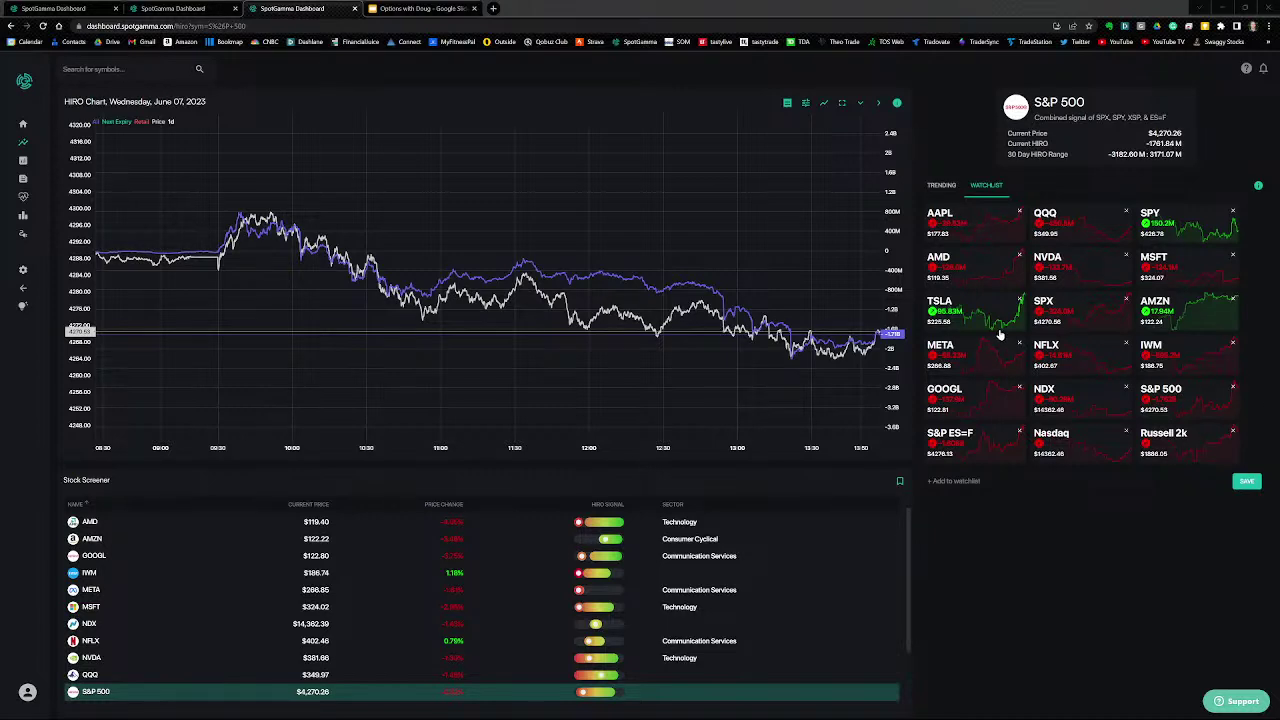
# Step: Show the SPX HIRO chart and examine its price and HIRO lines over the session
pyautogui.click(1055, 314)
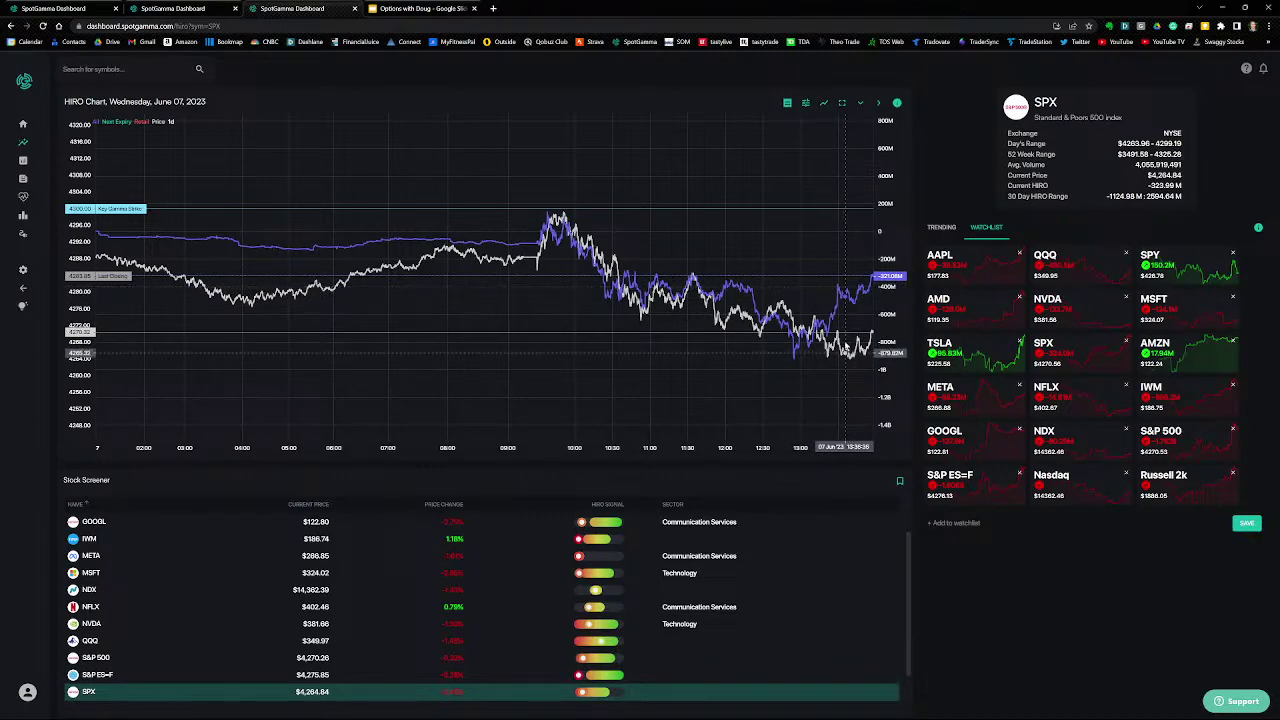
pyautogui.scroll(3, 670, 300)
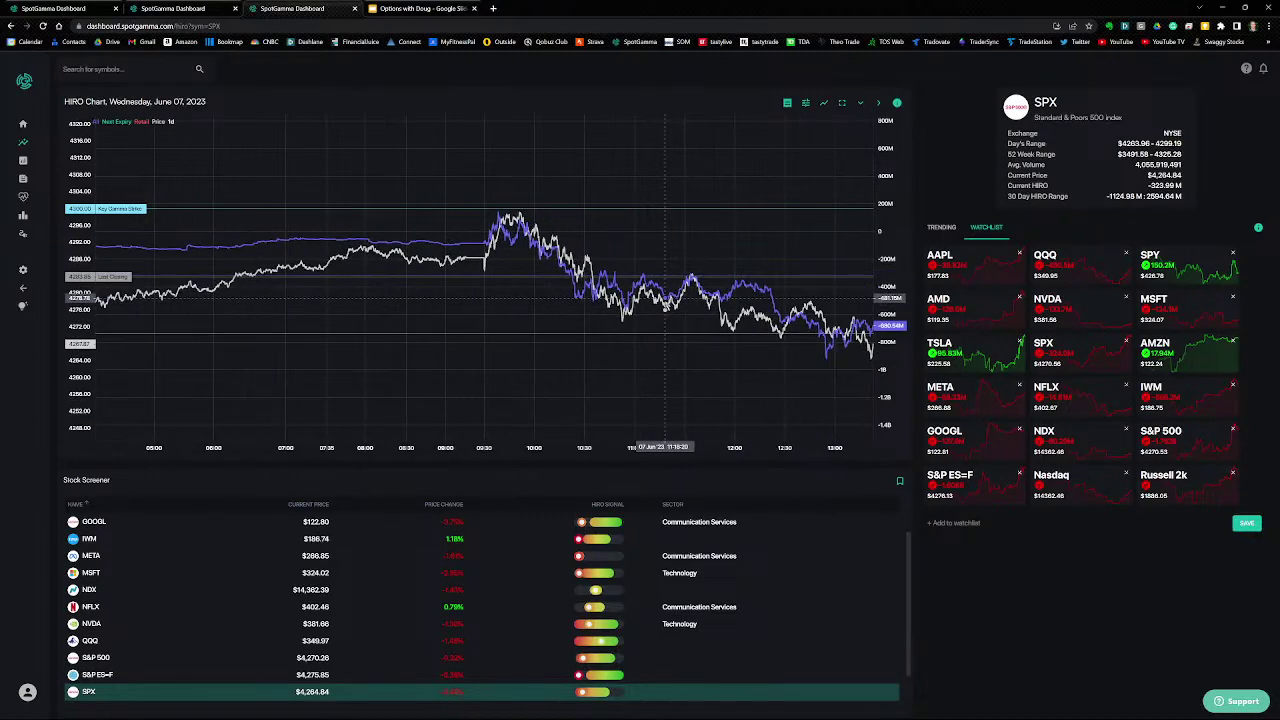
pyautogui.scroll(2, 665, 297)
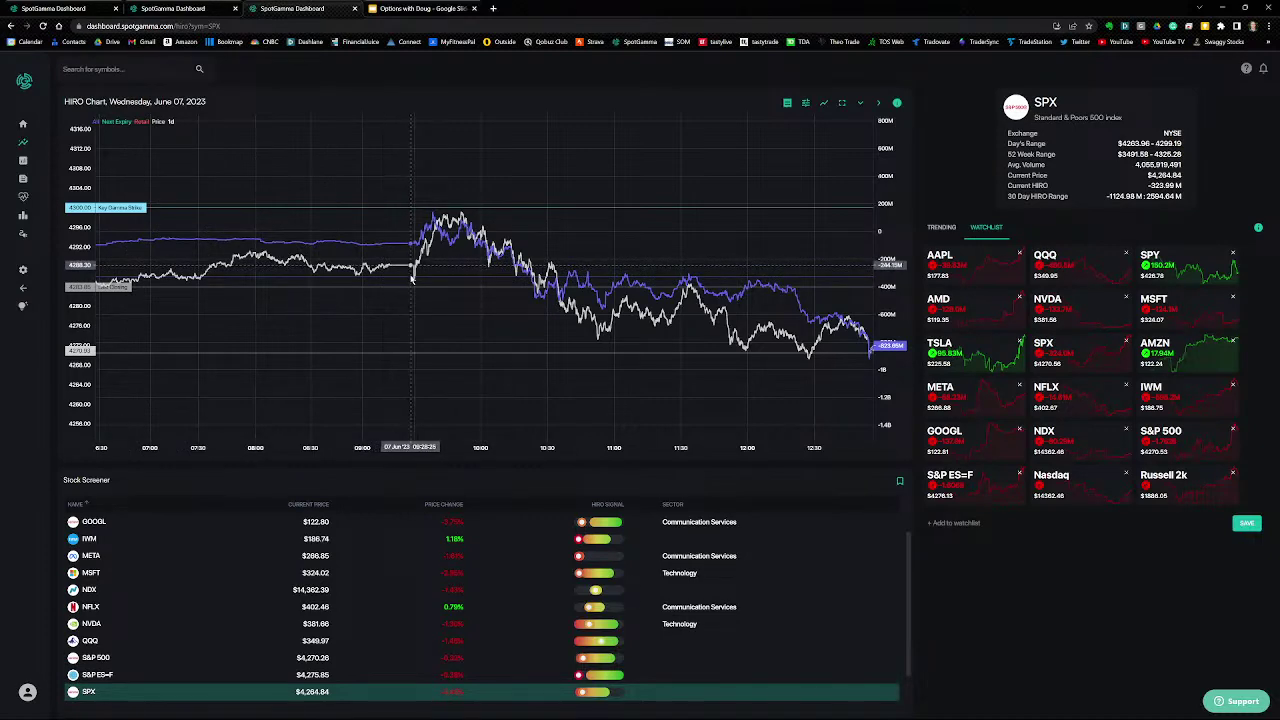
pyautogui.scroll(-3, 396, 309)
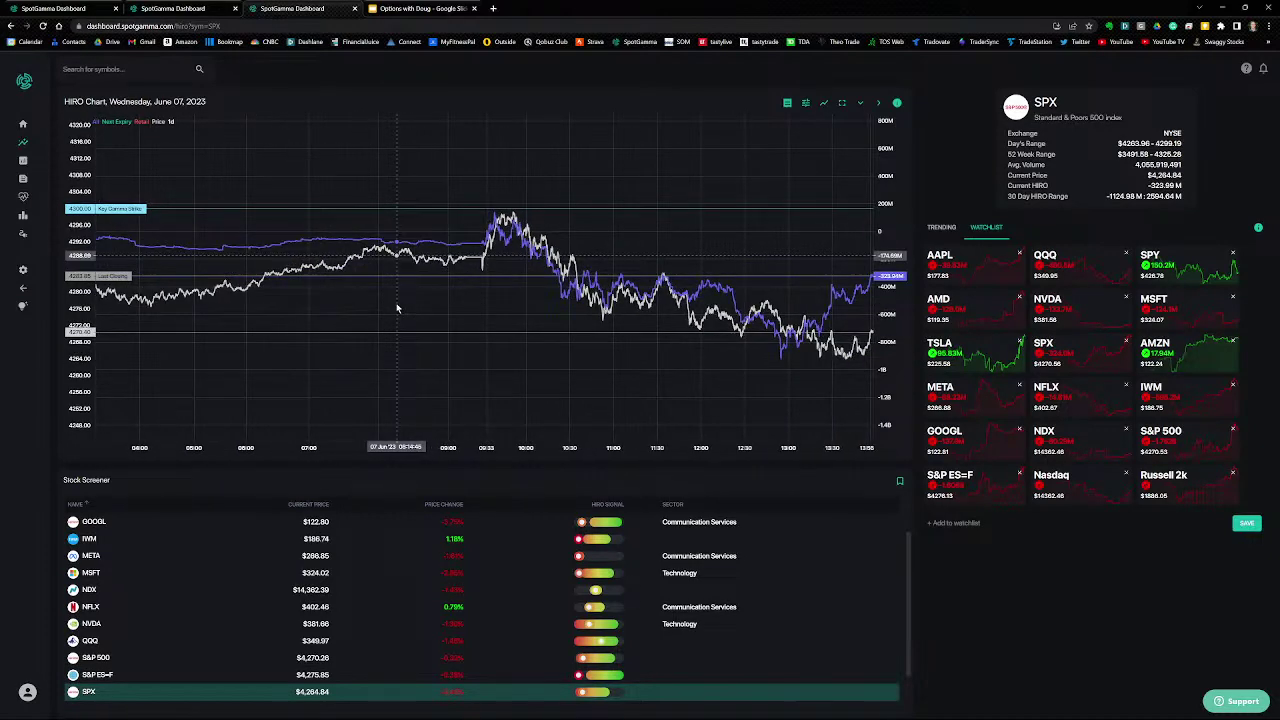
pyautogui.scroll(-2, 396, 309)
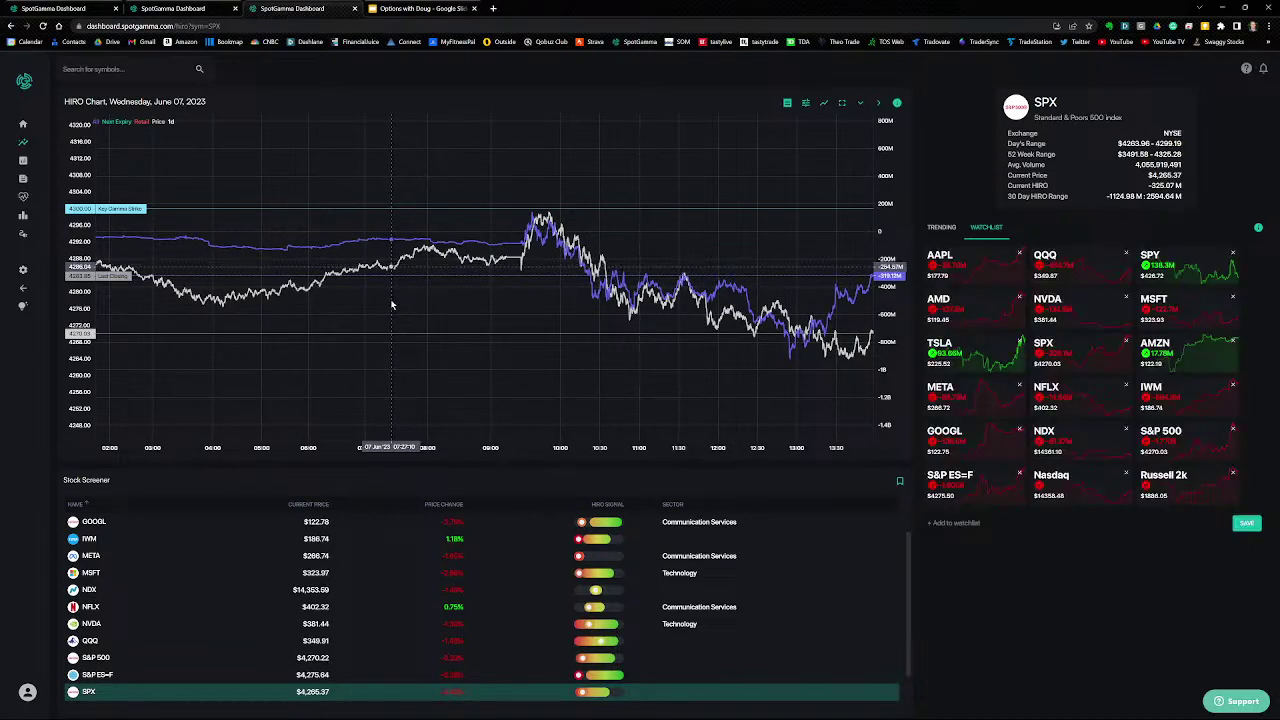
# Step: Narrow the SPX HIRO chart to about 08:30 onward to compare its price and HIRO lines
pyautogui.scroll(2, 430, 286)
pyautogui.scroll(2, 430, 287)
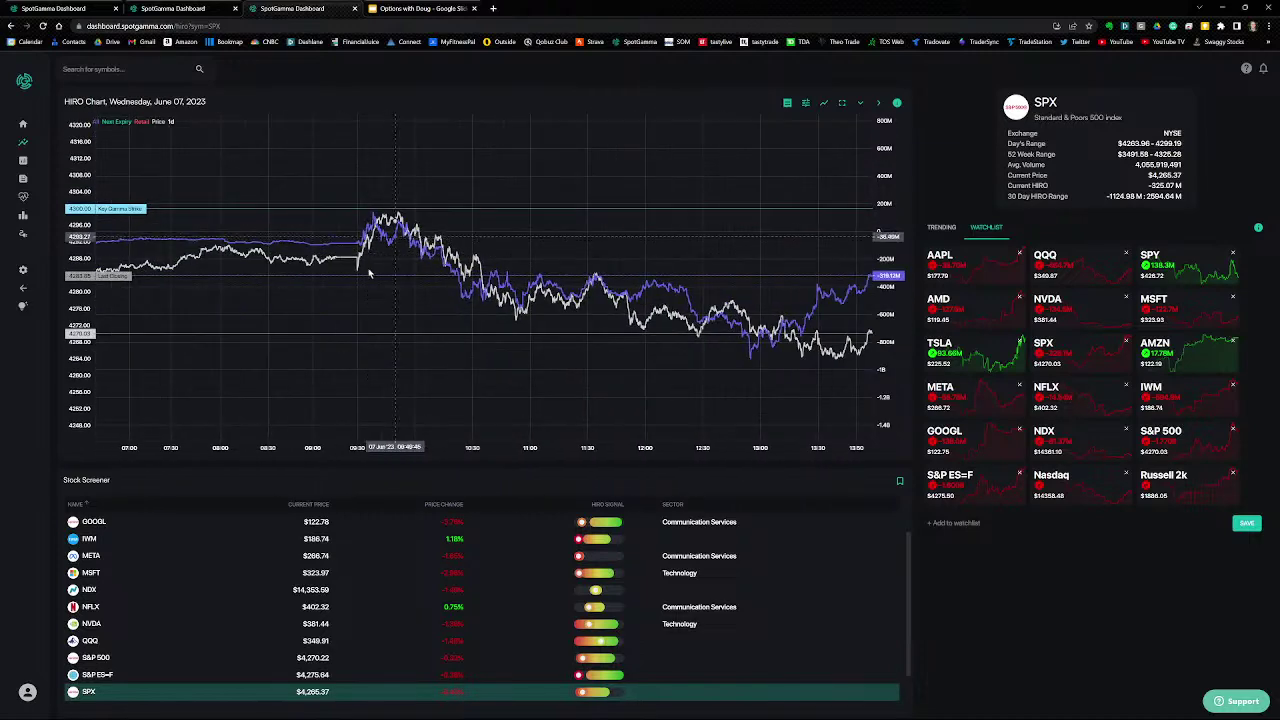
pyautogui.scroll(2, 410, 285)
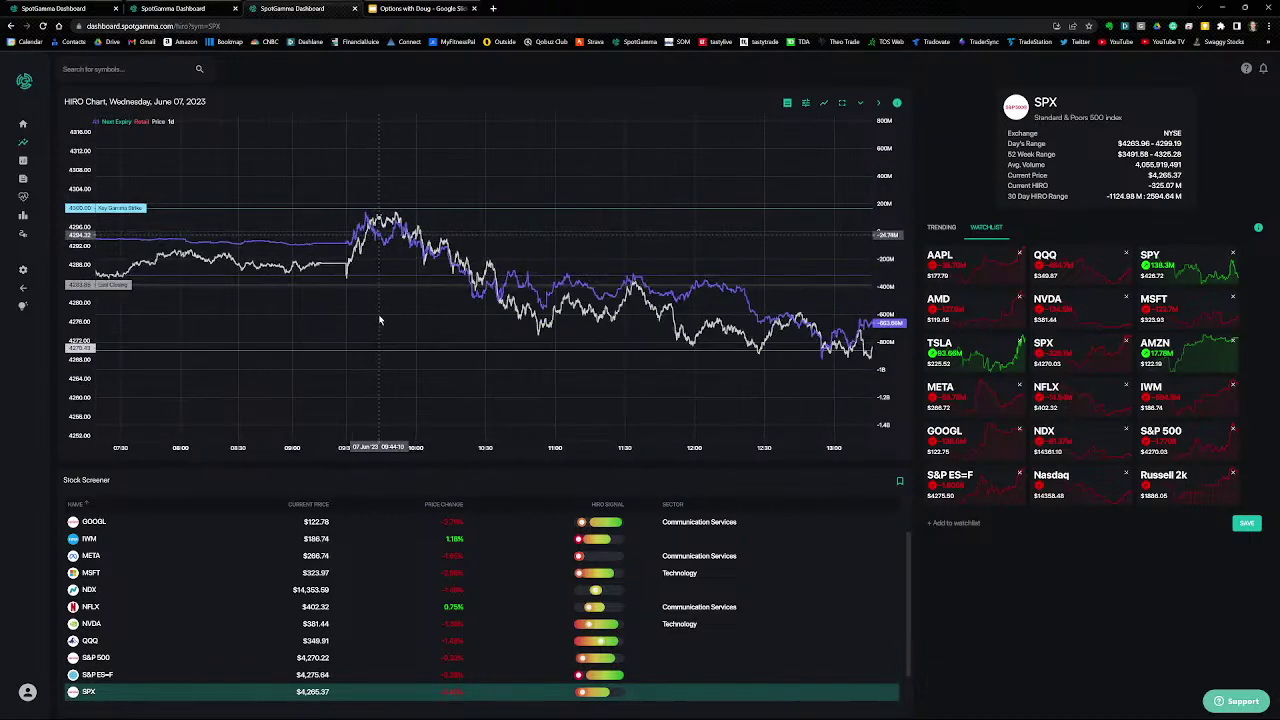
pyautogui.hscroll(3, 720, 320)
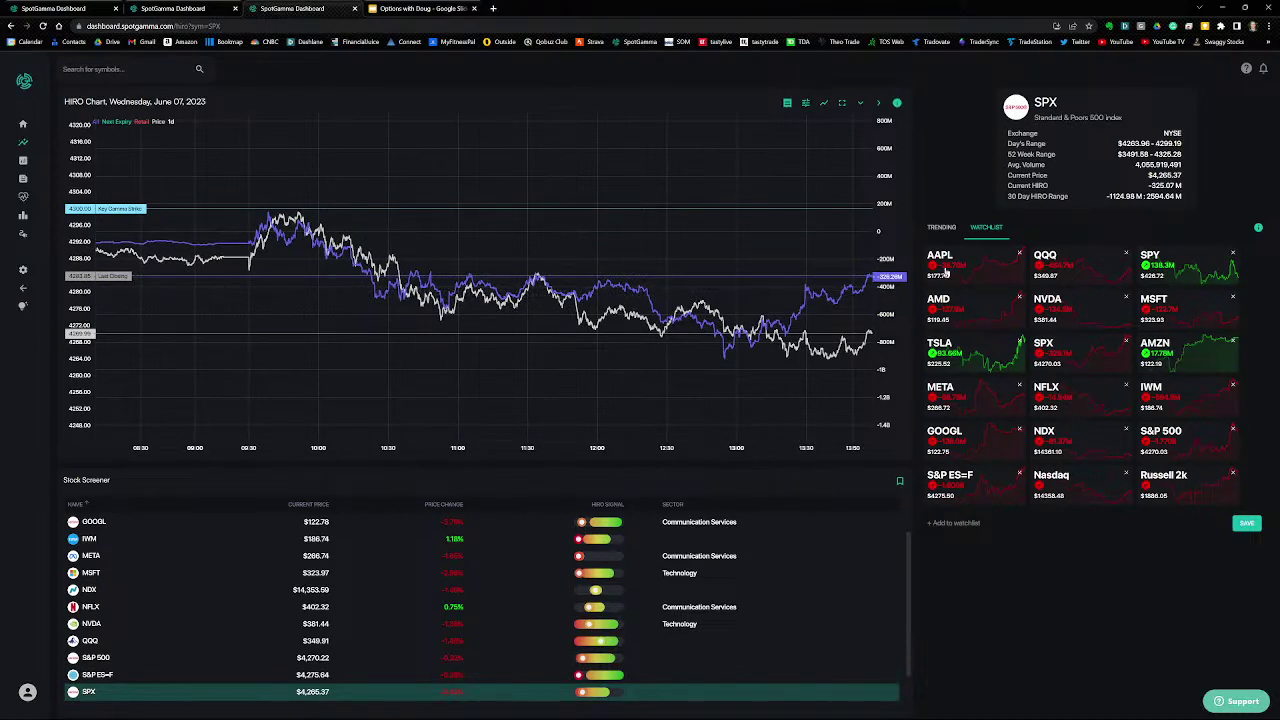
# Step: Show the SPY HIRO chart, followed by the S&P ES=F chart, and compare price with HIRO on each
pyautogui.click(1192, 277)
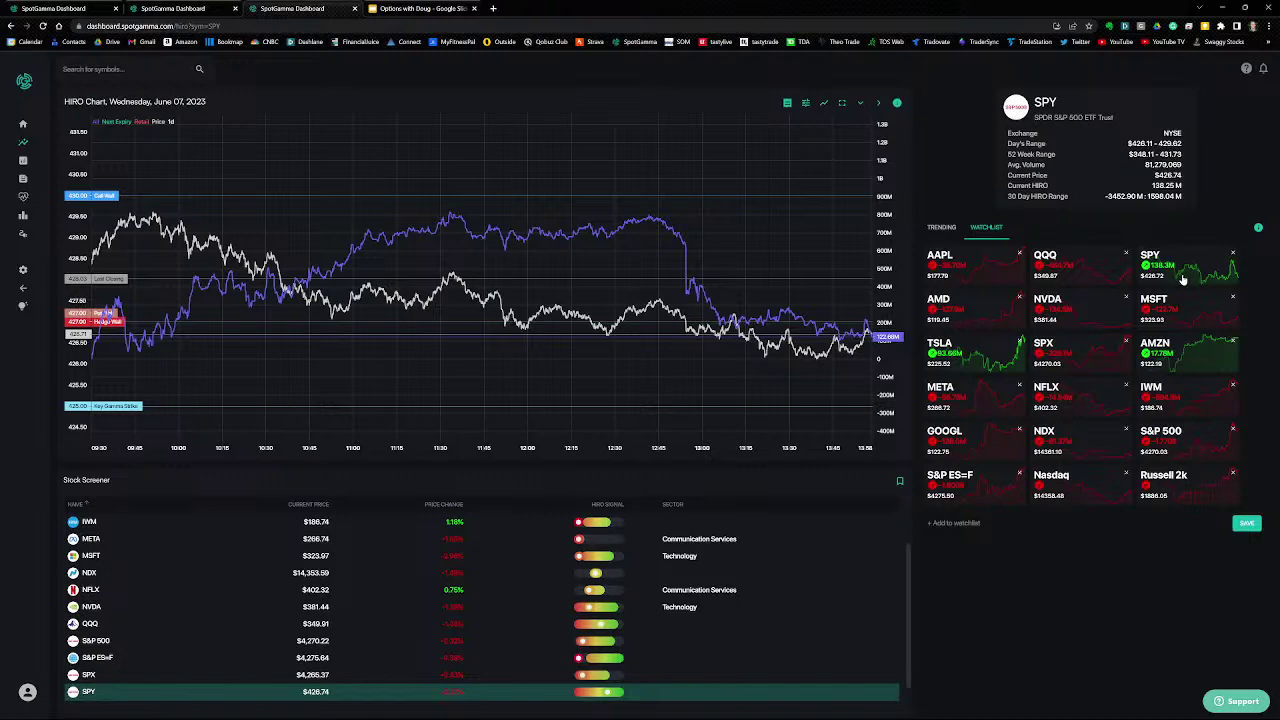
pyautogui.click(981, 483)
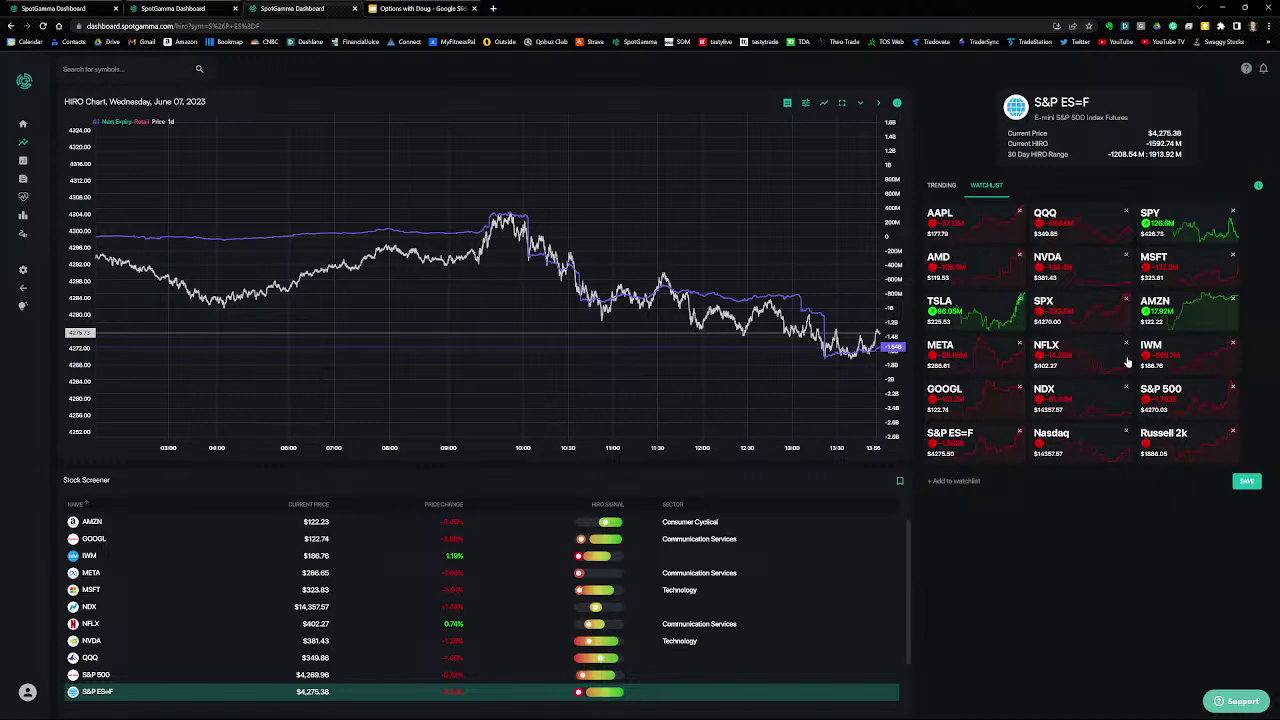
# Step: Show the combined S&P 500 HIRO chart at full size and narrow it to about 09:15 onward
pyautogui.click(1185, 399)
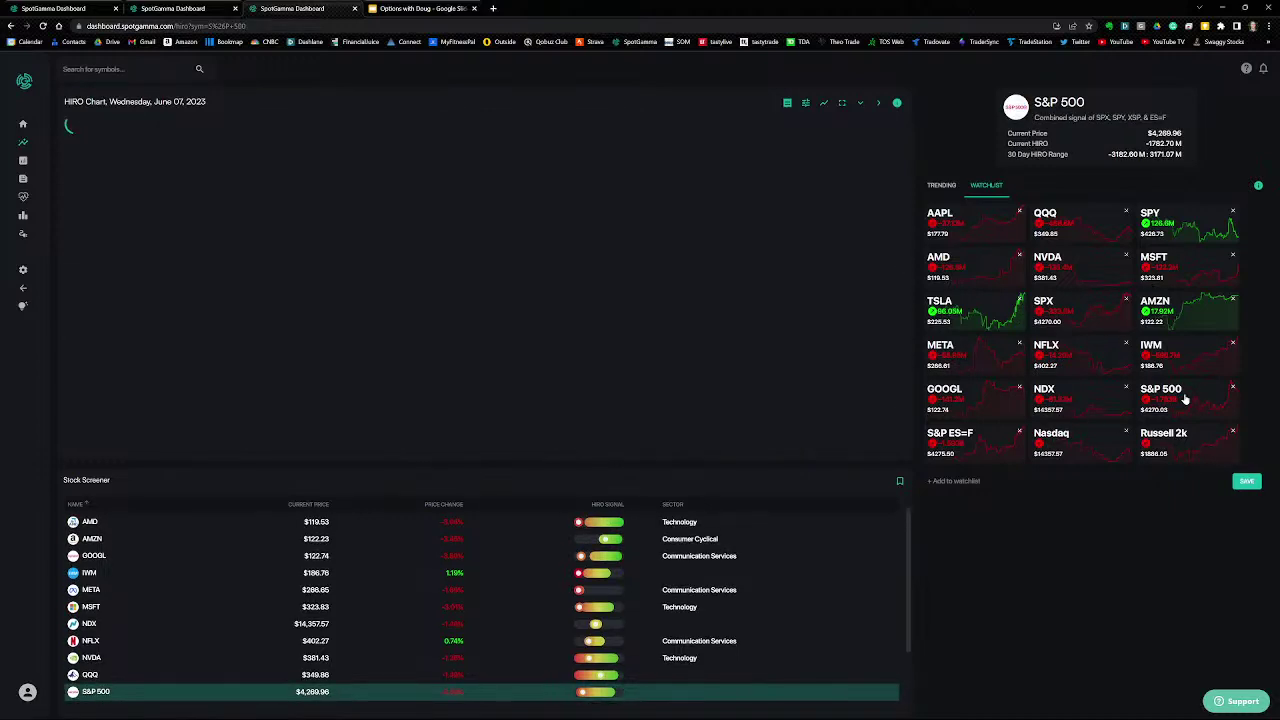
pyautogui.click(841, 103)
pyautogui.scroll(5, 841, 288)
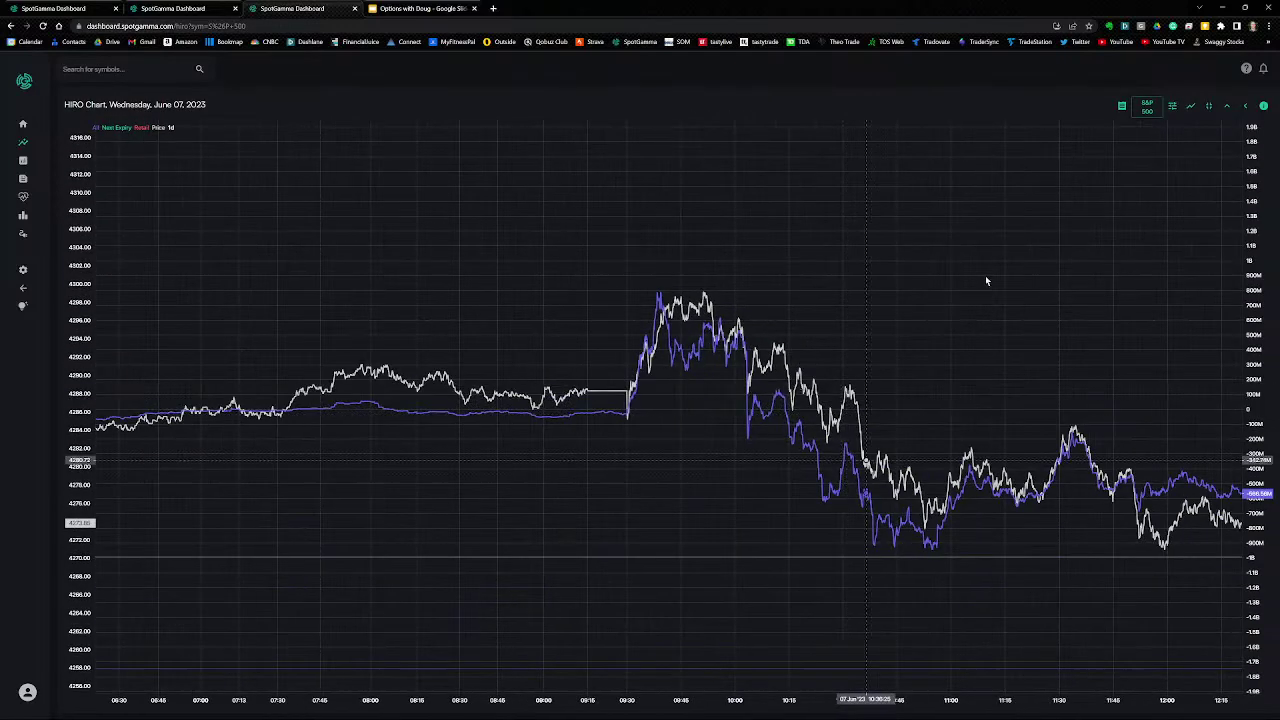
pyautogui.scroll(1, 876, 253)
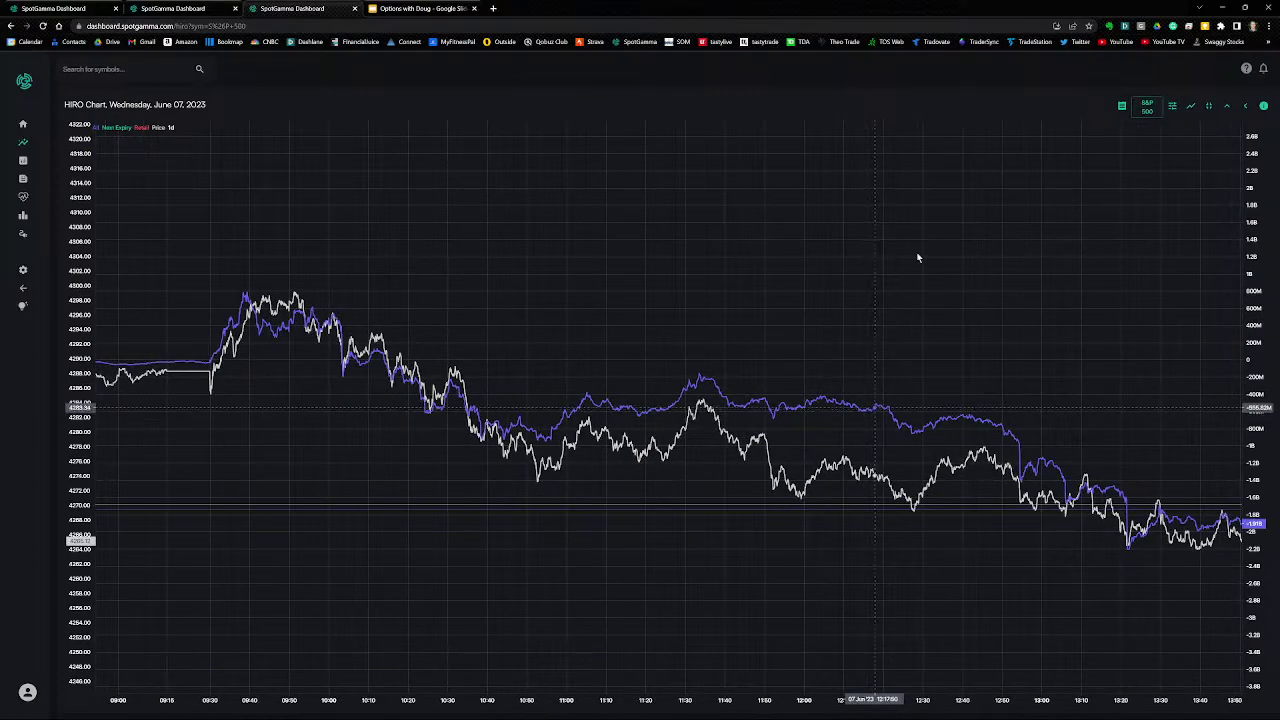
pyautogui.scroll(1, 694, 220)
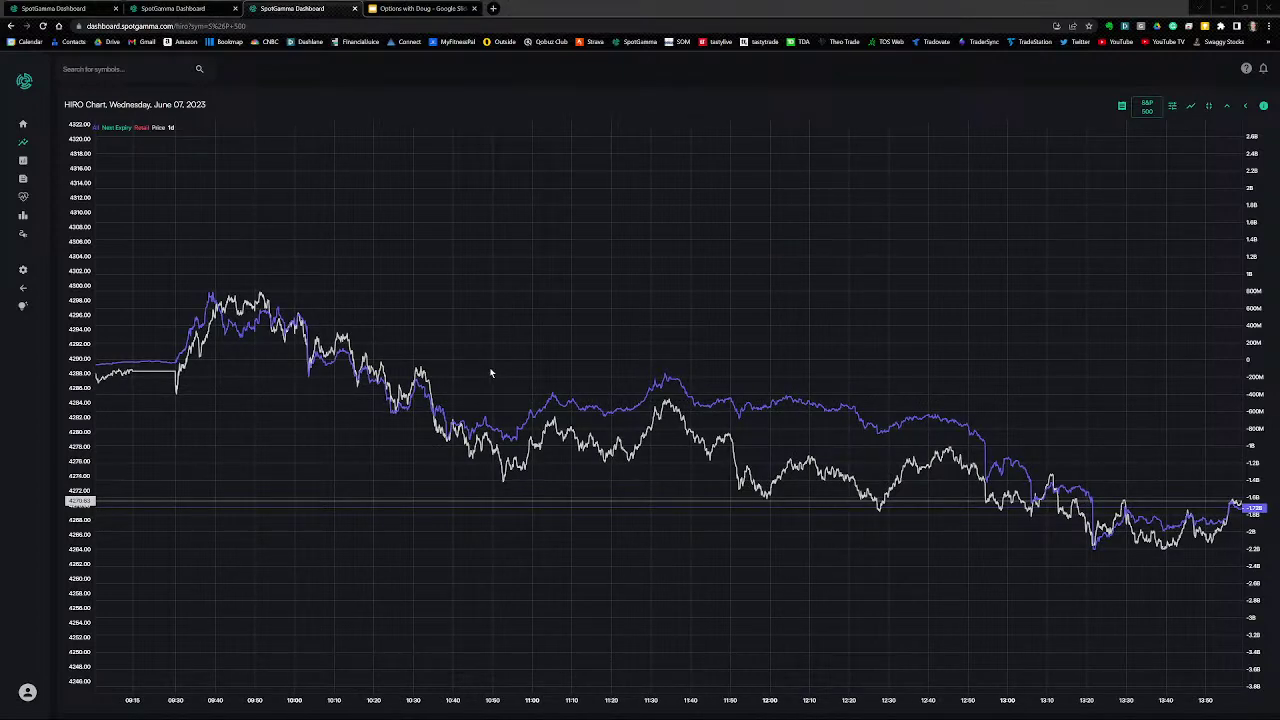
# Step: Mark the S&P 500 price and HIRO moves between about 09:30 and 09:50 with arrows, and clear the markings
pyautogui.moveTo(194, 318); pyautogui.dragTo(293, 281)
pyautogui.press('Escape')
pyautogui.scroll(5, 243, 269)
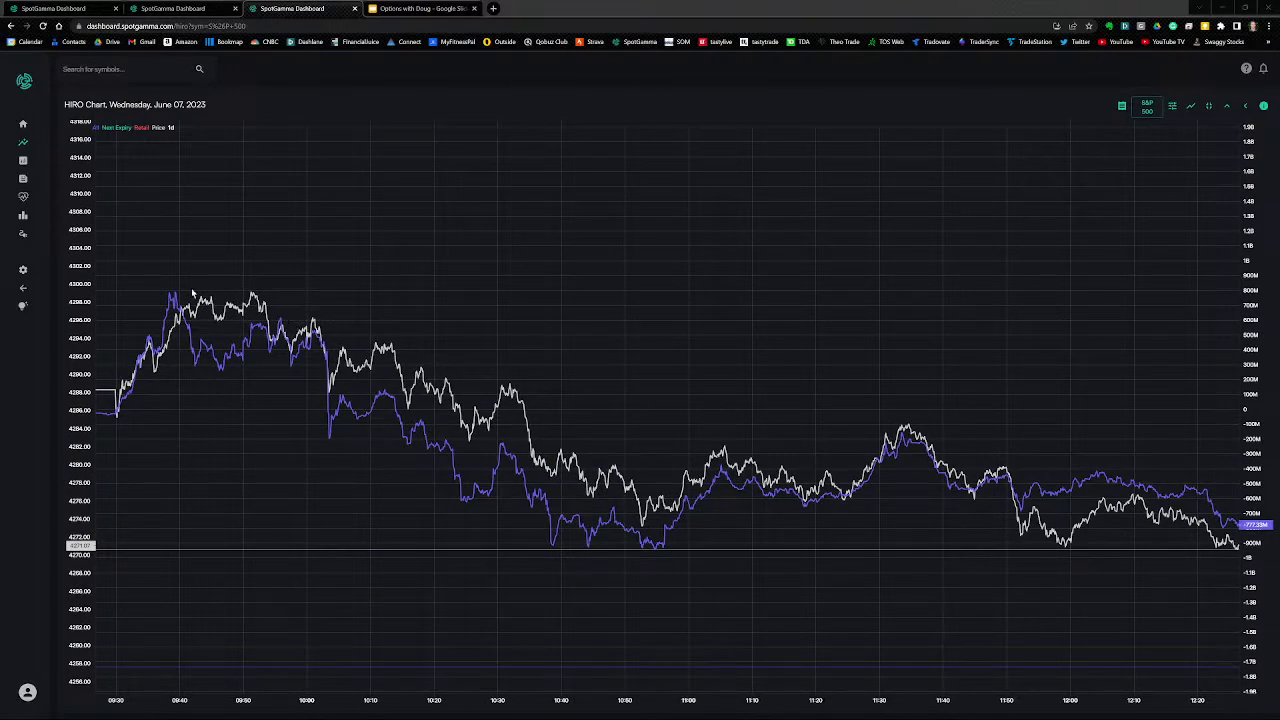
pyautogui.moveTo(127, 362)
pyautogui.mouseDown()
pyautogui.moveTo(189, 297)
pyautogui.moveTo(245, 293)
pyautogui.moveTo(203, 318)
pyautogui.moveTo(215, 344)
pyautogui.mouseUp()
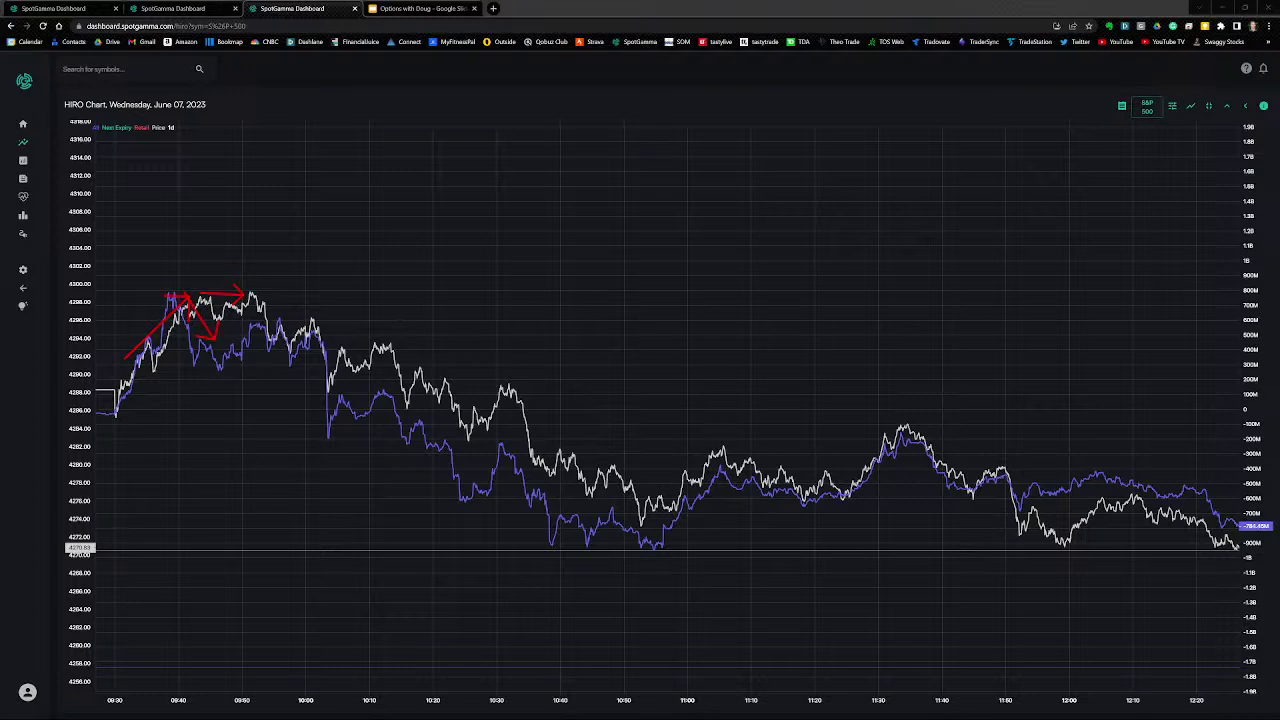
pyautogui.press('Escape')
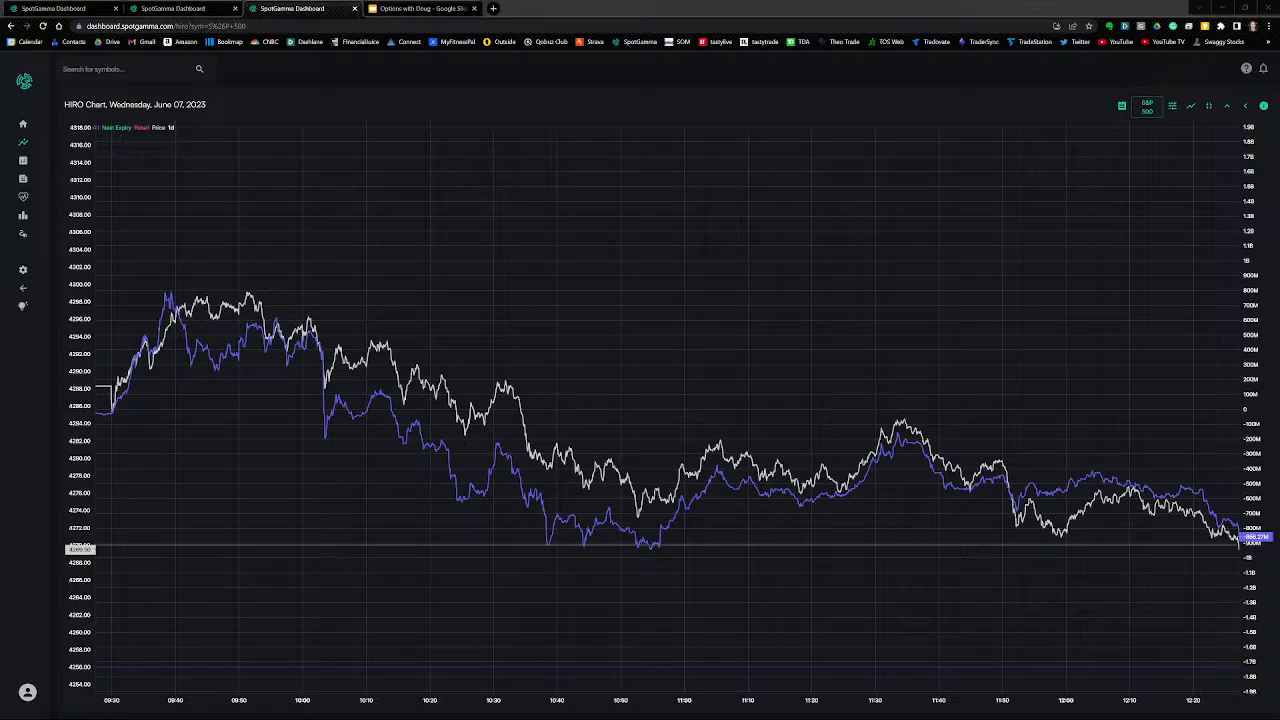
# Step: Switch to Bookmap and frame the ESM3 chart on about 09:30 to 11:15, with the morning high in view
pyautogui.hotkey('alt', 'Tab')
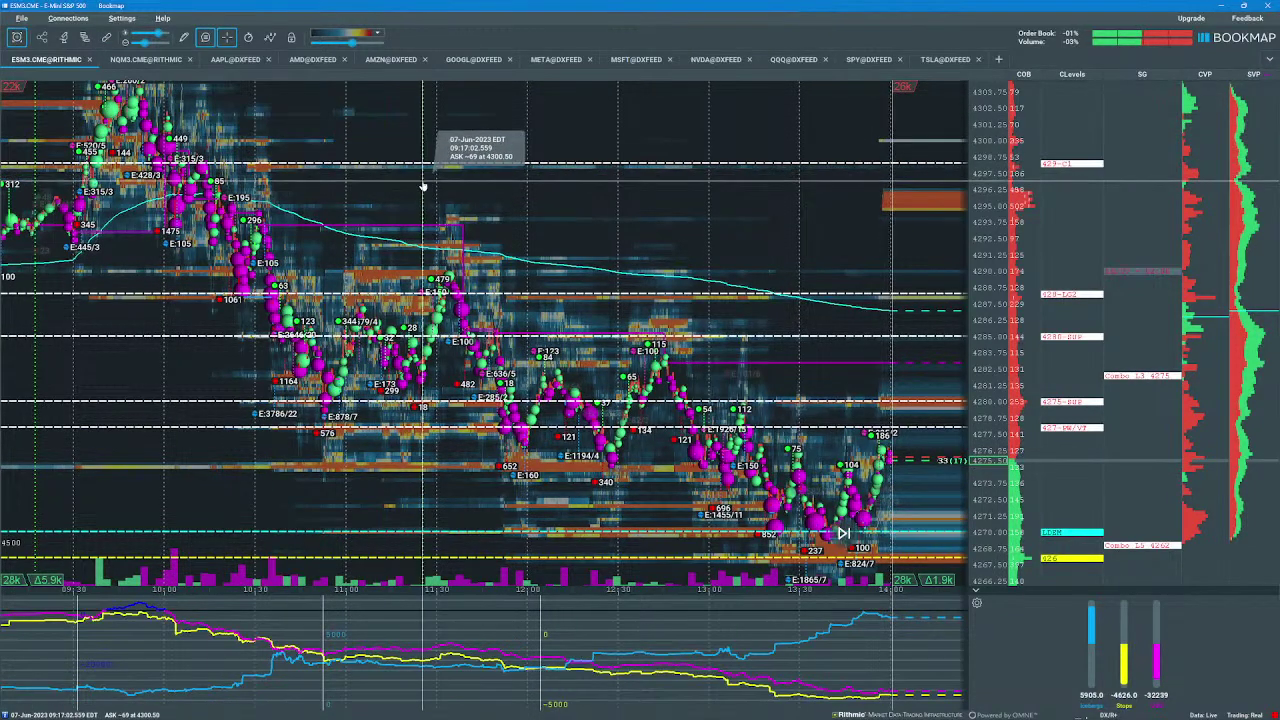
pyautogui.scroll(3, 438, 185)
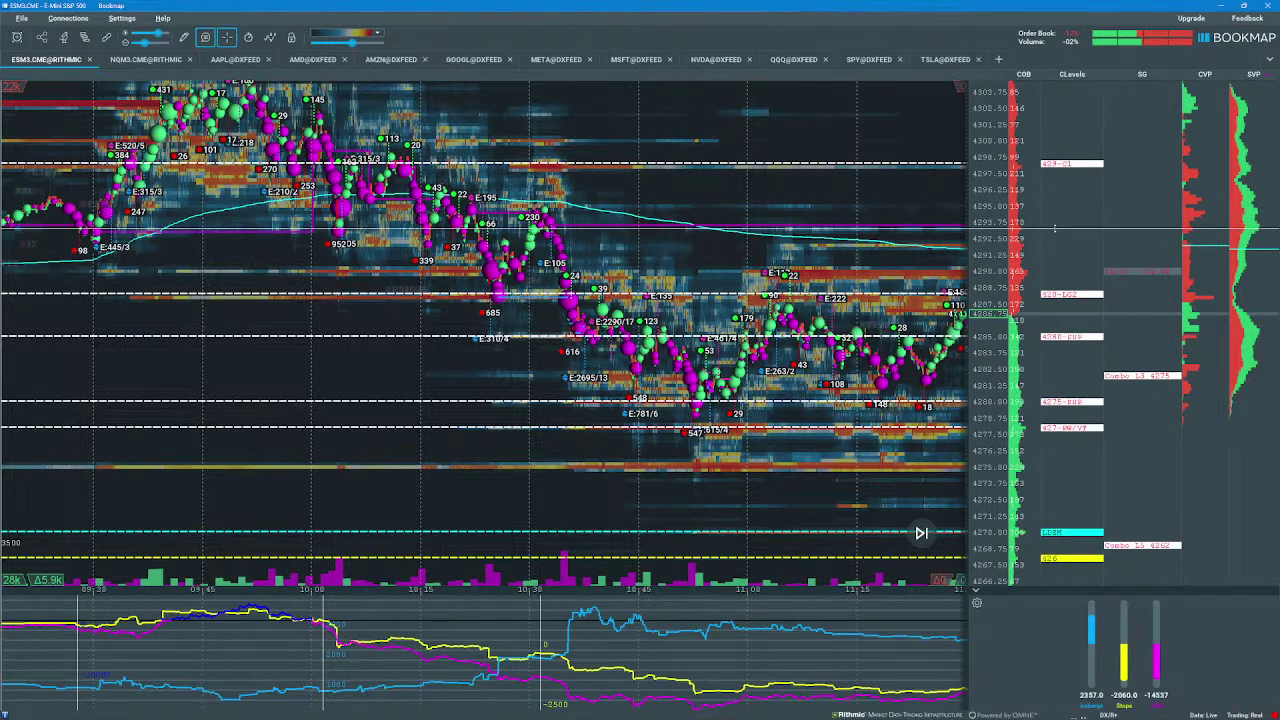
pyautogui.moveTo(940, 232); pyautogui.dragTo(901, 310)
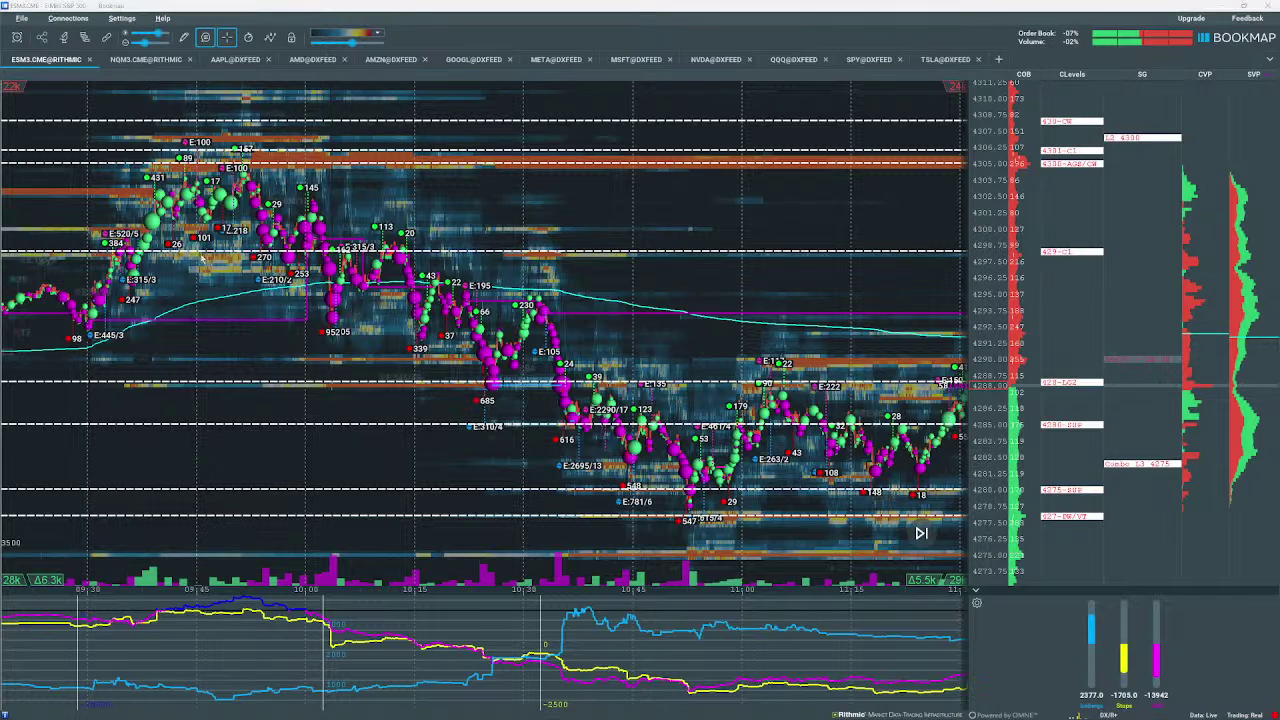
# Step: Point arrows at the ESM3 morning high, box the lower highs through about 10:30, mark the falling indicator lines, and clear the markings
pyautogui.moveTo(216, 291); pyautogui.dragTo(220, 205)
pyautogui.moveTo(303, 180); pyautogui.dragTo(265, 203)
pyautogui.moveTo(288, 244); pyautogui.dragTo(336, 195)
pyautogui.moveTo(370, 266); pyautogui.dragTo(432, 224)
pyautogui.moveTo(509, 326); pyautogui.dragTo(564, 289)
pyautogui.moveTo(275, 597); pyautogui.dragTo(603, 667)
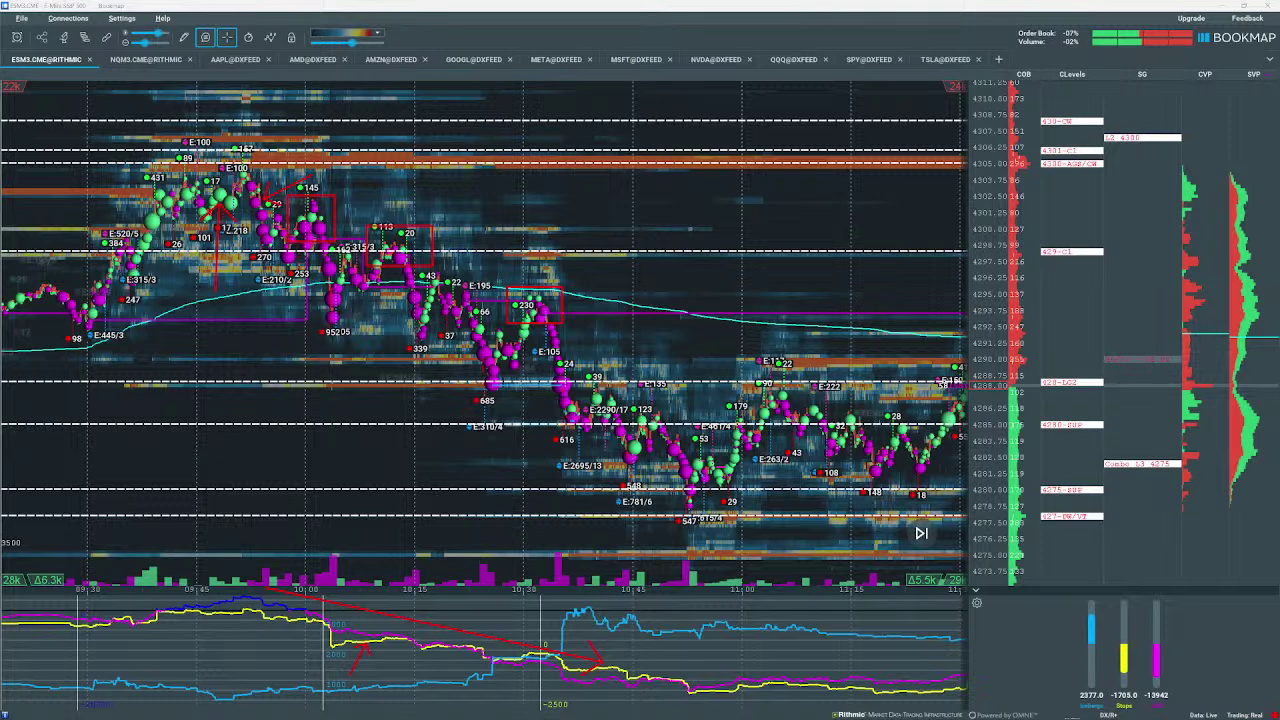
pyautogui.press('e')
# Step: Return the ESM3 chart to the latest data and widen it to cover from before 09:00 to 14:00
pyautogui.click(921, 533)
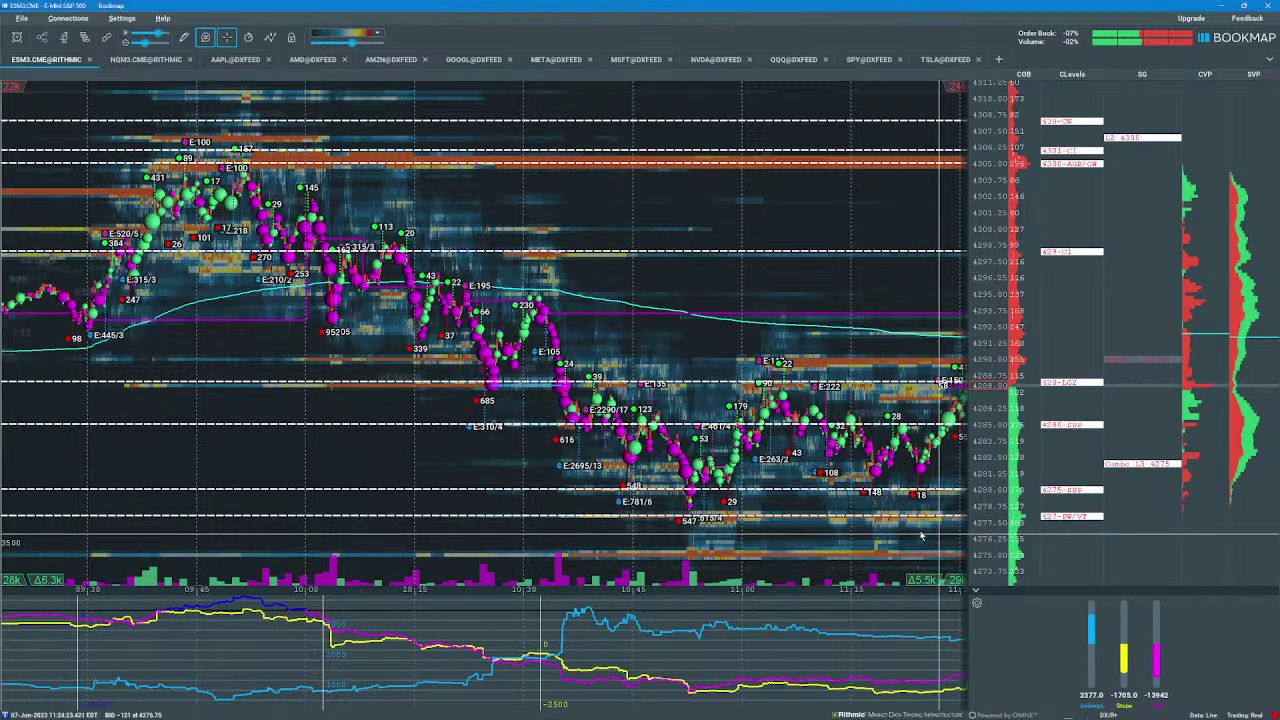
pyautogui.scroll(-3, 768, 290)
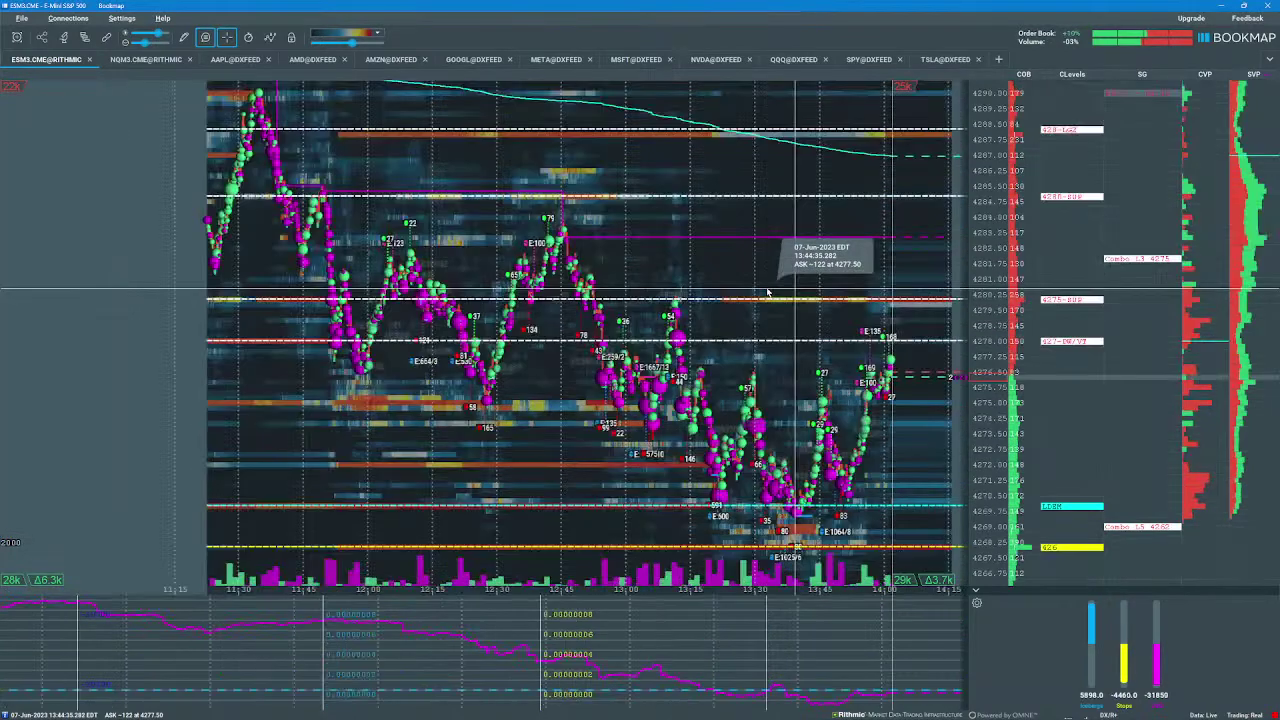
pyautogui.scroll(-2, 768, 290)
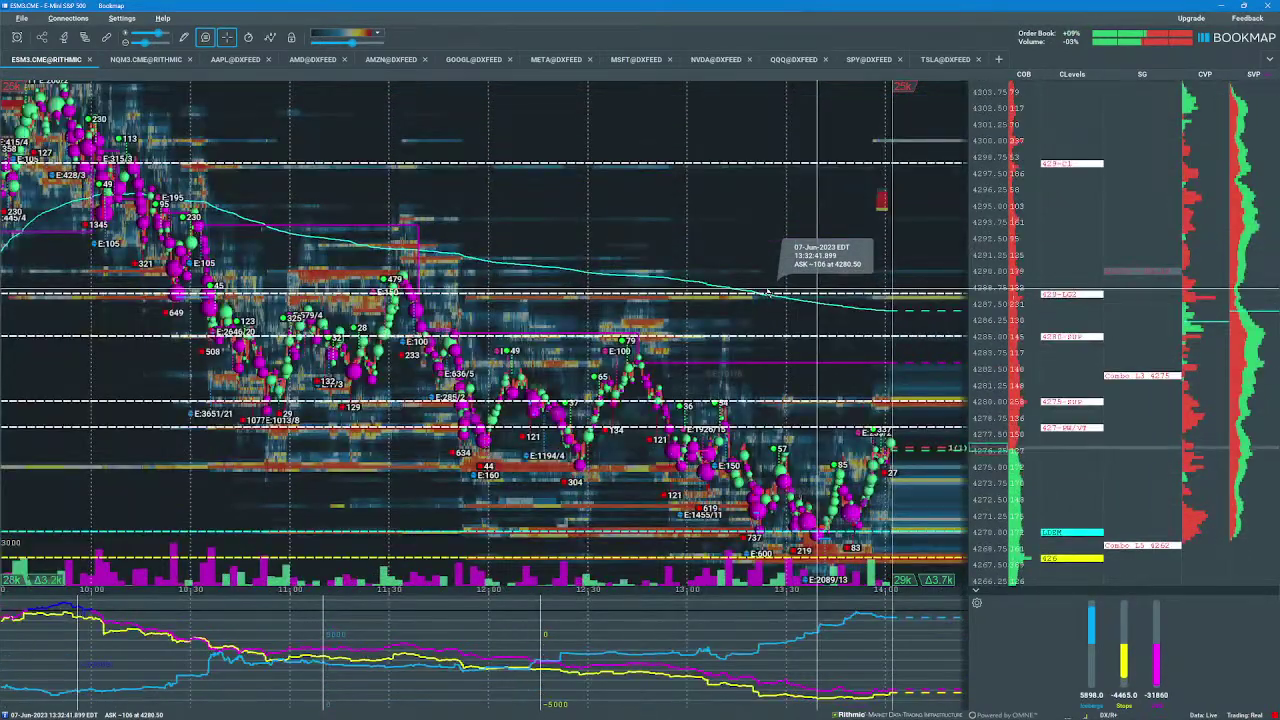
pyautogui.scroll(-4, 768, 290)
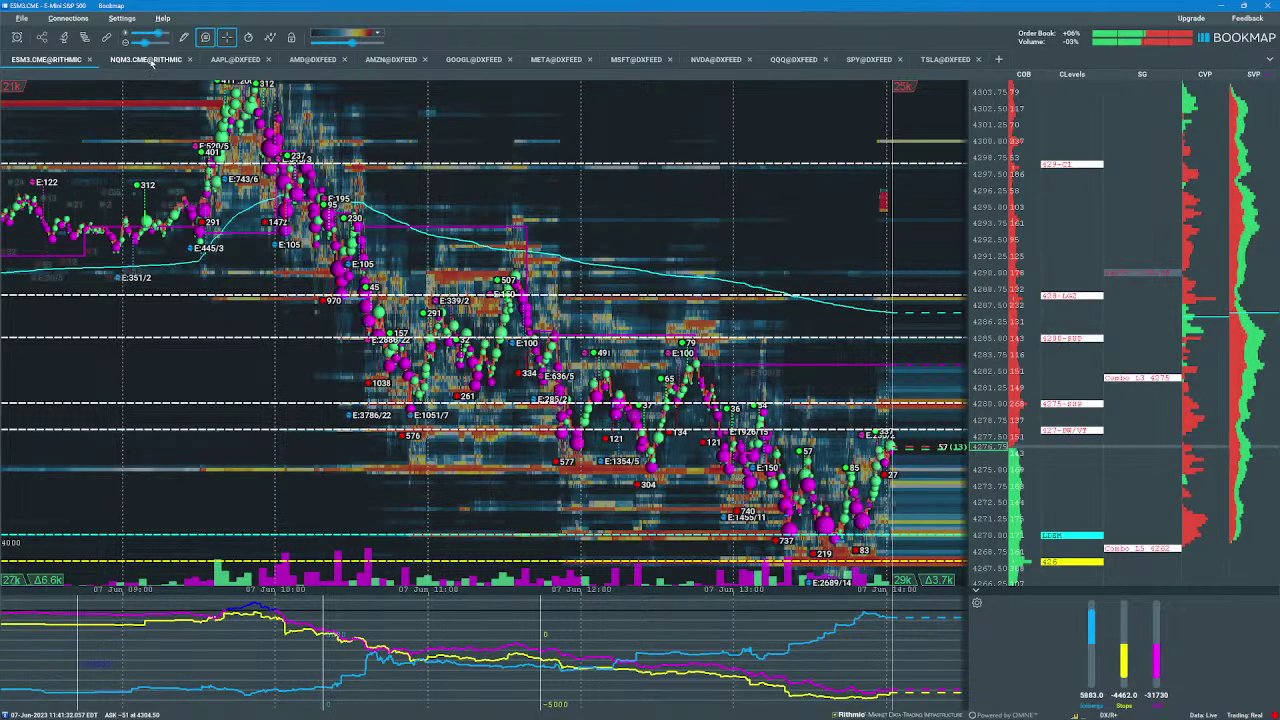
# Step: Show the NQM3 chart and frame it on about 09:15 to 11:15, with the morning high in view
pyautogui.click(151, 60)
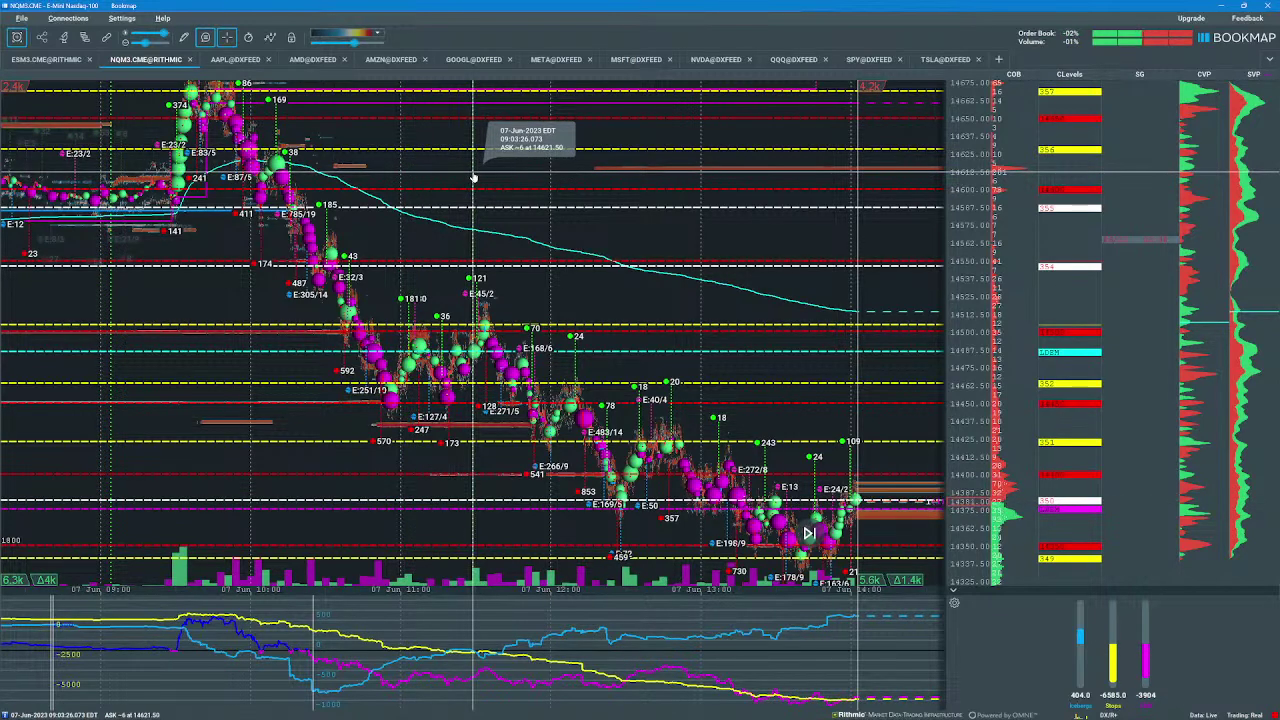
pyautogui.scroll(3, 470, 175)
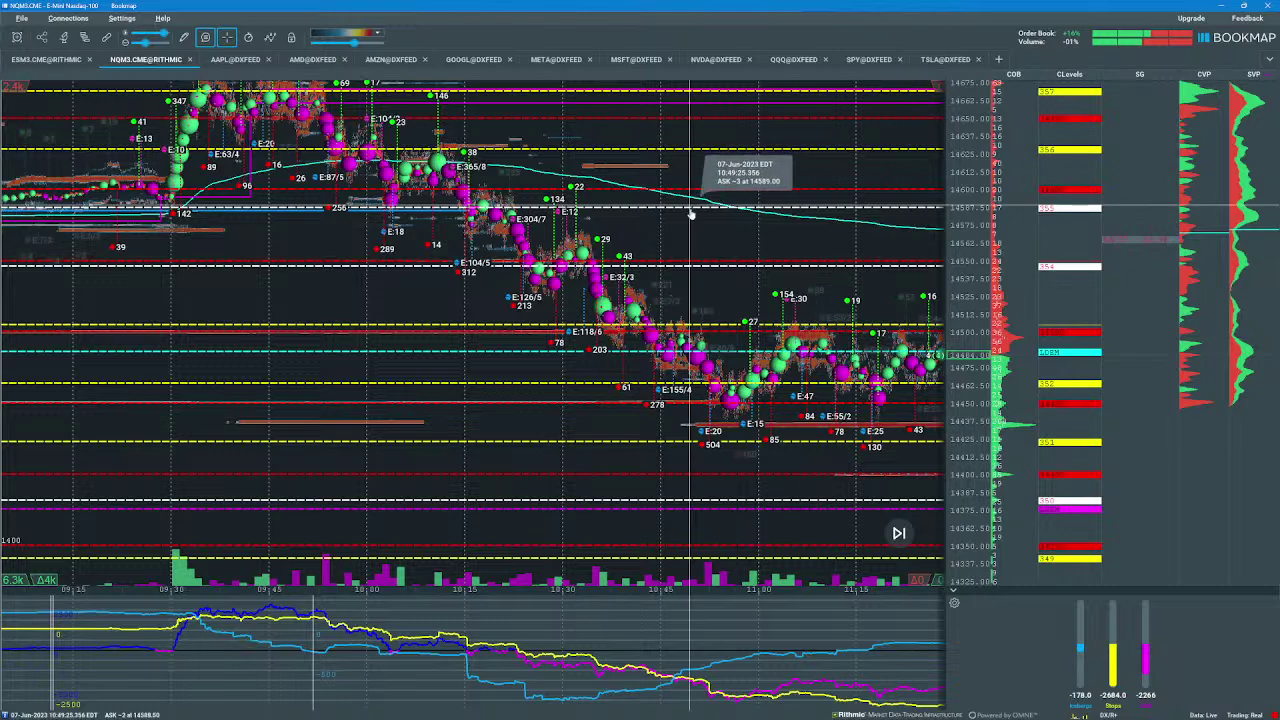
pyautogui.moveTo(700, 194); pyautogui.dragTo(692, 308)
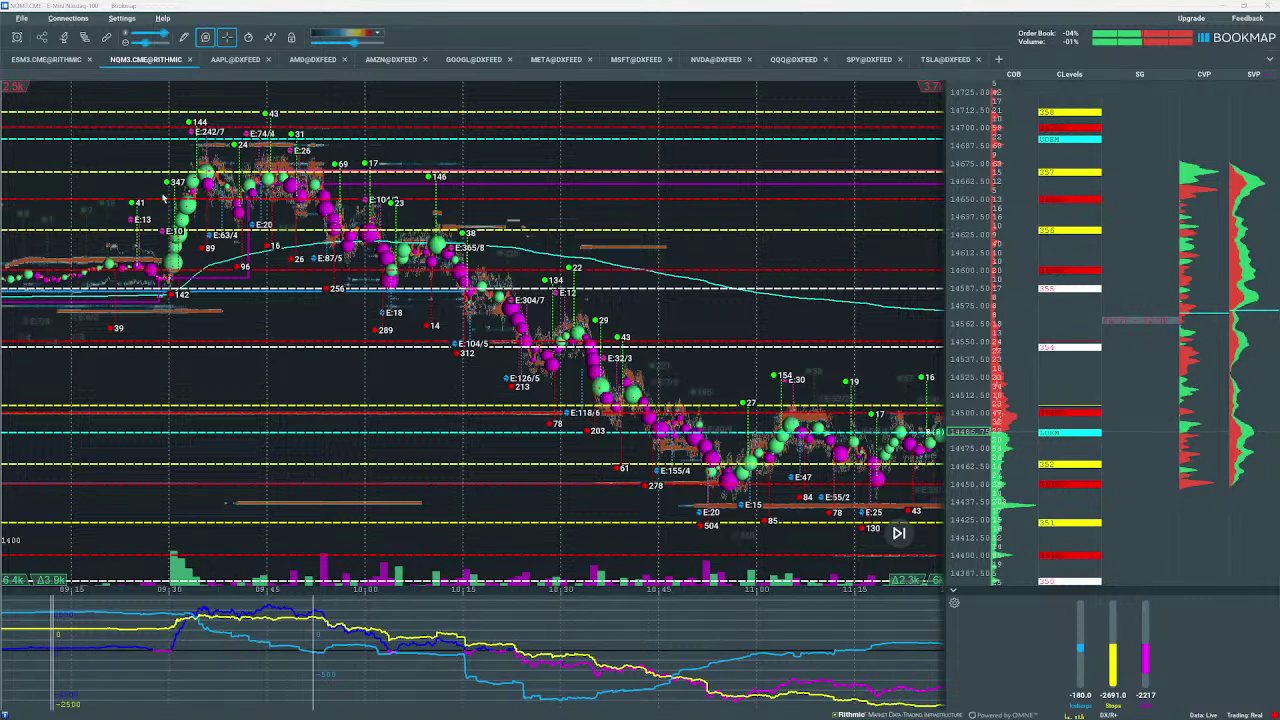
# Step: Mark the NQM3 opening rise, the area near 09:50 and the indicator lines below, and clear the markings
pyautogui.moveTo(150, 165); pyautogui.dragTo(170, 187)
pyautogui.moveTo(292, 247); pyautogui.dragTo(317, 217)
pyautogui.moveTo(270, 685); pyautogui.dragTo(287, 655)
pyautogui.moveTo(491, 609); pyautogui.dragTo(466, 637)
pyautogui.press('Escape')
# Step: Switch back to the SpotGamma HIRO page, show the Nasdaq chart, and temporarily box its combined-signal description
pyautogui.hotkey('alt', 'Tab')
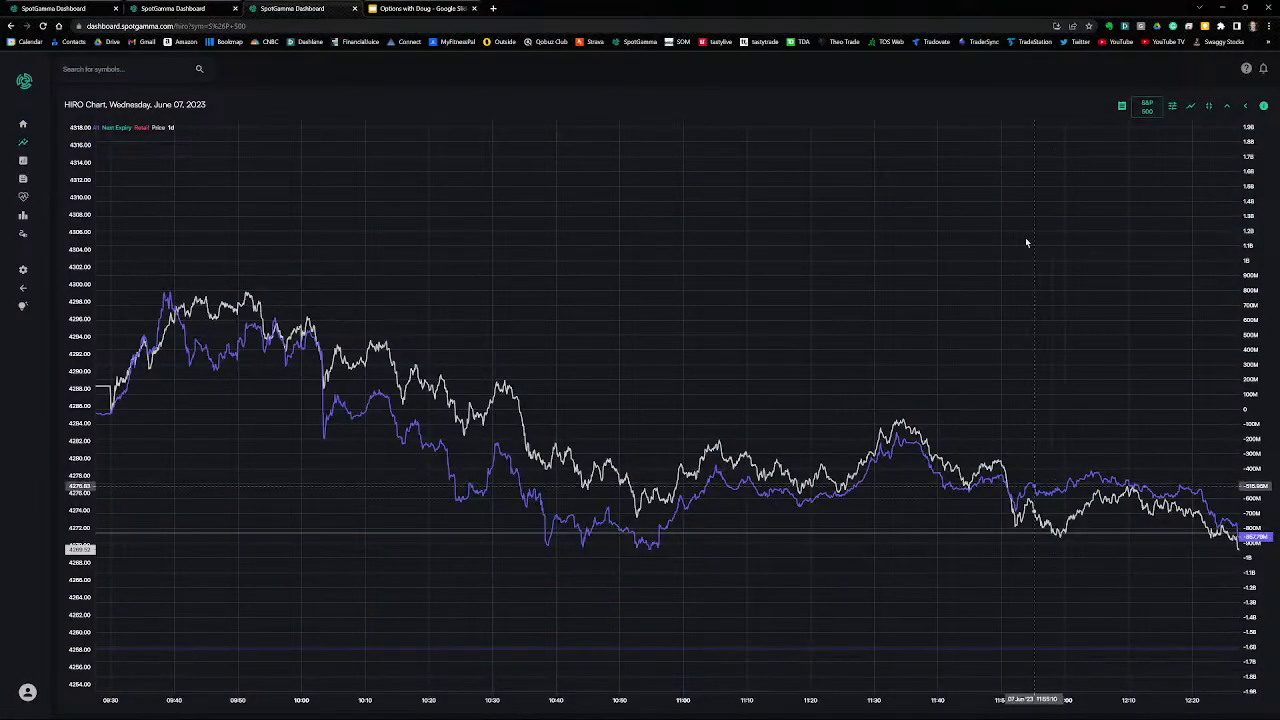
pyautogui.click(1210, 108)
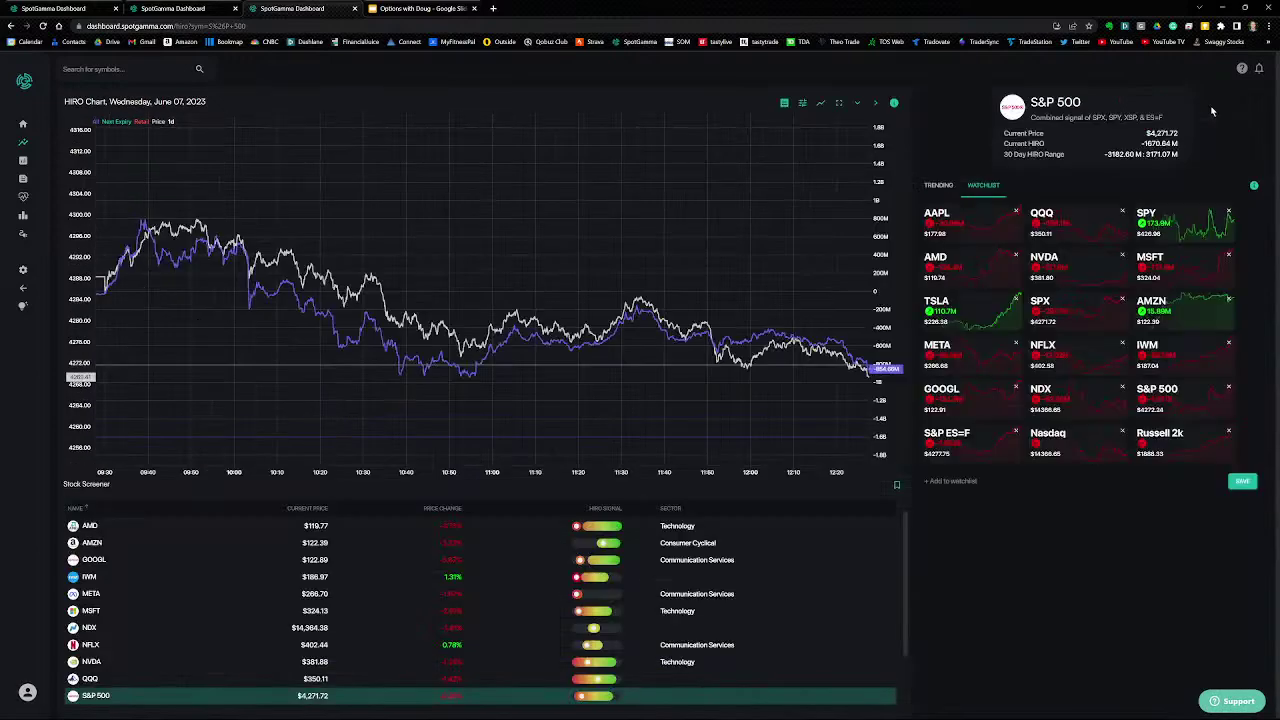
pyautogui.click(1087, 450)
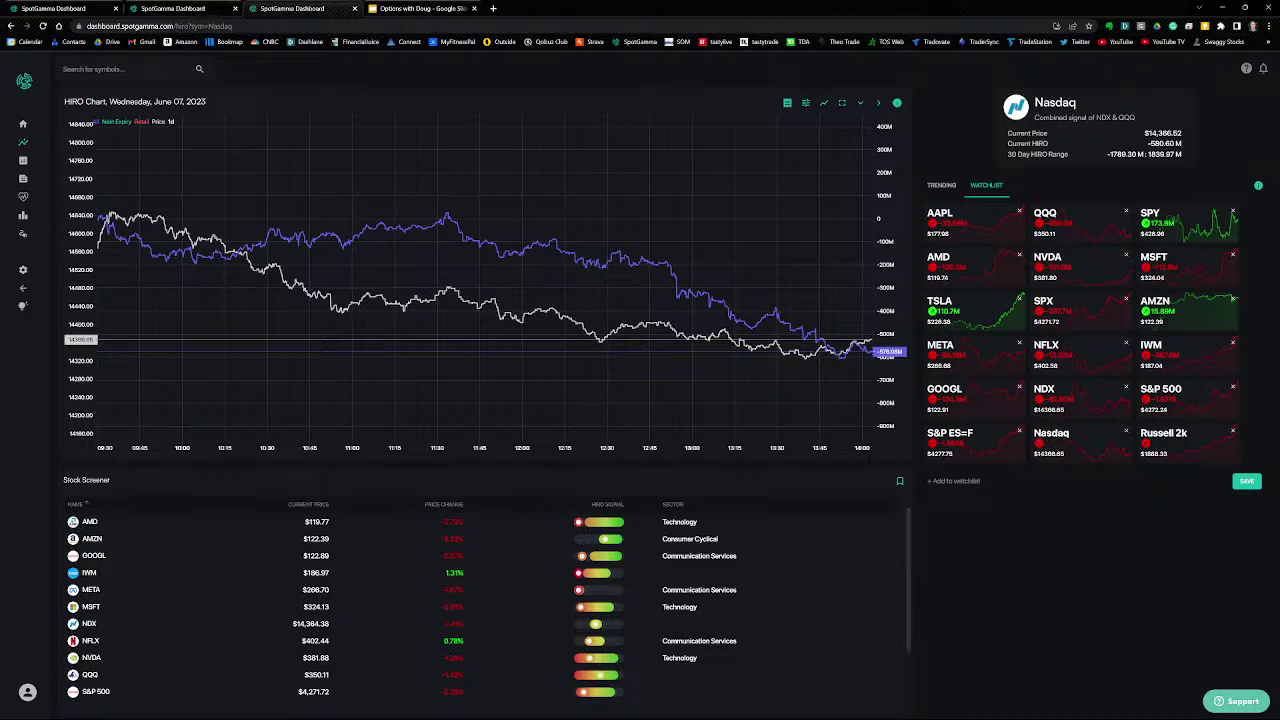
pyautogui.moveTo(992, 127); pyautogui.dragTo(1154, 82)
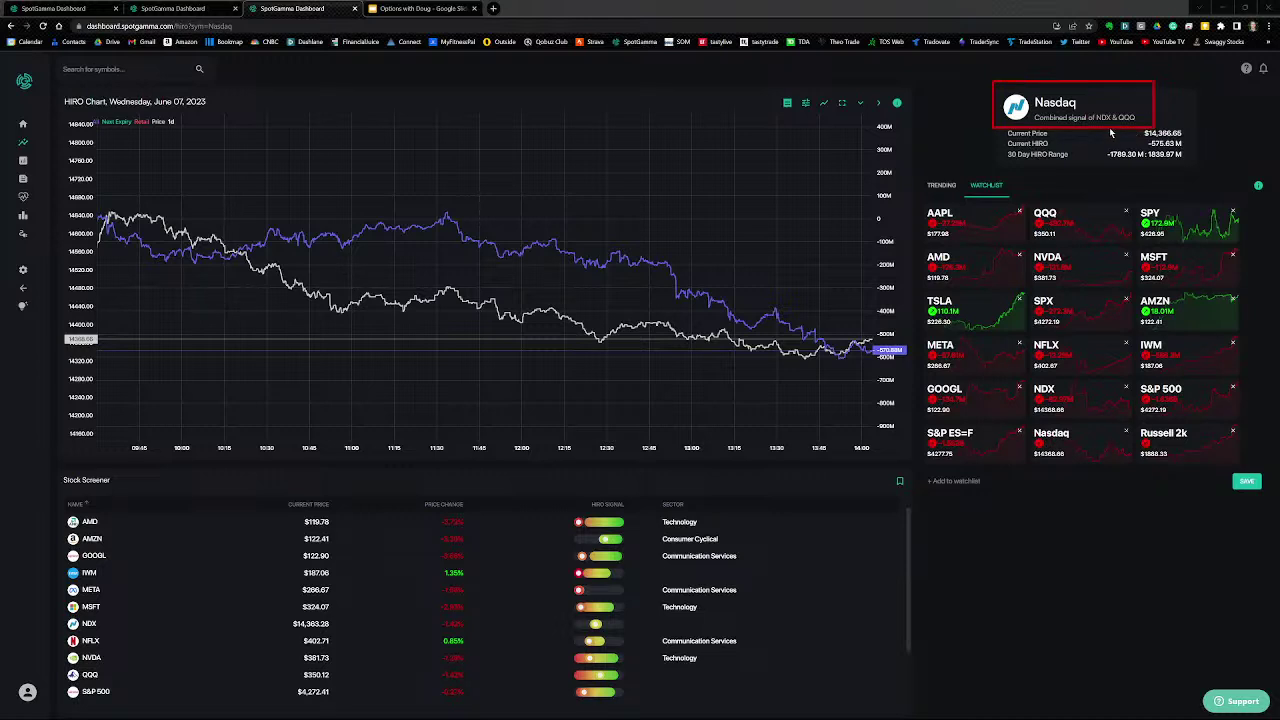
pyautogui.press('Escape')
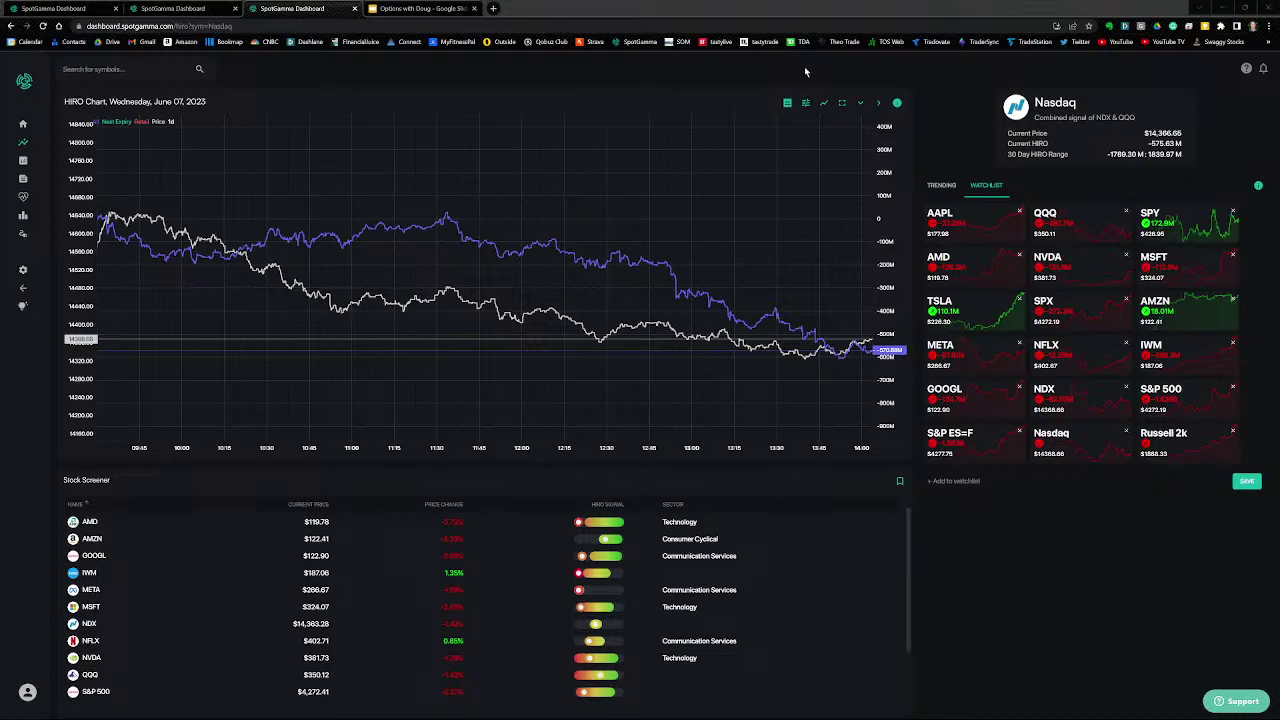
# Step: Show the Nasdaq HIRO chart at full size and narrow it to about 09:30 to 11:25
pyautogui.click(843, 105)
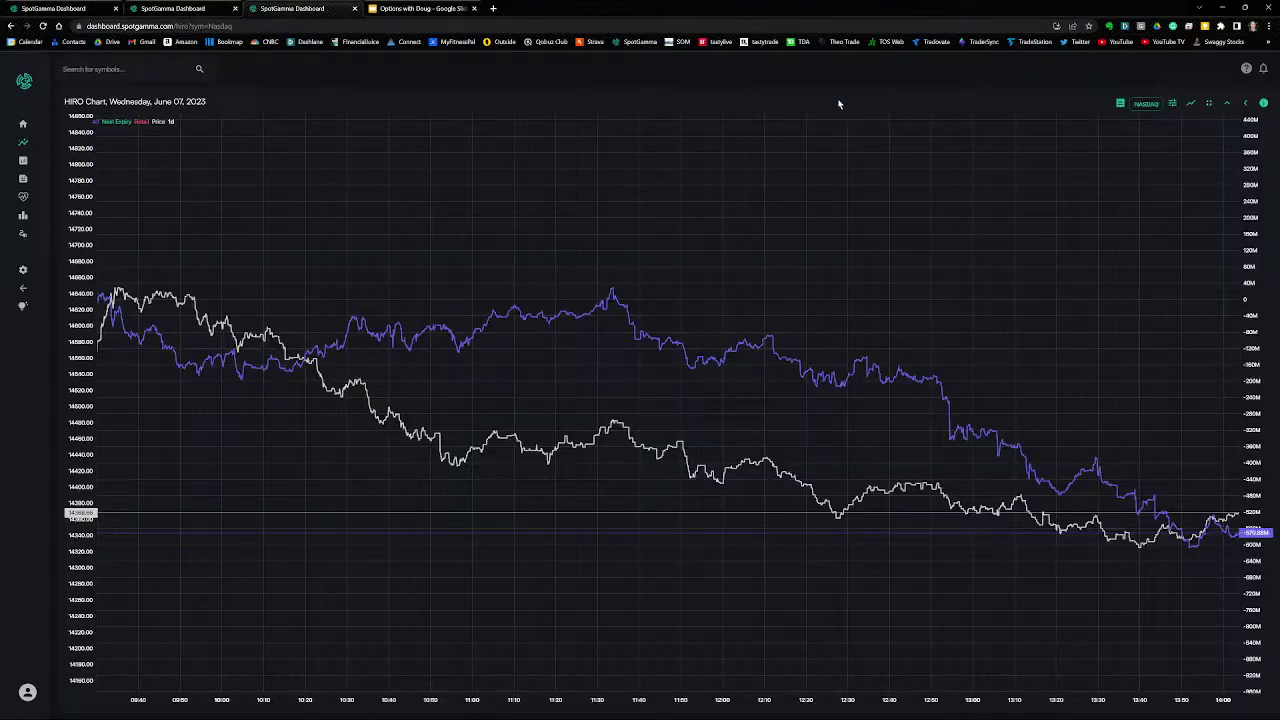
pyautogui.scroll(5, 594, 234)
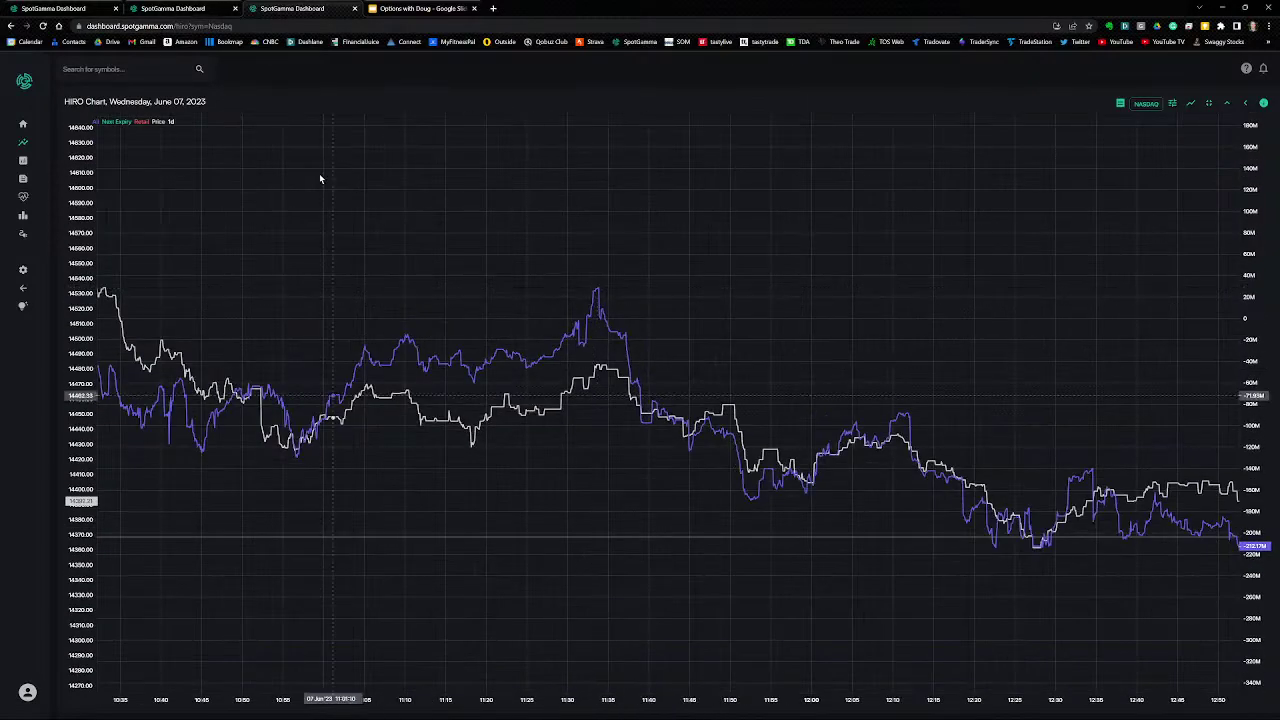
pyautogui.hscroll(-3, 815, 208)
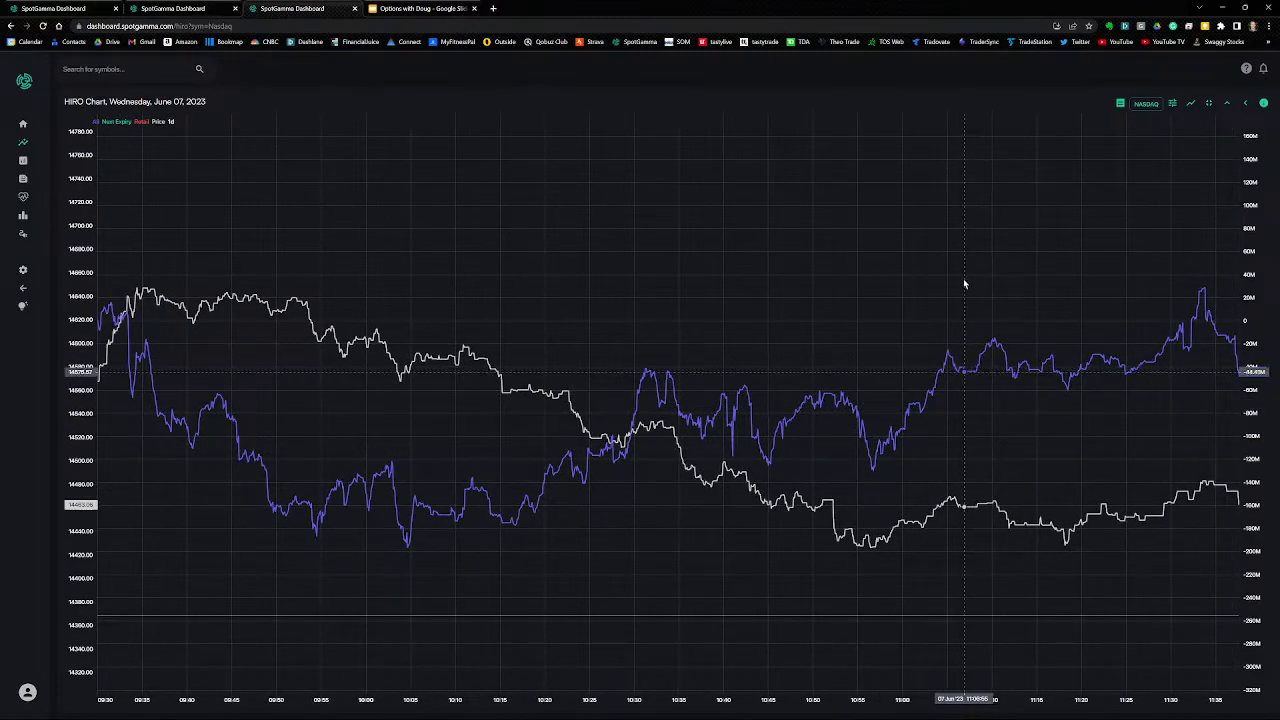
pyautogui.scroll(1, 843, 297)
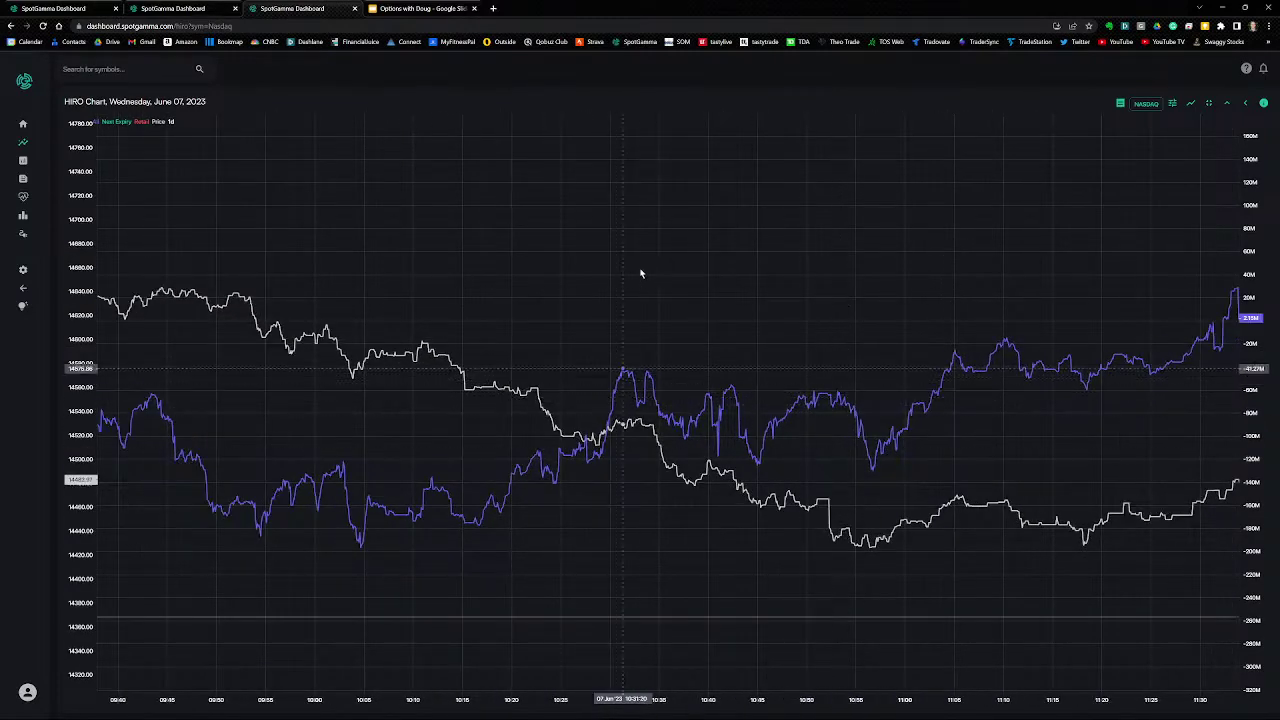
pyautogui.scroll(1, 1000, 290)
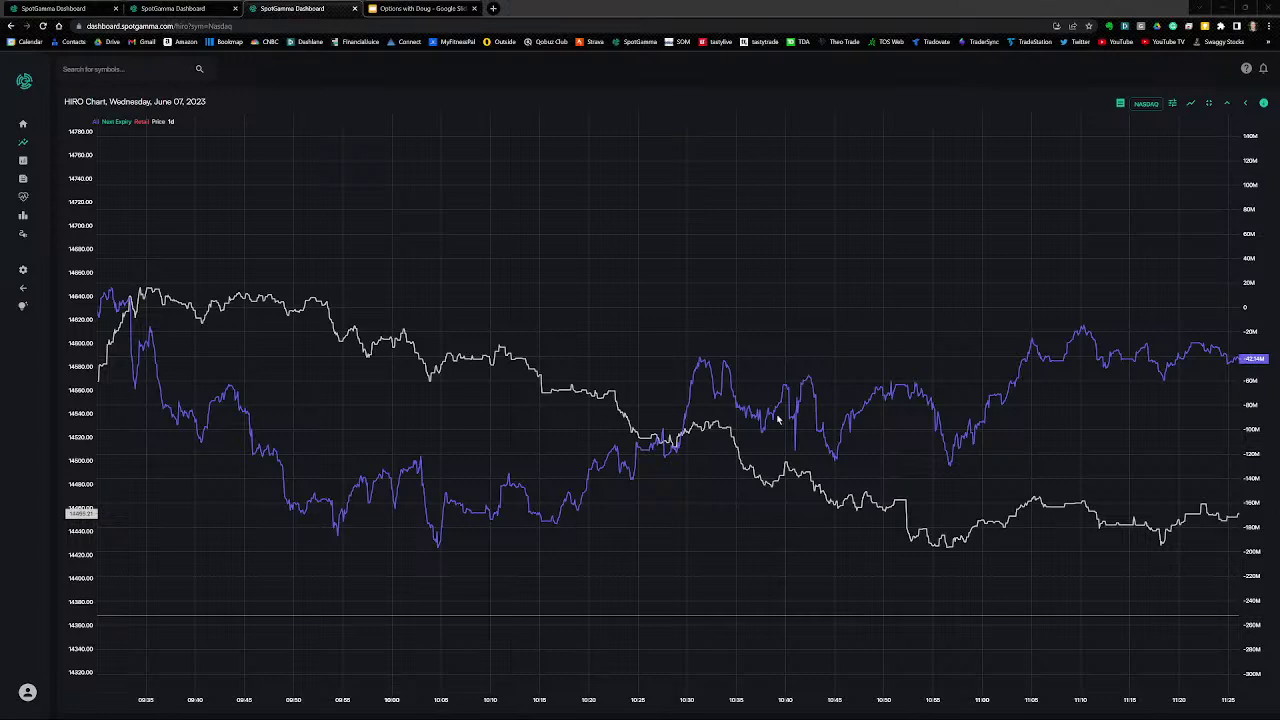
# Step: Draw arrows along the Nasdaq HIRO line's early decline, the flat price stretch to about 09:50, and the price decline to about 10:30
pyautogui.moveTo(118, 284); pyautogui.dragTo(351, 476)
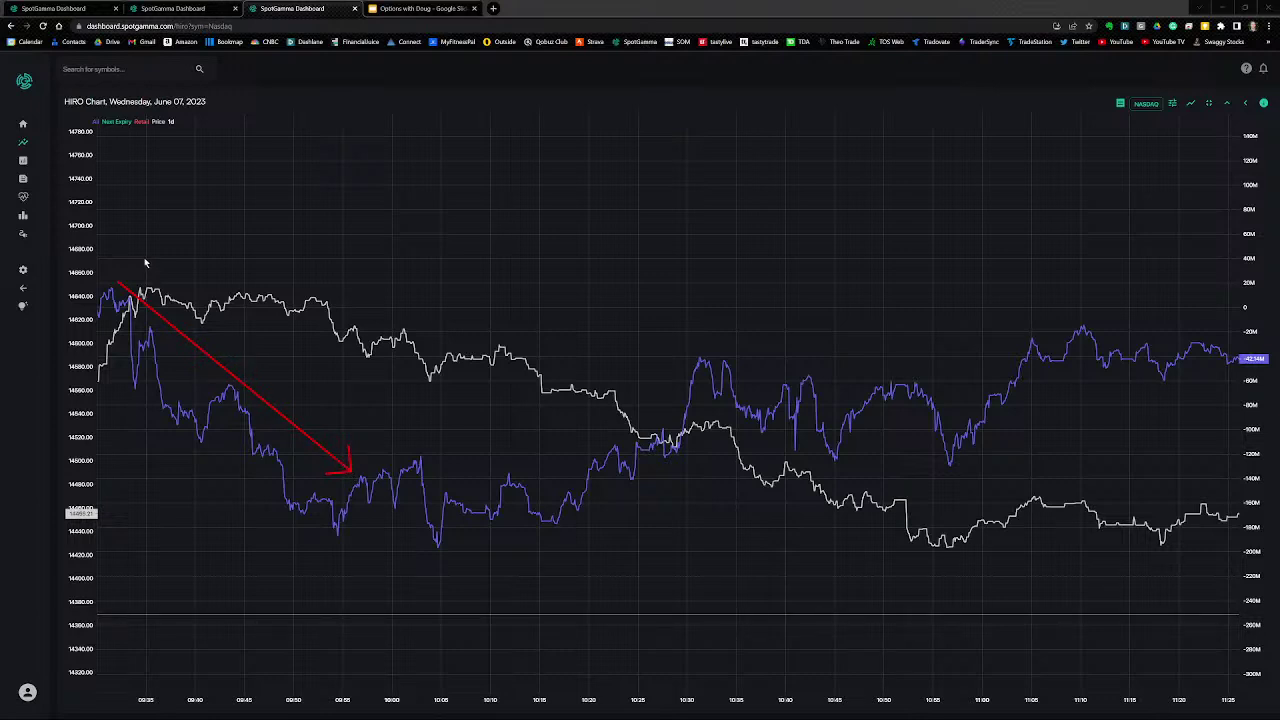
pyautogui.moveTo(150, 284); pyautogui.dragTo(313, 291)
pyautogui.moveTo(335, 294); pyautogui.dragTo(680, 410)
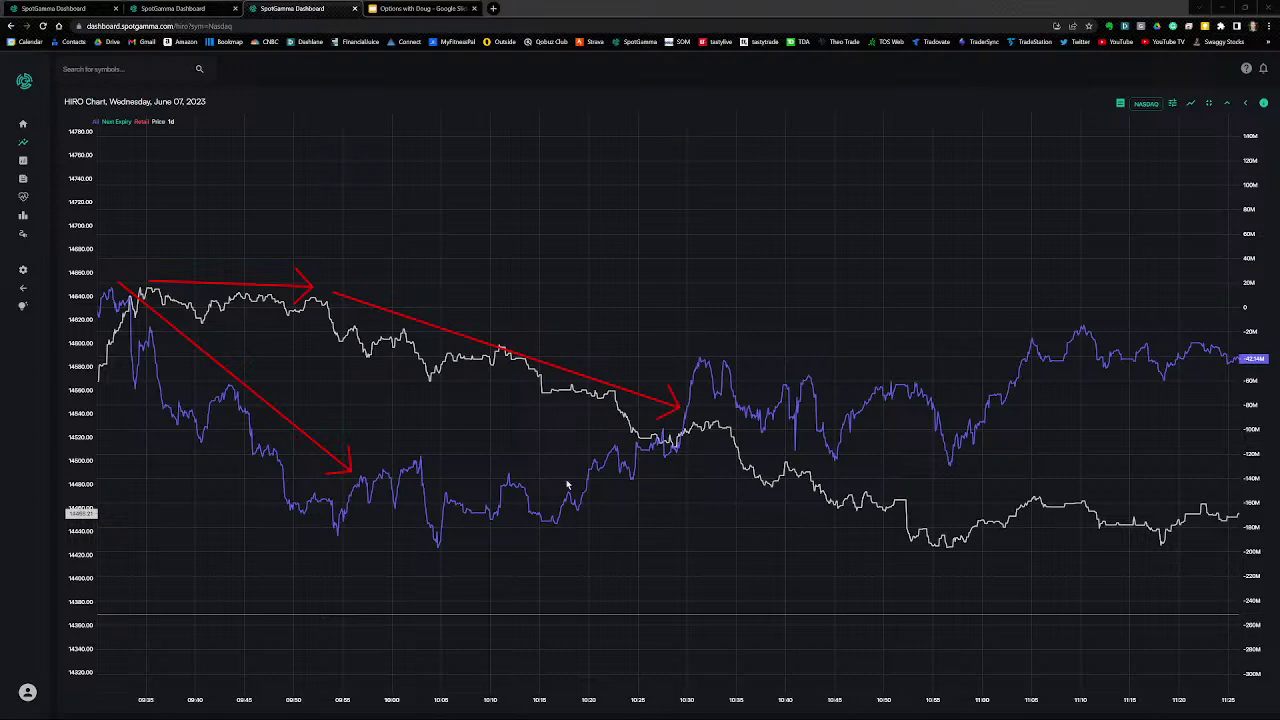
# Step: Draw an arrow along the Nasdaq HIRO line's rise to about 10:30, and clear all the arrows
pyautogui.moveTo(560, 502)
pyautogui.mouseDown()
pyautogui.moveTo(676, 410)
pyautogui.moveTo(690, 370)
pyautogui.mouseUp()
pyautogui.press('Escape')
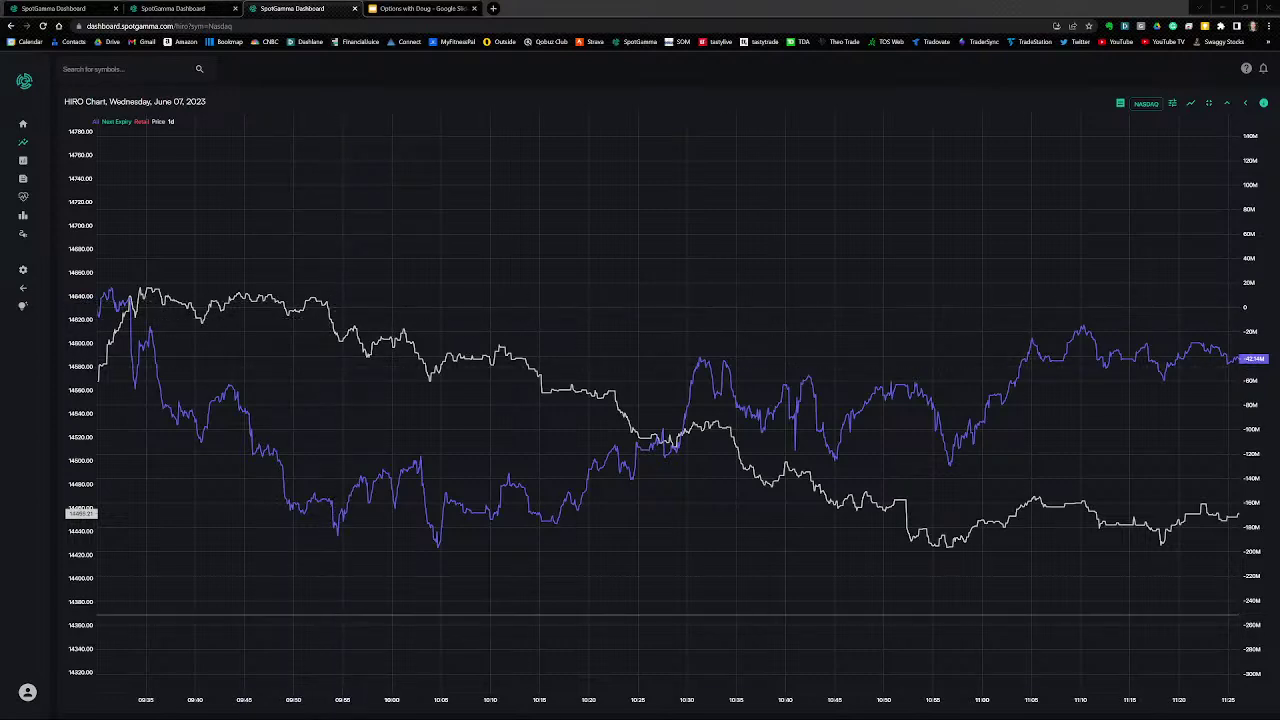
# Step: Switch to Bookmap's NQM3 chart, mark the indicator lines near 09:48 and 10:00 and the price near 09:55, and clear the markings
pyautogui.hotkey('alt', 'Tab')
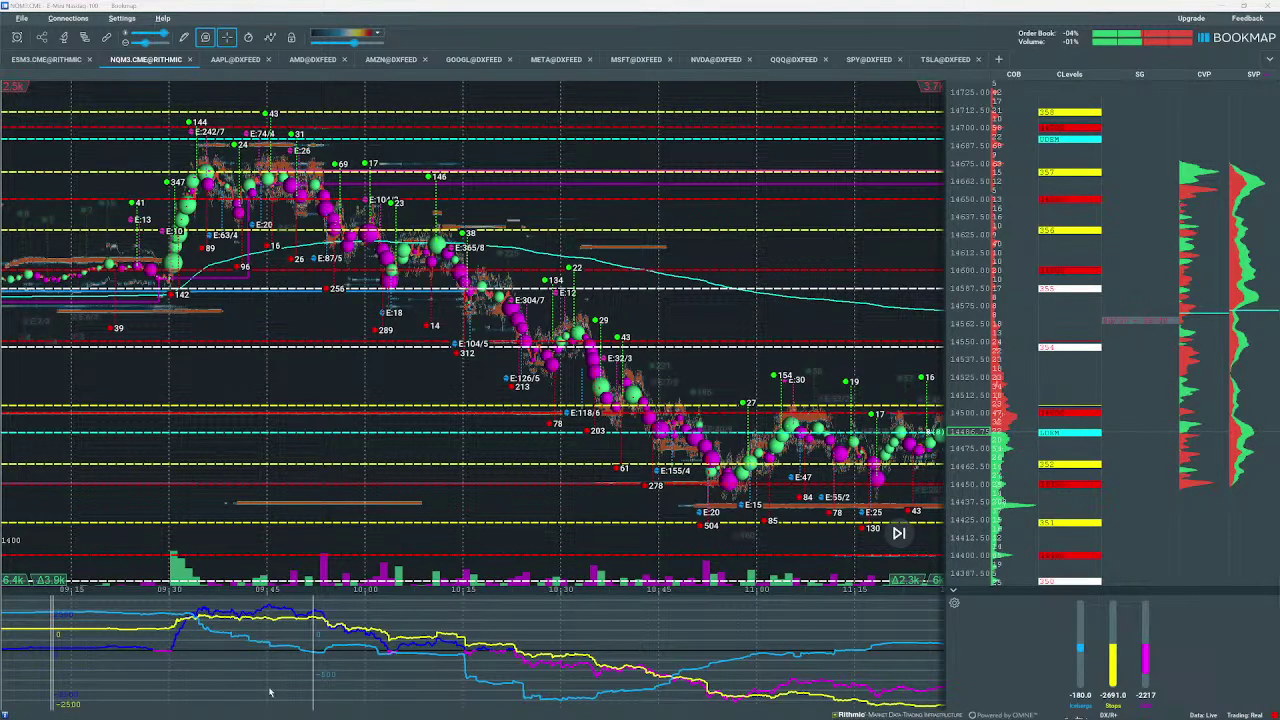
pyautogui.moveTo(263, 692); pyautogui.dragTo(287, 654)
pyautogui.moveTo(408, 567); pyautogui.dragTo(375, 625)
pyautogui.moveTo(365, 186); pyautogui.dragTo(338, 207)
pyautogui.press('Escape')
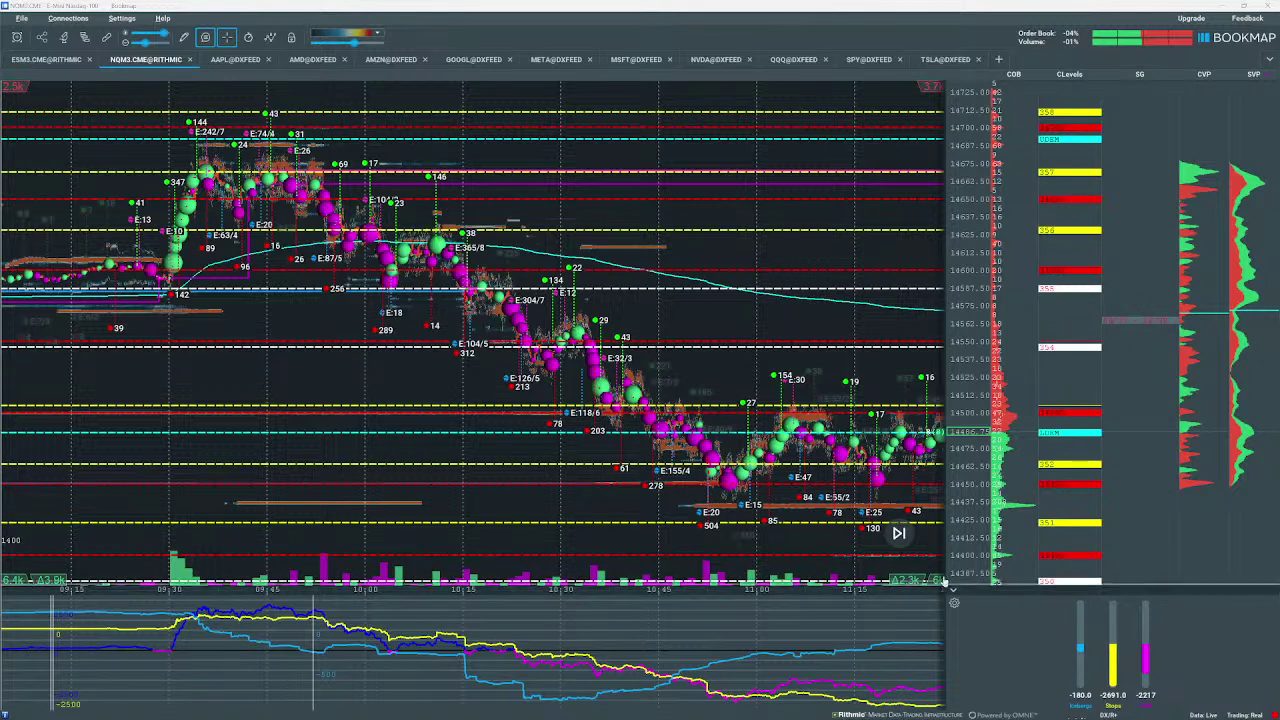
# Step: Return the NQM3 chart to live data and widen its time range back to about 11:15
pyautogui.click(899, 534)
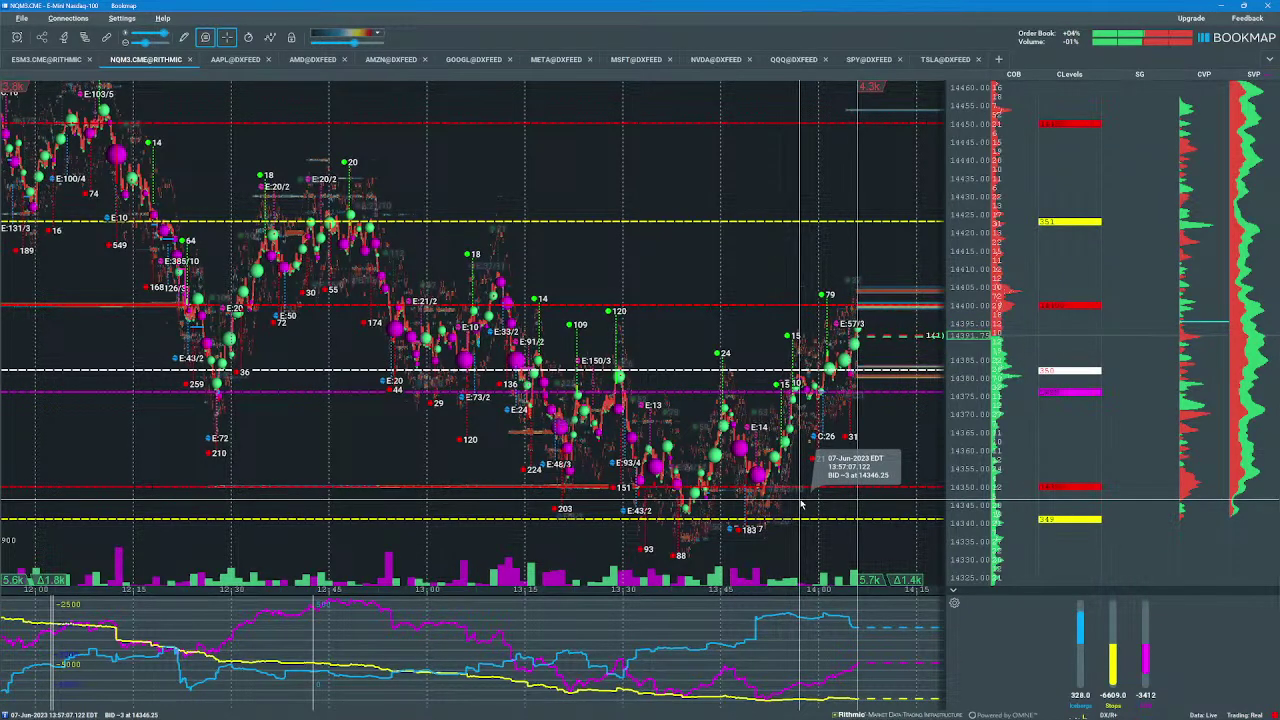
pyautogui.scroll(-1, 546, 300)
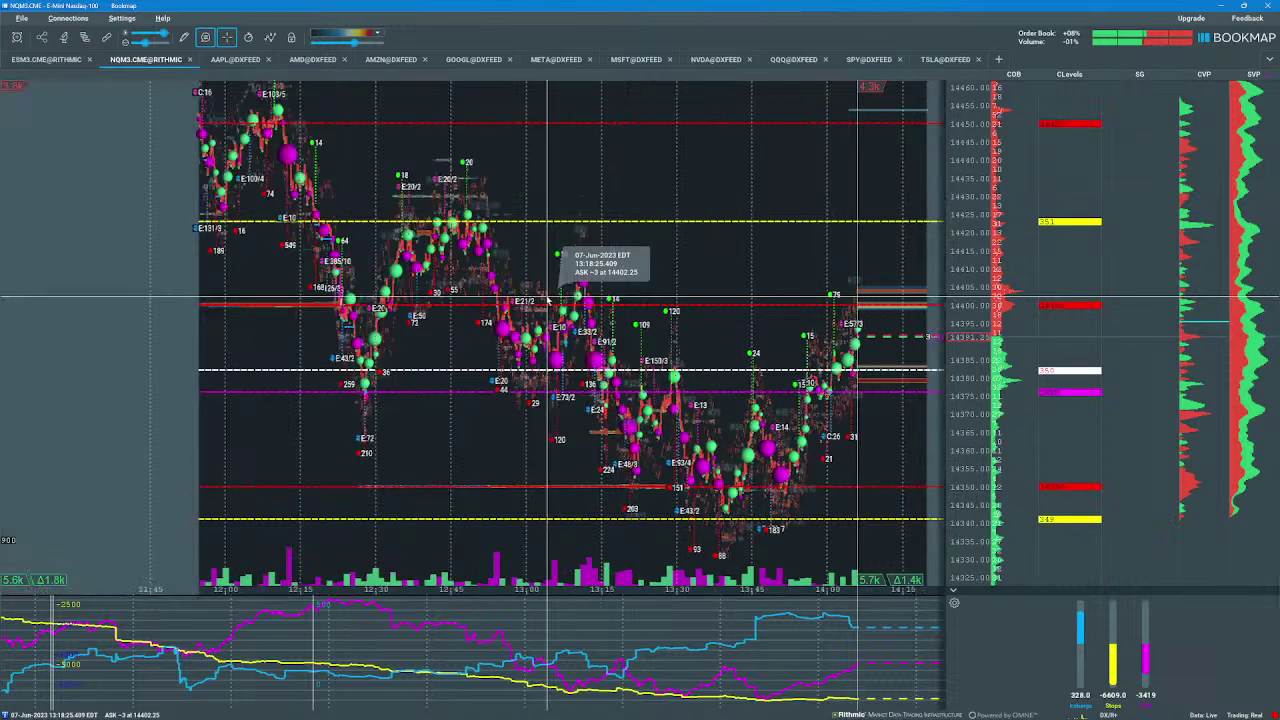
pyautogui.scroll(-1, 545, 300)
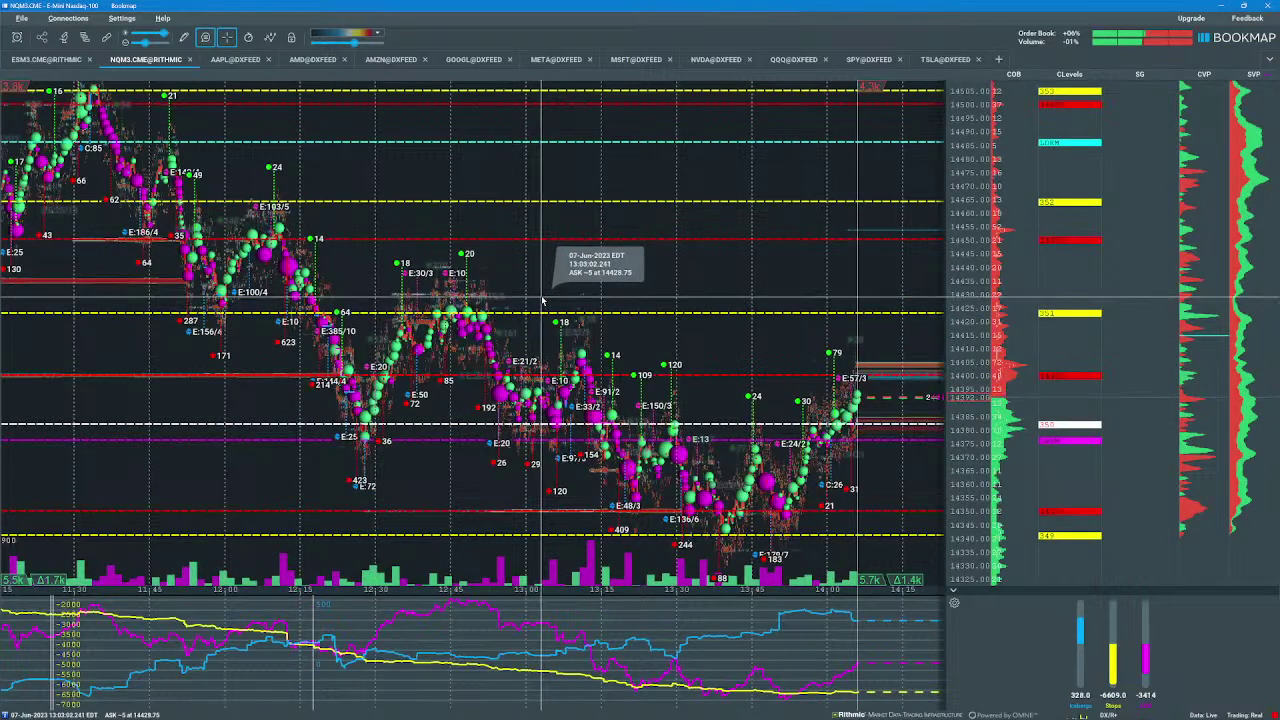
# Step: Show the AMD chart and temporarily box its two morning highs near 125
pyautogui.click(303, 61)
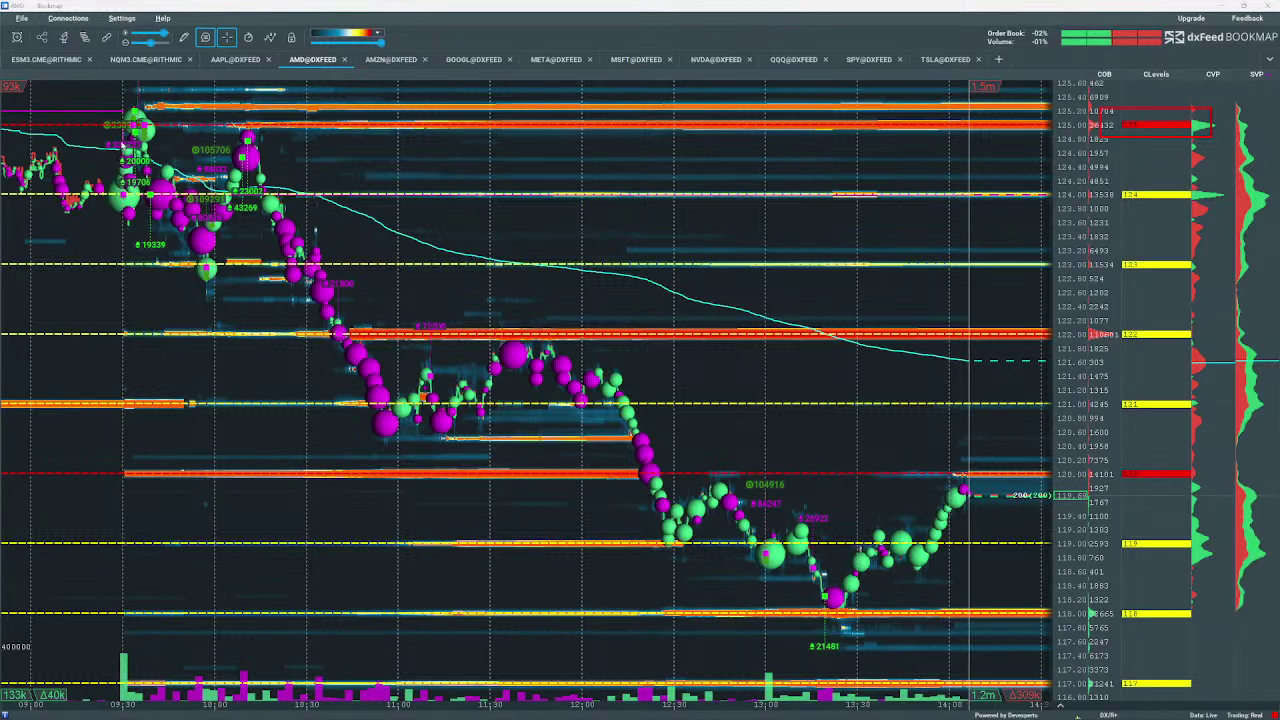
pyautogui.moveTo(105, 151); pyautogui.dragTo(287, 91)
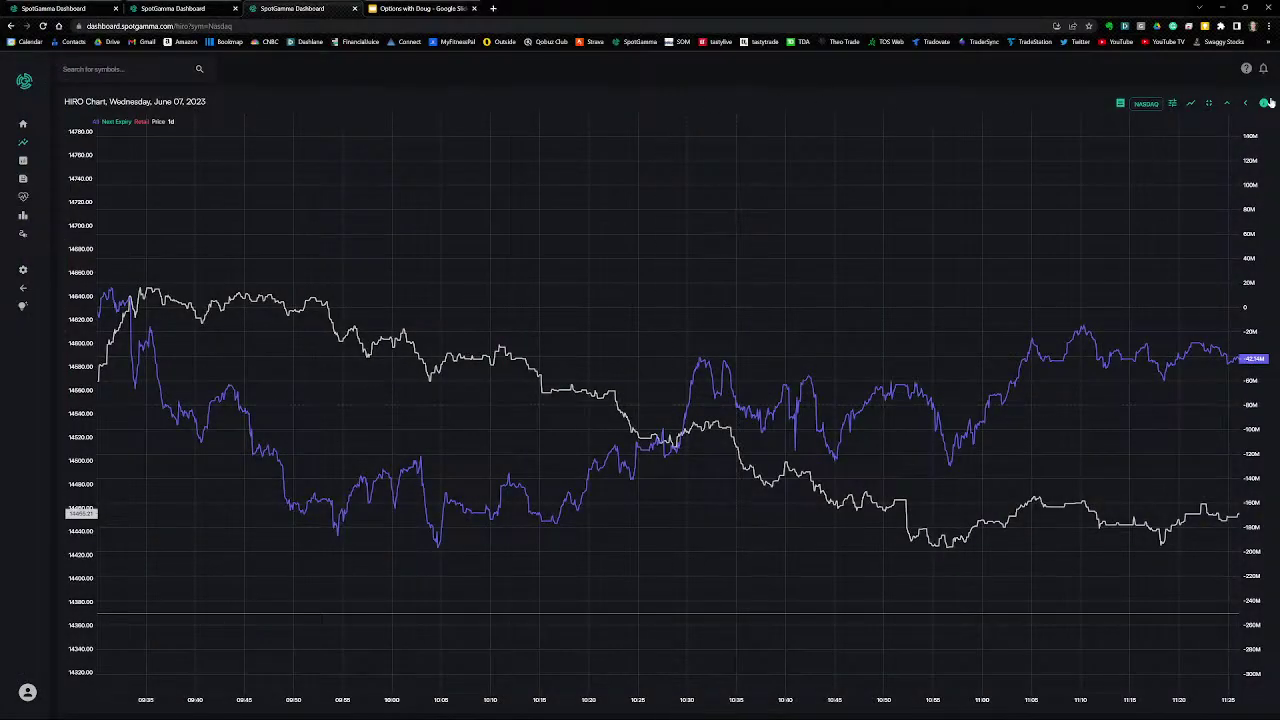
# Step: Switch to SpotGamma, open AMD's HIRO chart, and temporarily box its Call Wall and Key Gamma Strike labels
pyautogui.click(1210, 105)
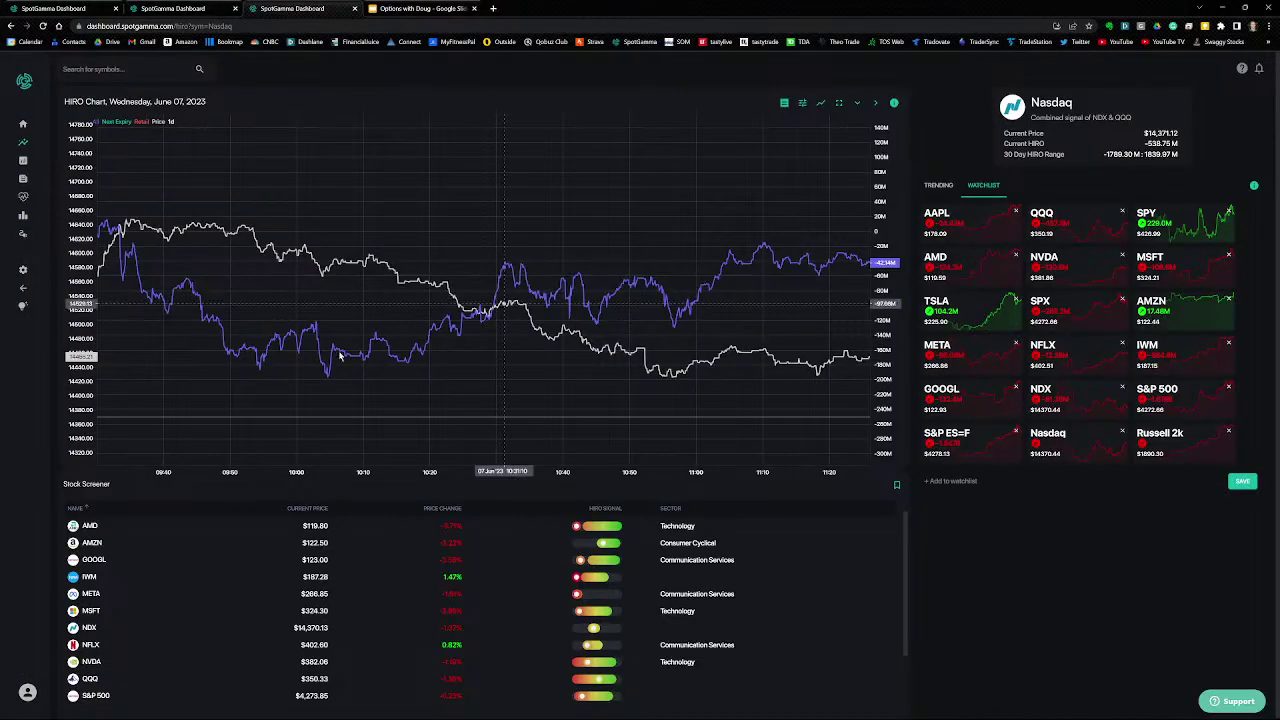
pyautogui.click(88, 526)
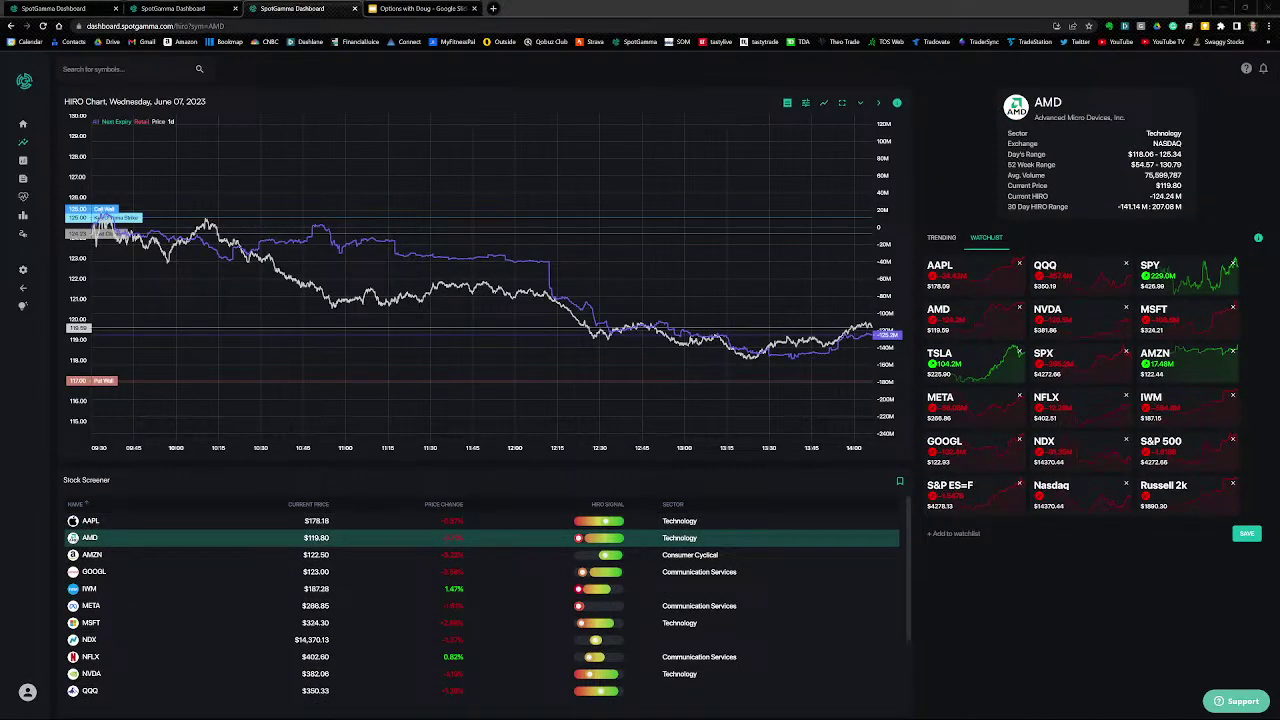
pyautogui.moveTo(54, 268); pyautogui.dragTo(163, 195)
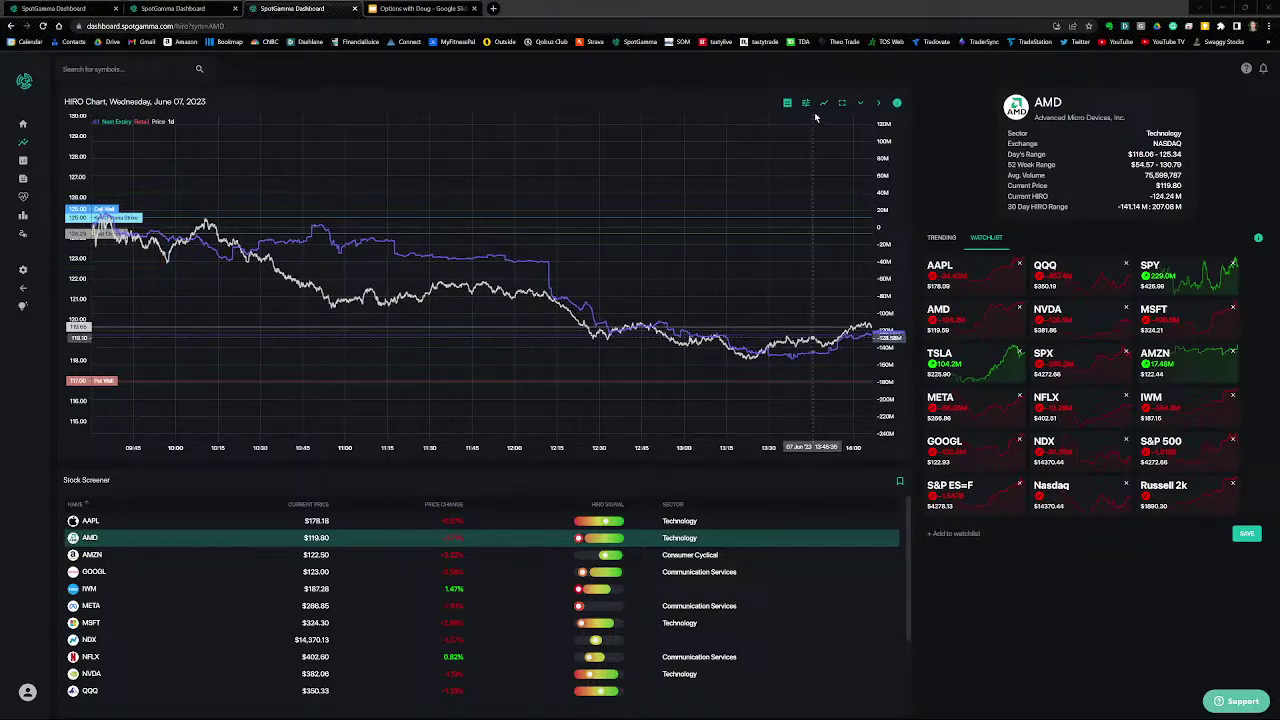
# Step: On the enlarged AMD HIRO chart, mark the HIRO decline to about 10:20, the 10:10 price peak and the following price decline, and clear the arrows
pyautogui.click(842, 102)
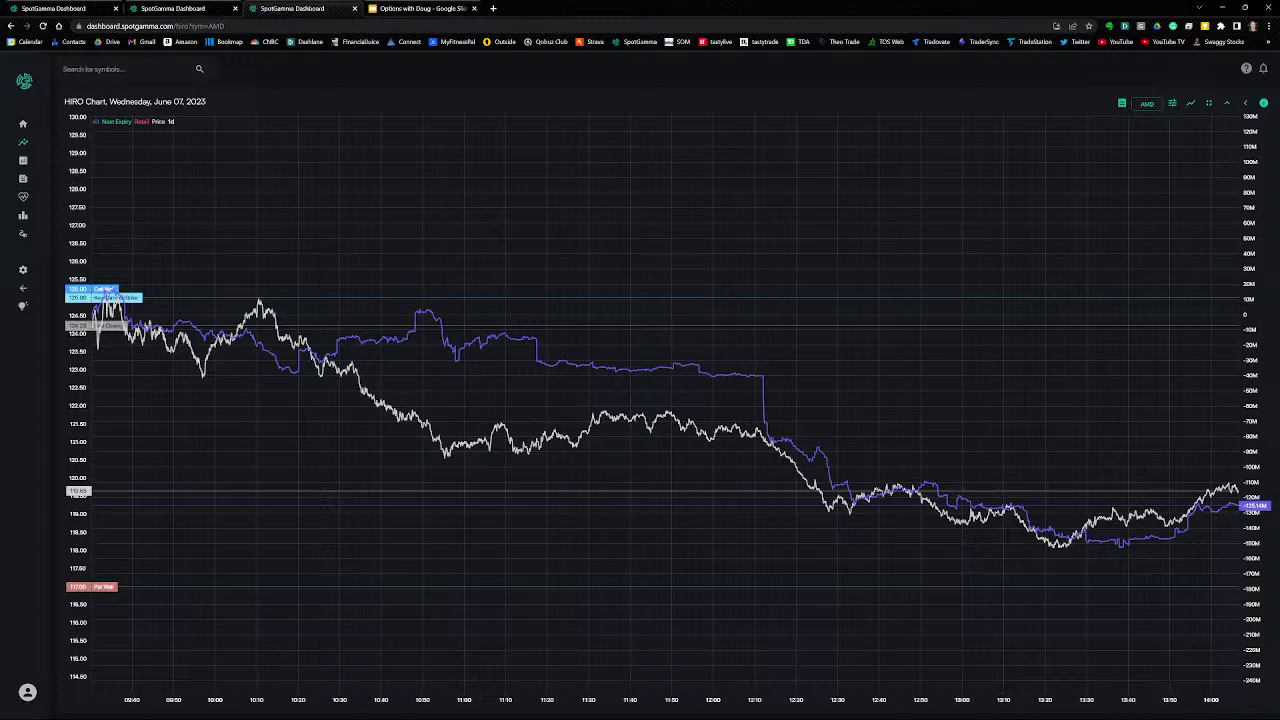
pyautogui.scroll(10, 850, 333)
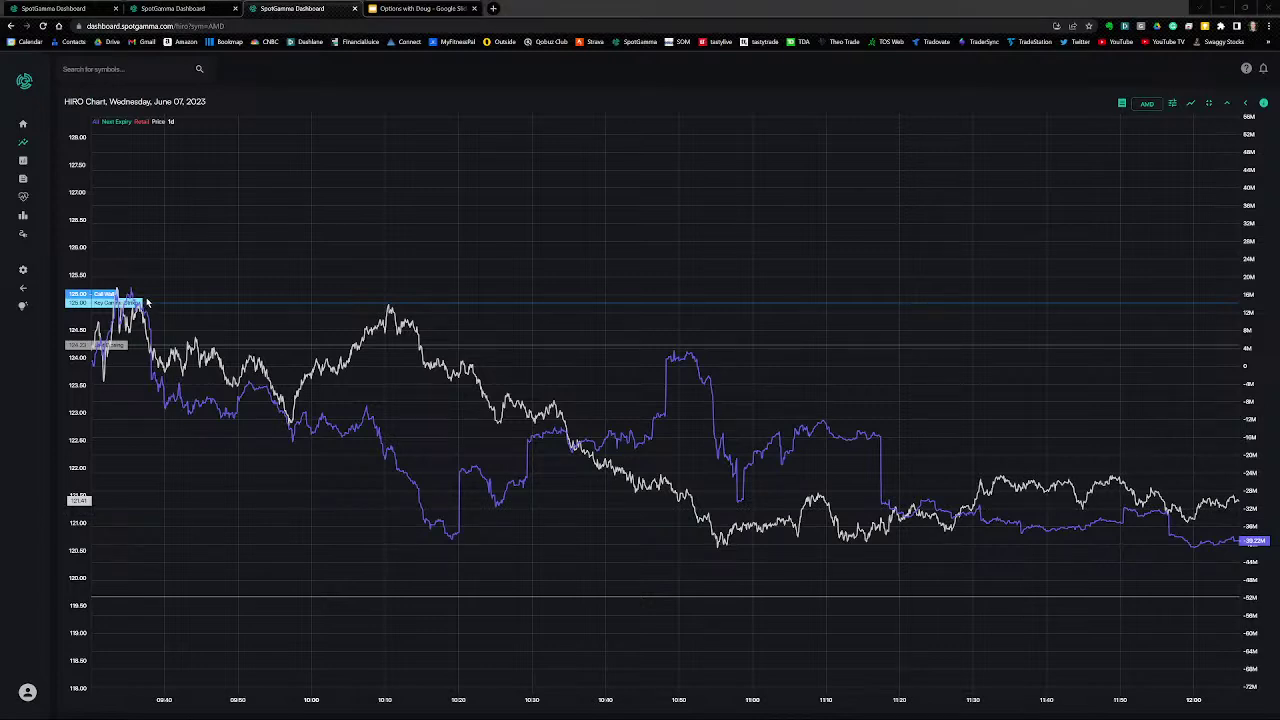
pyautogui.moveTo(130, 292)
pyautogui.mouseDown()
pyautogui.moveTo(360, 415)
pyautogui.moveTo(453, 484)
pyautogui.mouseUp()
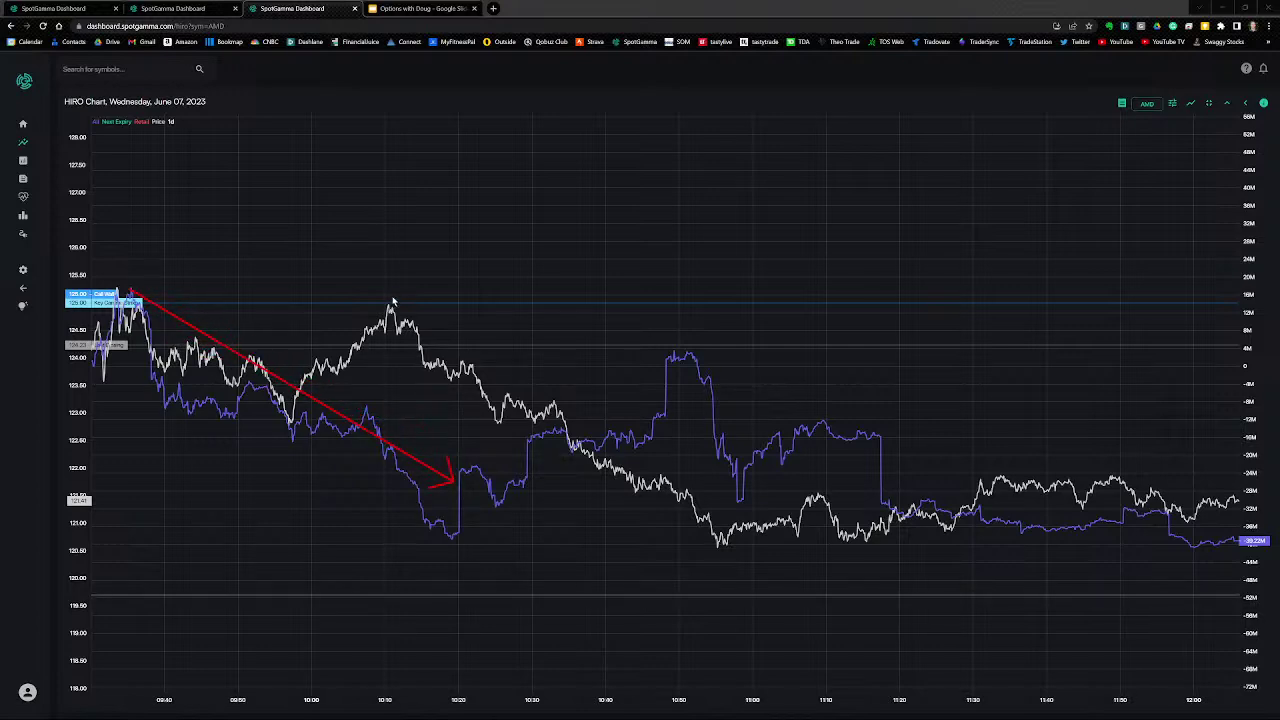
pyautogui.moveTo(432, 284); pyautogui.dragTo(395, 309)
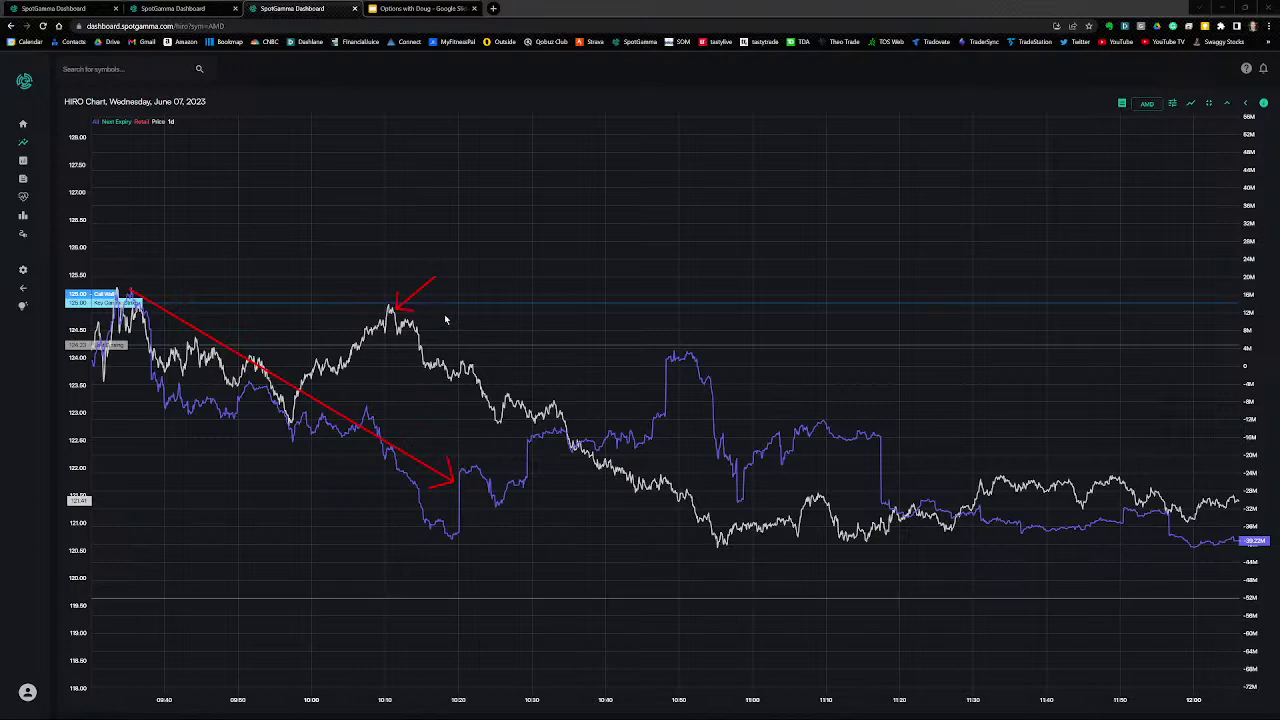
pyautogui.moveTo(426, 311); pyautogui.dragTo(738, 507)
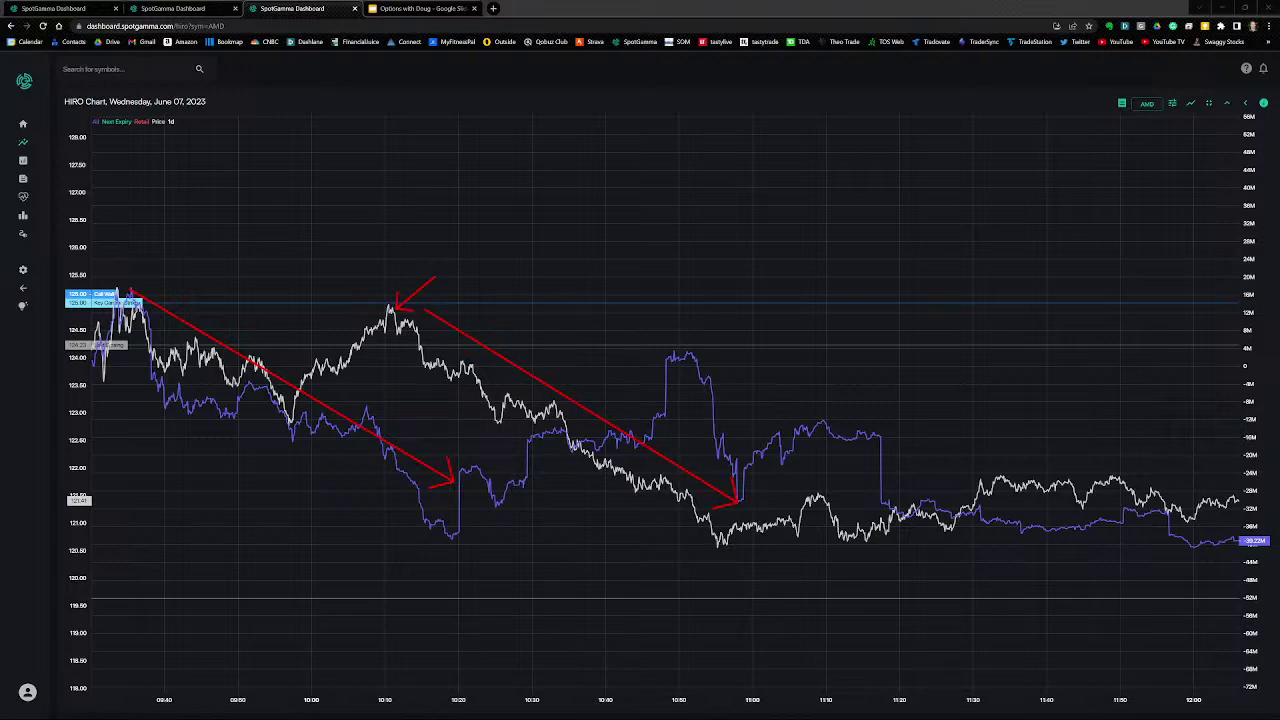
pyautogui.press('Escape')
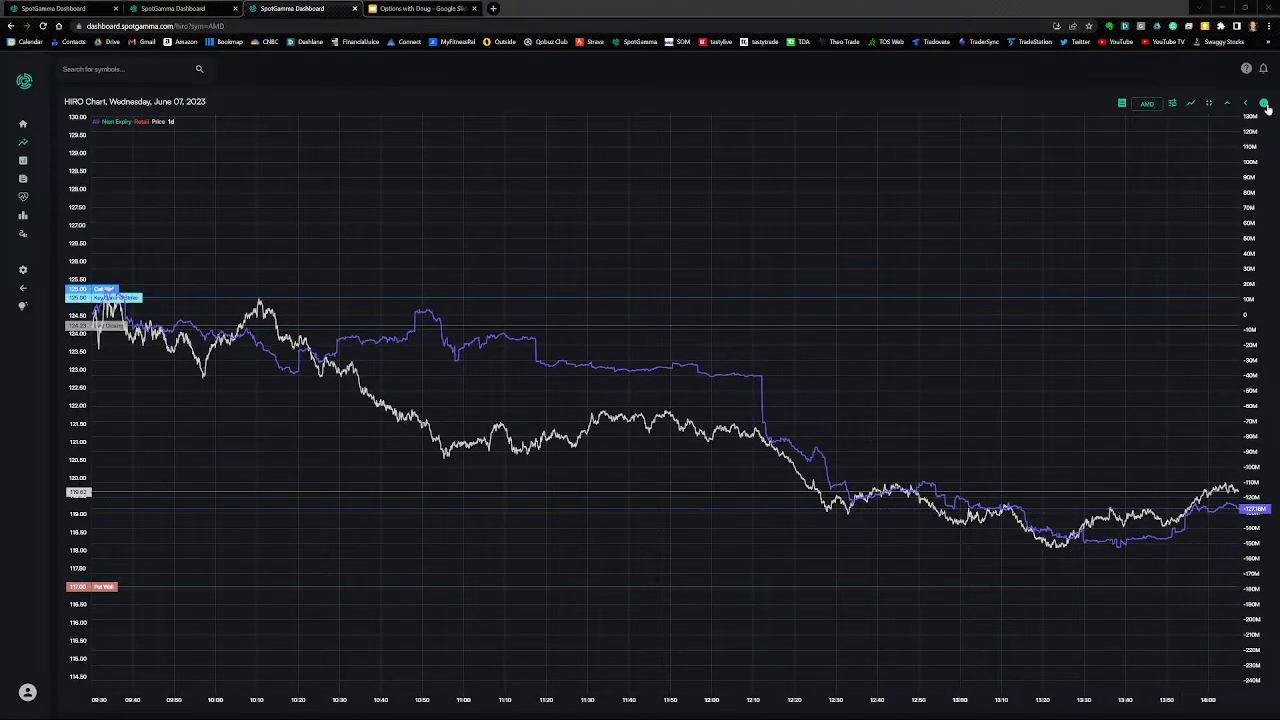
# Step: Restore the HIRO chart's normal size, switch to Bookmap, and temporarily point an arrow at AMD's second high near 10:10
pyautogui.click(1208, 103)
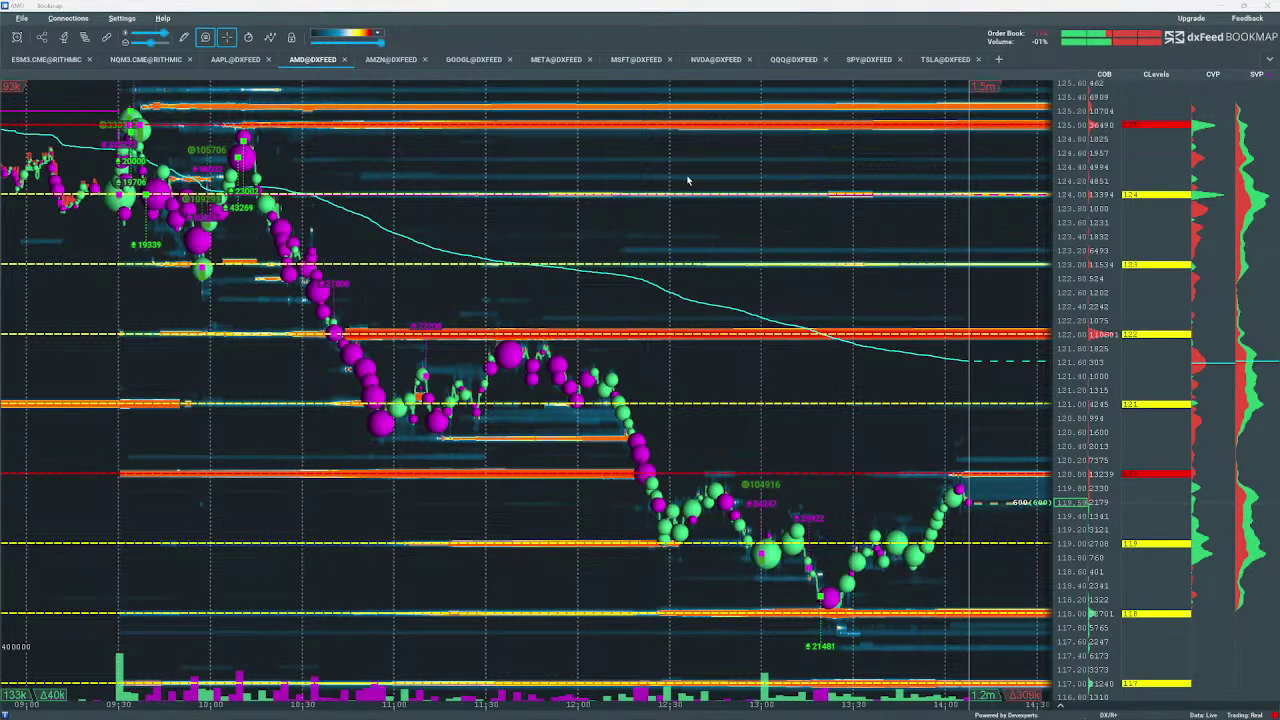
pyautogui.moveTo(370, 126); pyautogui.dragTo(258, 153)
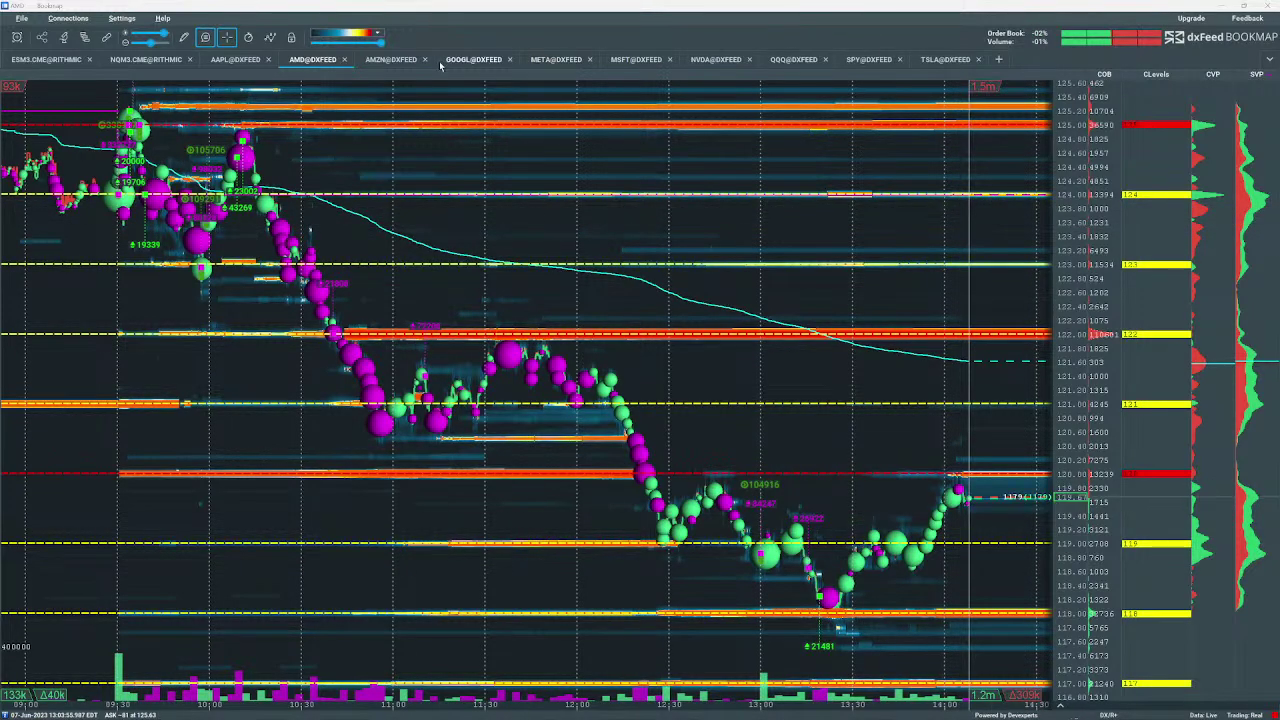
# Step: Show the GOOGL chart in Bookmap and widen its time range back to about 08:00
pyautogui.click(470, 60)
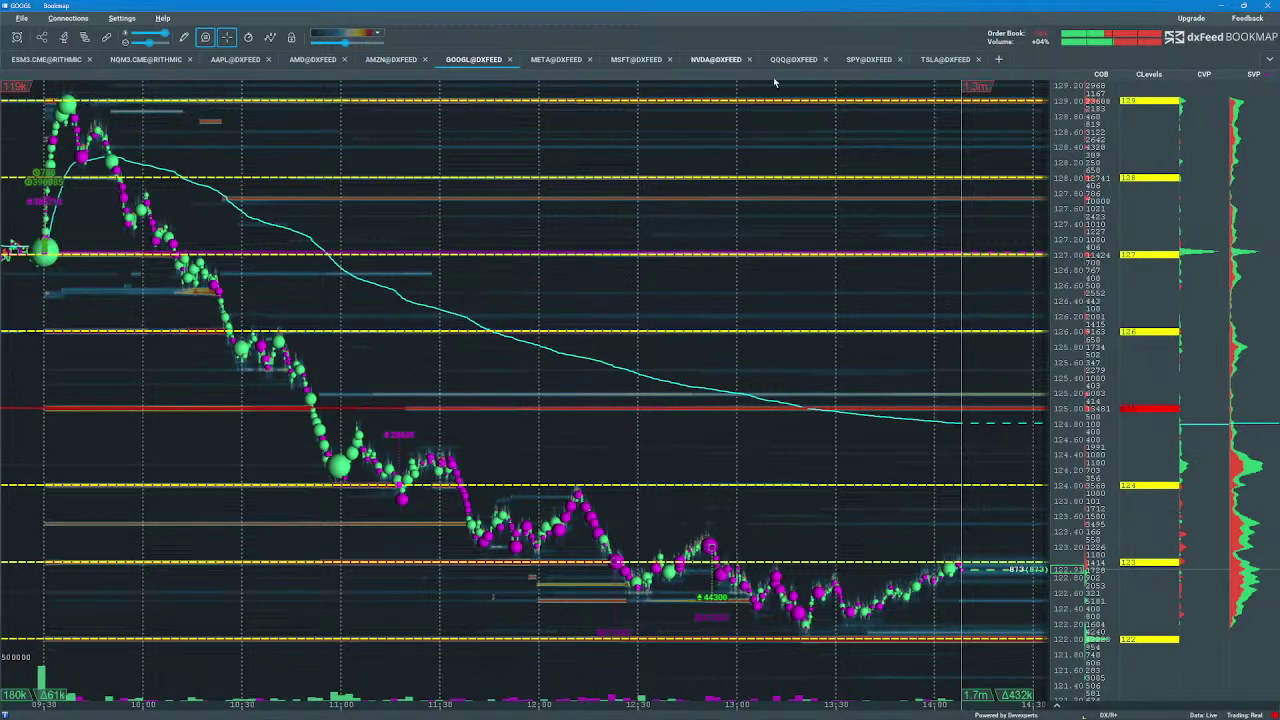
pyautogui.scroll(-2, 723, 283)
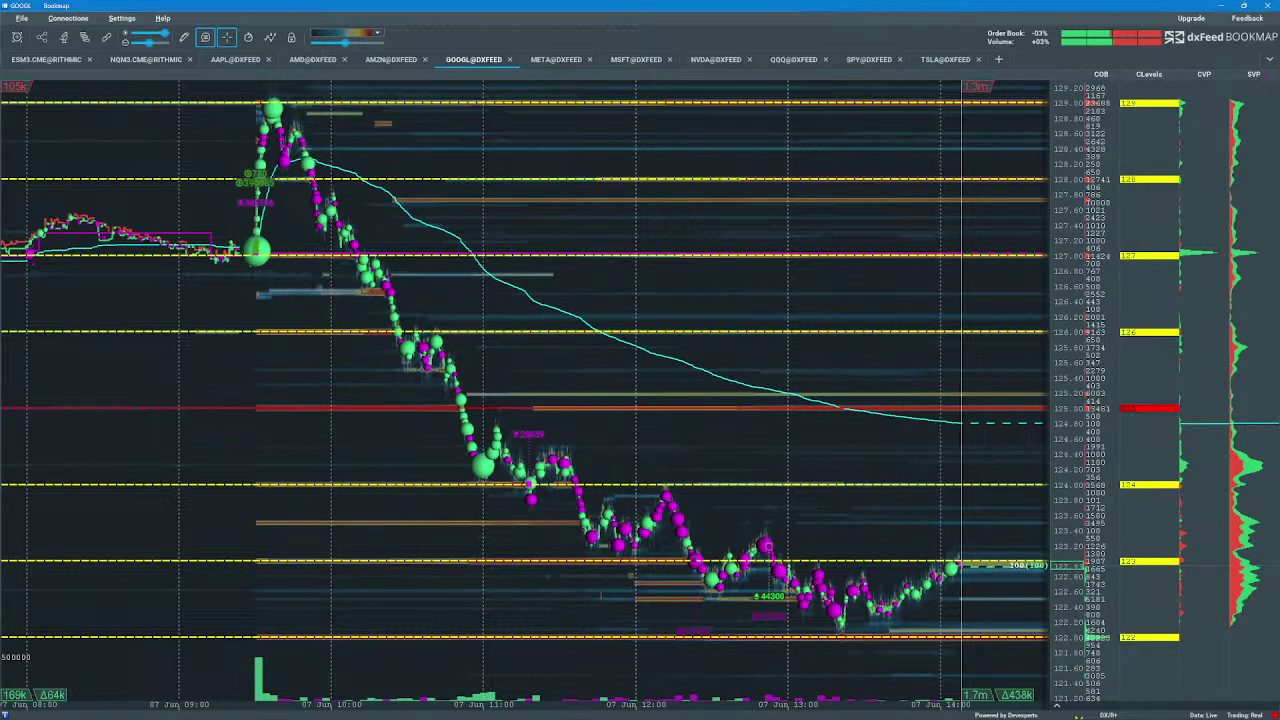
# Step: Switch to SpotGamma, open GOOGL's HIRO chart at full size, and temporarily box its Call Wall and Key Gamma Strike labels
pyautogui.hotkey('alt', 'Tab')
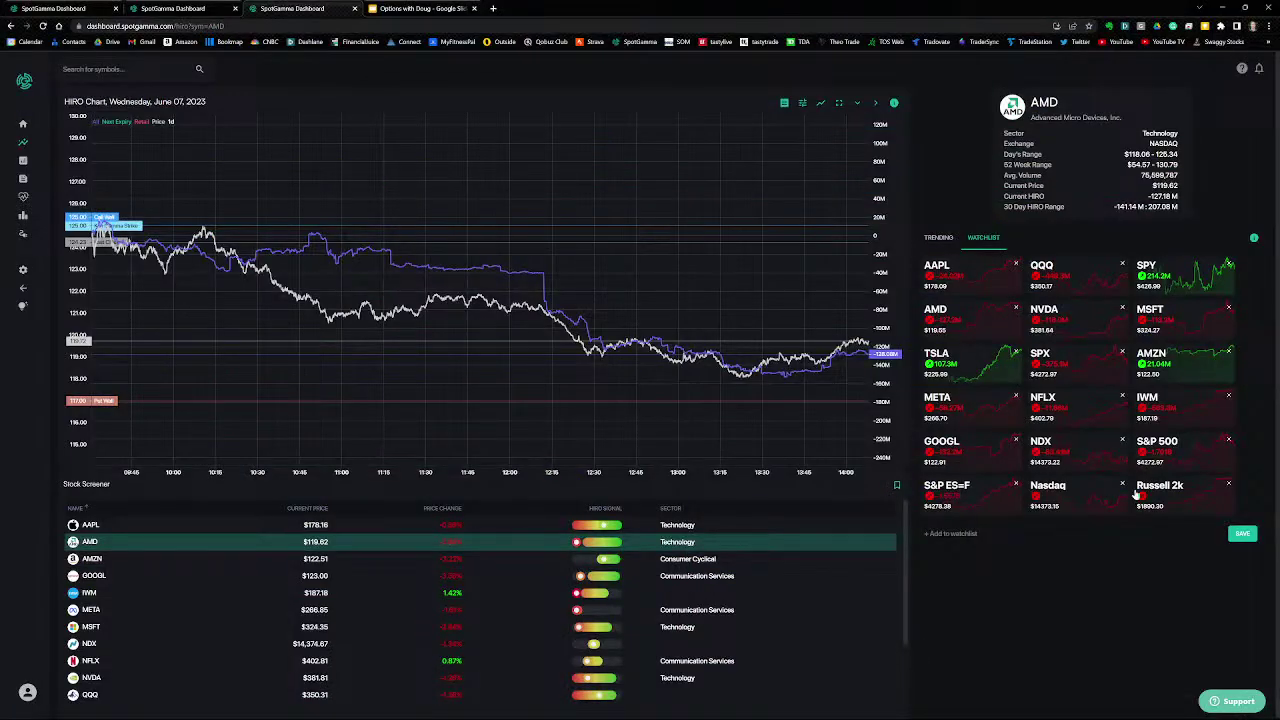
pyautogui.click(86, 576)
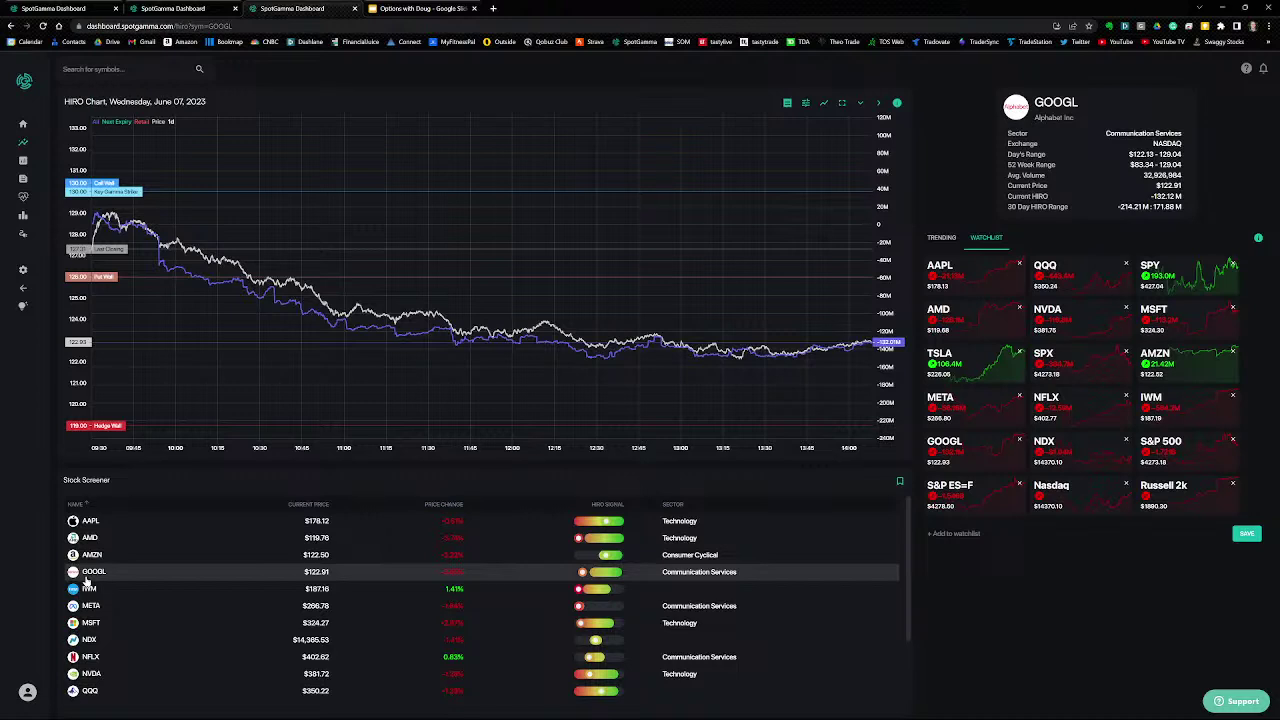
pyautogui.click(84, 574)
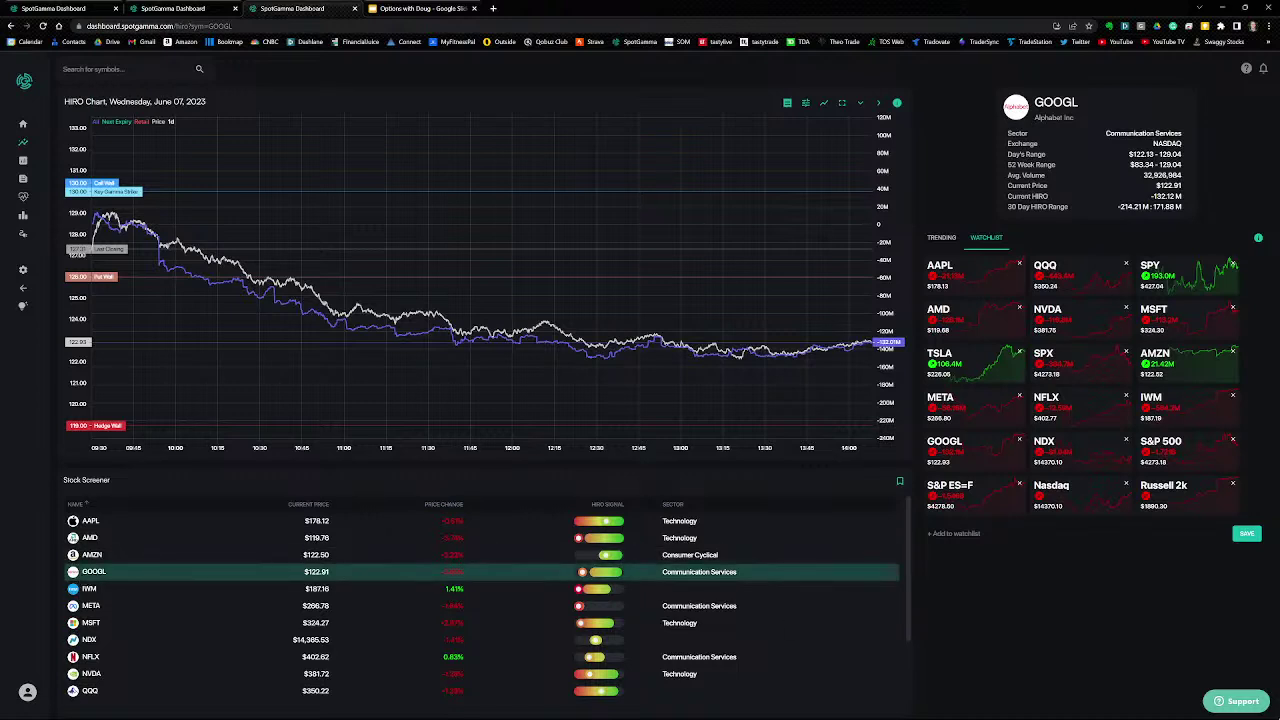
pyautogui.click(843, 104)
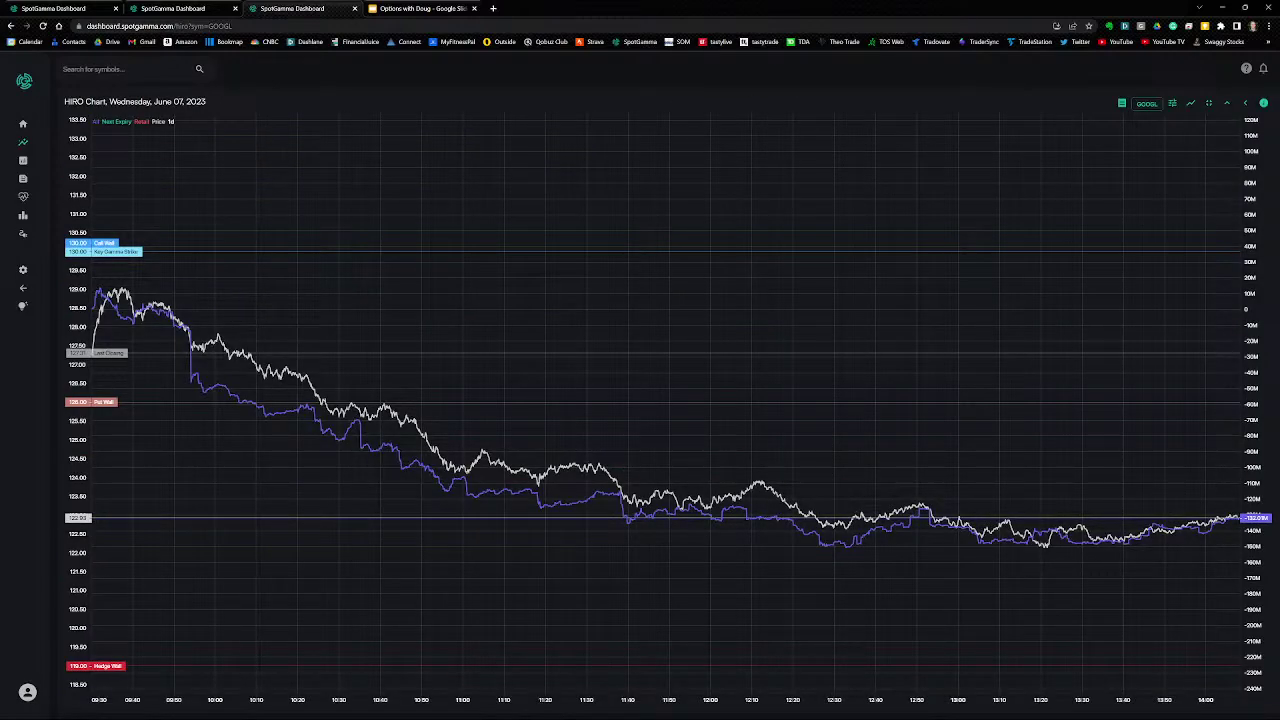
pyautogui.moveTo(46, 268); pyautogui.dragTo(161, 217)
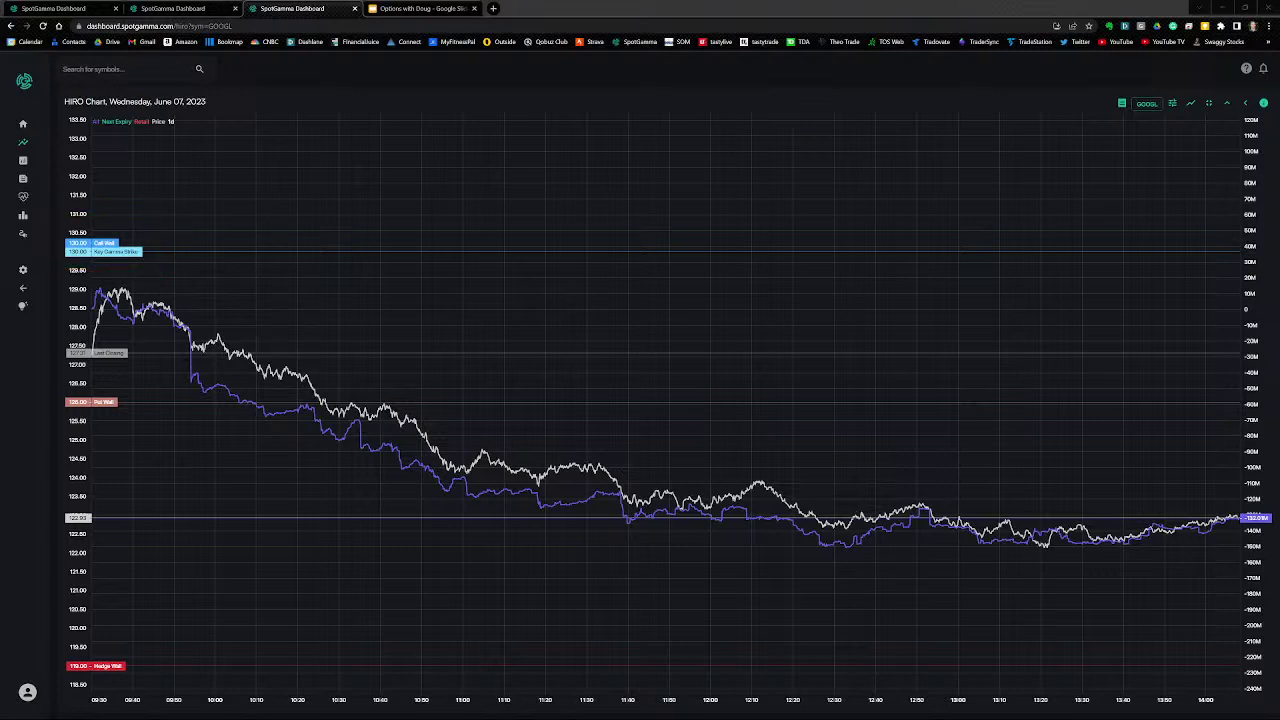
# Step: Narrow the GOOGL HIRO chart to about 09:30 to 11:05, and temporarily draw arrows along the early HIRO decline and the price decline after it
pyautogui.scroll(5, 626, 380)
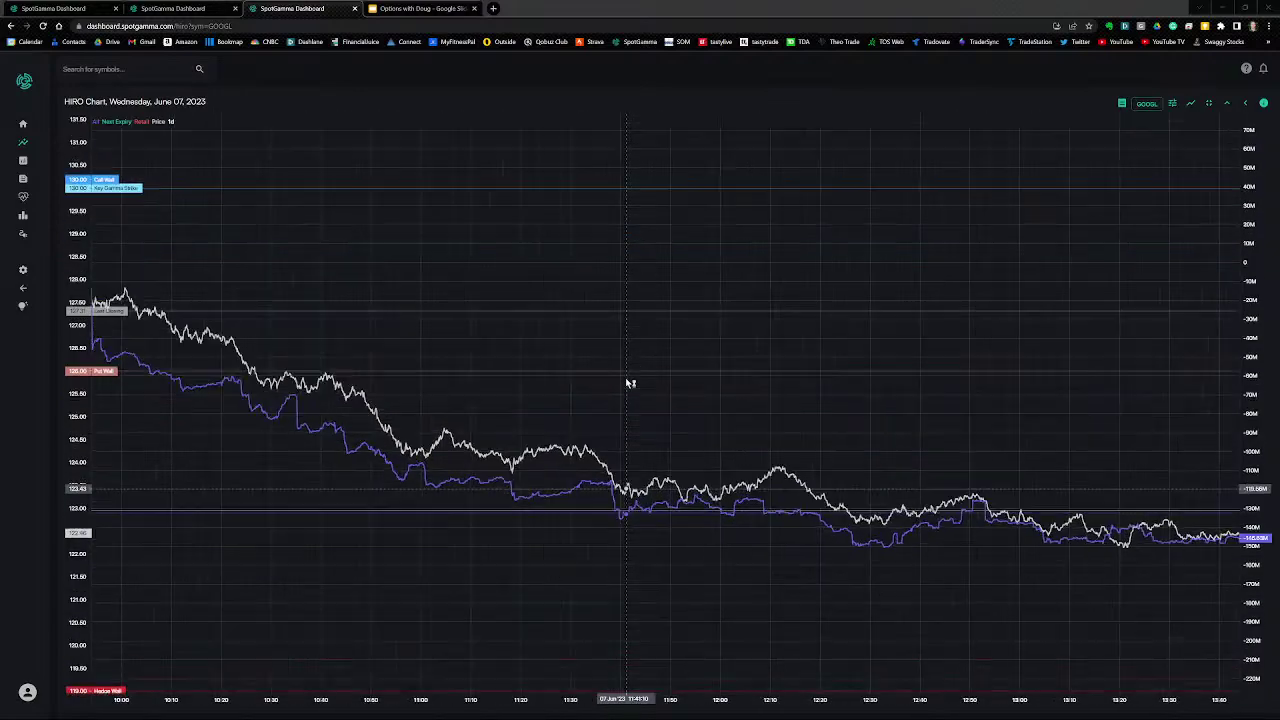
pyautogui.scroll(-5, 487, 371)
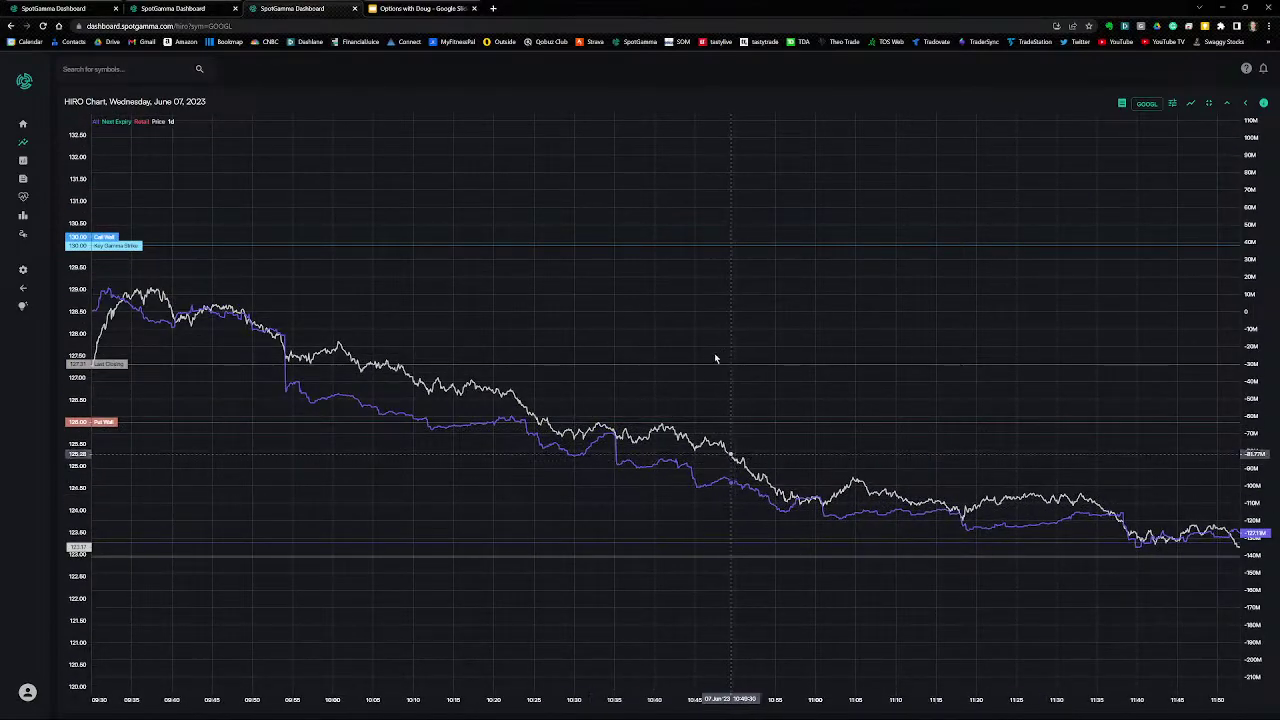
pyautogui.scroll(3, 706, 360)
pyautogui.moveTo(471, 348); pyautogui.dragTo(954, 340)
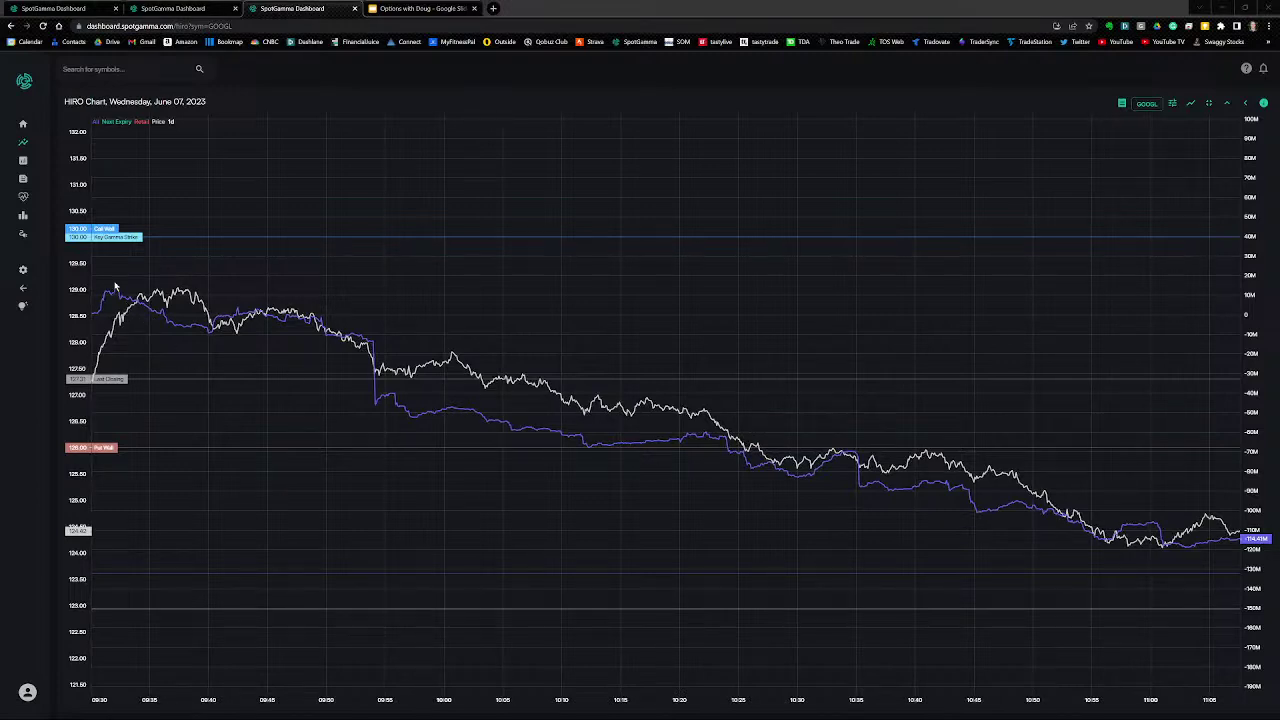
pyautogui.moveTo(110, 285); pyautogui.dragTo(206, 320)
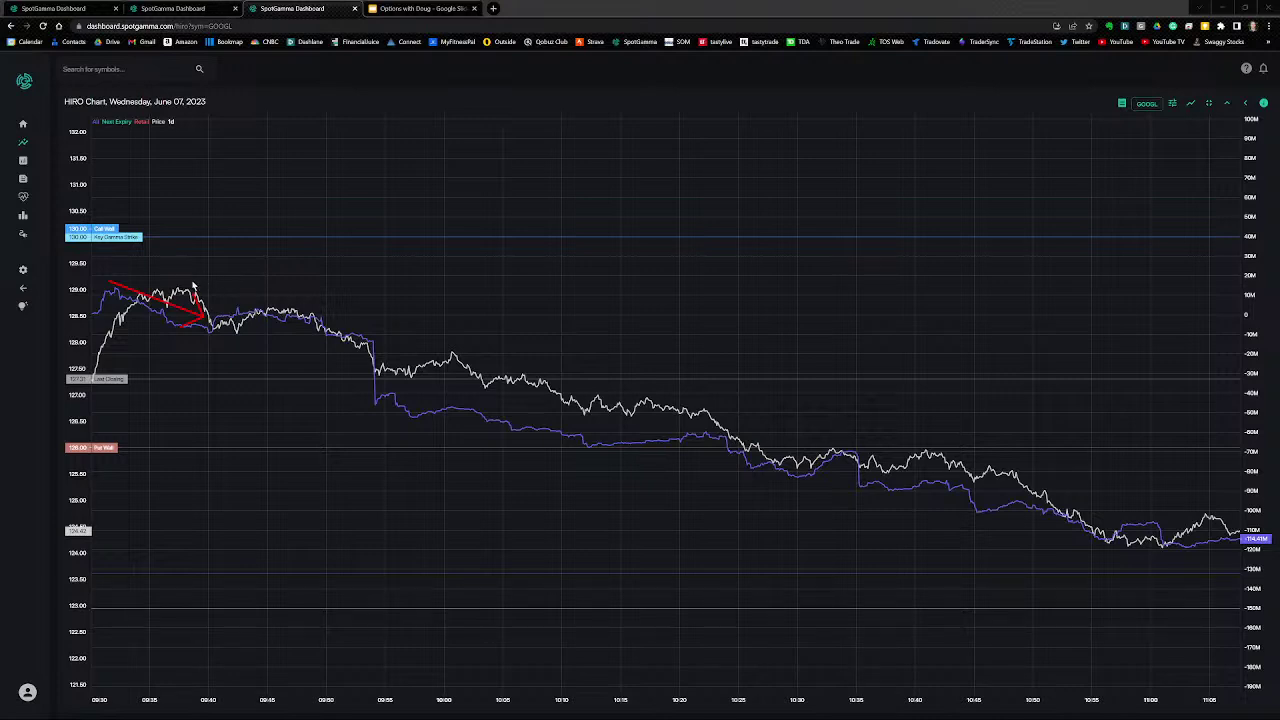
pyautogui.moveTo(184, 283); pyautogui.dragTo(364, 326)
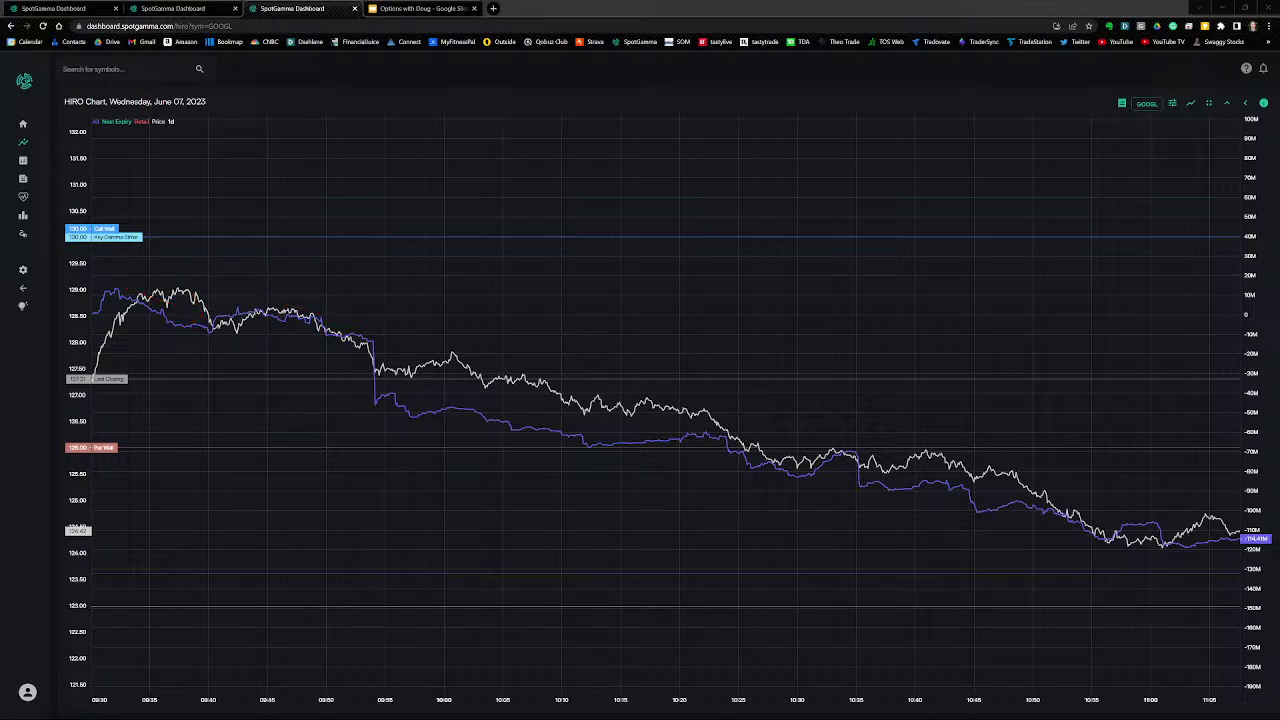
# Step: Open META's HIRO chart at full size and draw an arrow along its decline from about 09:35 to 10:40
pyautogui.click(1208, 104)
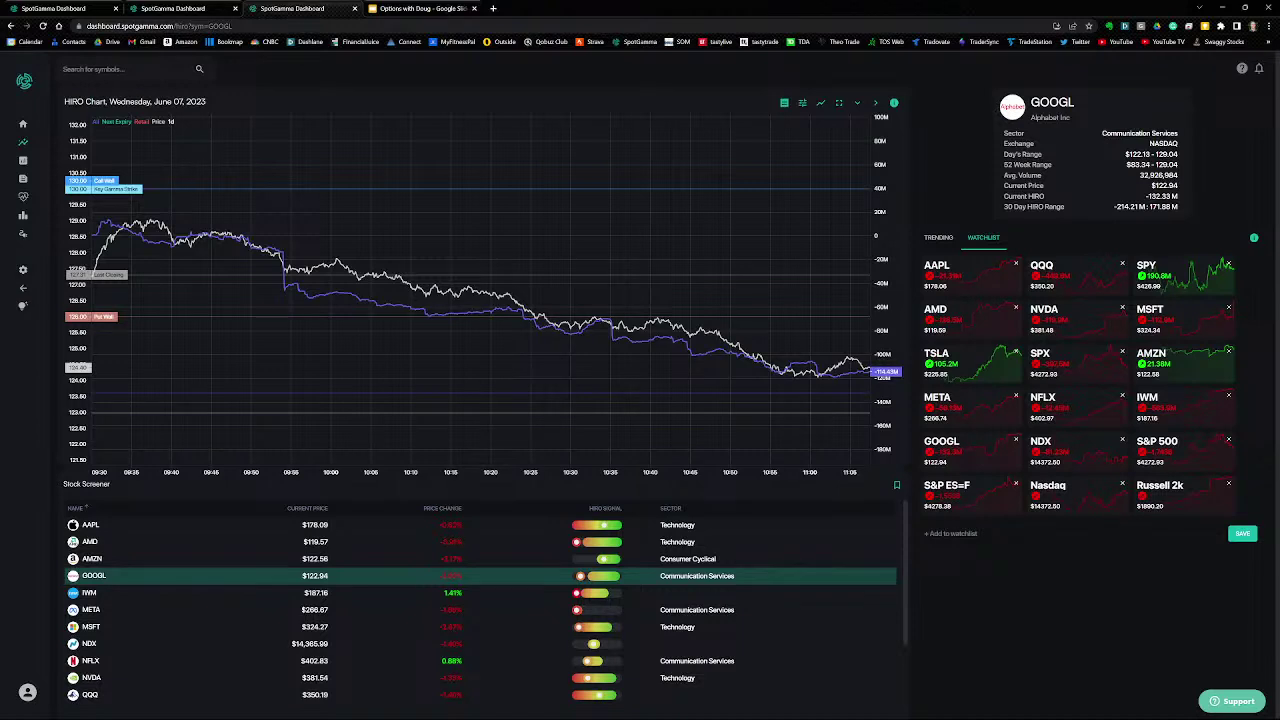
pyautogui.click(92, 610)
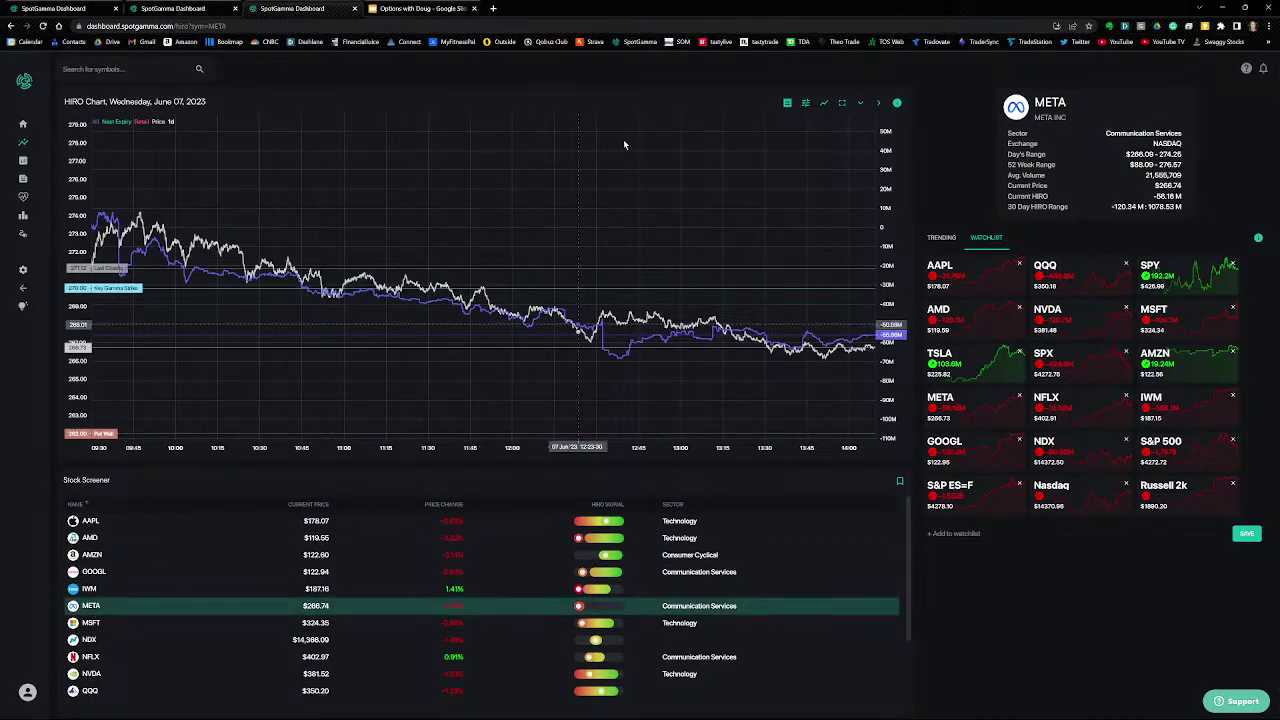
pyautogui.click(841, 104)
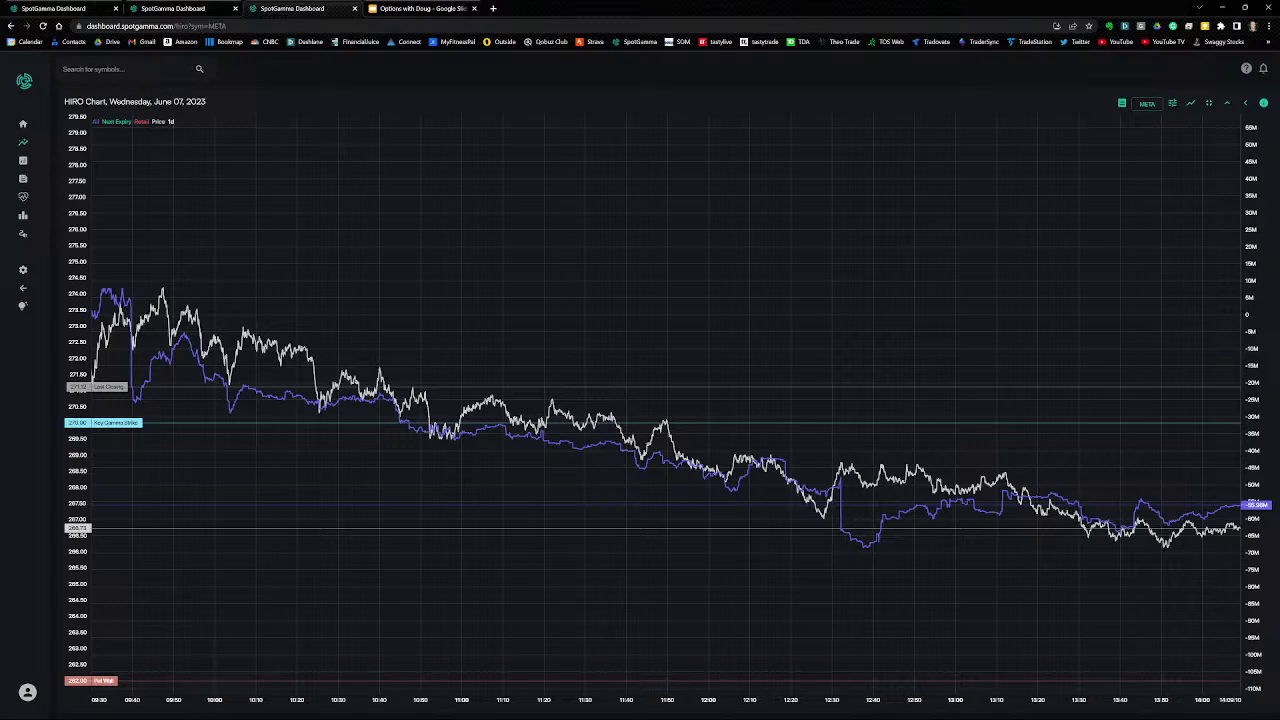
pyautogui.moveTo(107, 279); pyautogui.dragTo(379, 390)
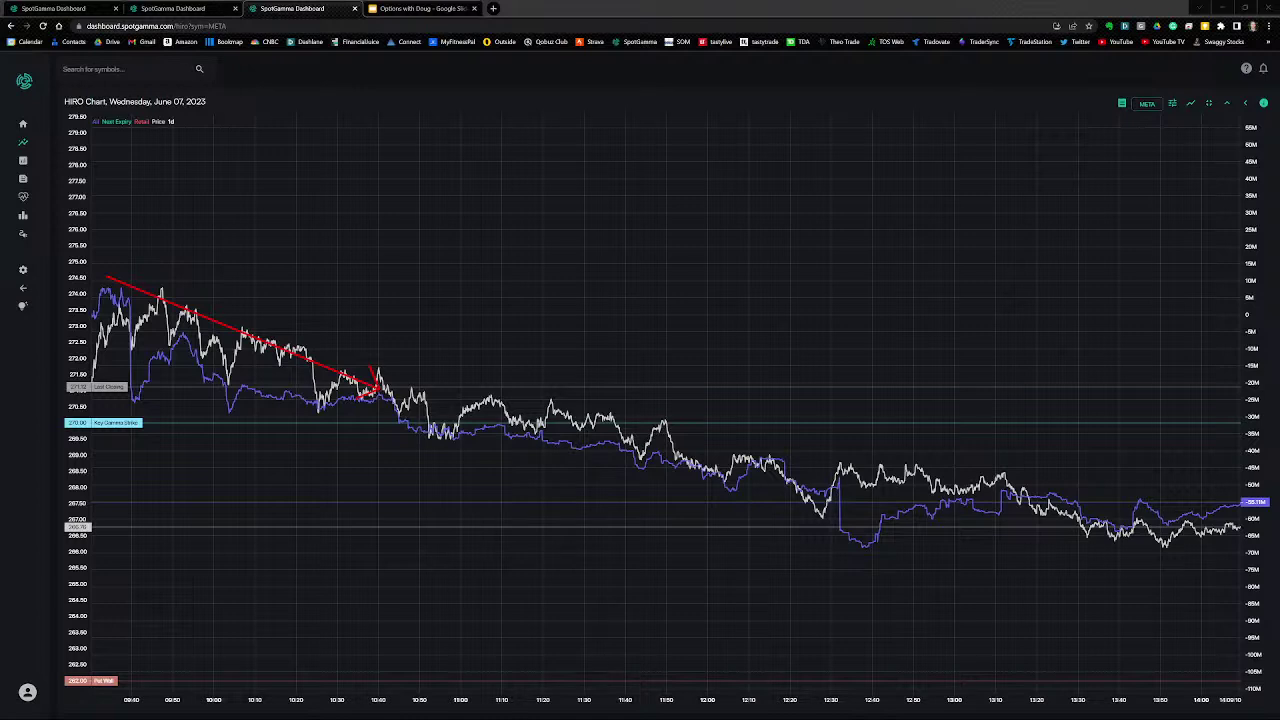
# Step: Clear the drawn arrow, compare META's Put/Call HIRO lines with the Total view, and return the chart to normal size
pyautogui.press('Escape')
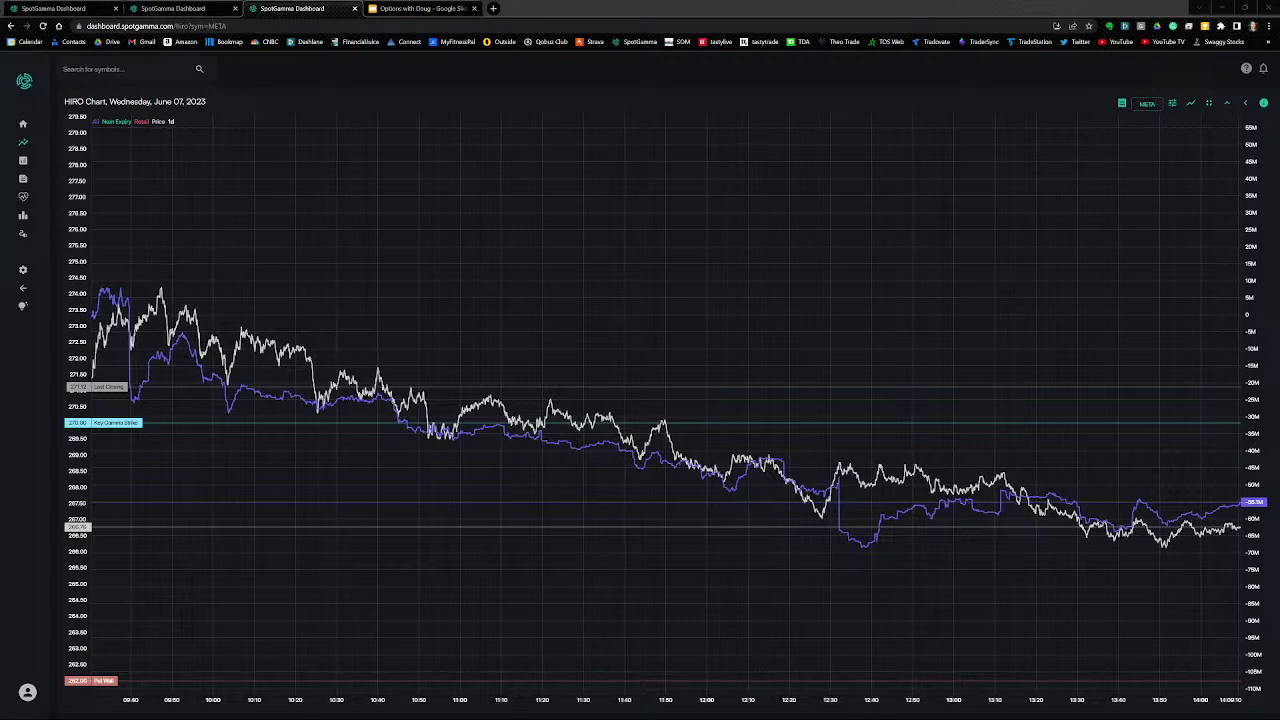
pyautogui.click(1172, 103)
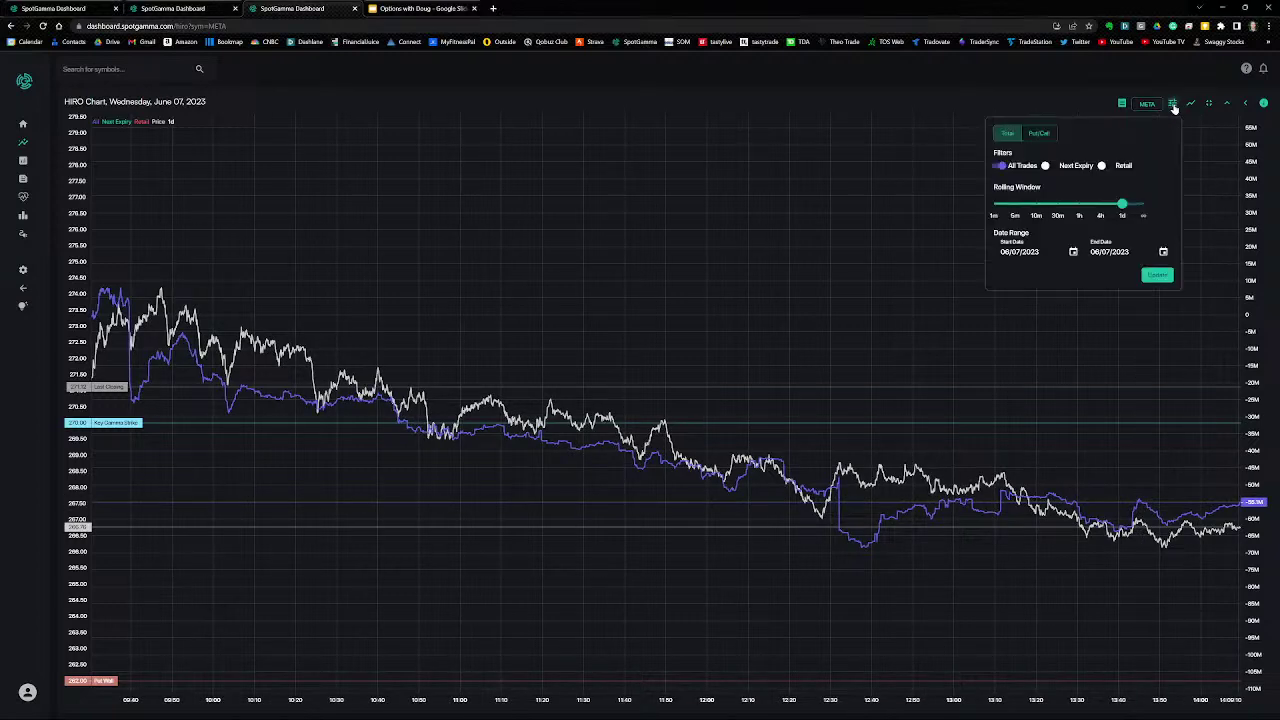
pyautogui.click(1043, 133)
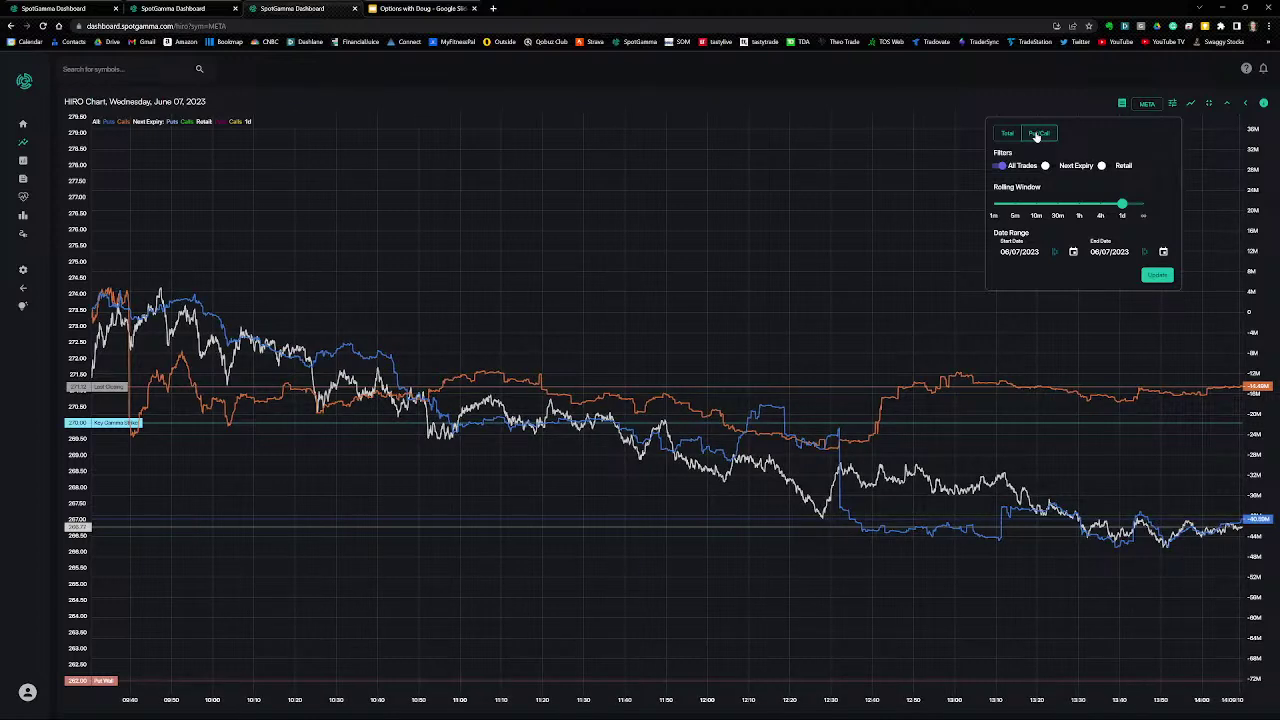
pyautogui.click(1037, 136)
pyautogui.click(1005, 136)
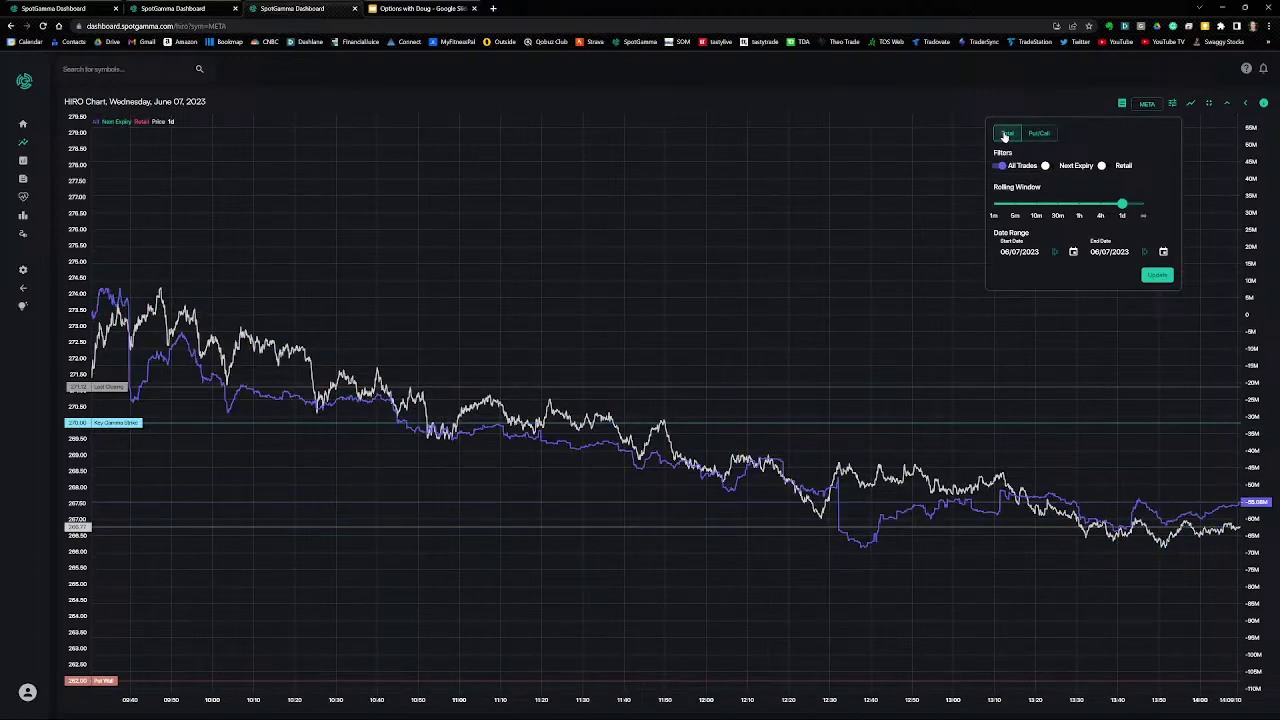
pyautogui.click(1157, 274)
pyautogui.click(1208, 103)
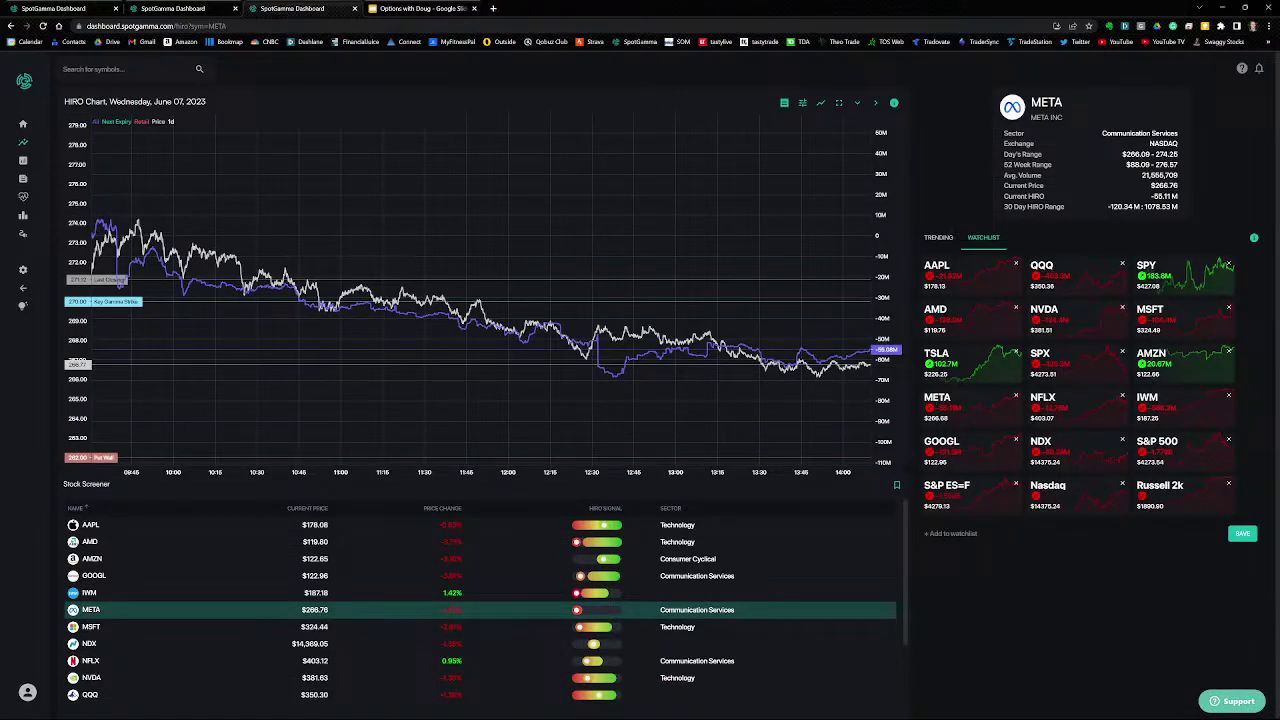
# Step: Switch to Bookmap's META chart and set the Absorption indicator's SD multiplier to 30.0 in the add-on settings
pyautogui.hotkey('alt', 'Tab')
pyautogui.click(556, 59)
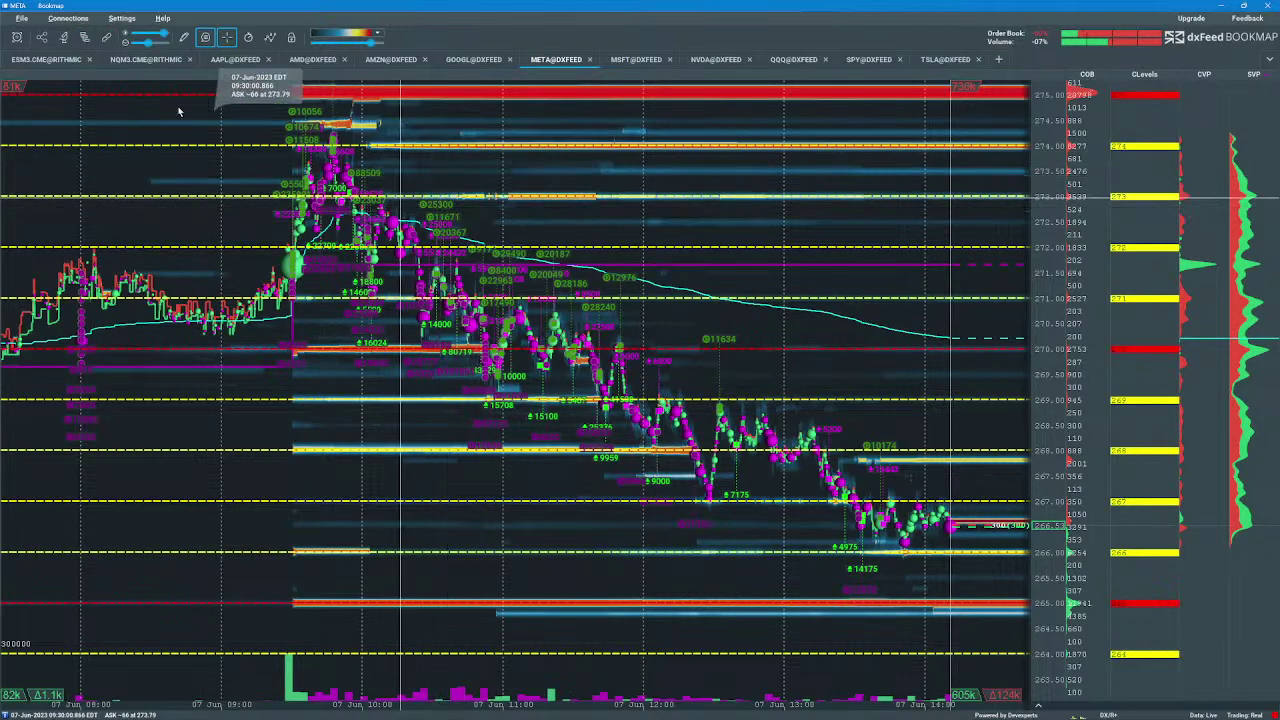
pyautogui.click(84, 37)
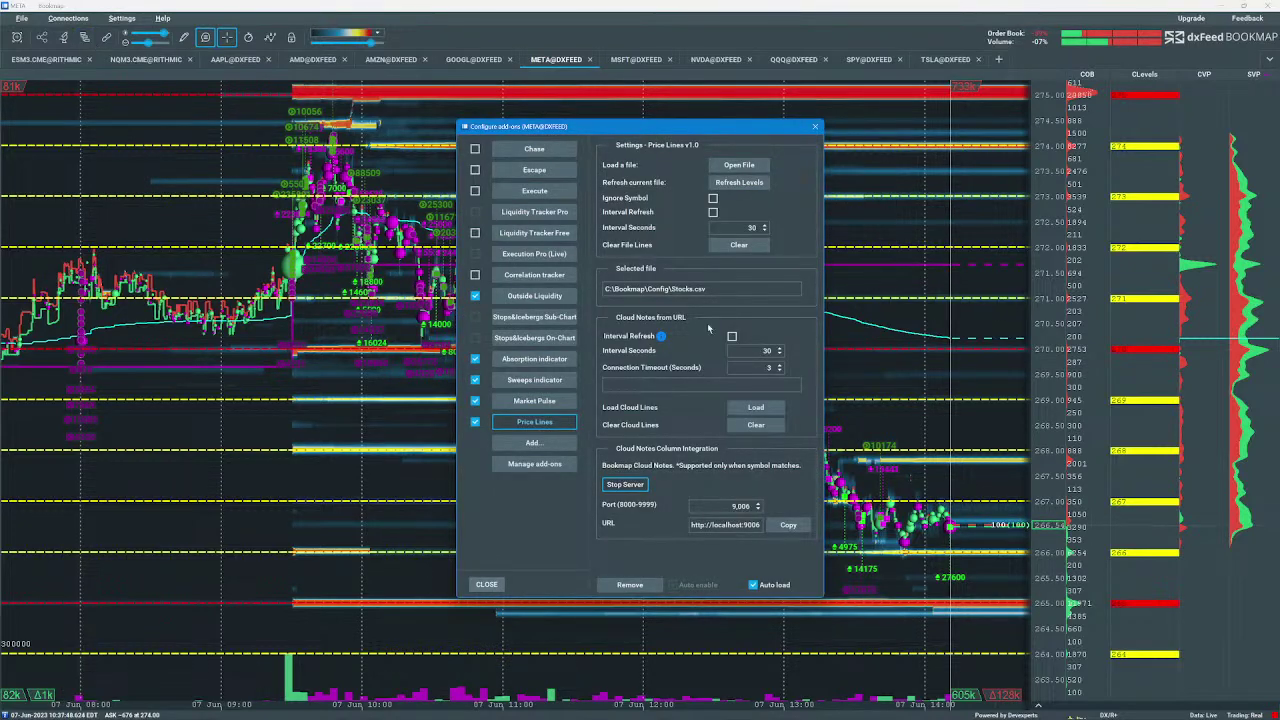
pyautogui.click(539, 361)
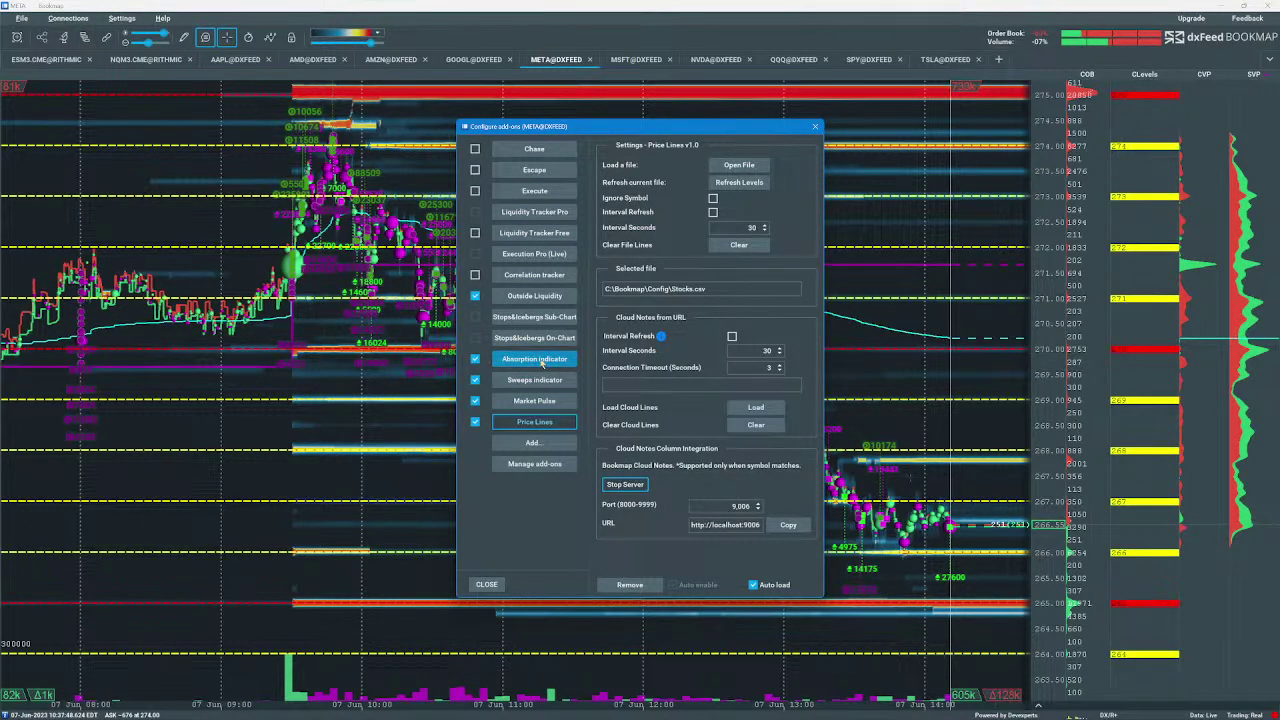
pyautogui.moveTo(733, 422); pyautogui.dragTo(767, 426)
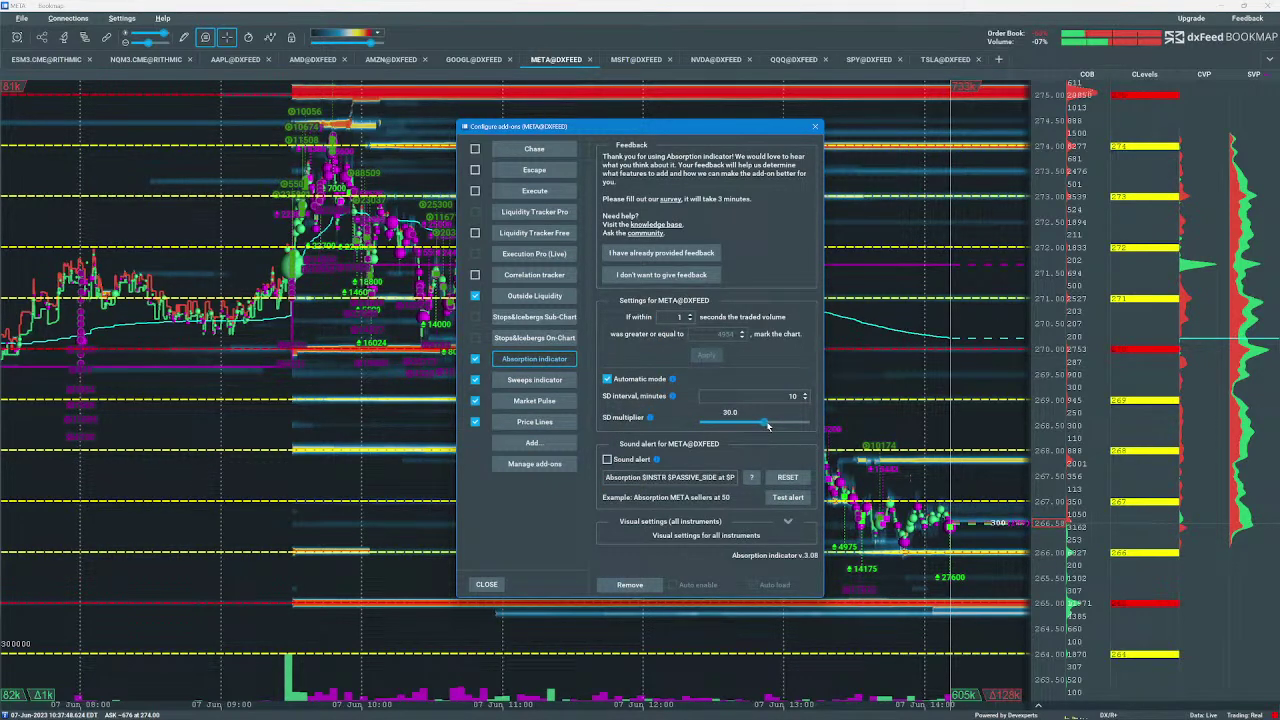
# Step: Set the Sweeps indicator's SD multiplier to 30.0 for META and close the add-on settings
pyautogui.click(535, 380)
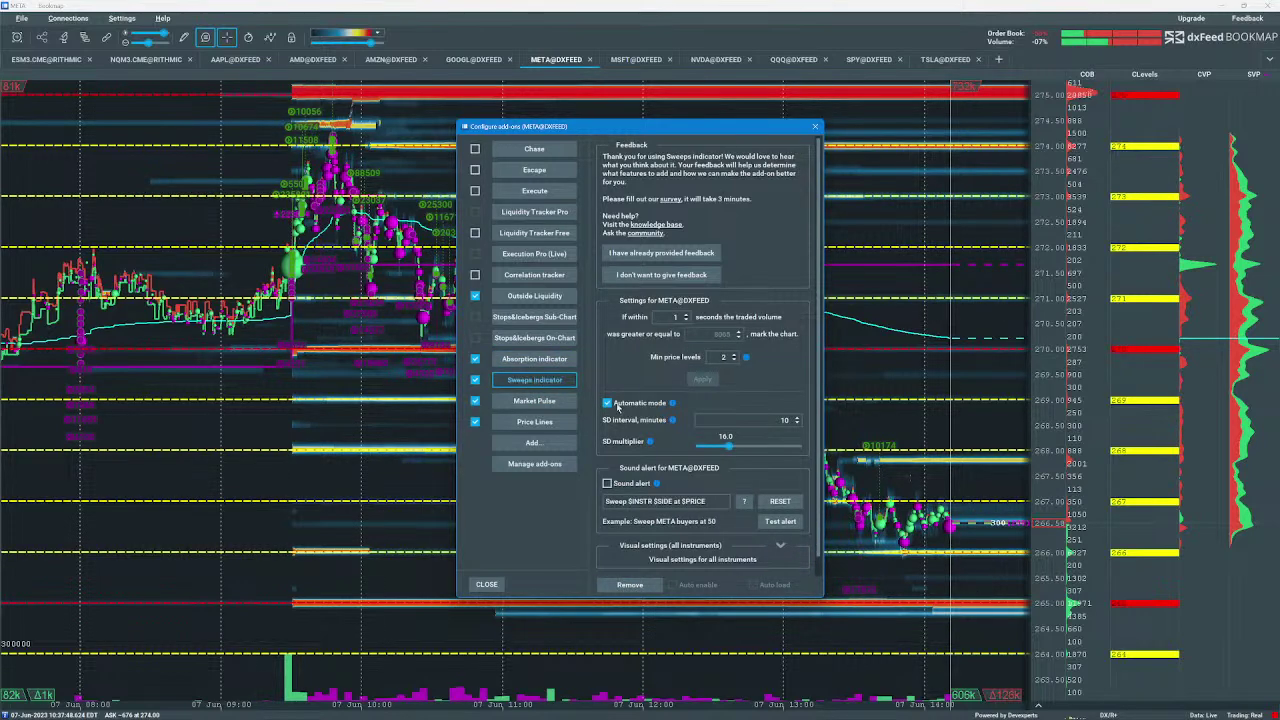
pyautogui.moveTo(728, 447); pyautogui.dragTo(756, 453)
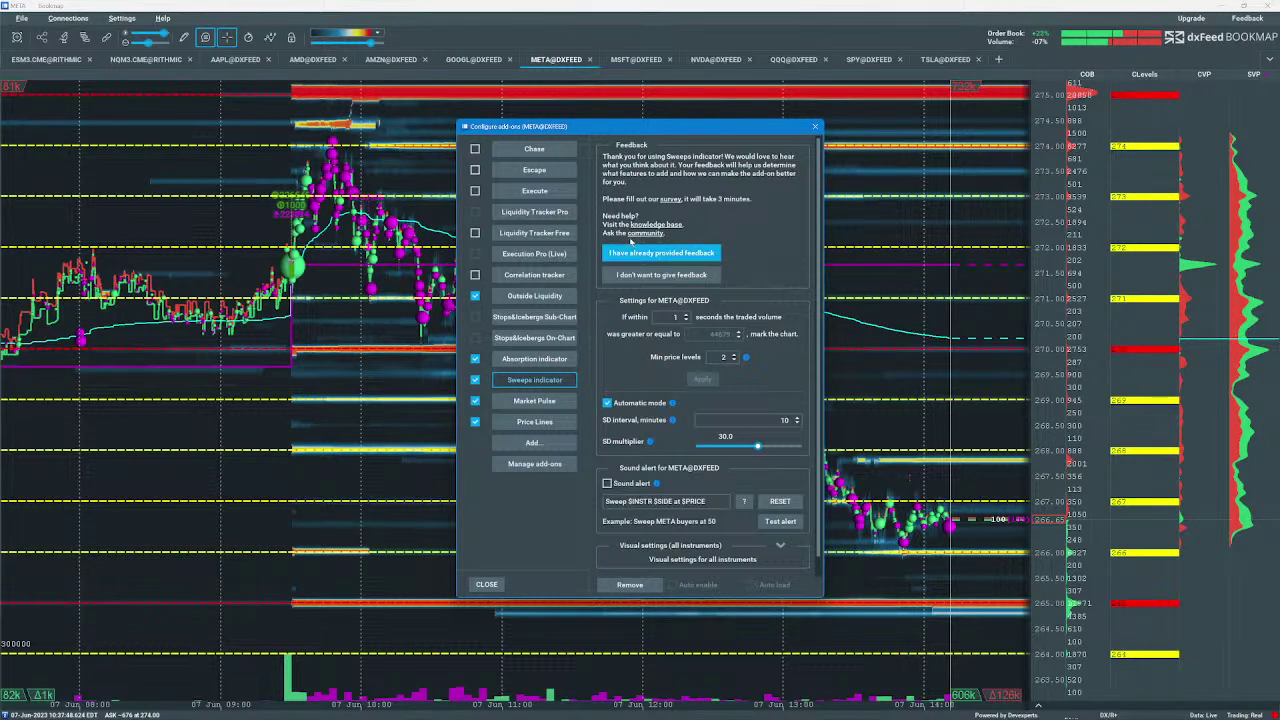
pyautogui.click(487, 584)
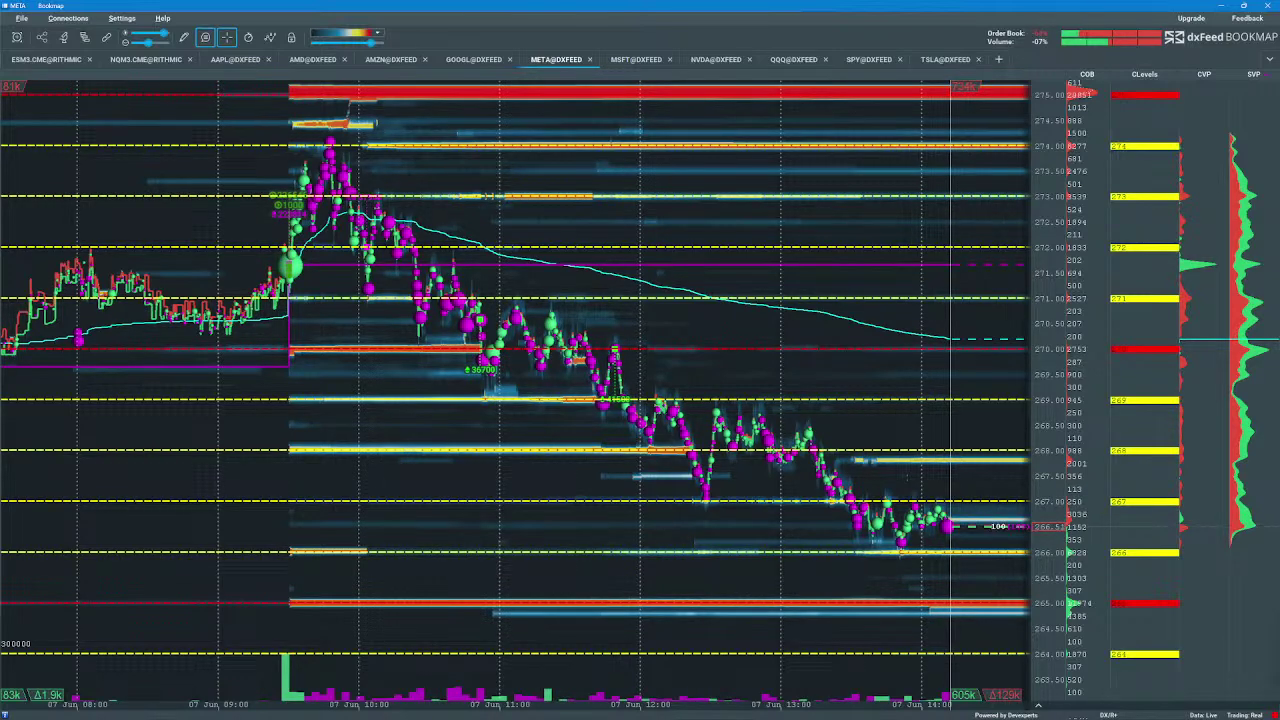
# Step: Switch to SpotGamma and review the HIRO charts of AAPL, AMD, AMZN, GOOGL, META, MSFT, NVDA and TSLA in turn
pyautogui.hotkey('alt', 'Tab')
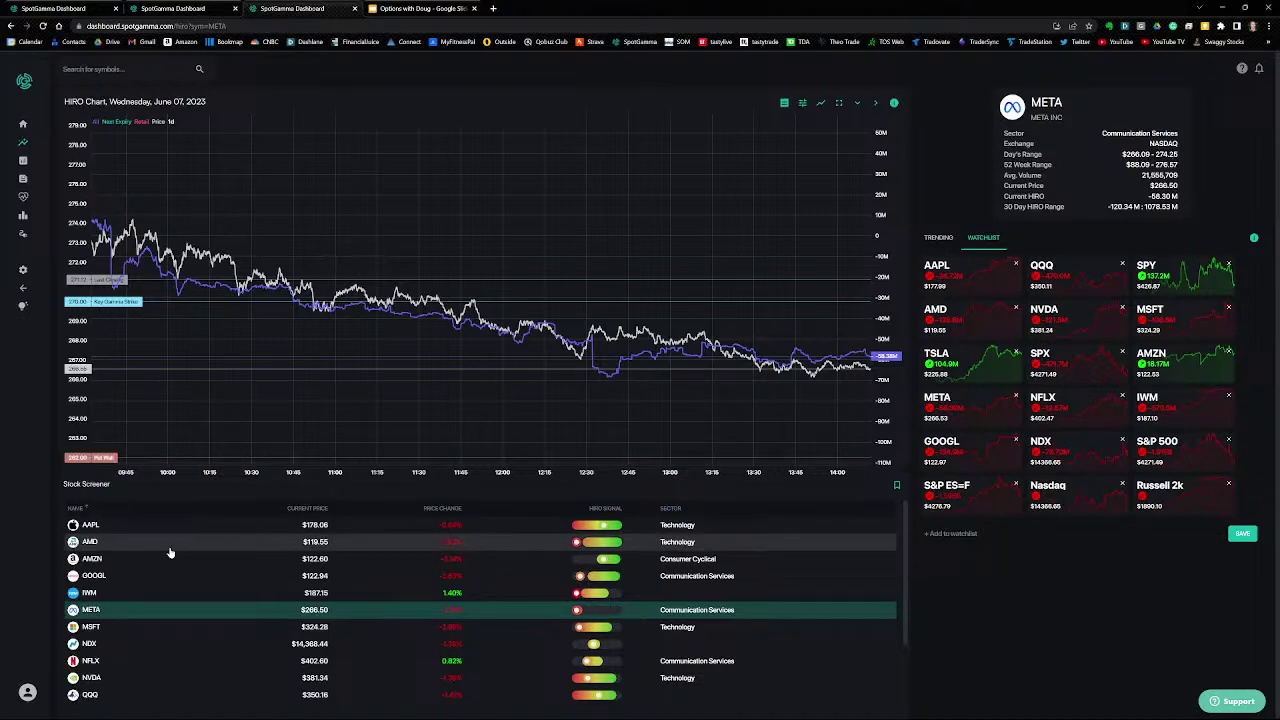
pyautogui.click(97, 532)
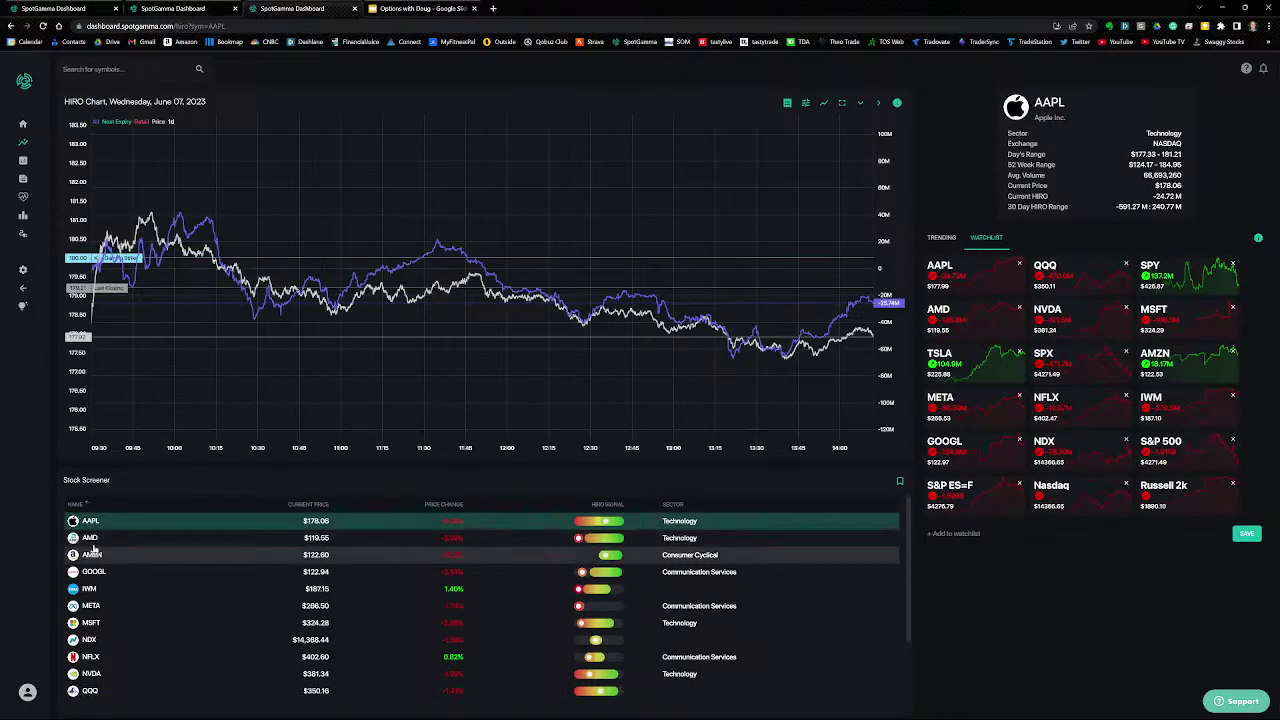
pyautogui.click(92, 544)
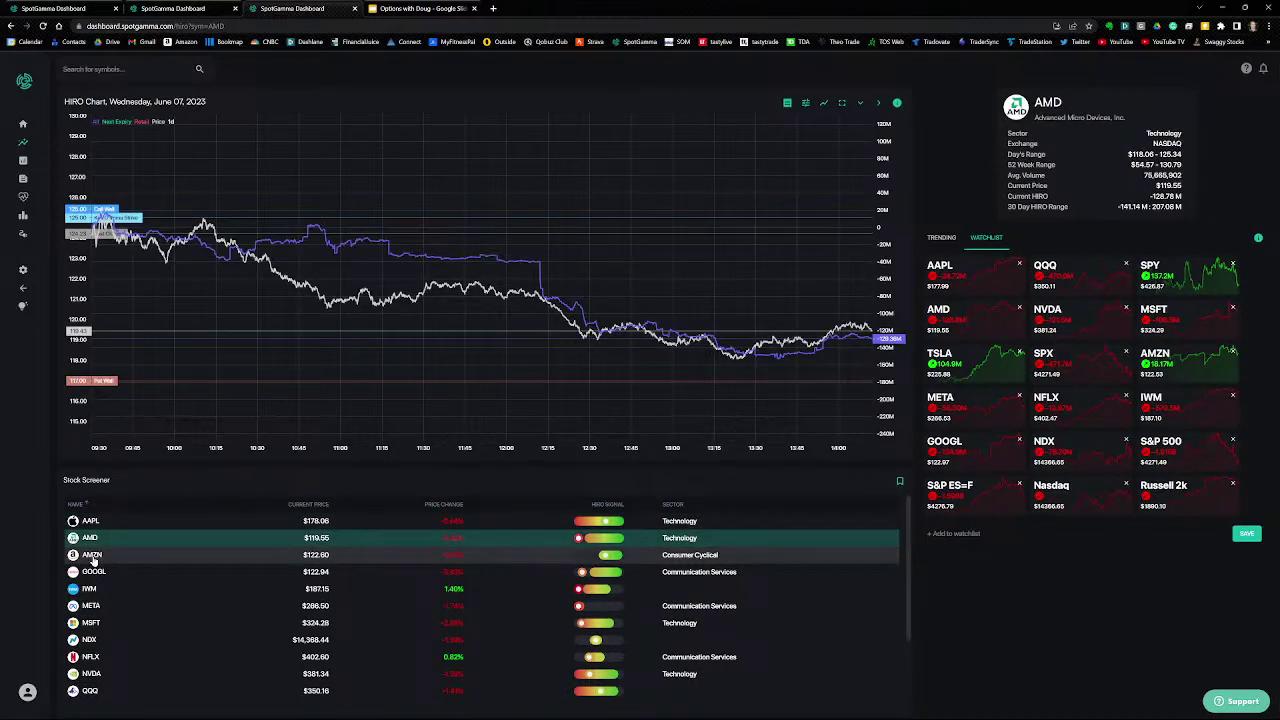
pyautogui.click(92, 556)
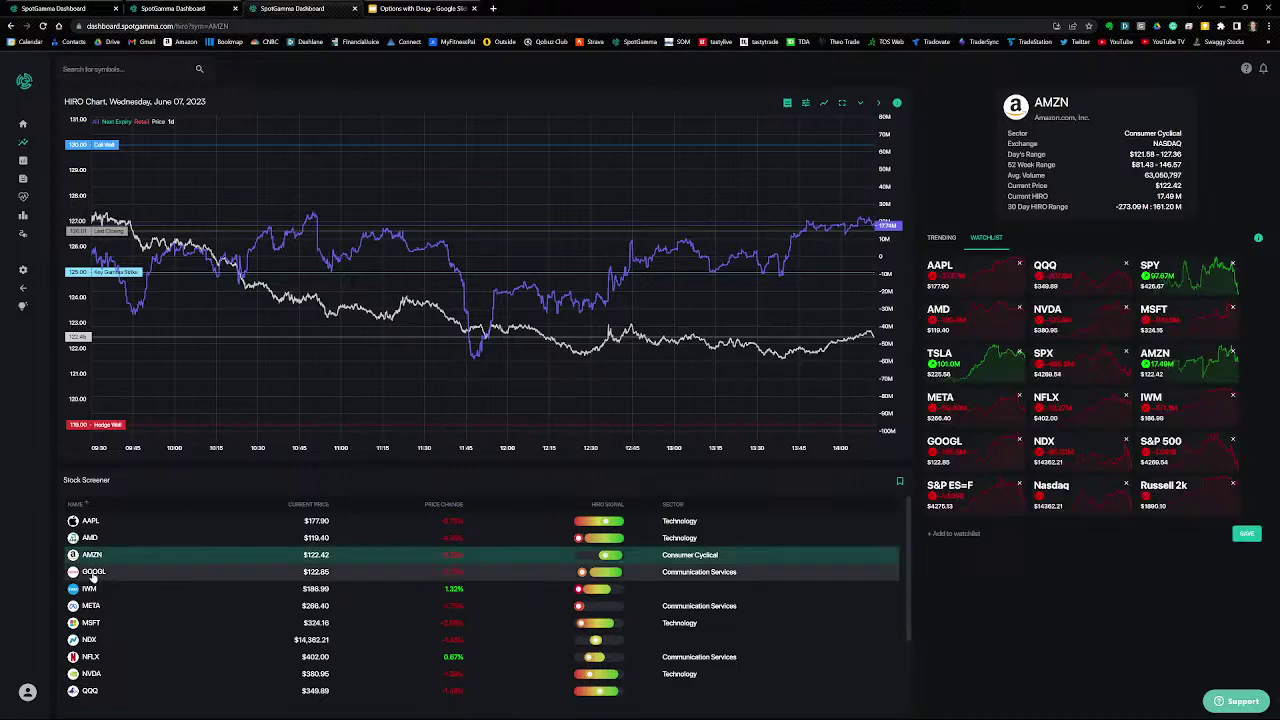
pyautogui.click(92, 572)
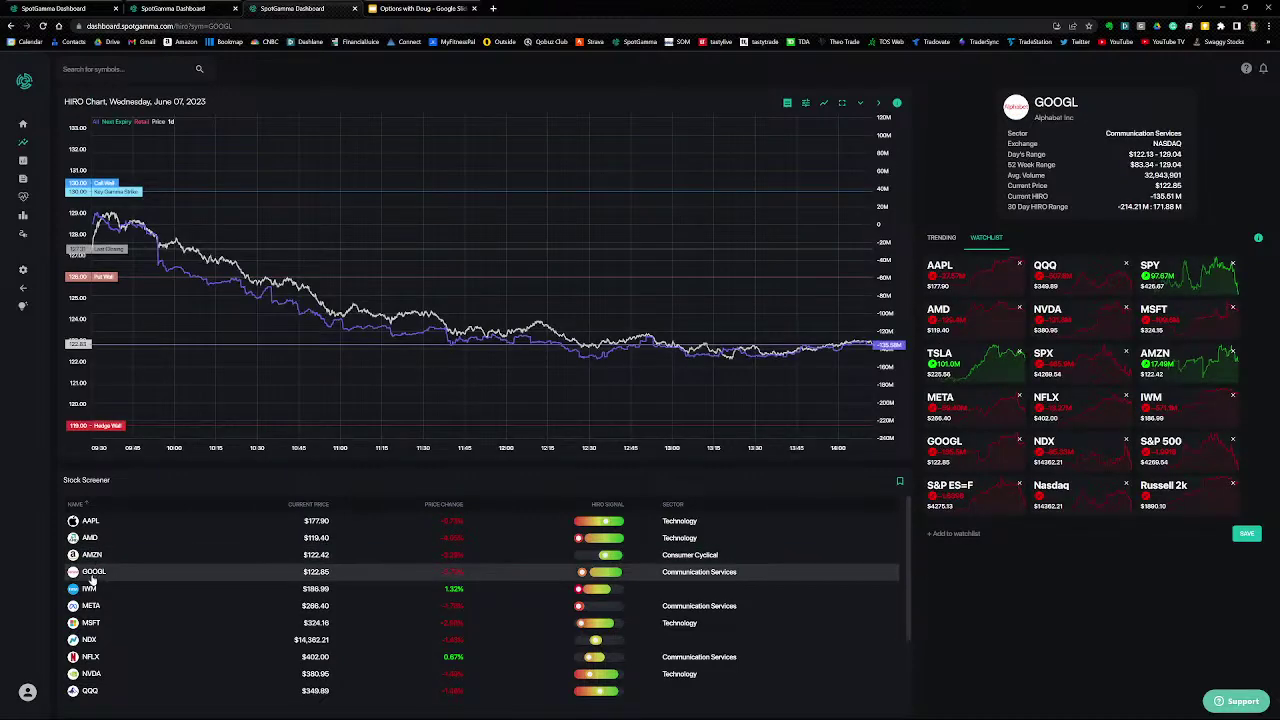
pyautogui.click(90, 606)
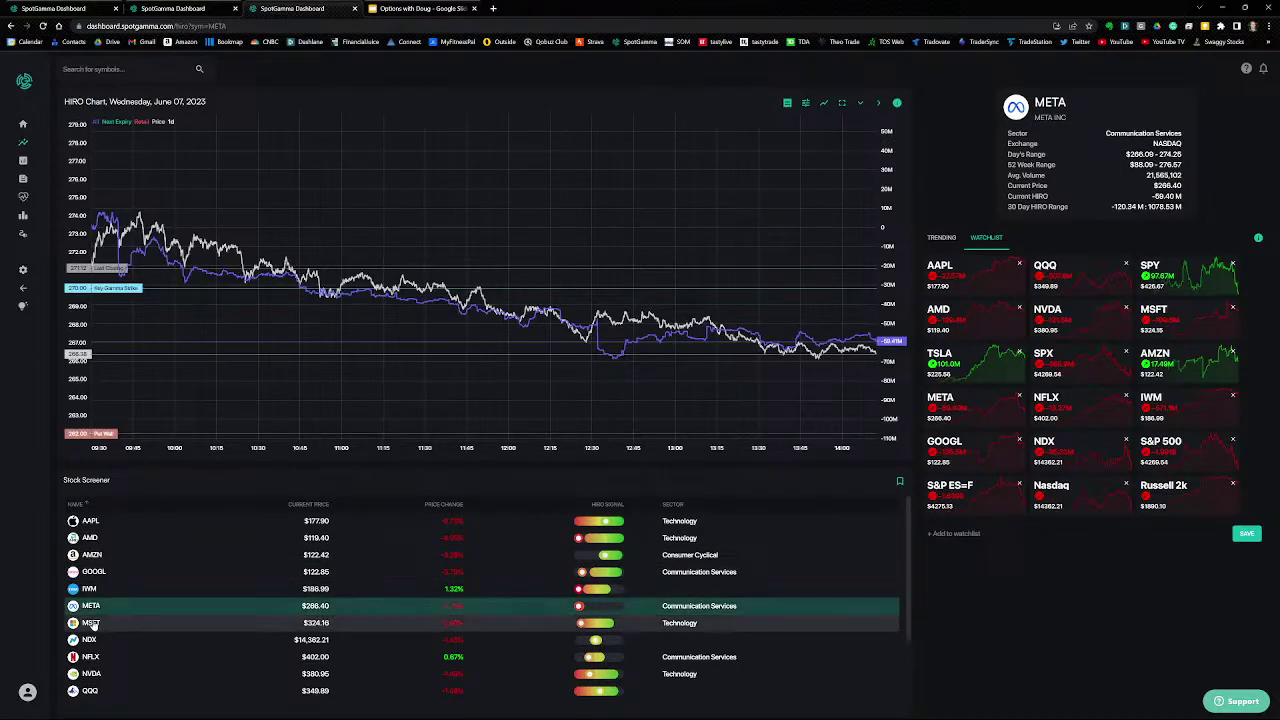
pyautogui.click(90, 623)
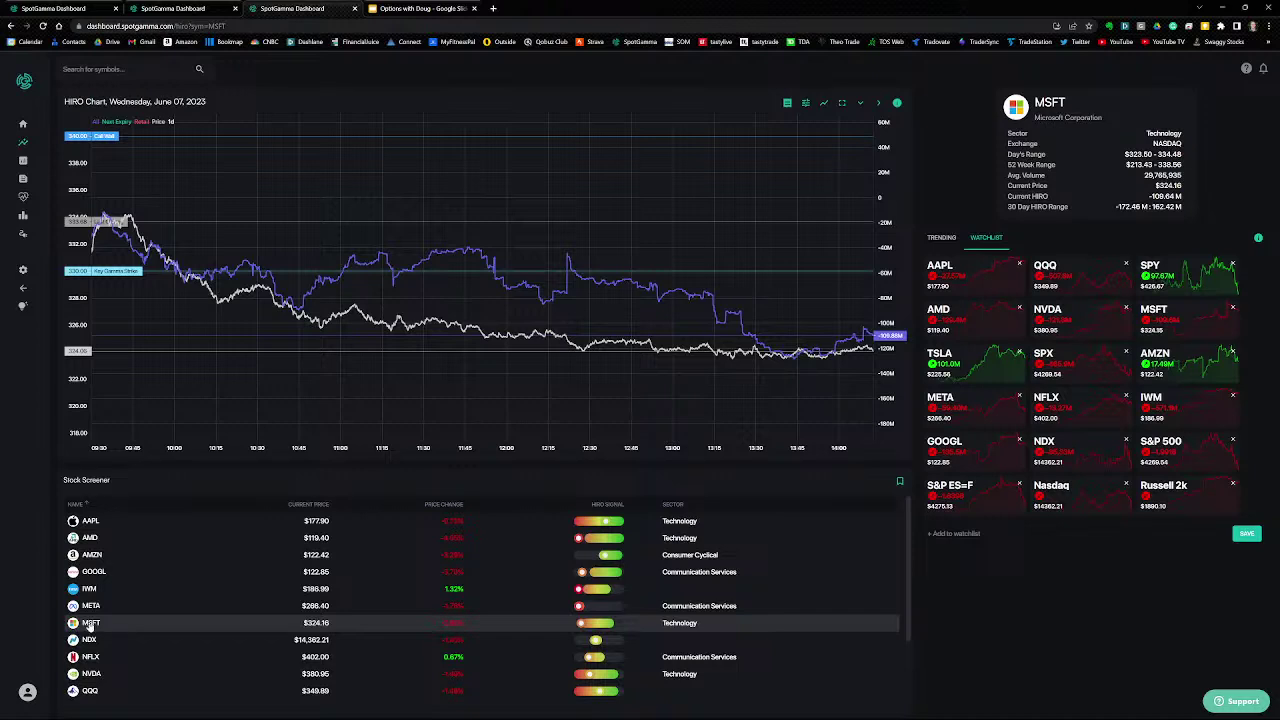
pyautogui.click(91, 674)
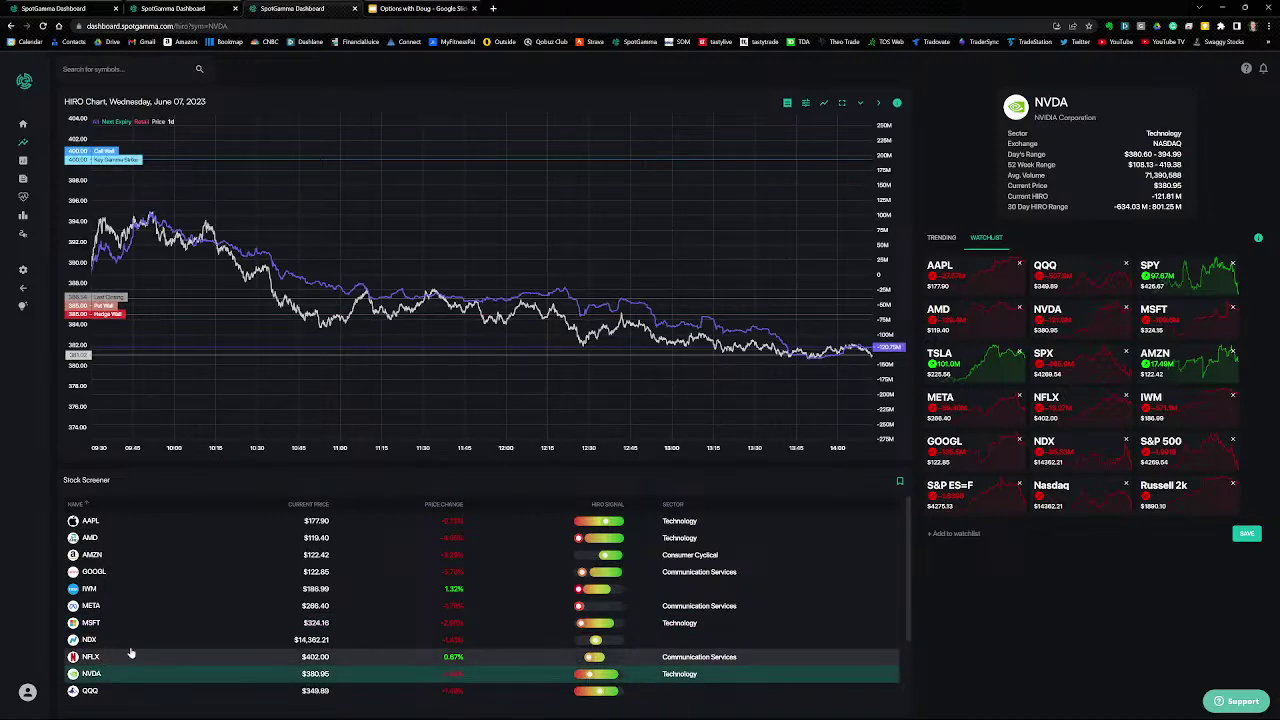
pyautogui.scroll(-2, 123, 655)
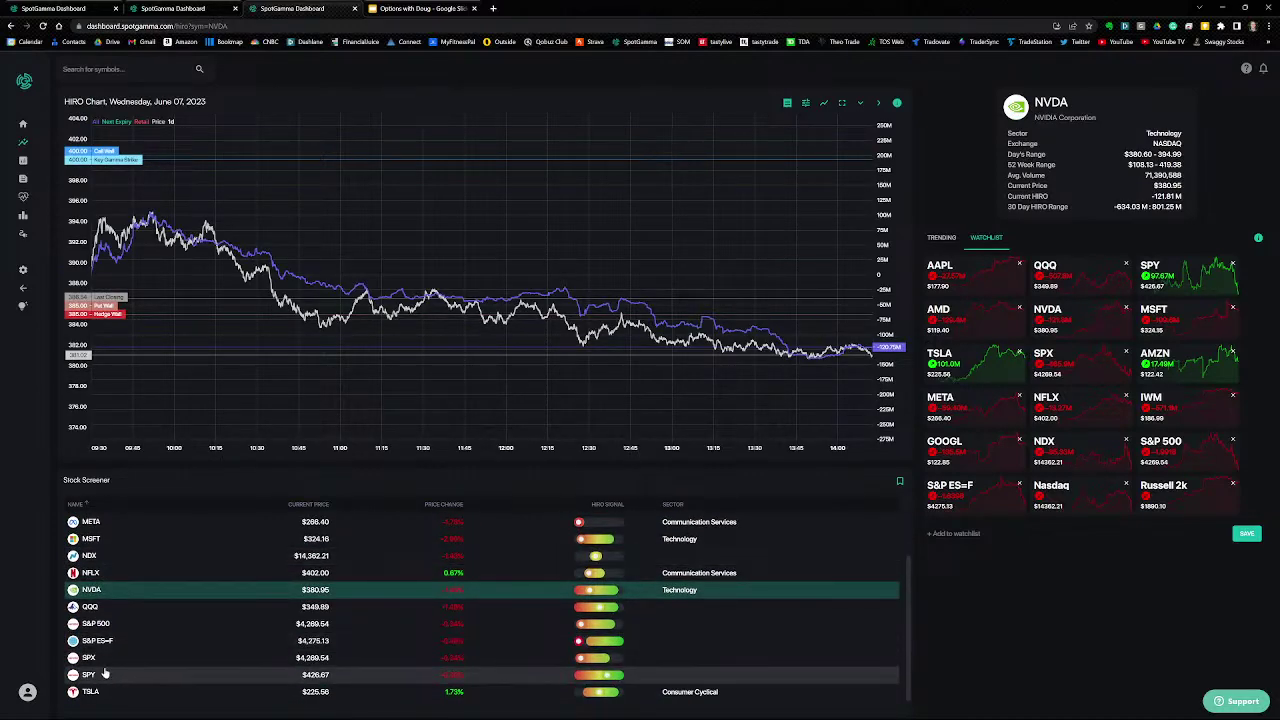
pyautogui.click(94, 691)
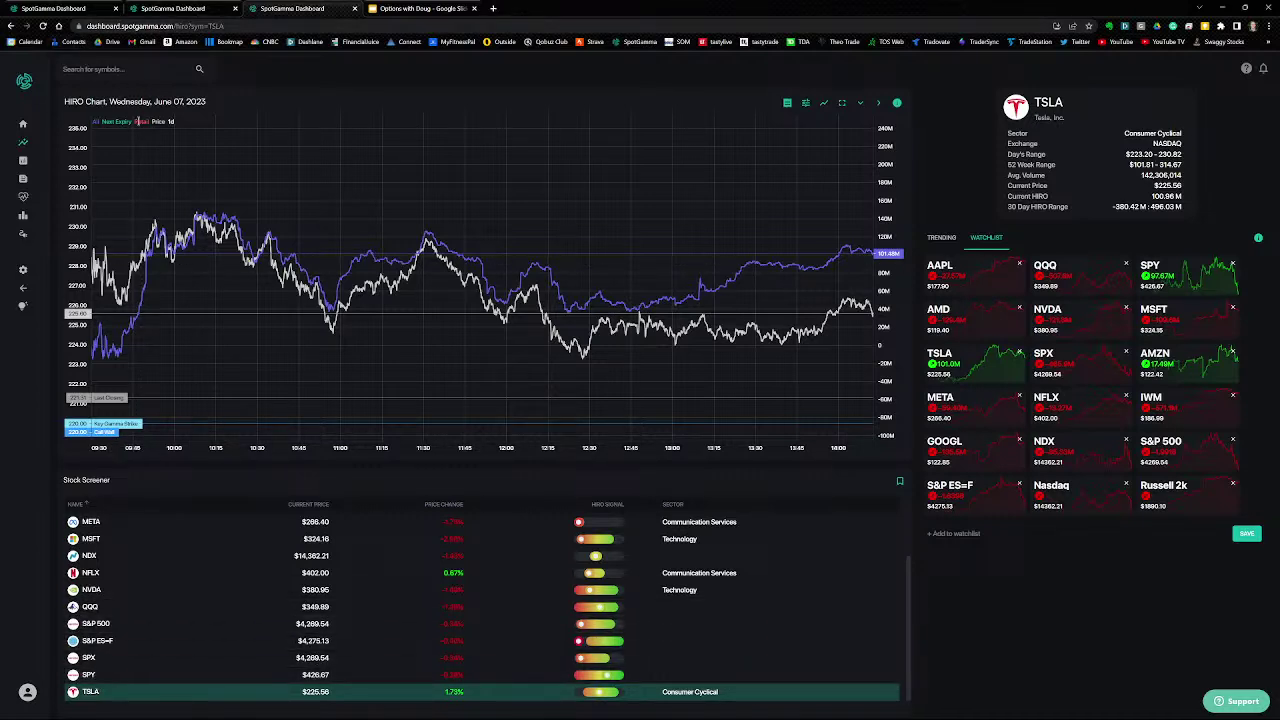
# Step: Search the symbols for CAT and open its HIRO page
pyautogui.click(99, 69)
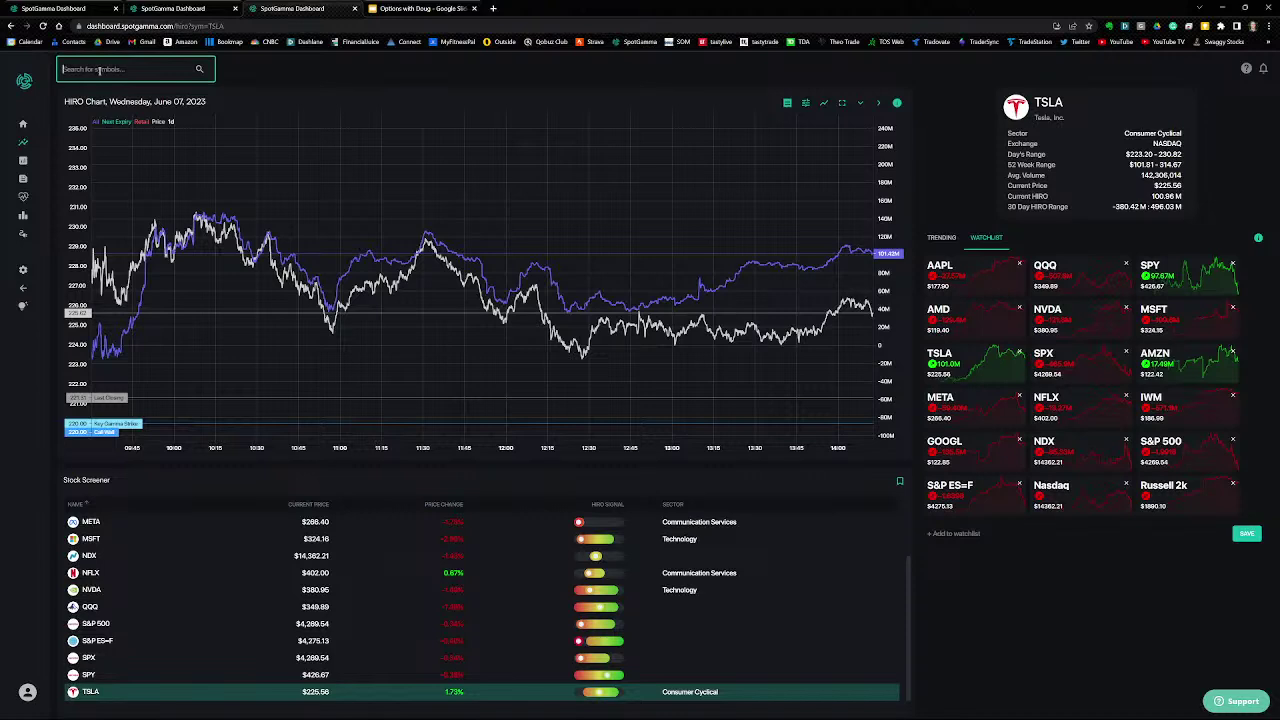
pyautogui.write('cat')
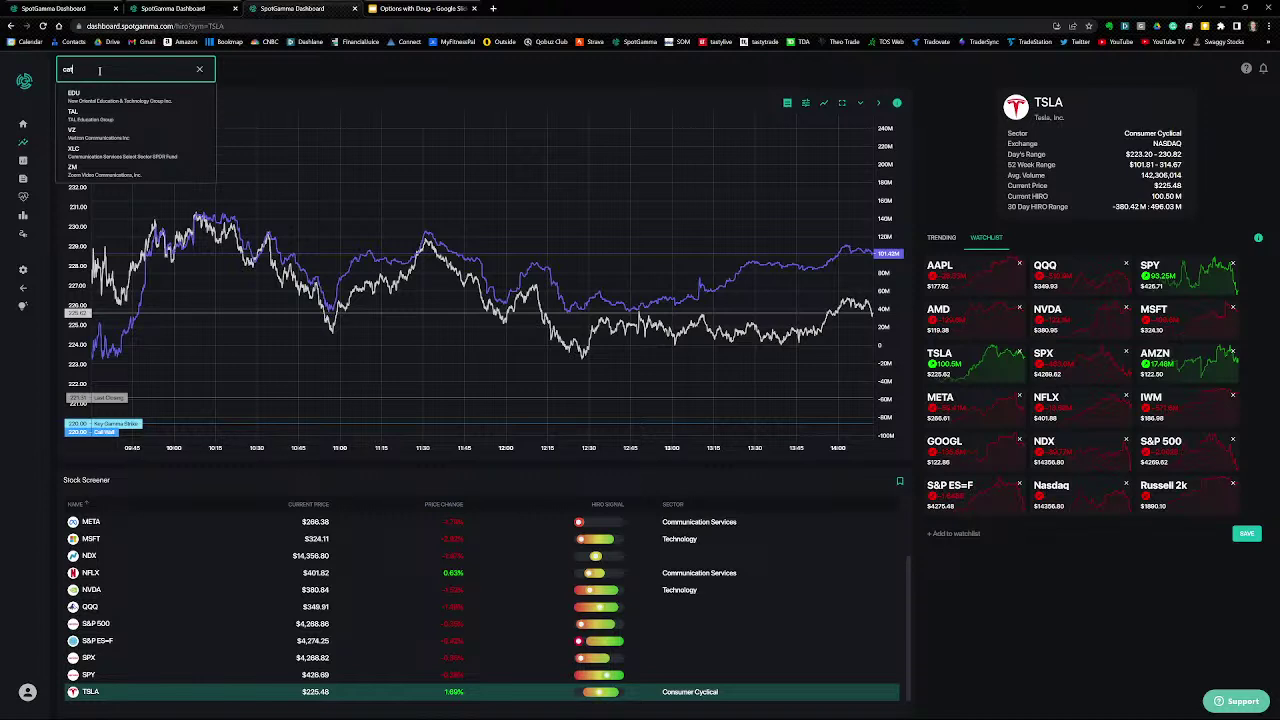
pyautogui.press('Return')
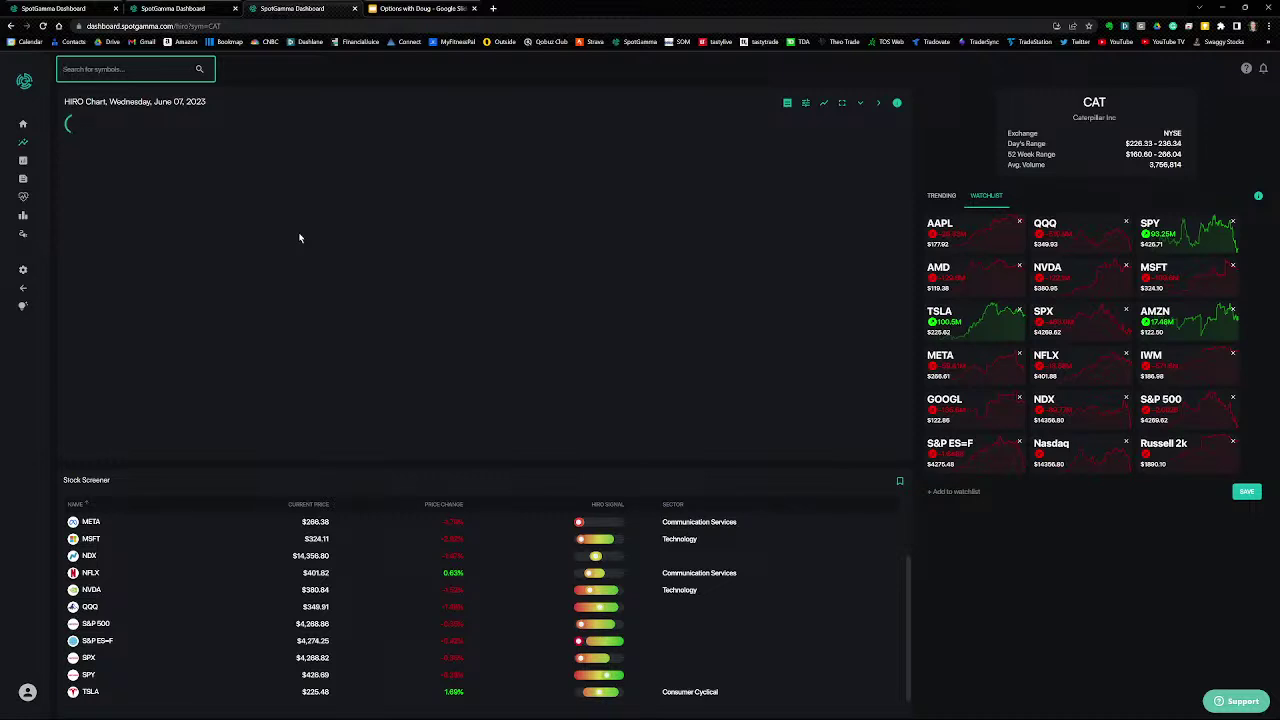
# Step: Show all instruments in the Stock Screener, view ABBV's HIRO chart, browse the list, and restore the watchlist-only filter
pyautogui.click(899, 483)
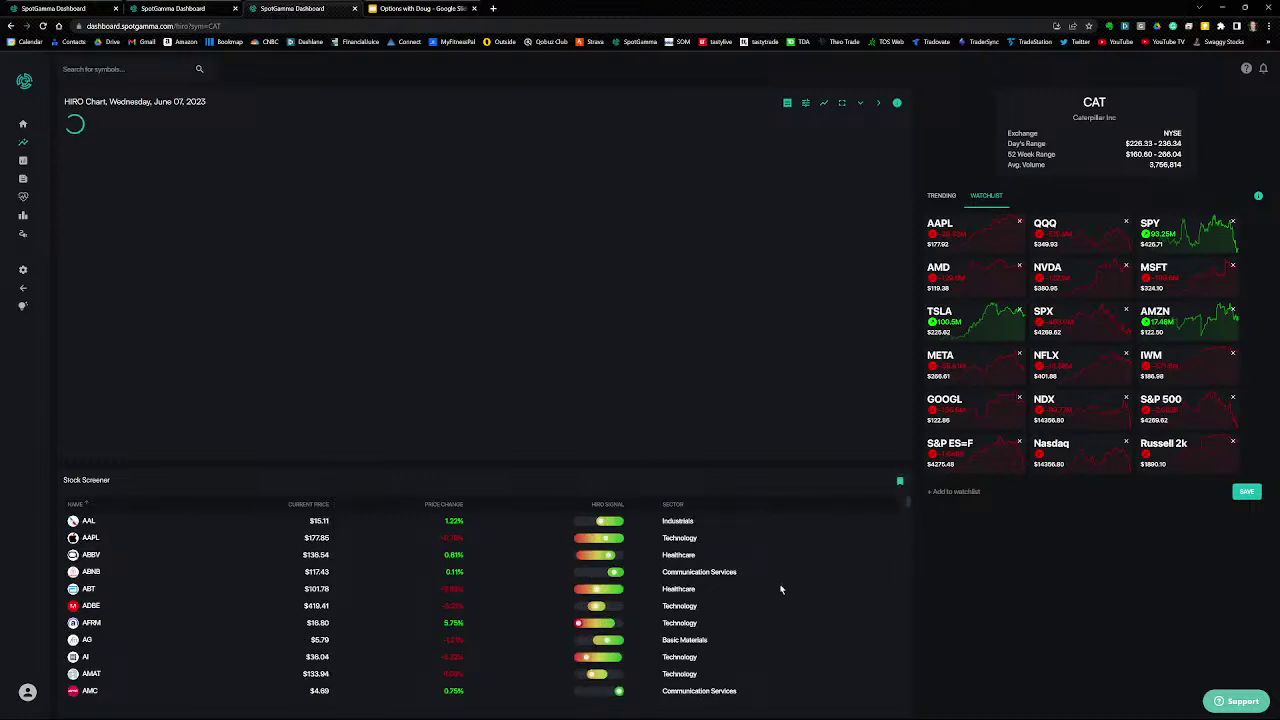
pyautogui.click(870, 555)
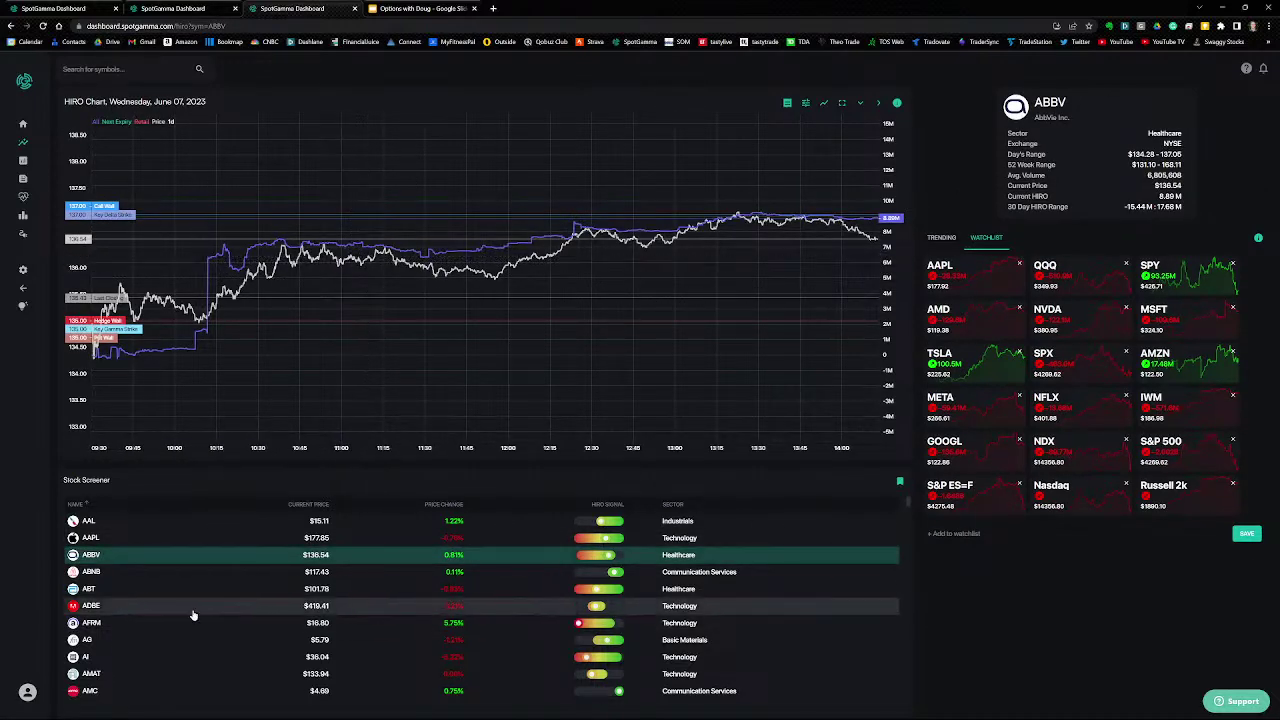
pyautogui.scroll(-10, 191, 606)
pyautogui.scroll(-3, 193, 608)
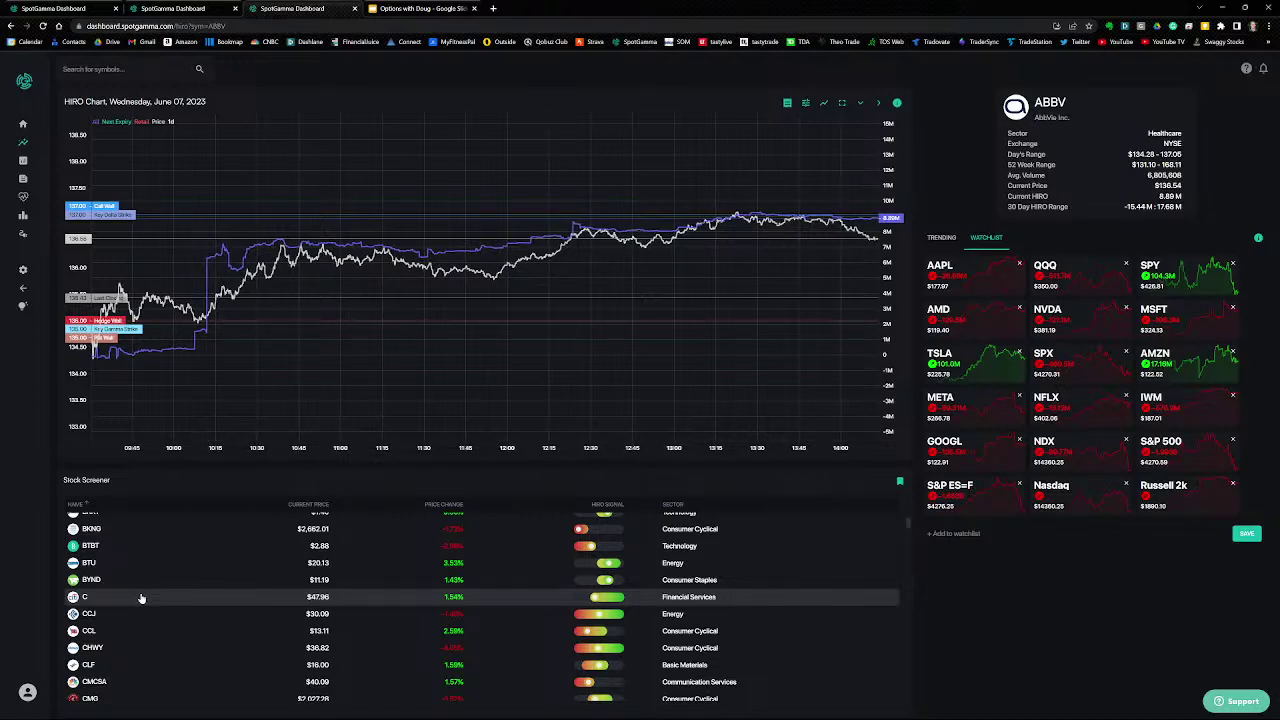
pyautogui.scroll(5, 245, 606)
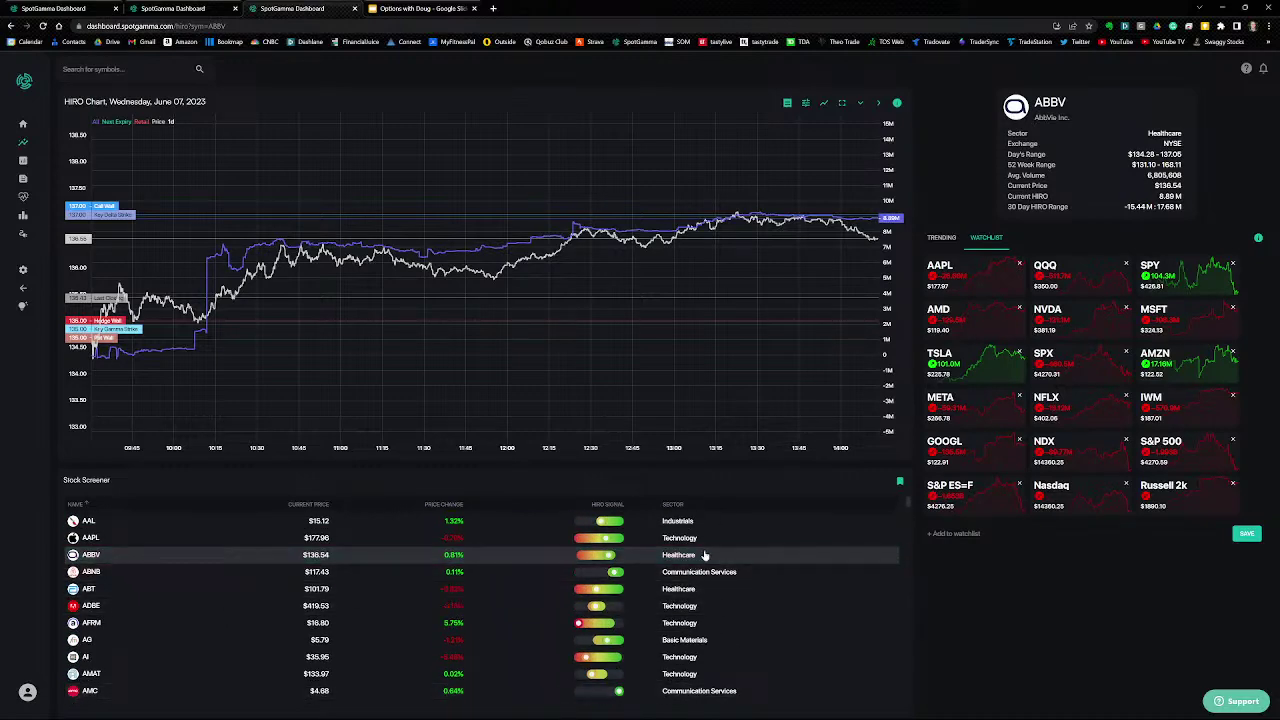
pyautogui.click(900, 486)
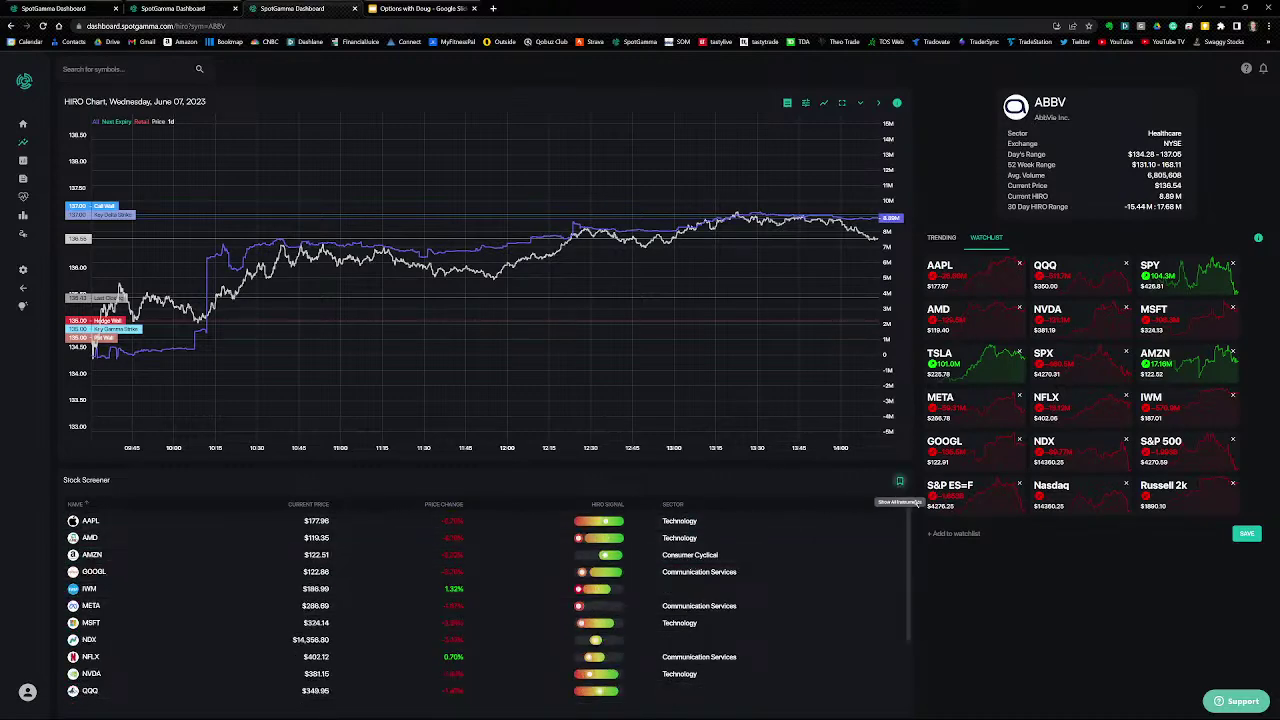
# Step: Open the combined S&P 500 HIRO chart at full size and set its visible time range to about 09:10 to 14:10
pyautogui.click(1185, 455)
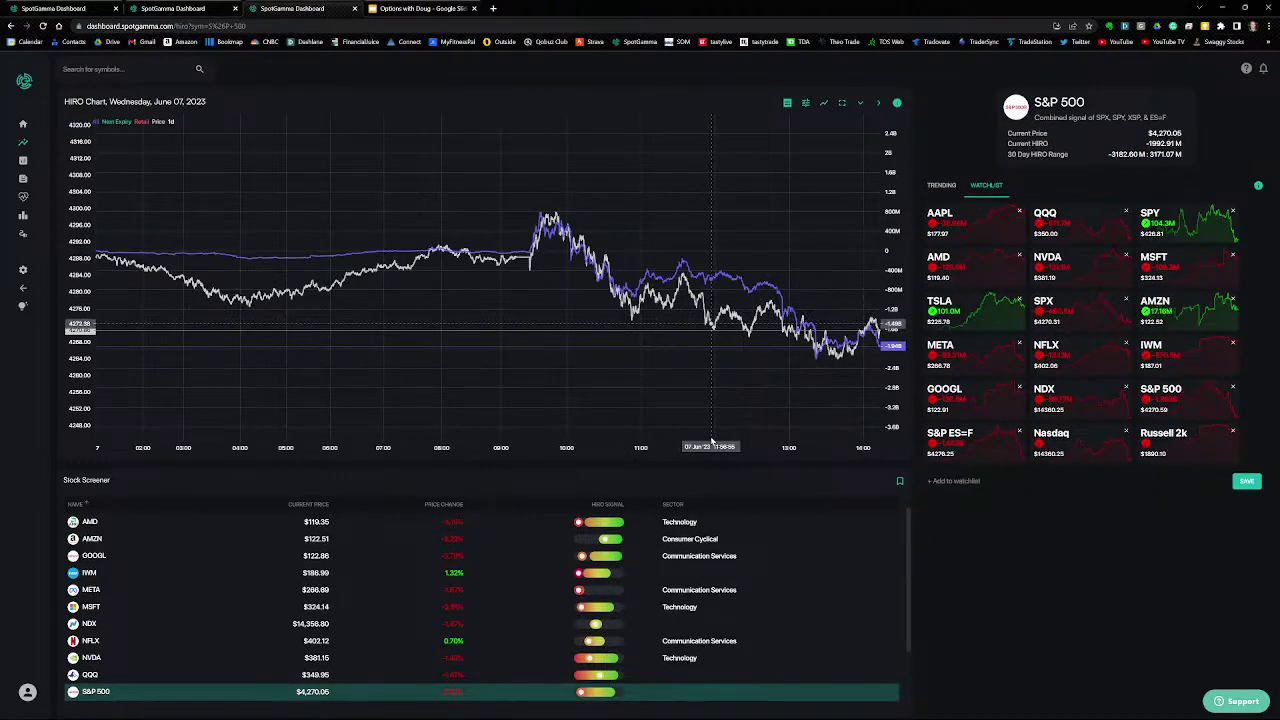
pyautogui.scroll(5, 712, 297)
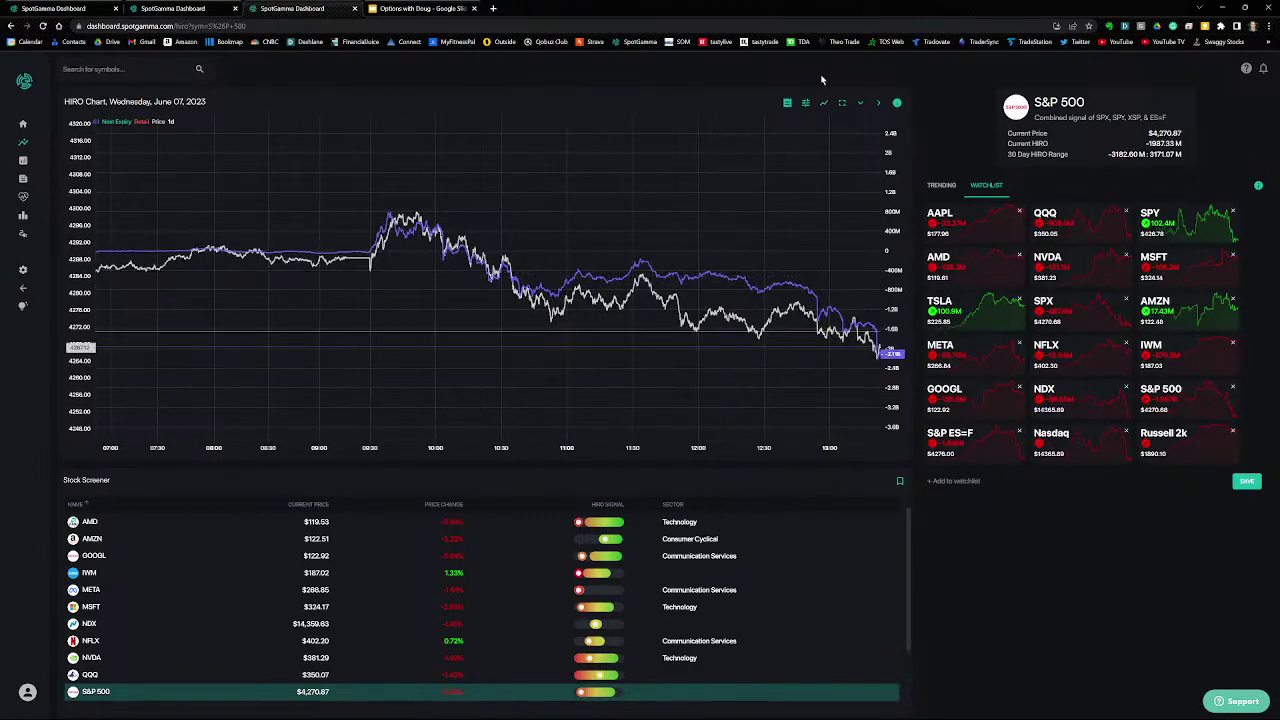
pyautogui.click(841, 104)
pyautogui.scroll(3, 711, 289)
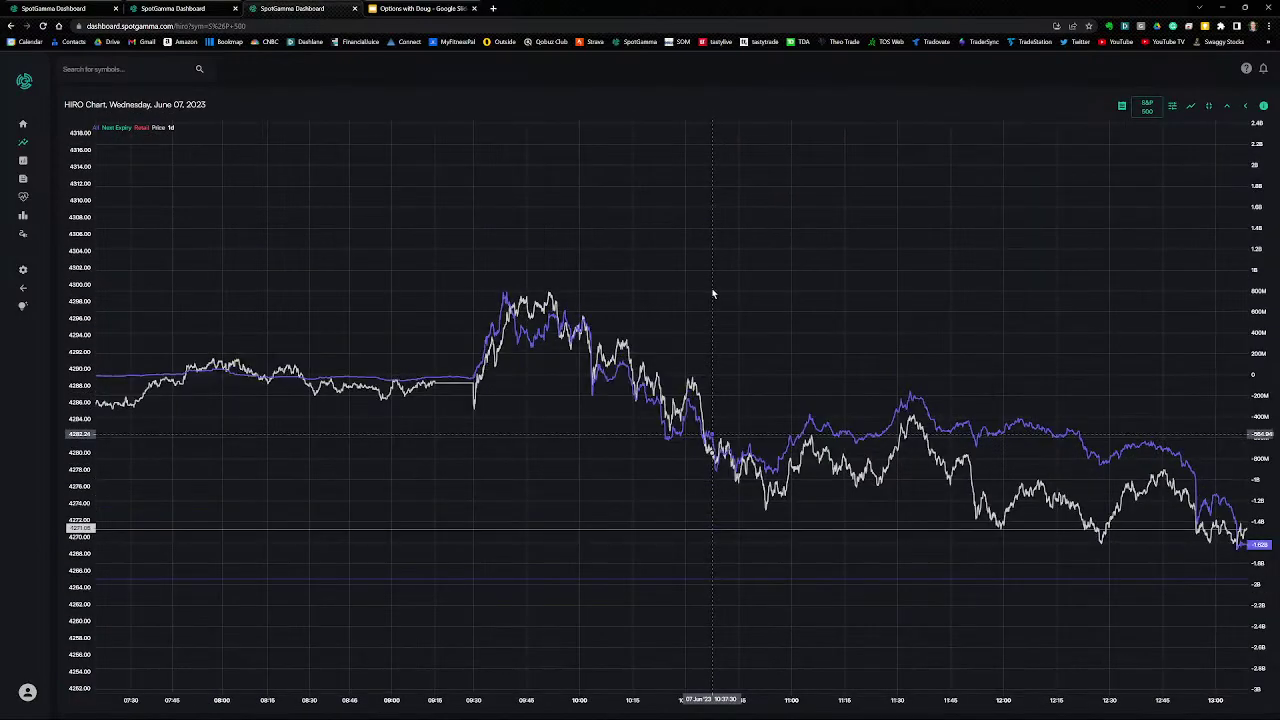
pyautogui.moveTo(813, 284); pyautogui.dragTo(443, 229)
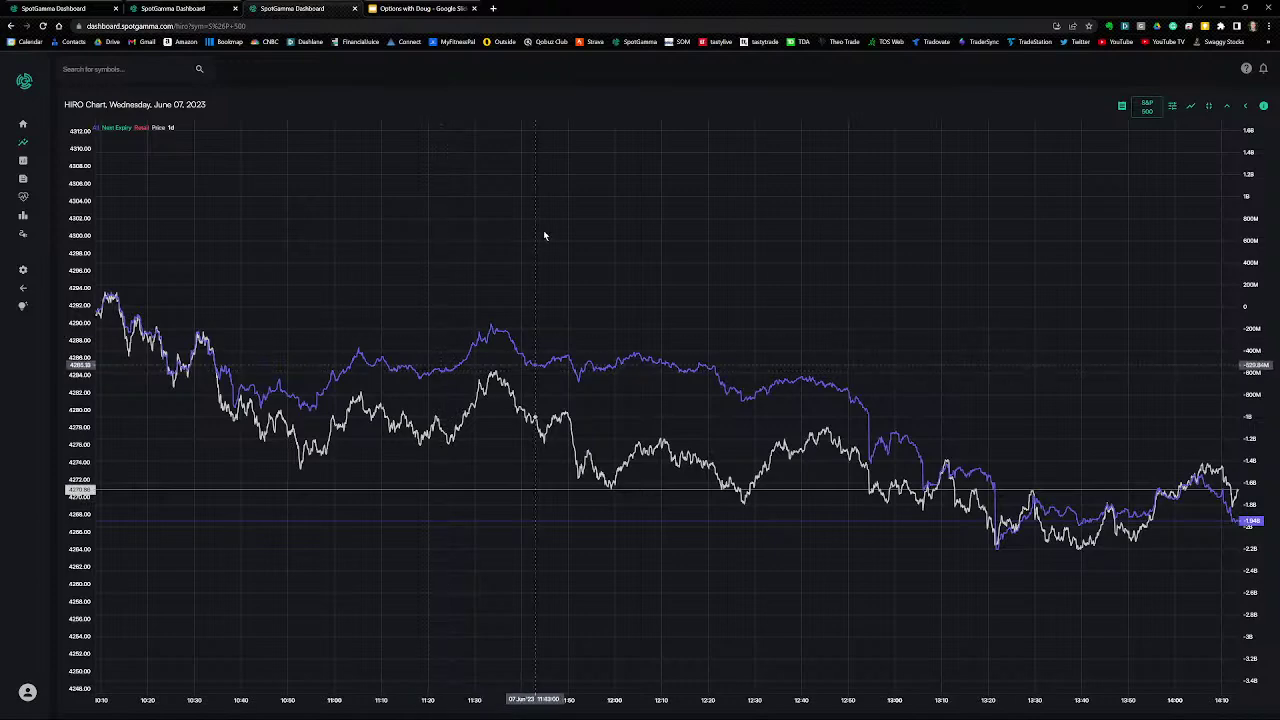
pyautogui.scroll(-2, 543, 235)
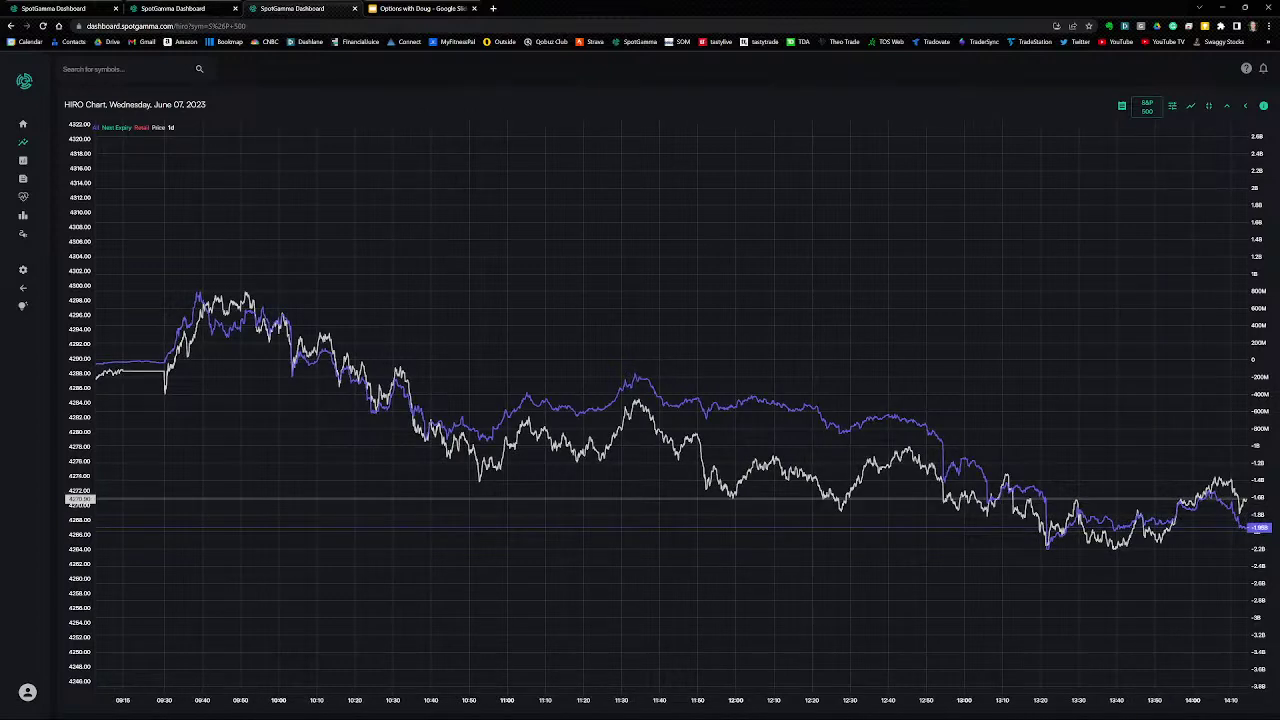
# Step: Switch to Bookmap, view the ESM3 chart from about 11:00 to 14:15, and mark the lows between 13:20 and 13:40 with arrows
pyautogui.hotkey('alt', 'Tab')
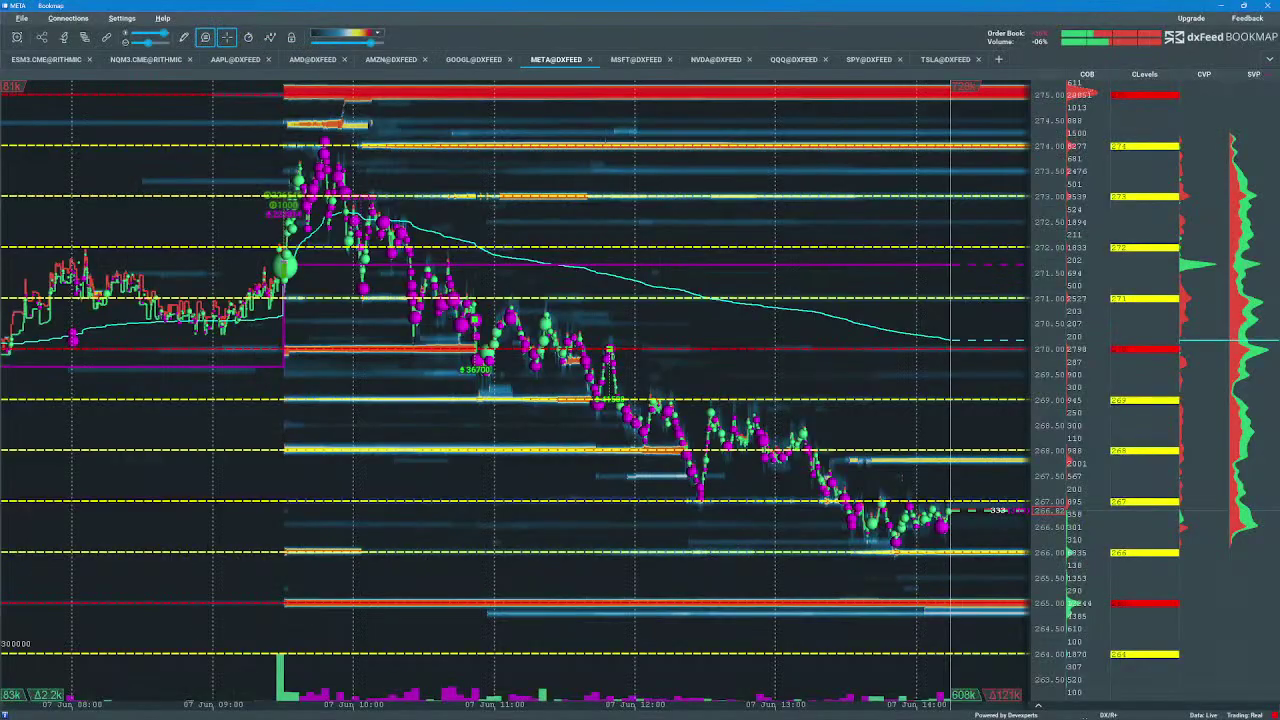
pyautogui.click(42, 60)
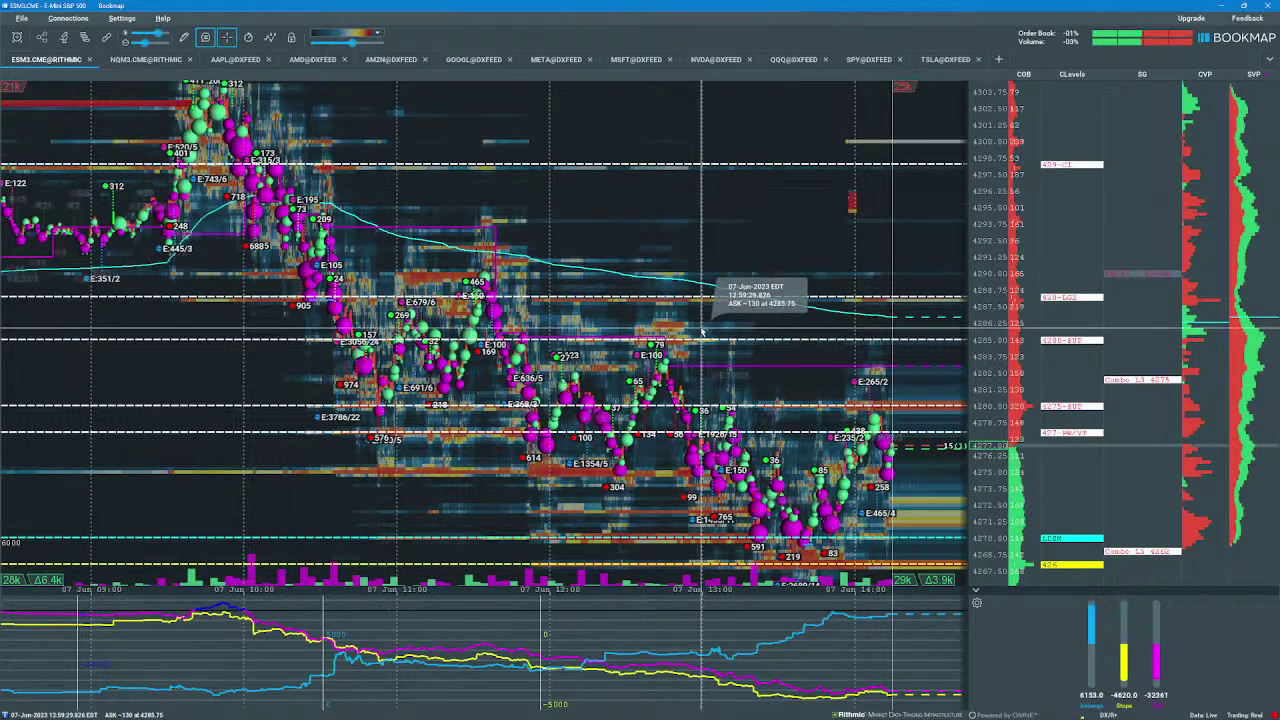
pyautogui.scroll(5, 740, 300)
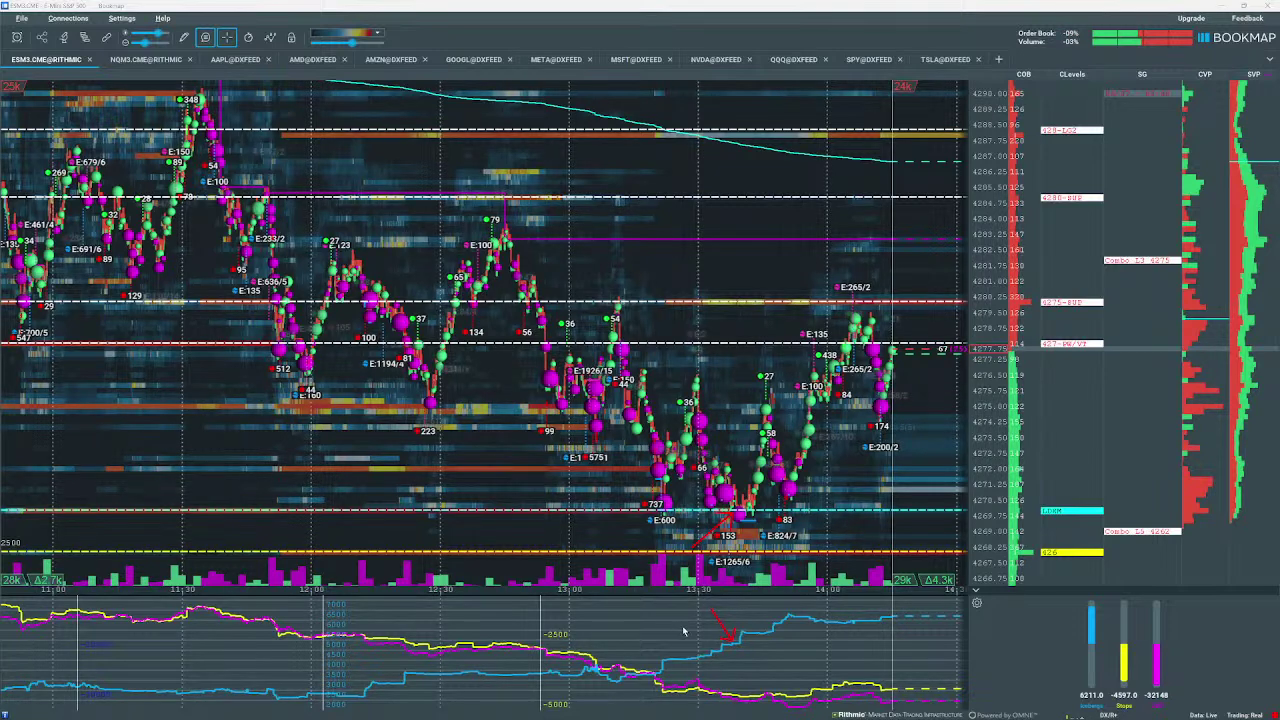
pyautogui.moveTo(684, 630); pyautogui.dragTo(728, 570)
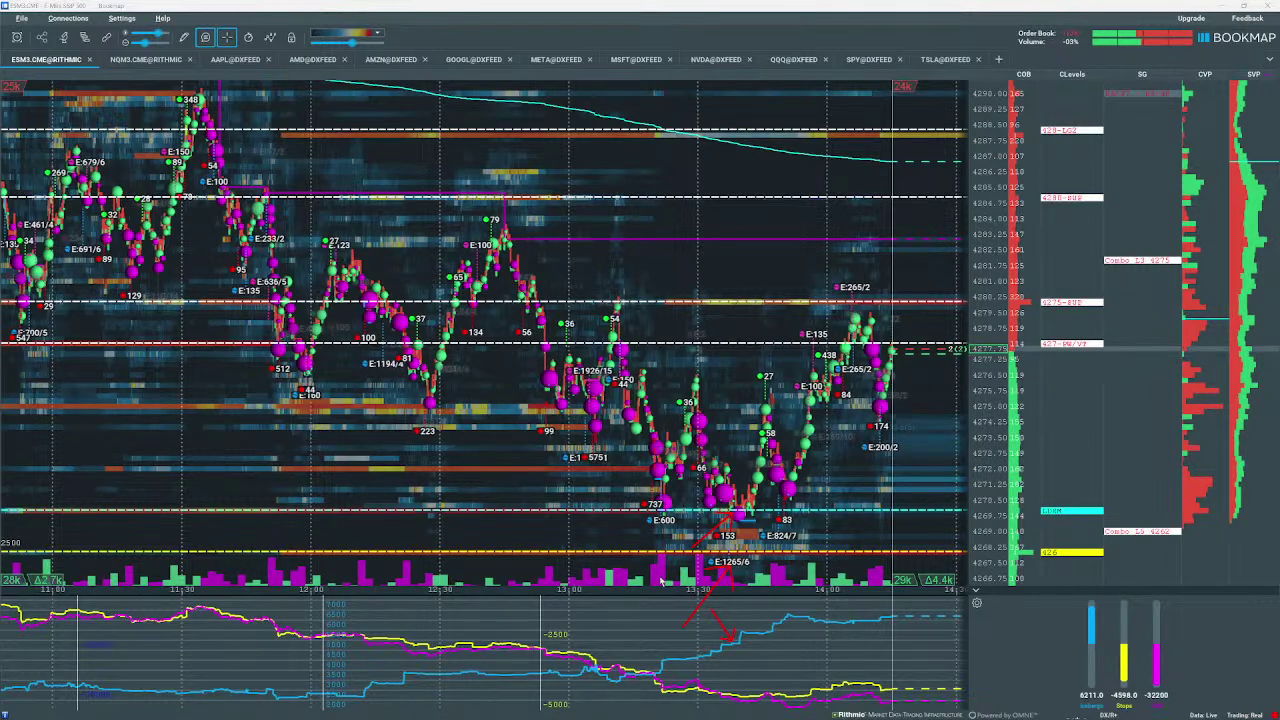
pyautogui.moveTo(630, 578); pyautogui.dragTo(662, 530)
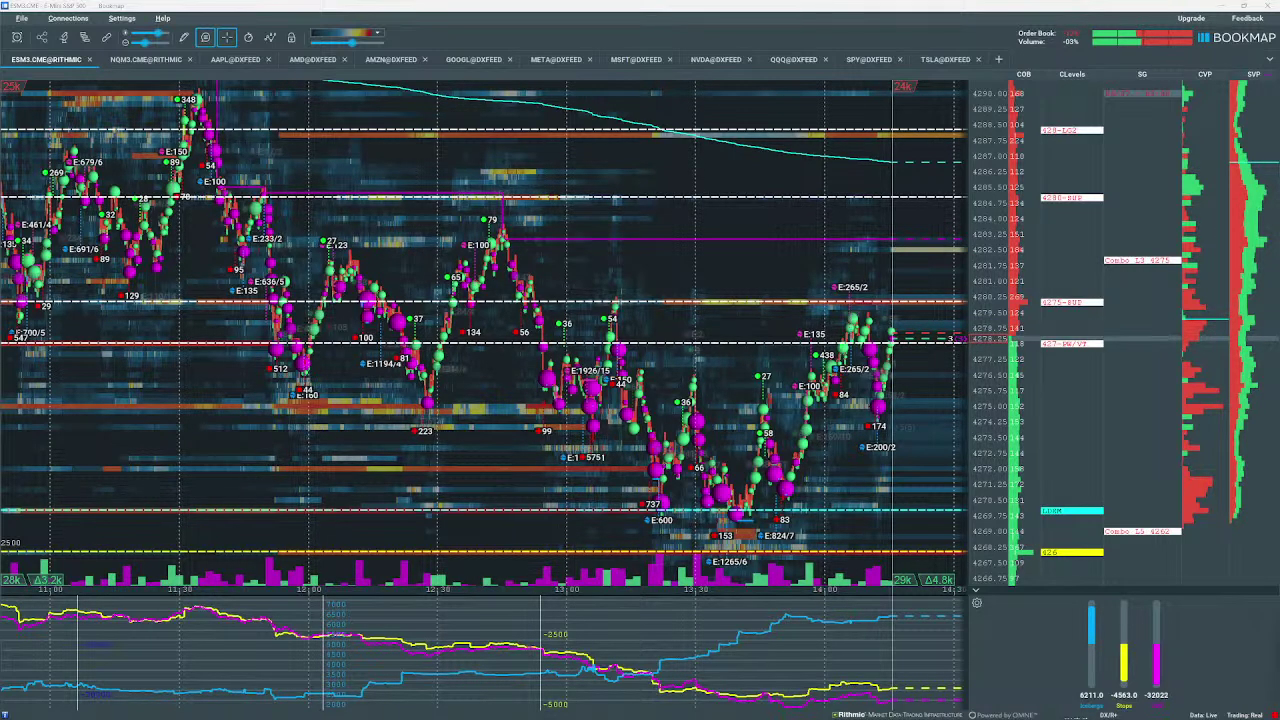
# Step: Switch to SpotGamma and narrow the S&P 500 HIRO chart's time range to about 12:40 to 14:15
pyautogui.hotkey('alt', 'Tab')
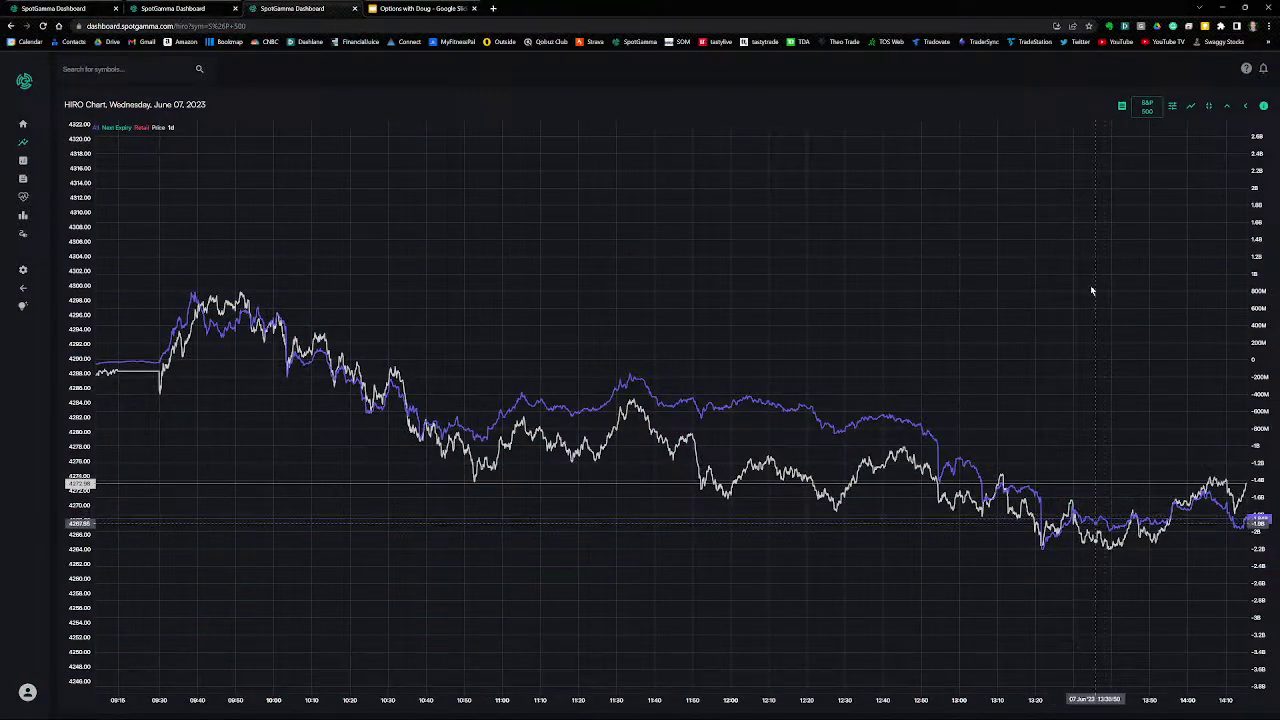
pyautogui.scroll(3, 1100, 300)
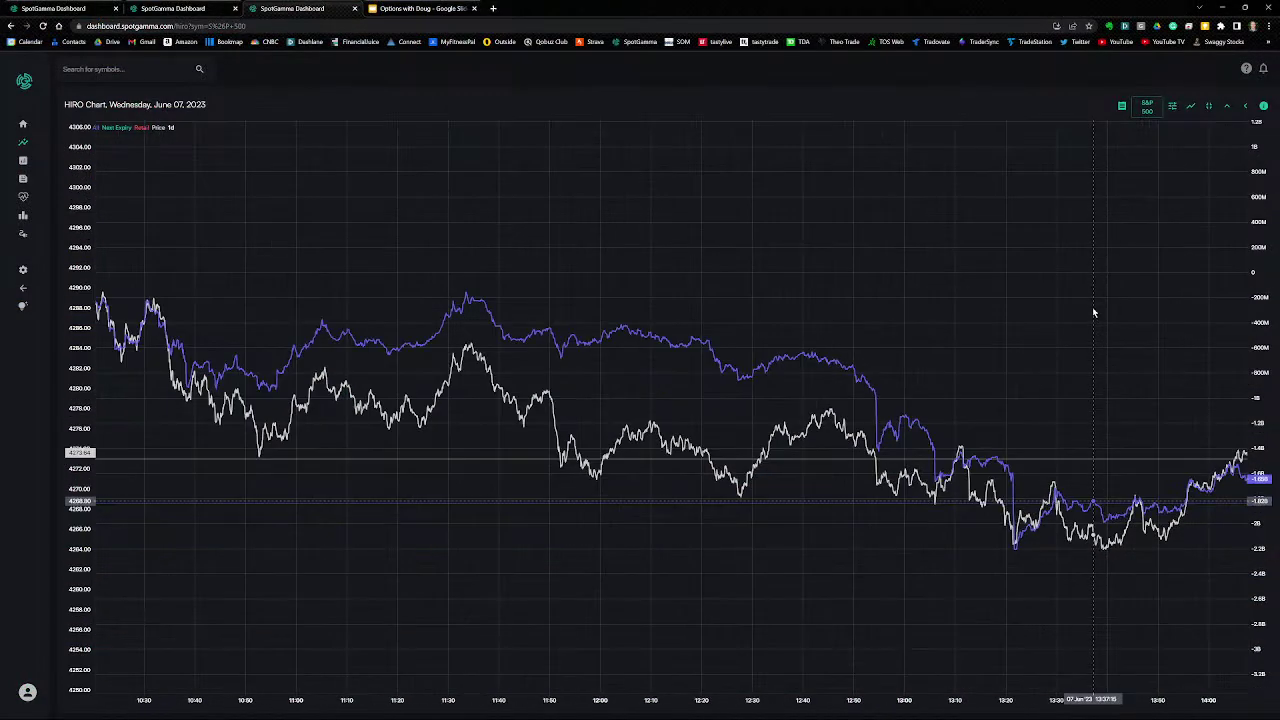
pyautogui.scroll(5, 946, 321)
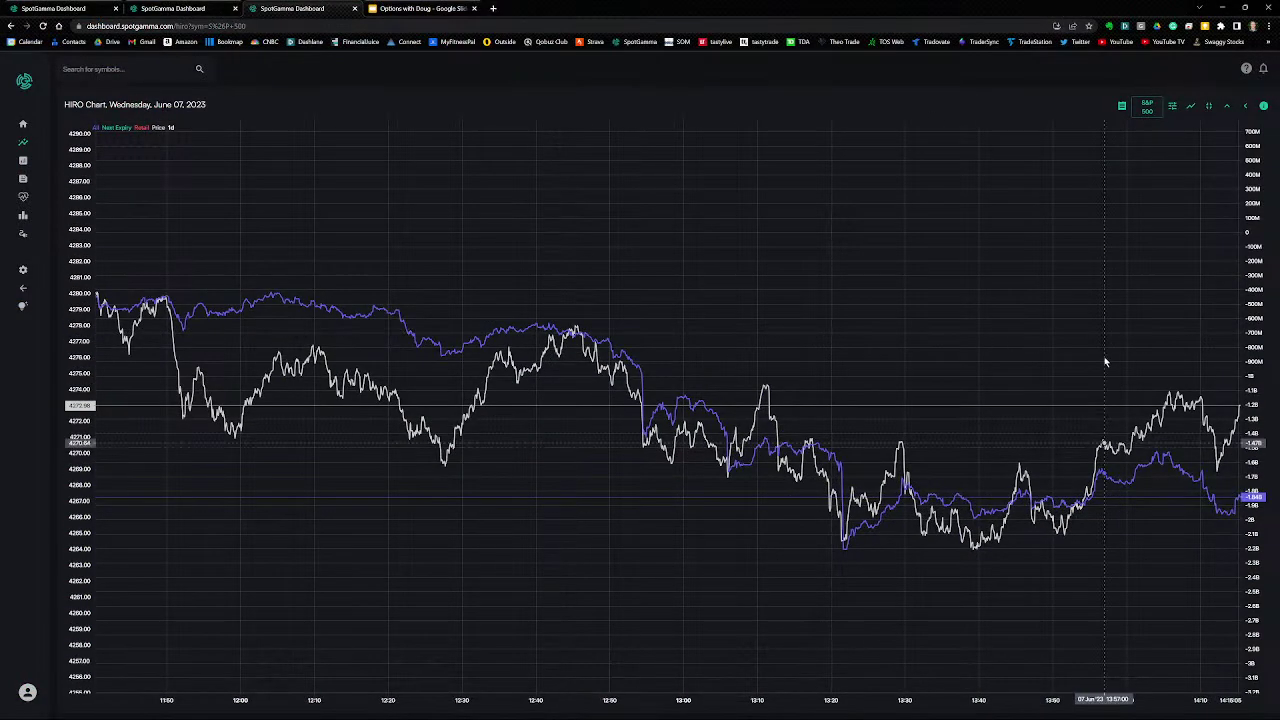
pyautogui.scroll(3, 1080, 369)
pyautogui.moveTo(754, 327); pyautogui.dragTo(709, 320)
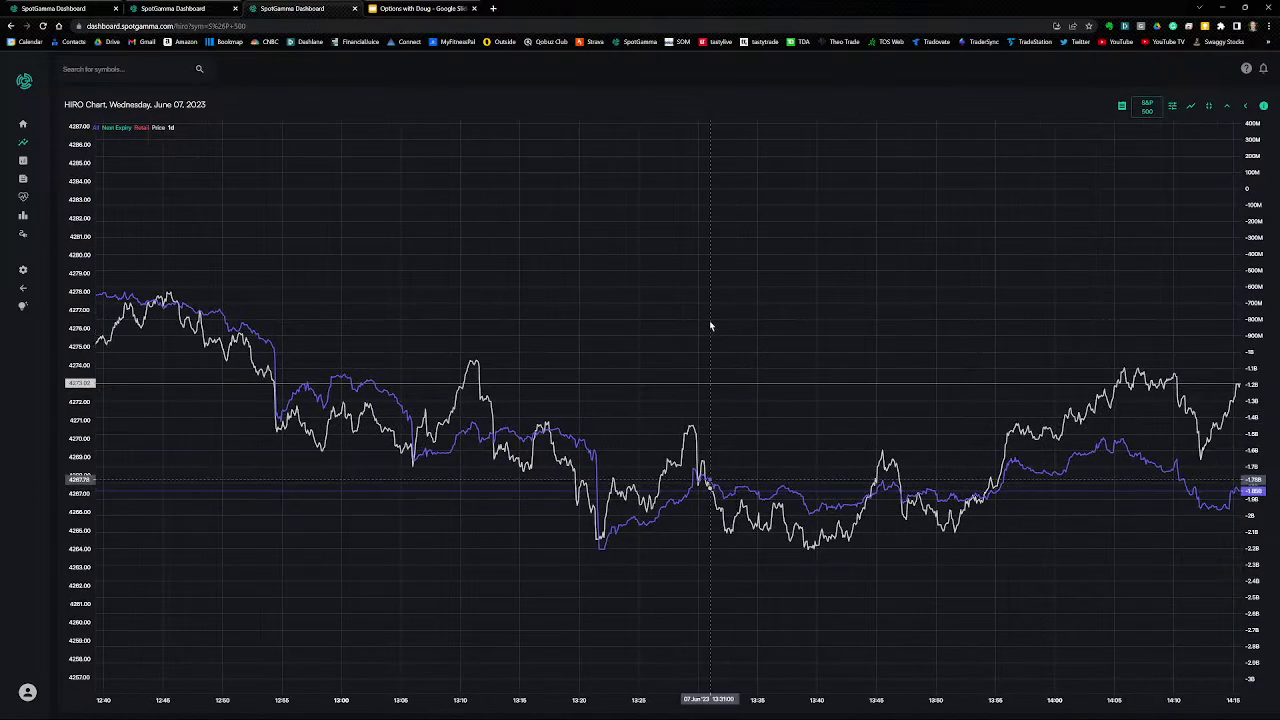
# Step: View the S&P 500 HIRO signal with a 30m rolling window, then restore the 1d window and close the settings
pyautogui.click(1173, 110)
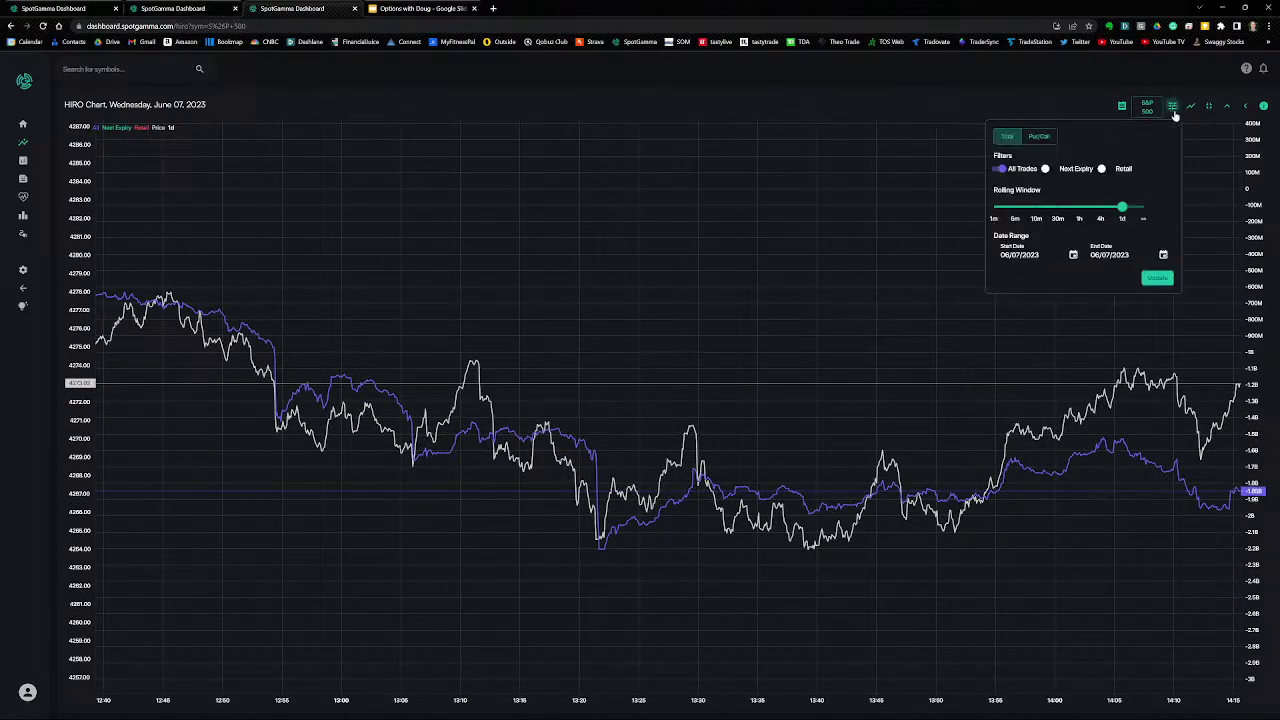
pyautogui.click(1058, 208)
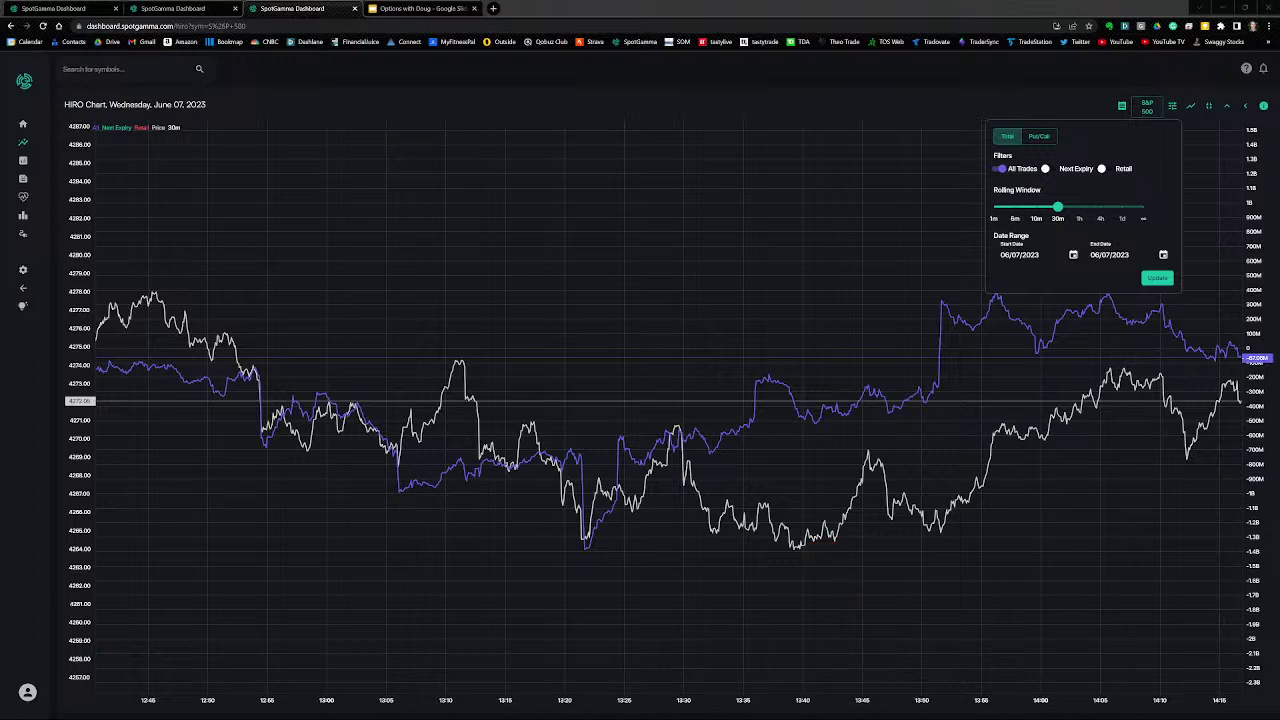
pyautogui.click(1122, 210)
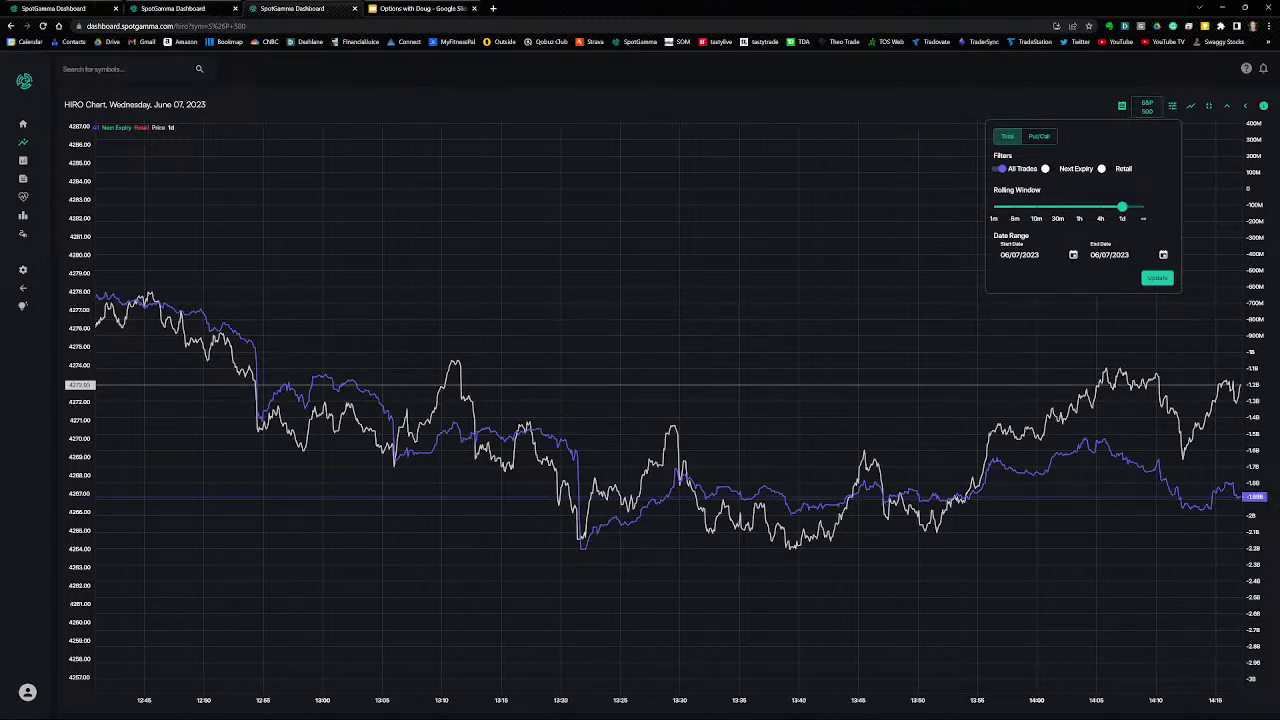
pyautogui.click(1158, 280)
pyautogui.click(1158, 281)
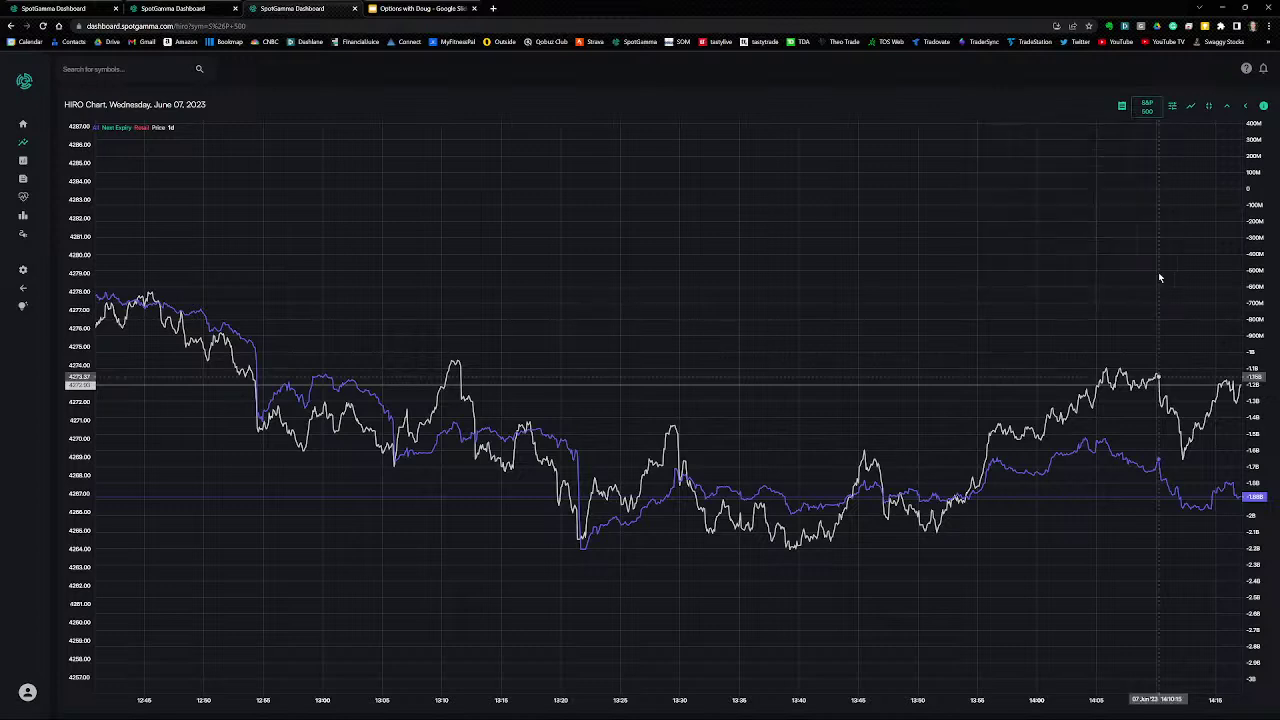
# Step: Open the combined Nasdaq HIRO chart at full size and narrow its time range to about 12:25 to 14:15
pyautogui.click(1210, 106)
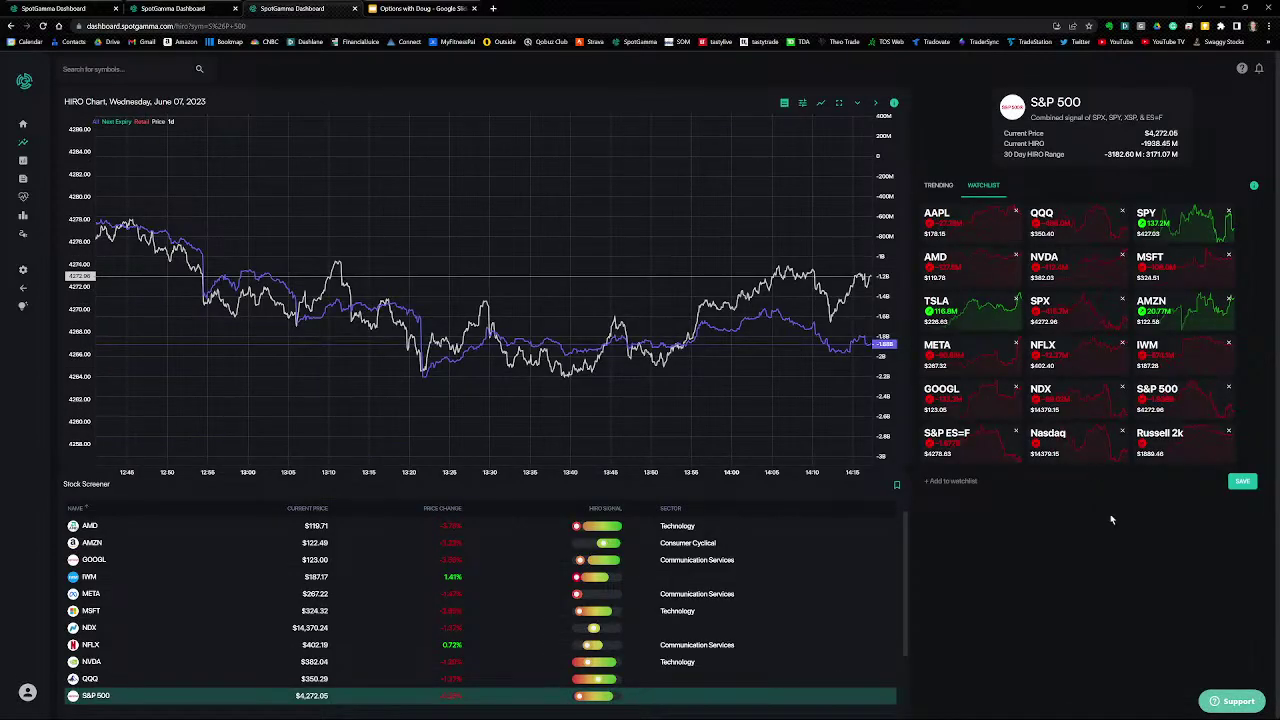
pyautogui.click(1087, 445)
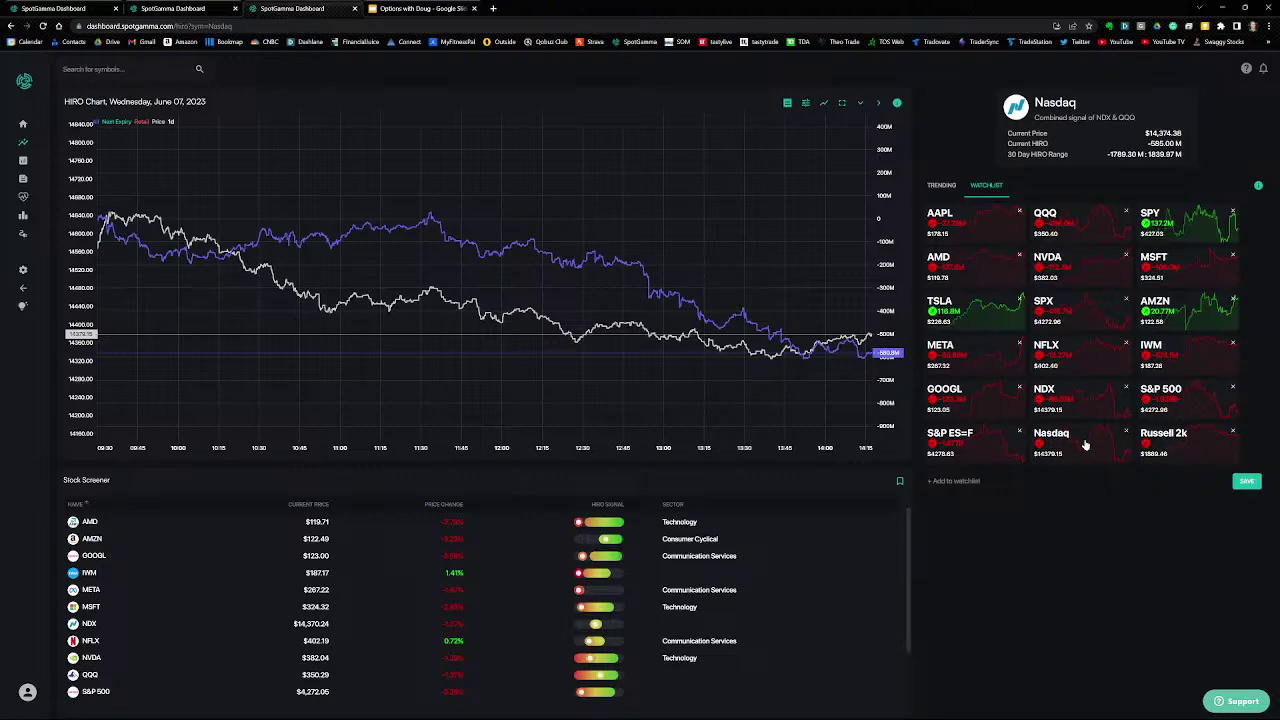
pyautogui.click(842, 104)
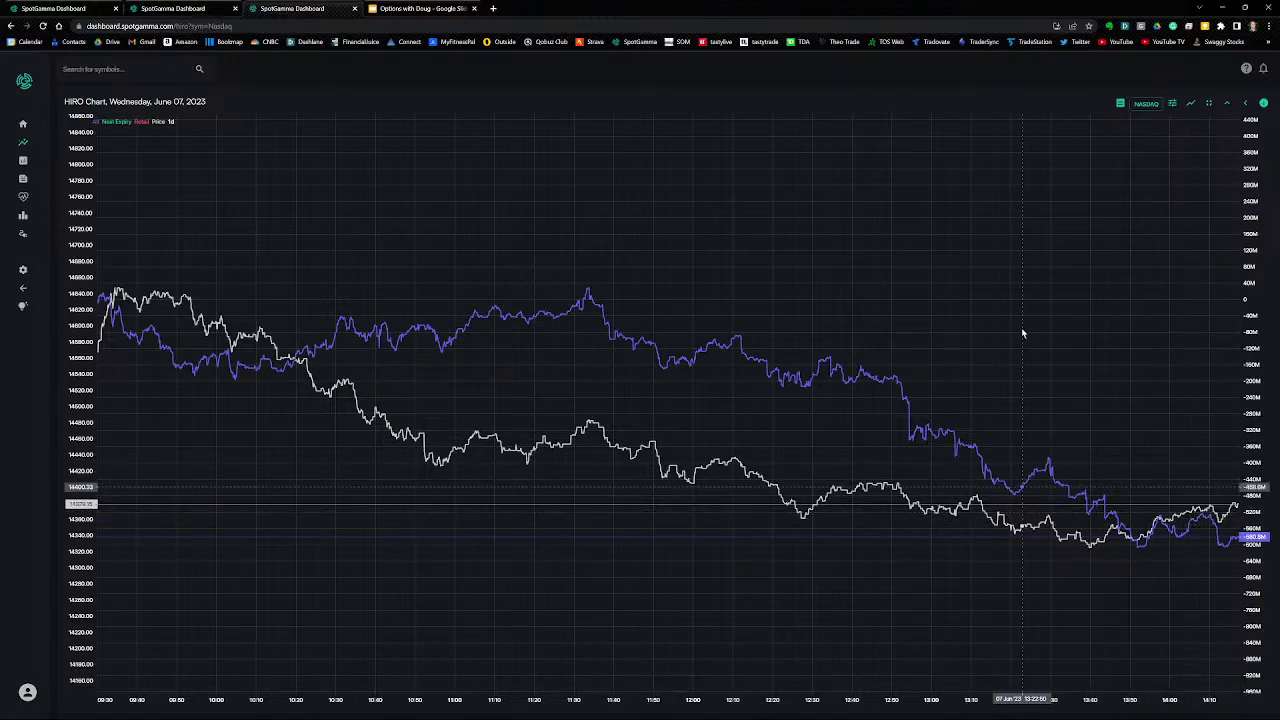
pyautogui.scroll(5, 1023, 328)
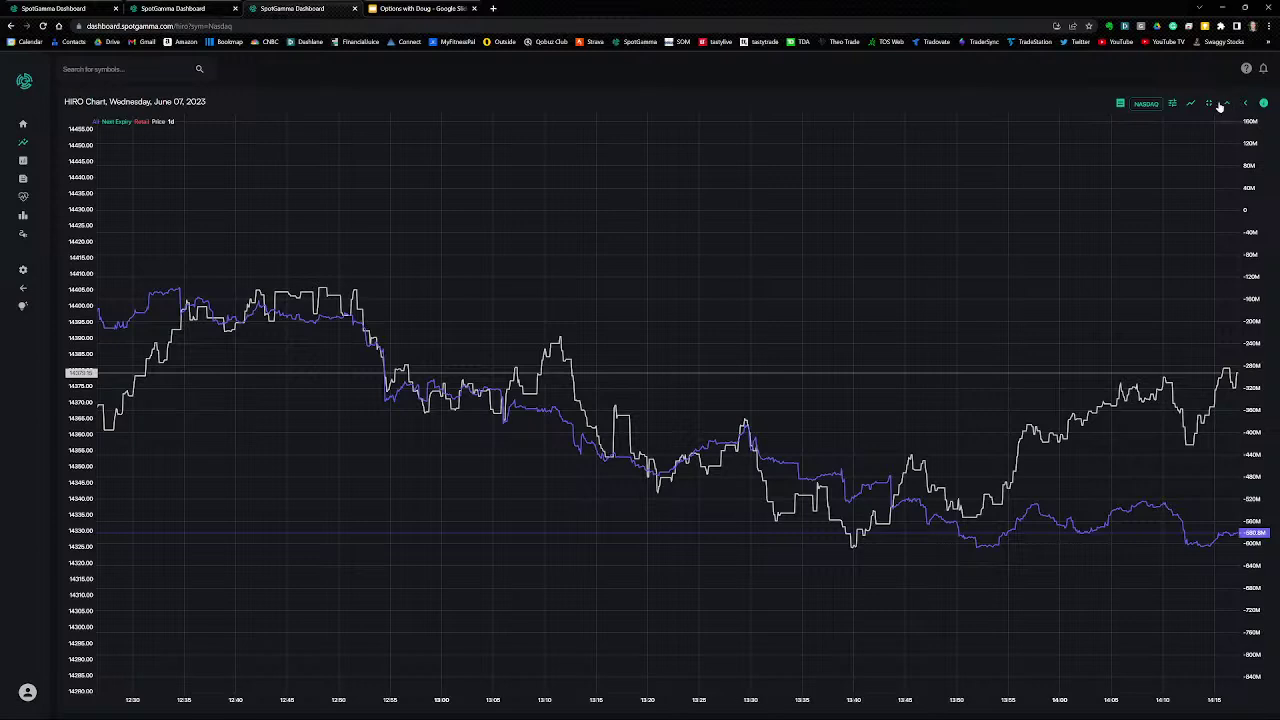
# Step: Set the Nasdaq HIRO chart's rolling window to 30m and apply the change
pyautogui.click(1172, 103)
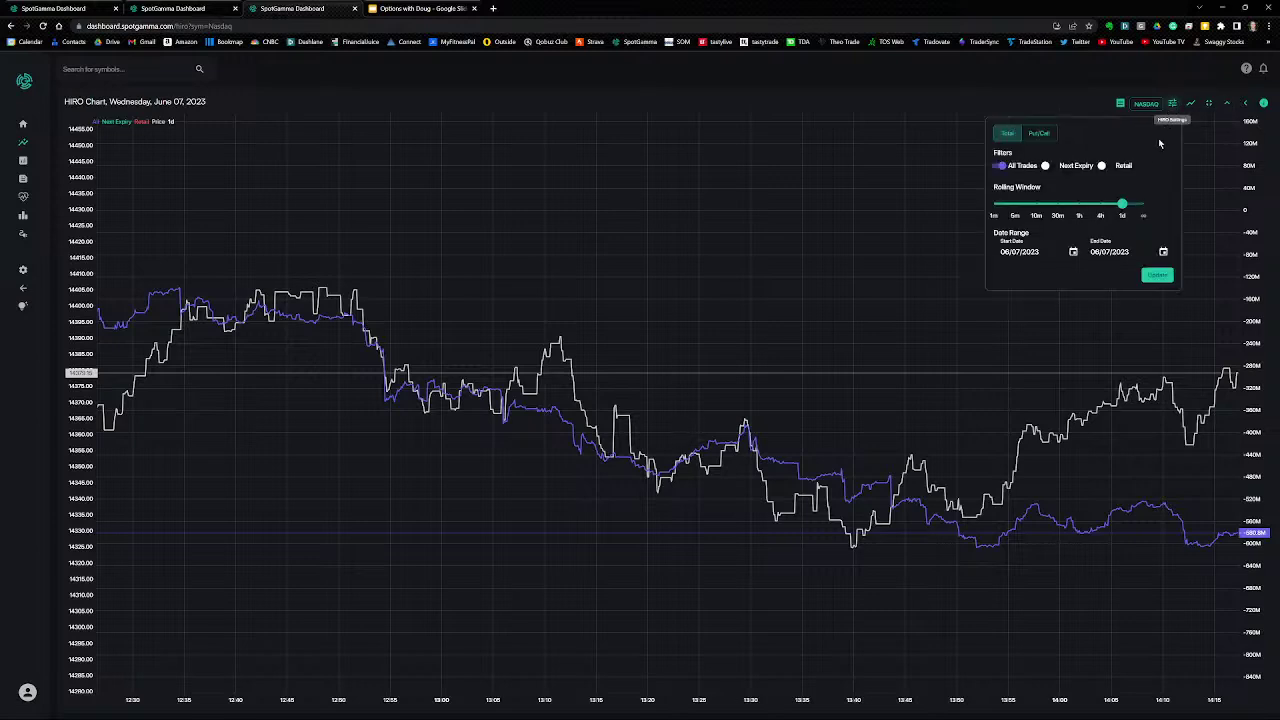
pyautogui.click(1061, 206)
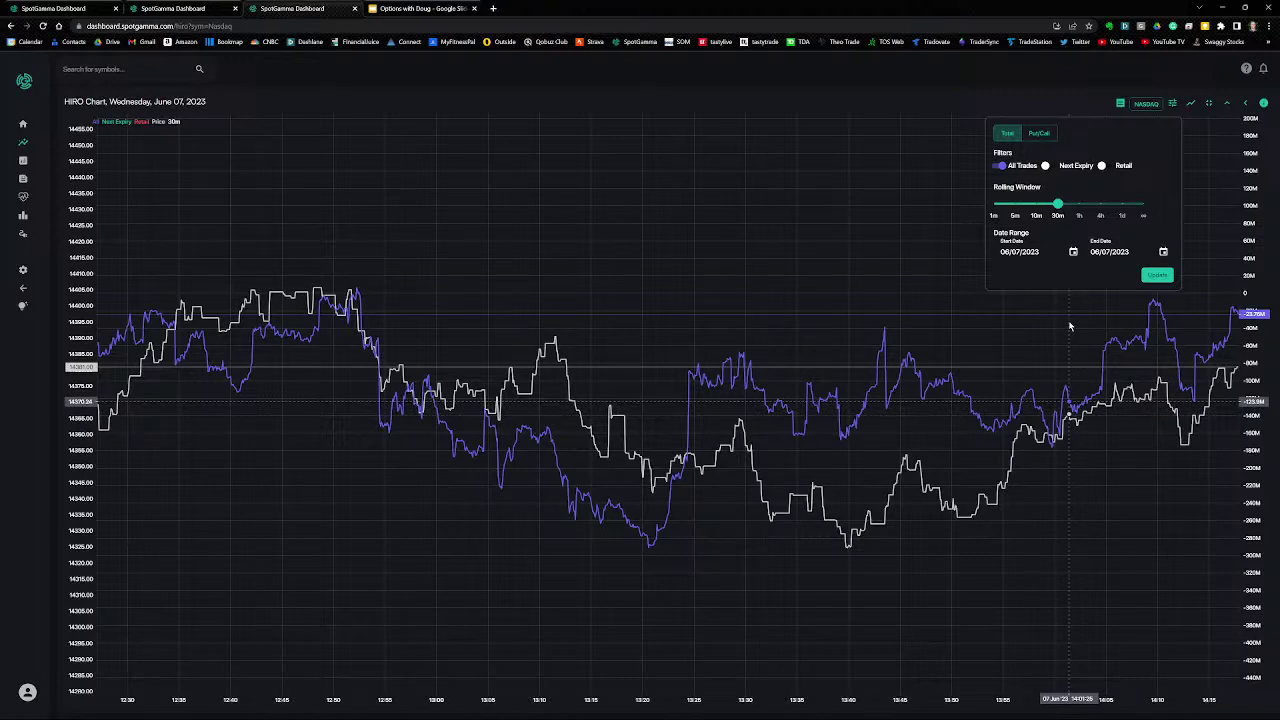
pyautogui.click(1157, 275)
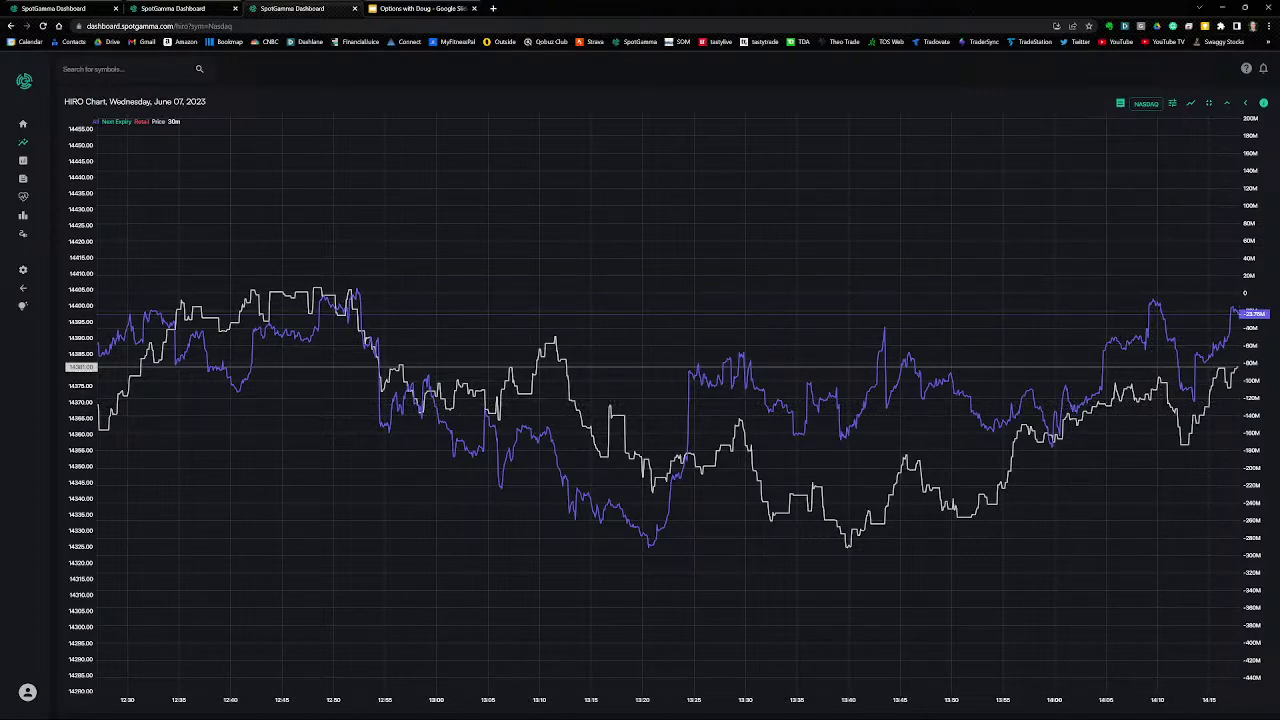
# Step: Switch to Bookmap, view the NQM3 chart from about 13:05 to 14:15, and box the lows near 13:50 and 14:12
pyautogui.hotkey('alt', 'Tab')
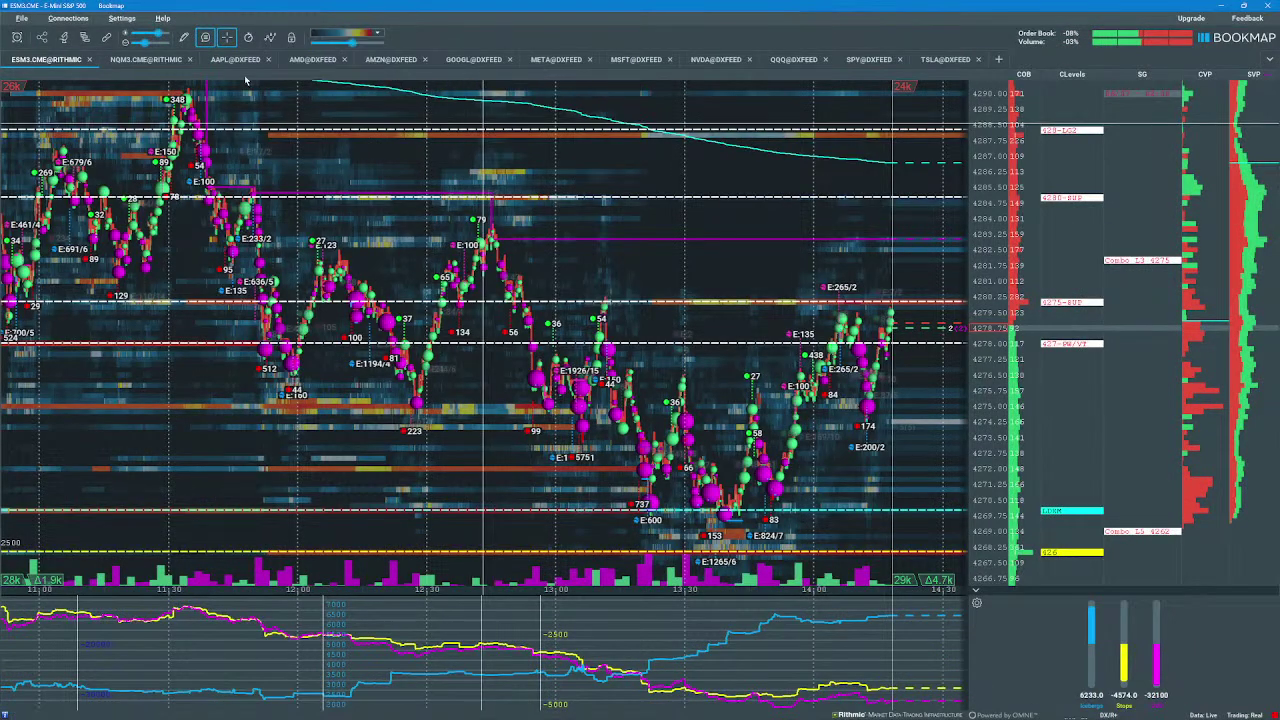
pyautogui.click(150, 62)
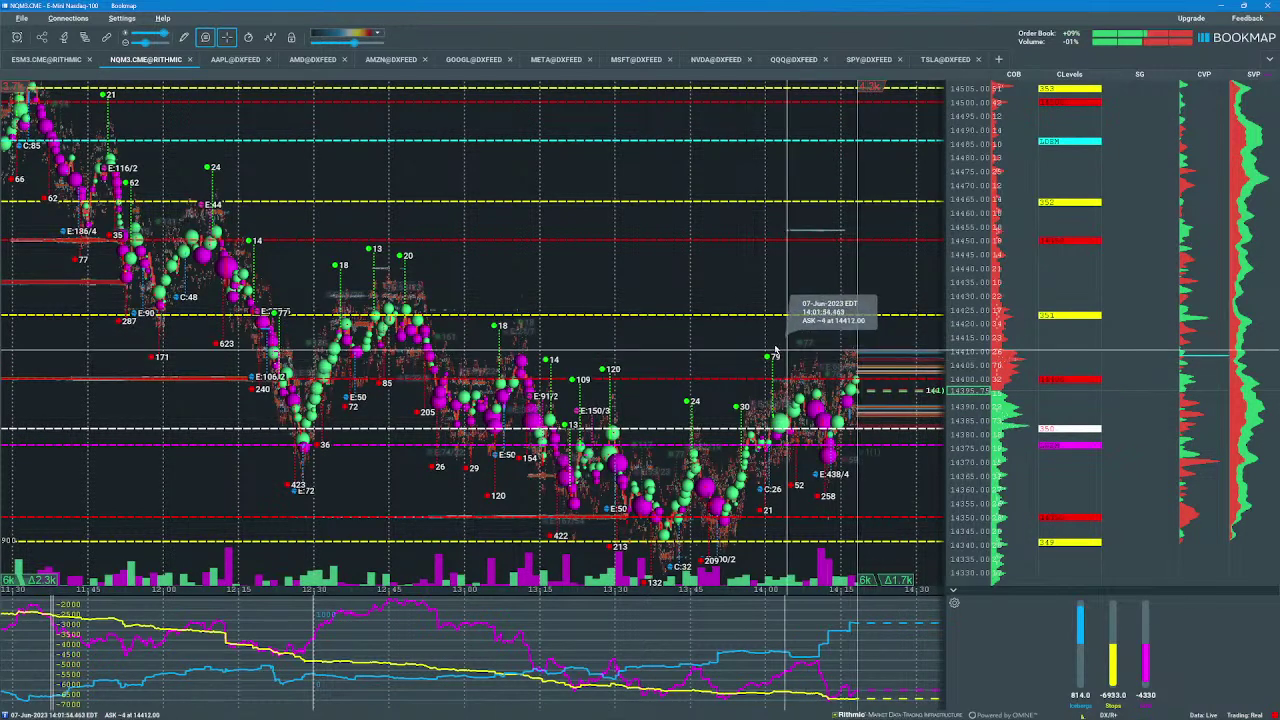
pyautogui.scroll(5, 775, 348)
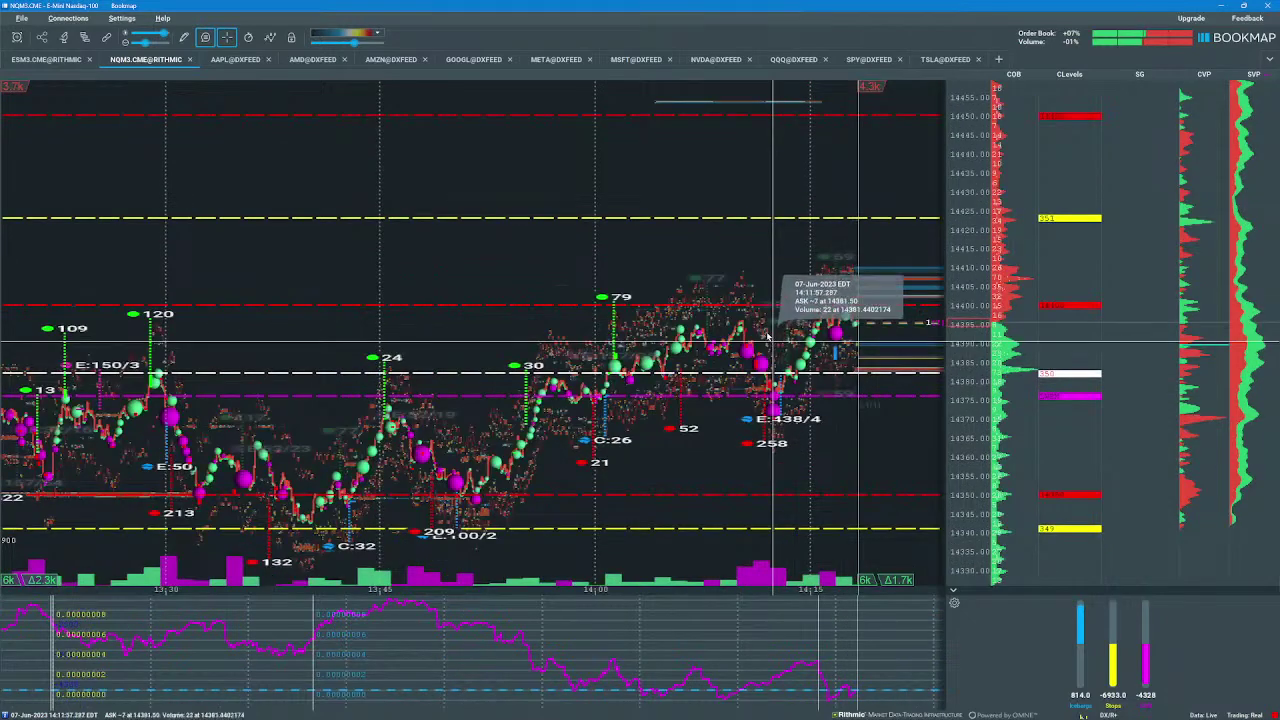
pyautogui.scroll(-3, 772, 342)
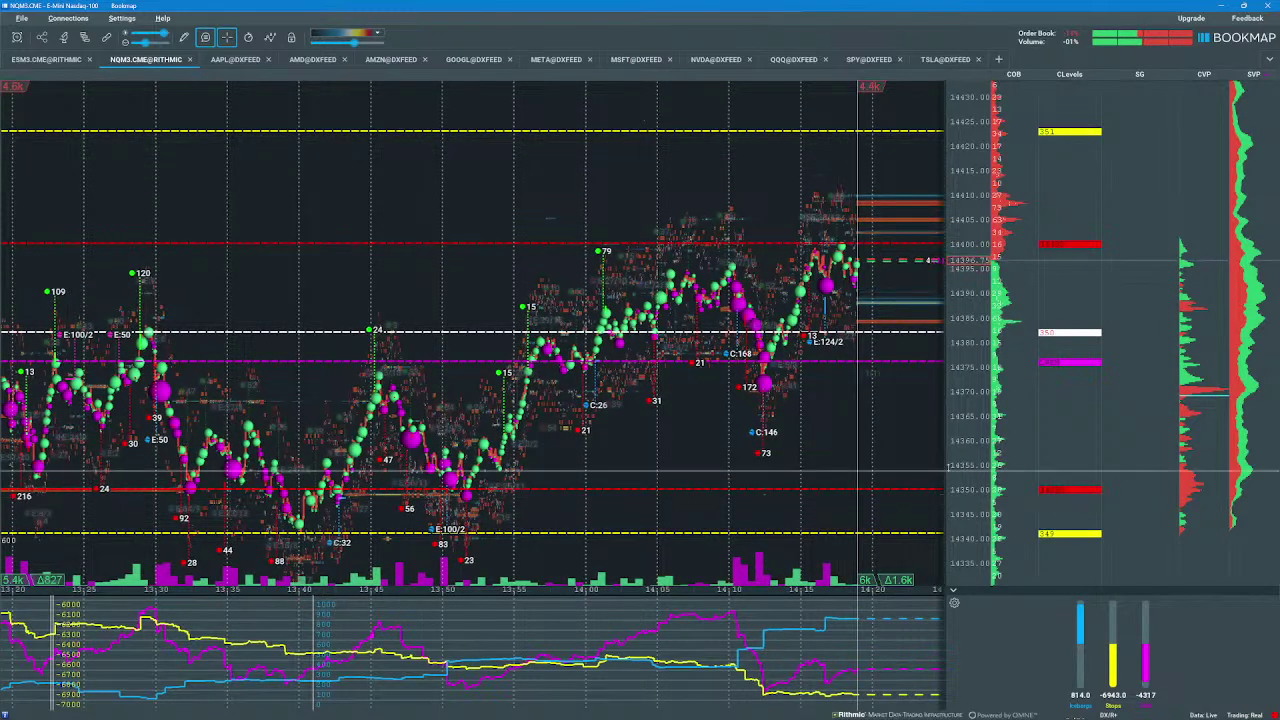
pyautogui.scroll(-2, 575, 233)
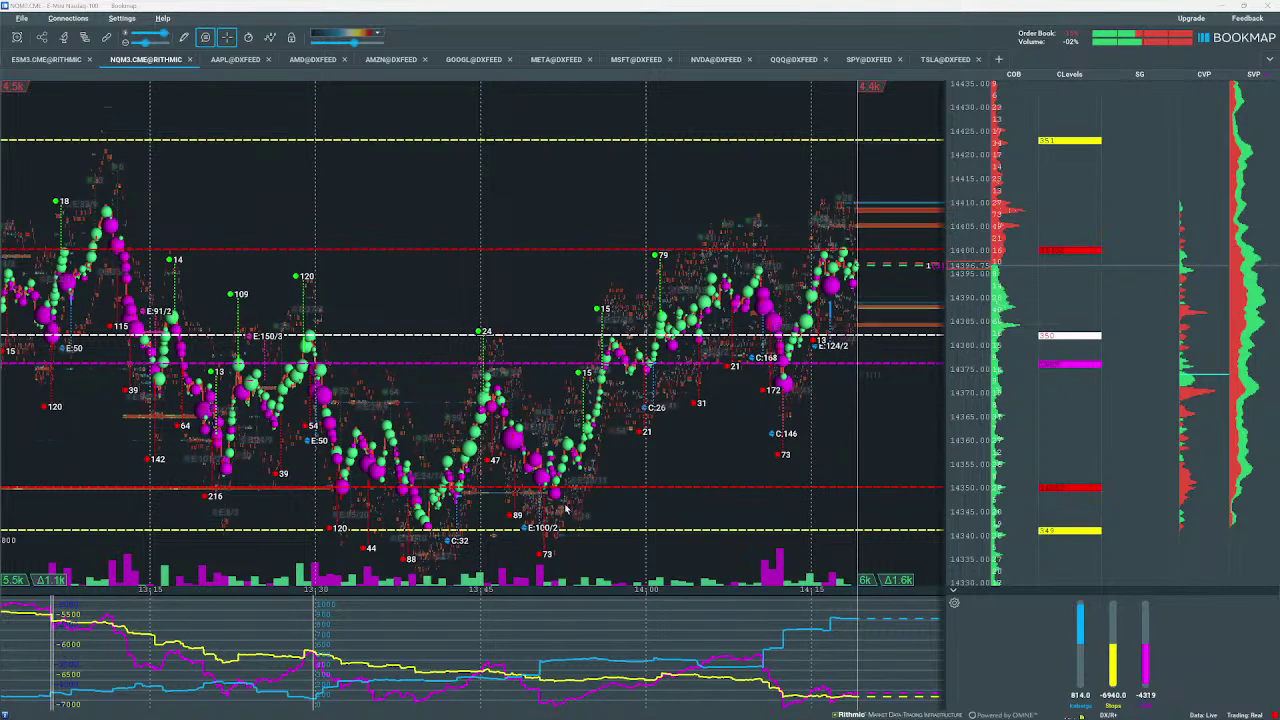
pyautogui.moveTo(522, 505); pyautogui.dragTo(594, 452)
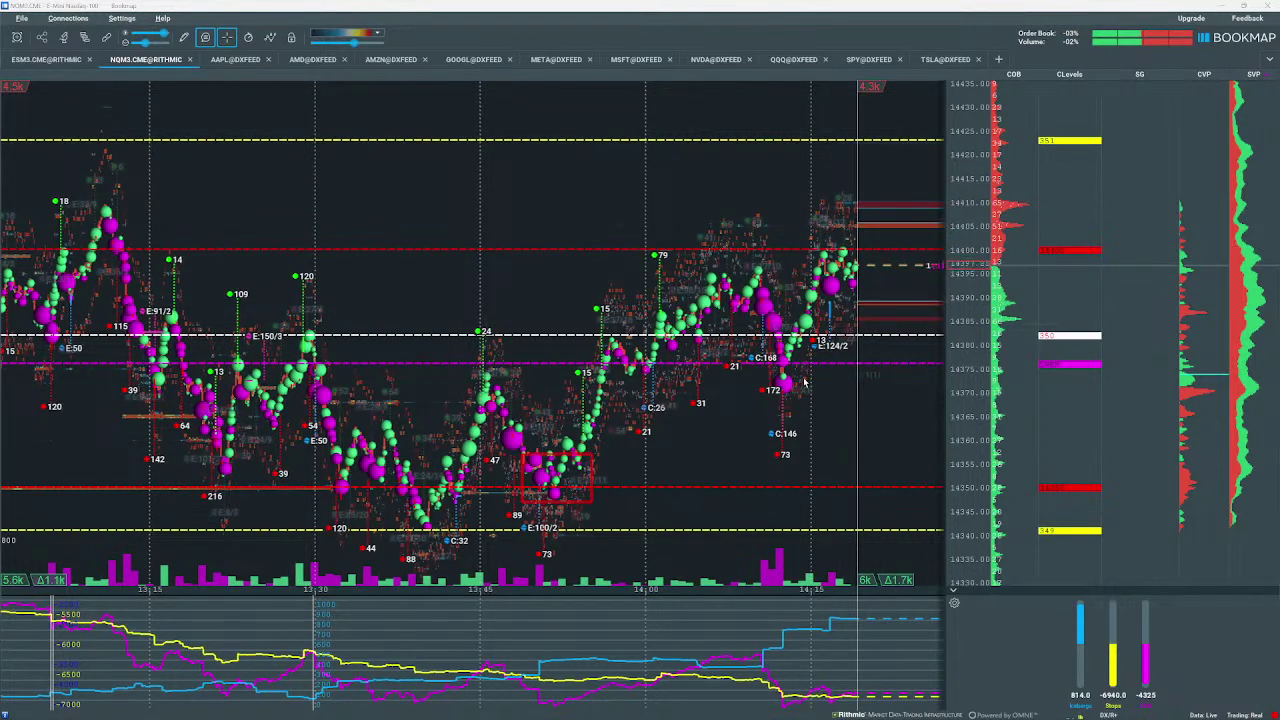
pyautogui.moveTo(757, 395); pyautogui.dragTo(812, 341)
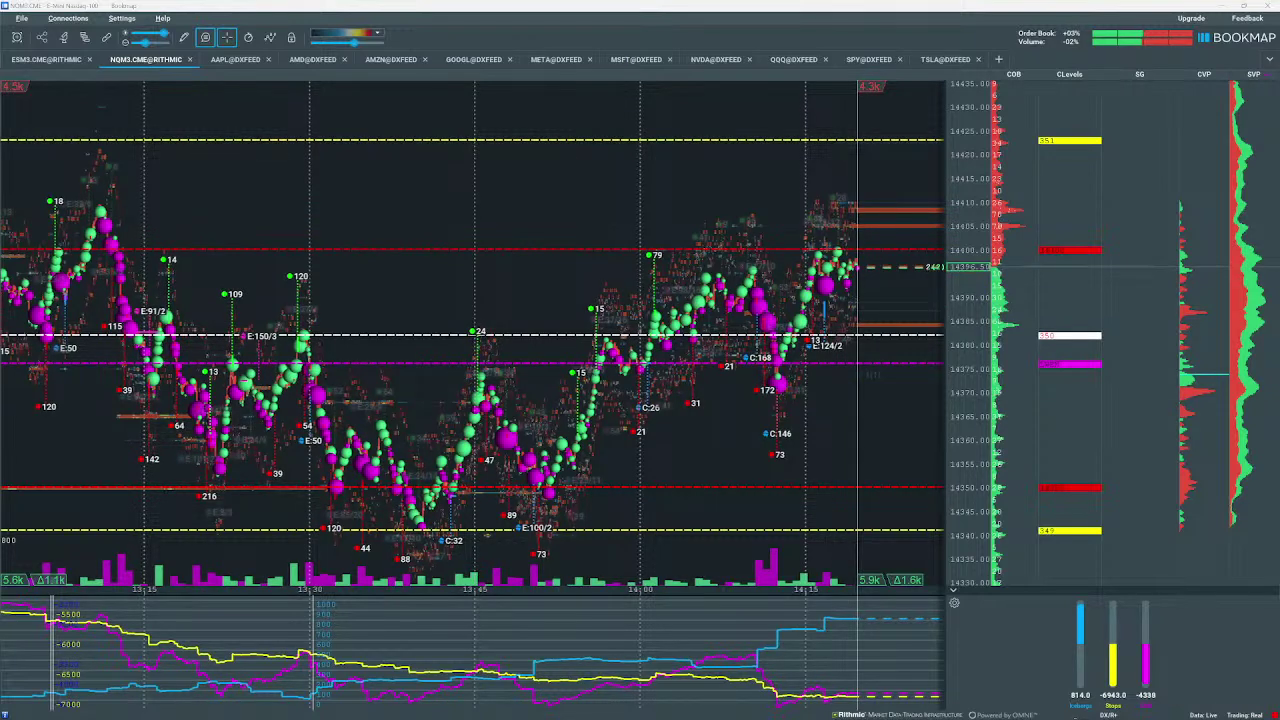
# Step: Widen the NQM3 chart's time range to start before 10:00 and mark the lows from about 12:25 to 14:05
pyautogui.scroll(-5, 654, 216)
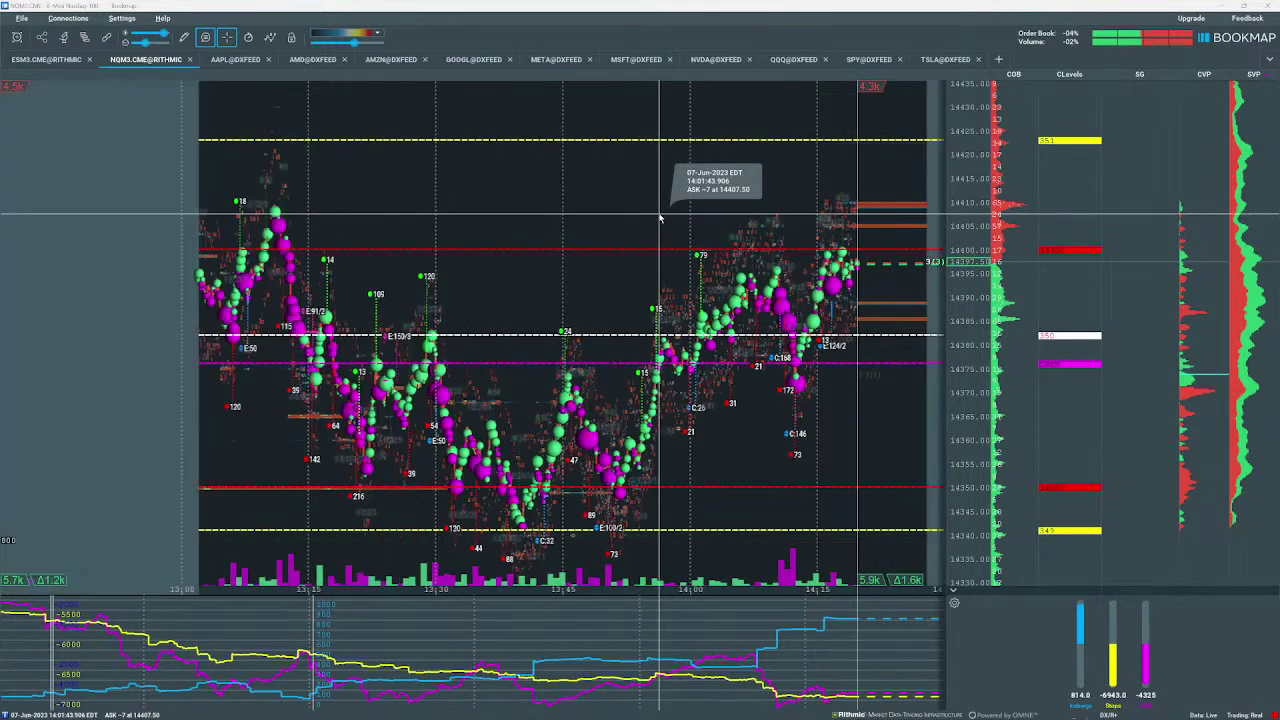
pyautogui.scroll(-5, 664, 213)
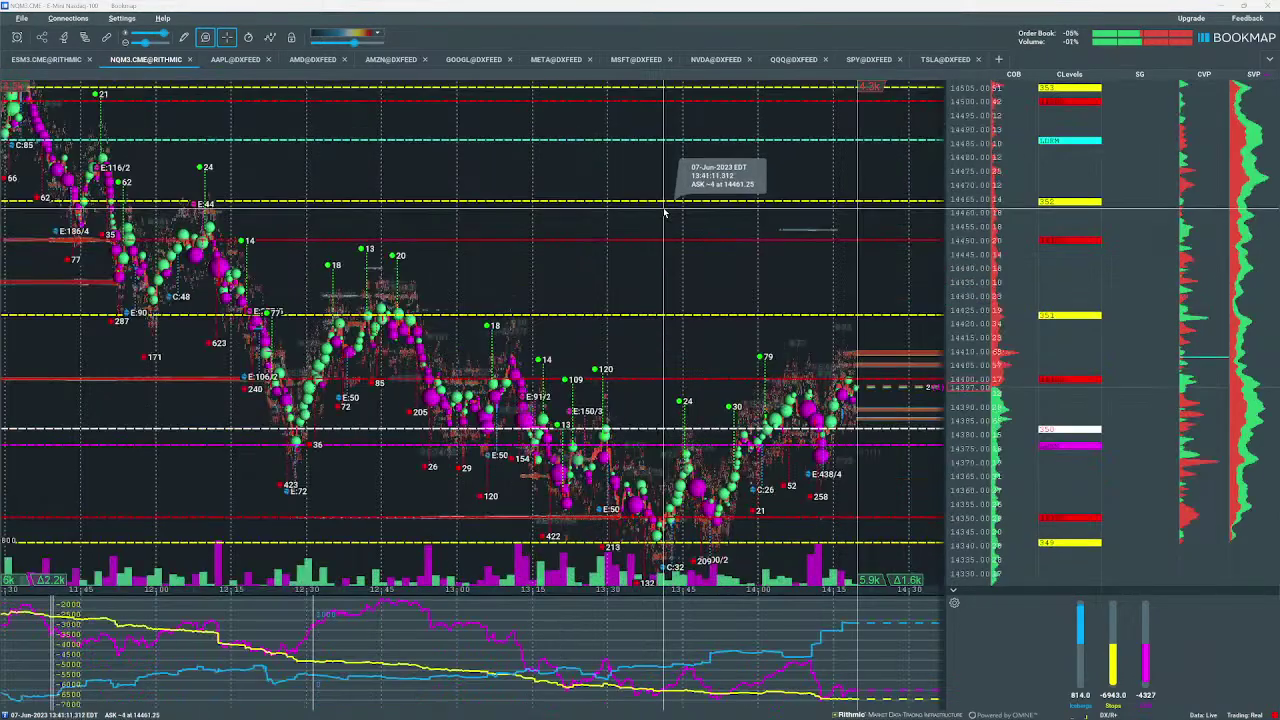
pyautogui.scroll(-3, 664, 213)
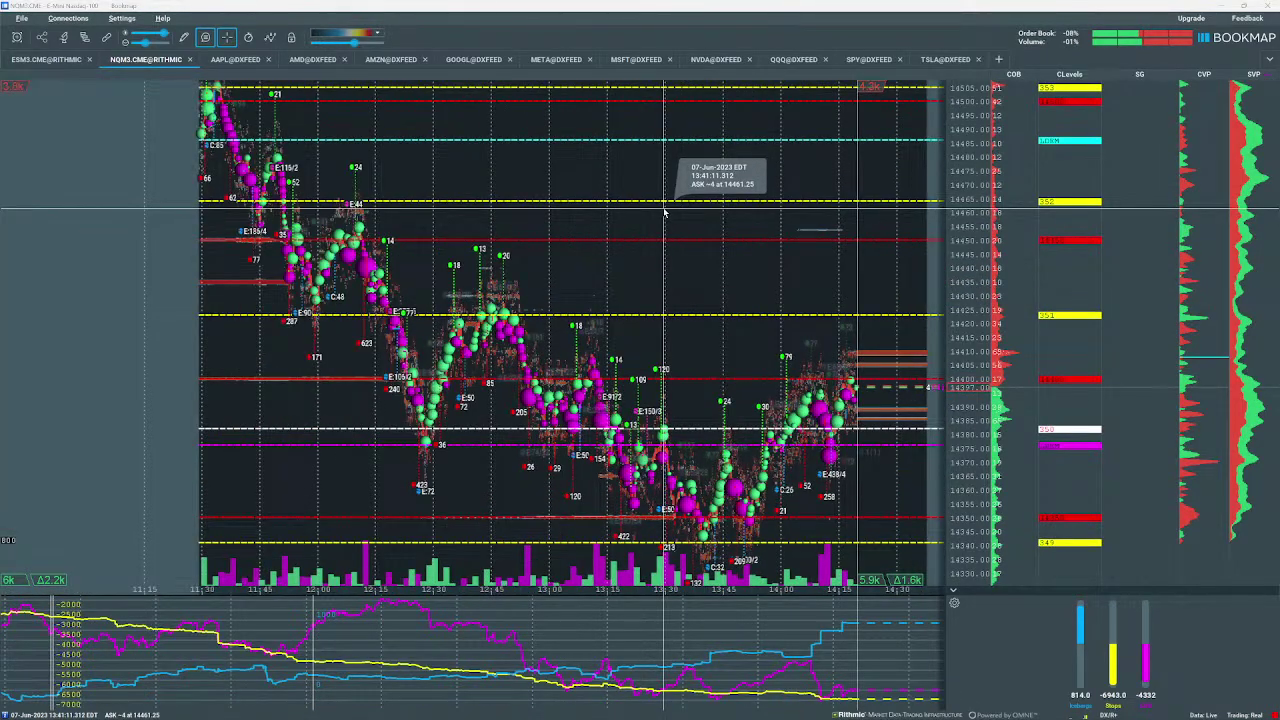
pyautogui.scroll(-3, 664, 213)
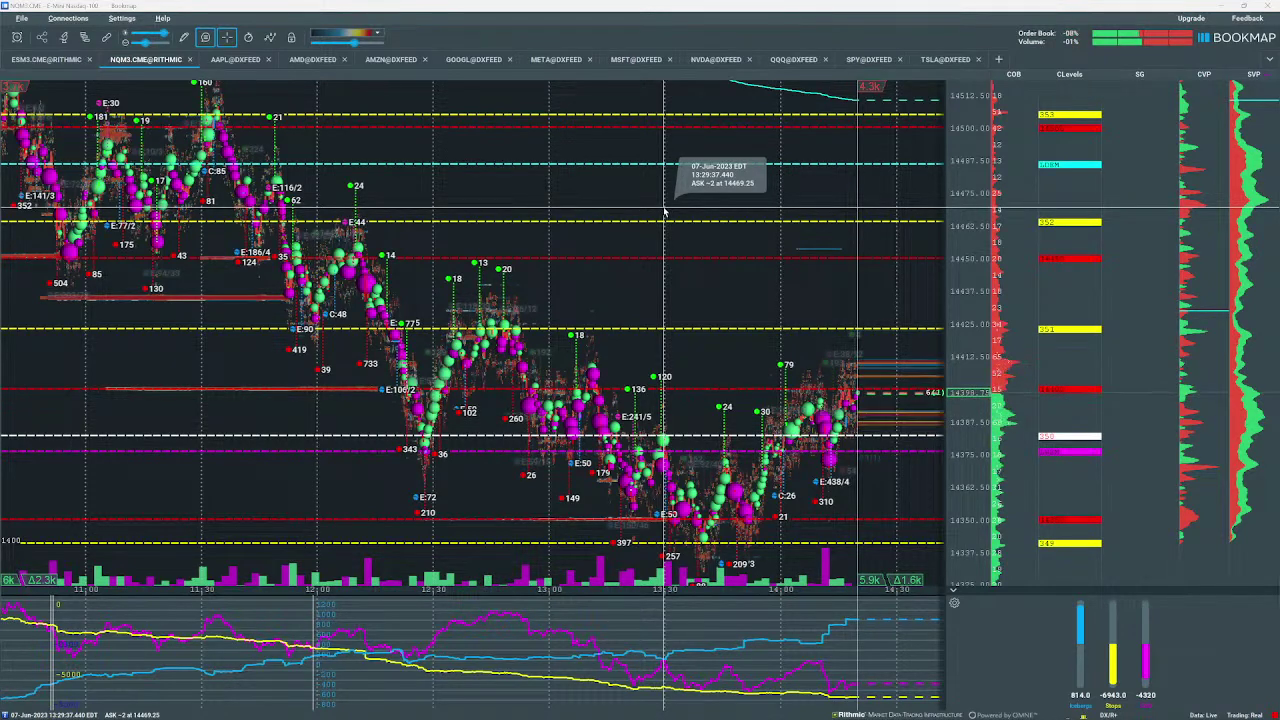
pyautogui.scroll(-2, 664, 213)
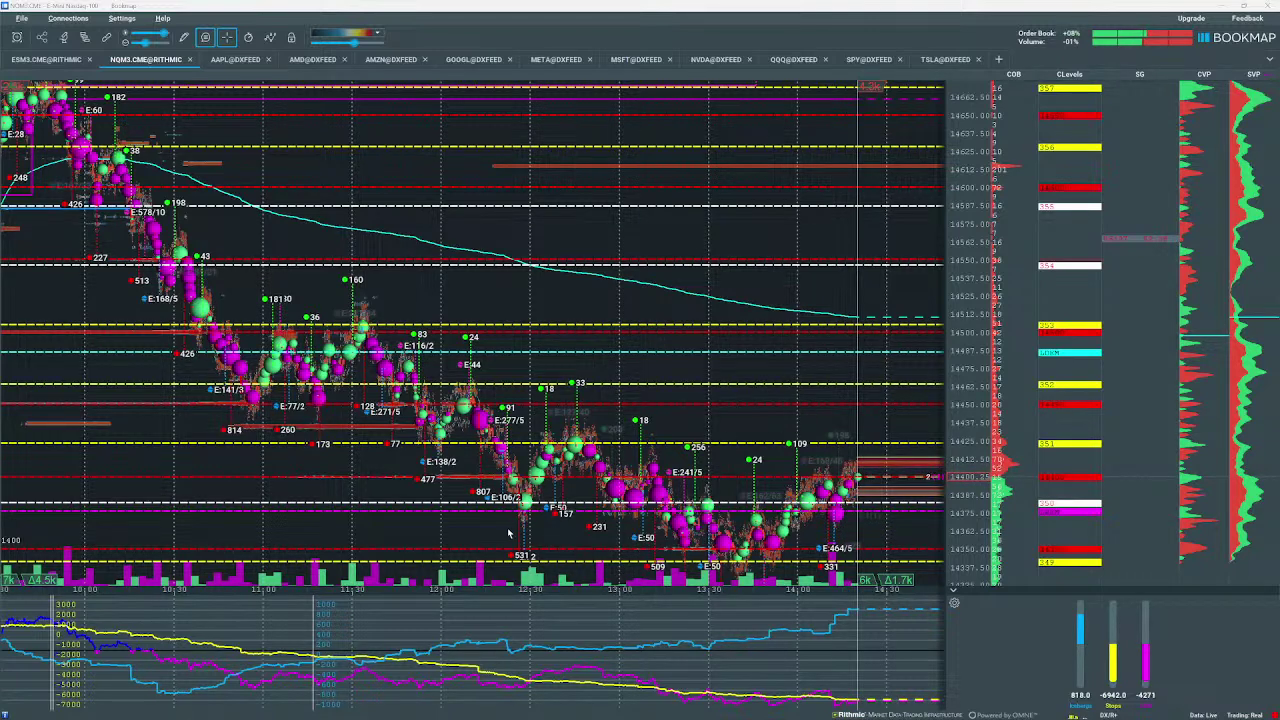
pyautogui.moveTo(507, 530); pyautogui.dragTo(810, 488)
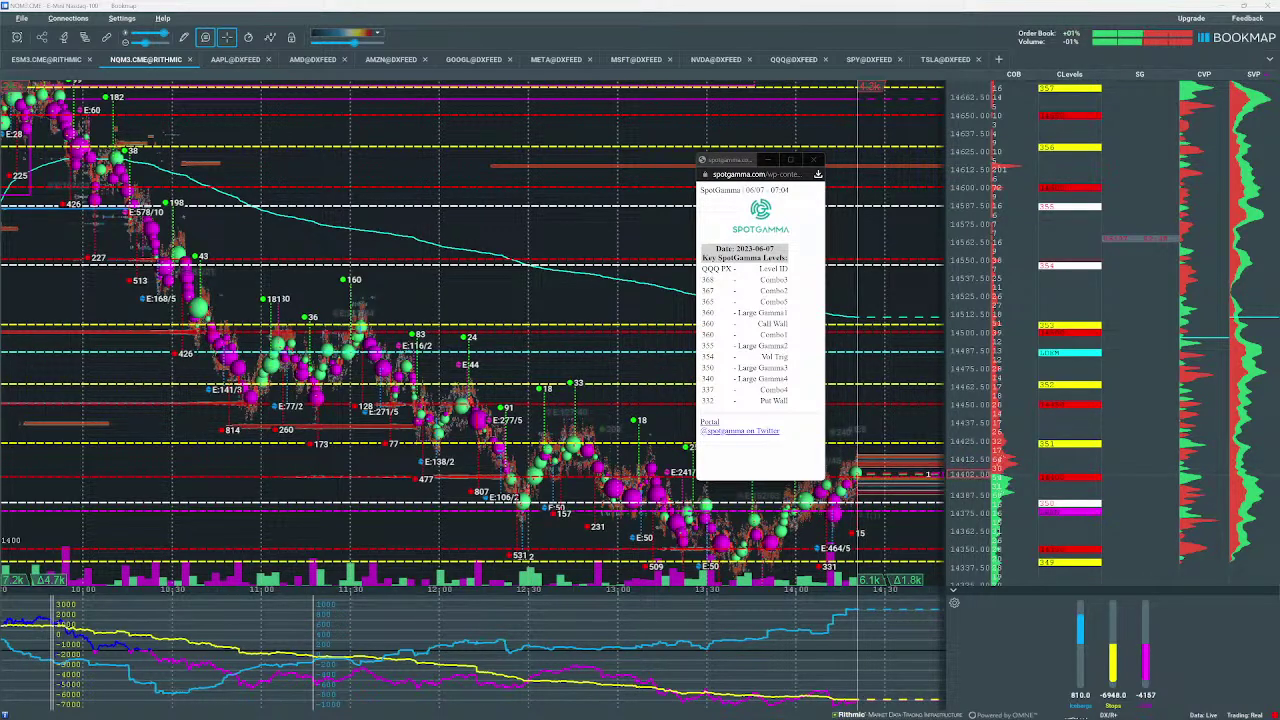
# Step: Minimize the window with the QQQ key SpotGamma levels and show the ESM3 chart
pyautogui.click(770, 159)
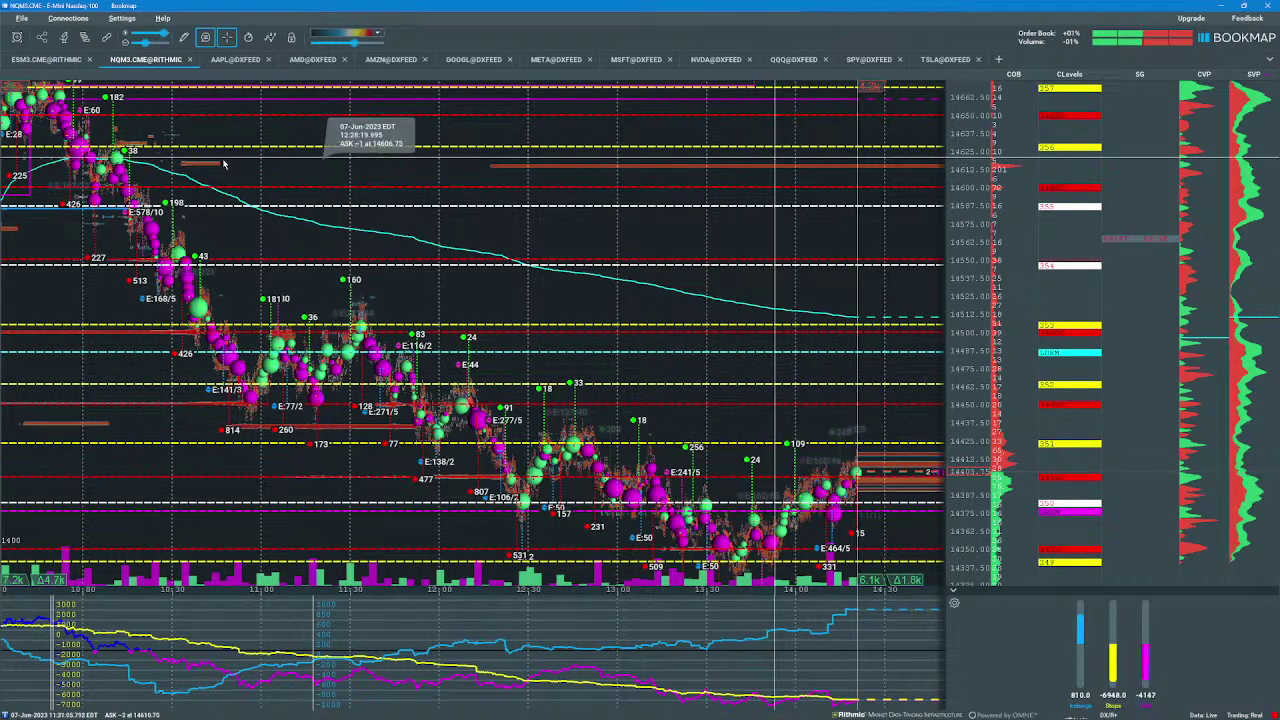
pyautogui.click(38, 62)
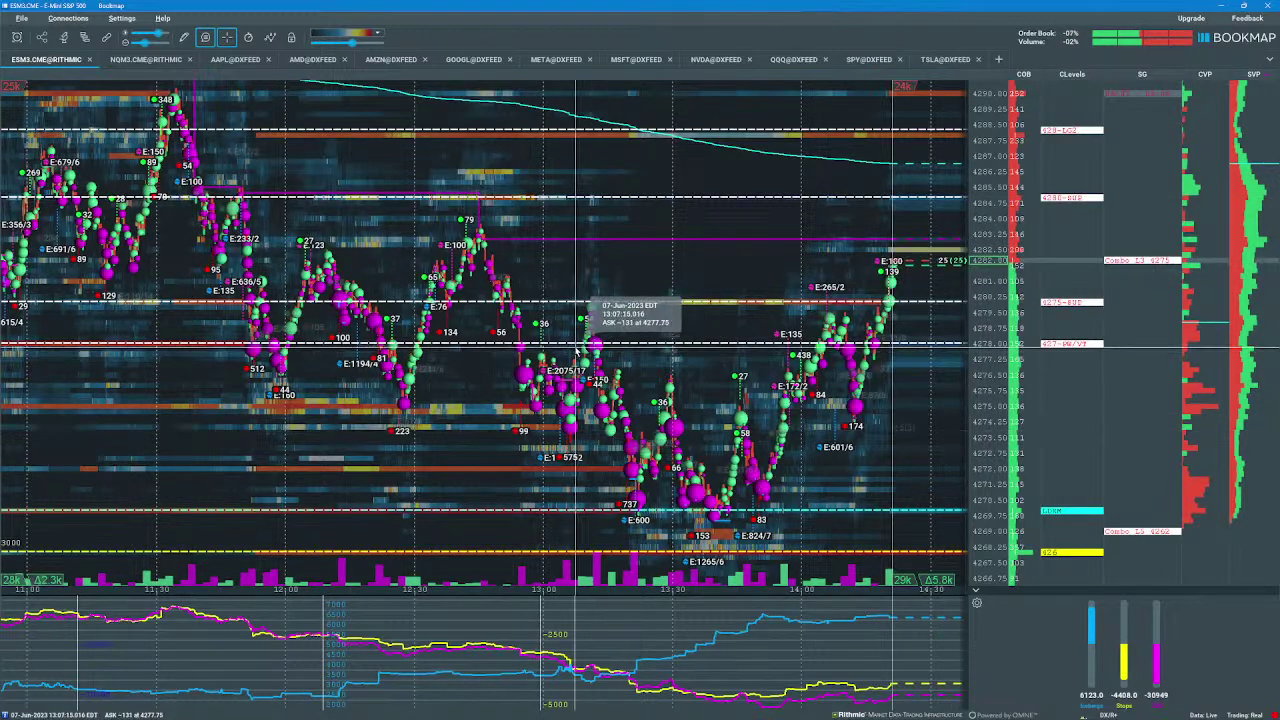
# Step: Widen the ESM3 chart's time range to start before 09:00 and examine the session lows against the plotted levels
pyautogui.scroll(-3, 577, 350)
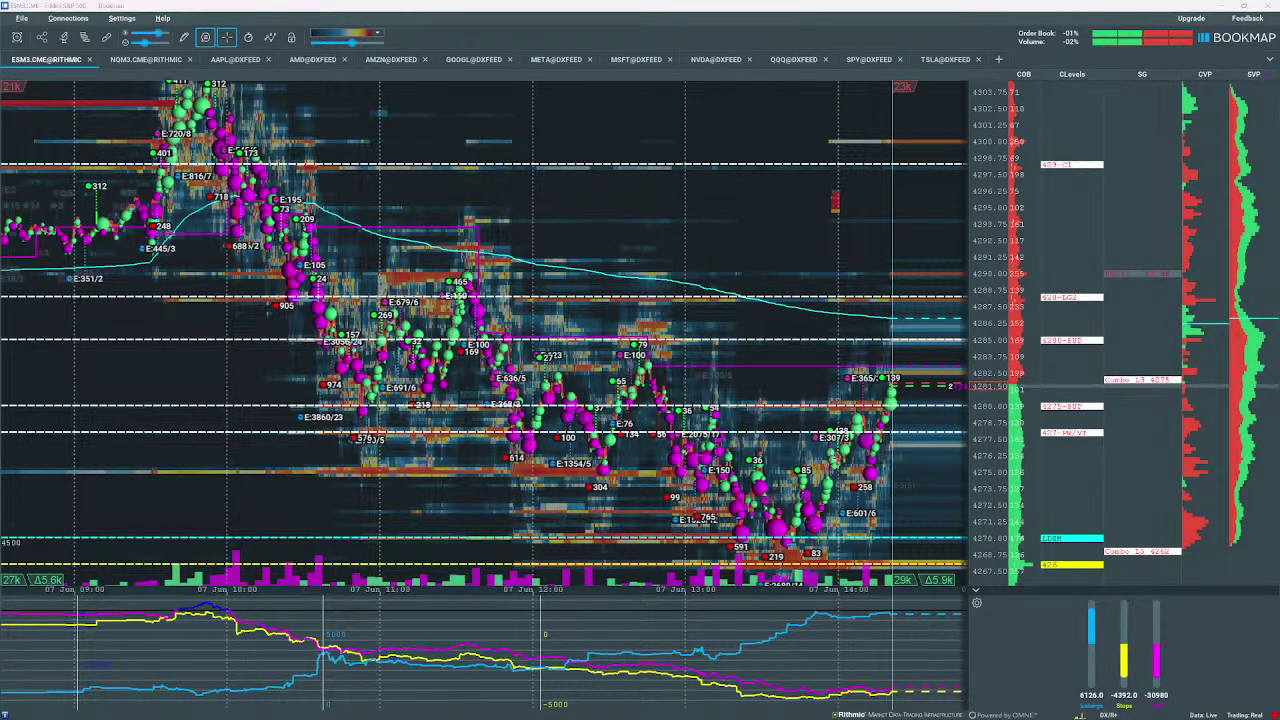
pyautogui.moveTo(715, 550)
pyautogui.mouseDown()
pyautogui.moveTo(930, 518)
pyautogui.moveTo(1121, 521)
pyautogui.mouseUp()
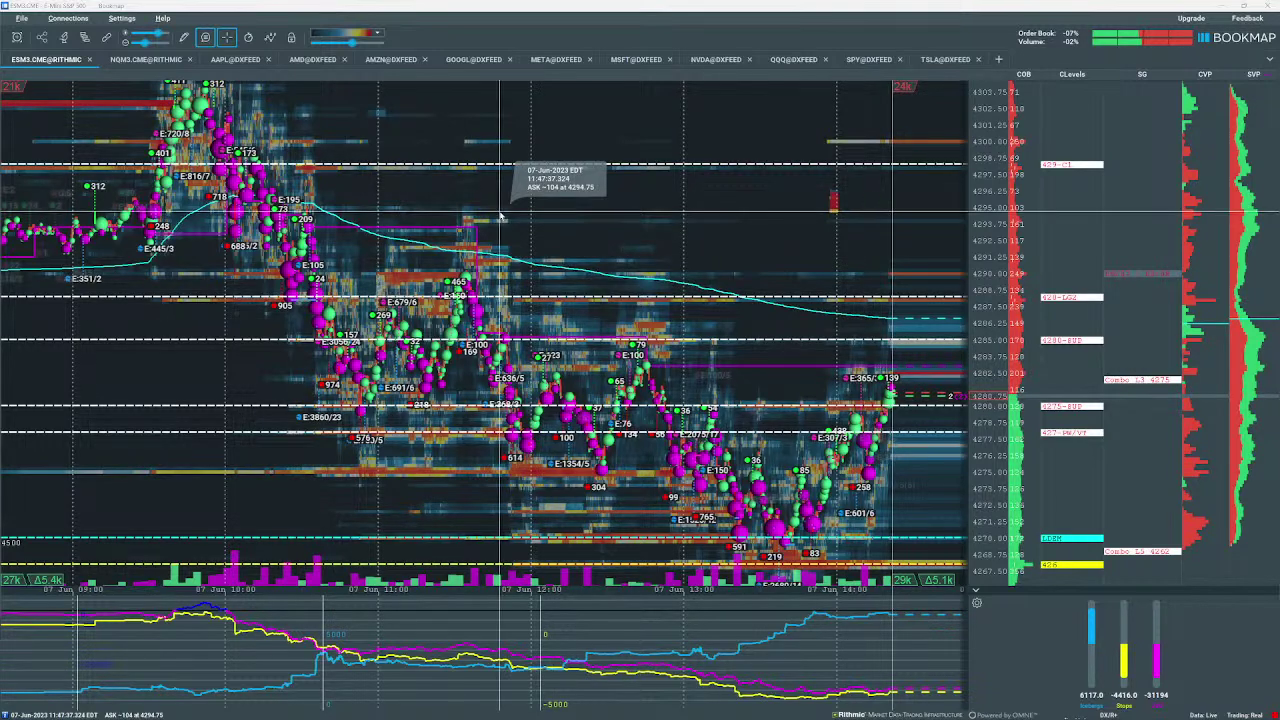
# Step: Show the AAPL chart from about 08:00 to past 14:00 and collapse its lower indicator pane
pyautogui.click(235, 59)
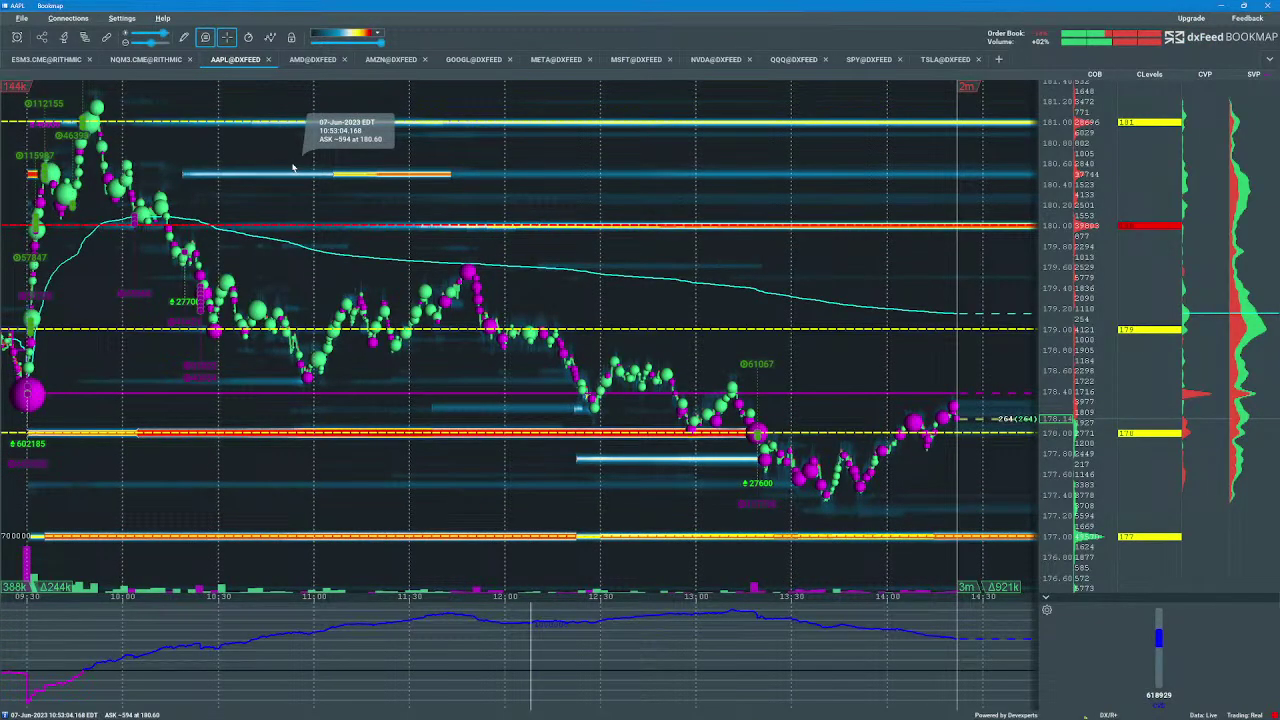
pyautogui.scroll(-3, 512, 362)
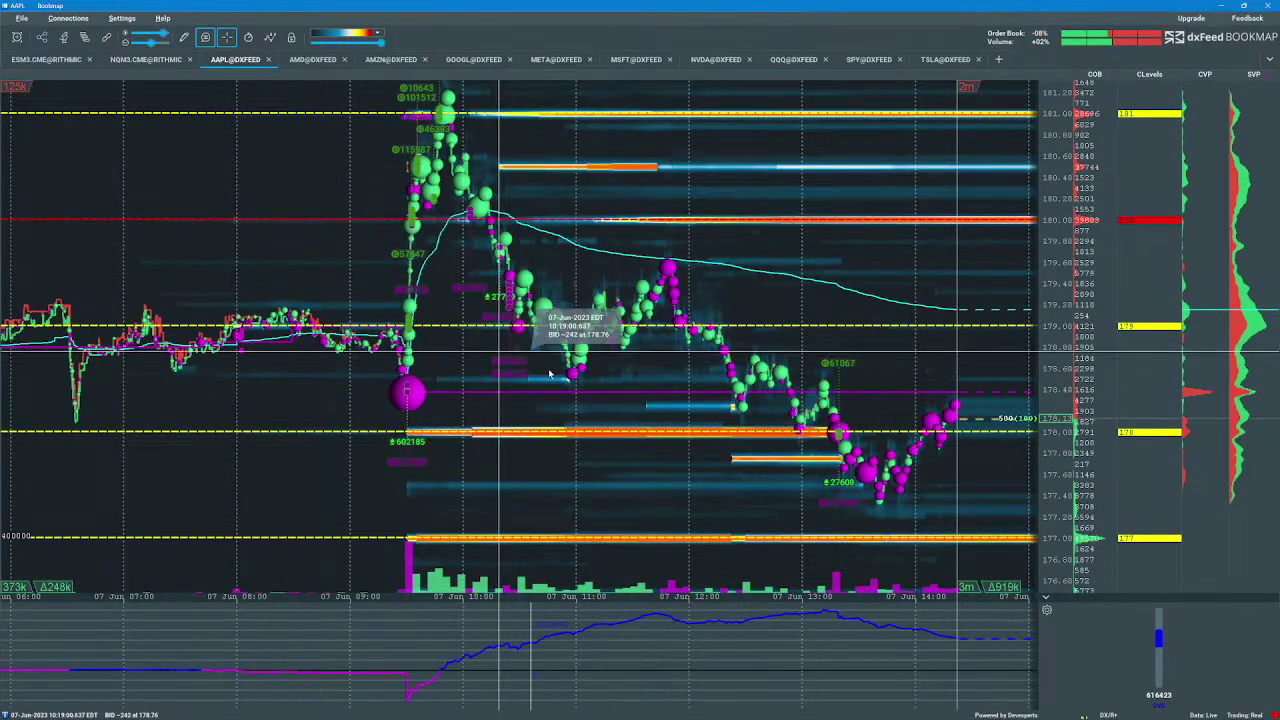
pyautogui.scroll(3, 672, 438)
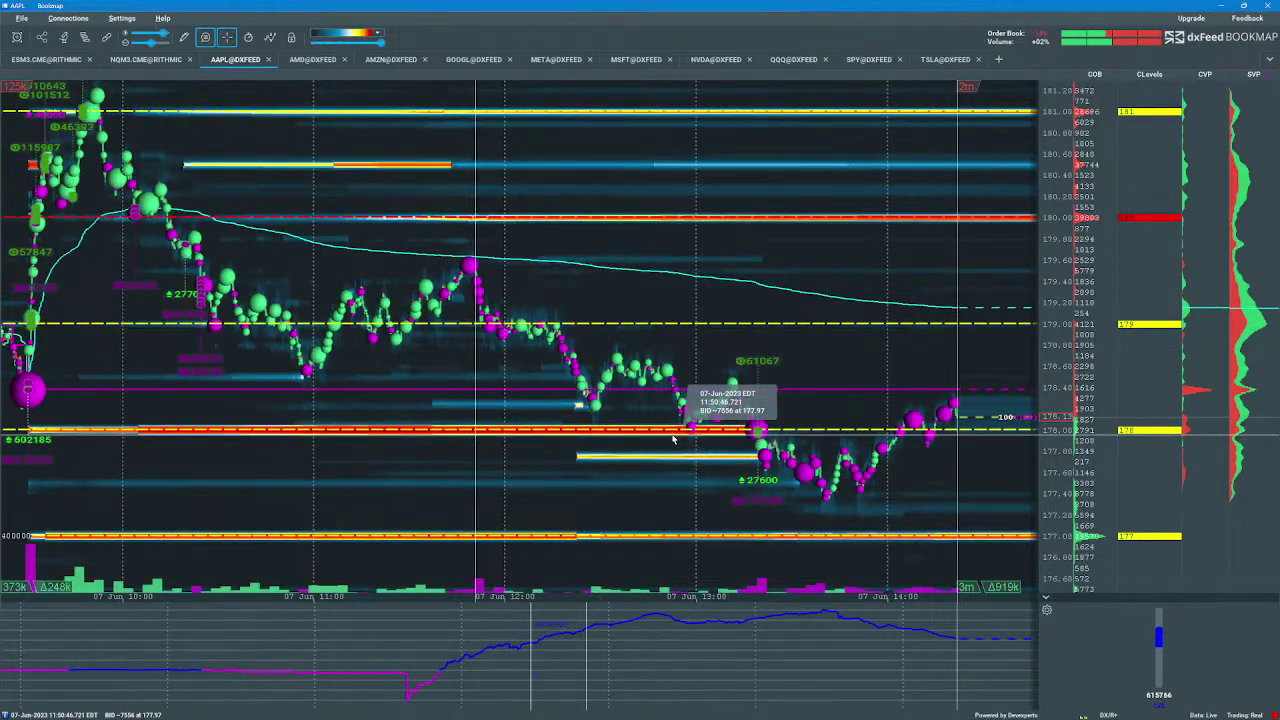
pyautogui.scroll(-2, 672, 438)
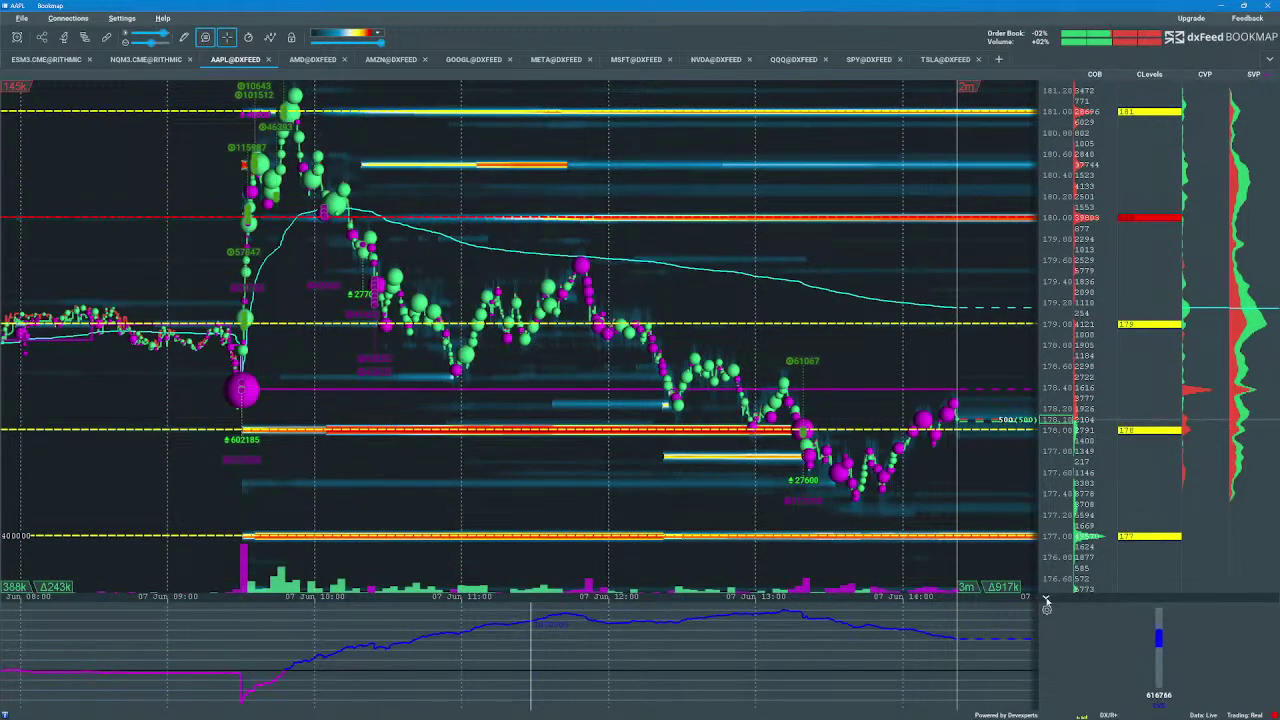
pyautogui.moveTo(1046, 604); pyautogui.dragTo(1046, 710)
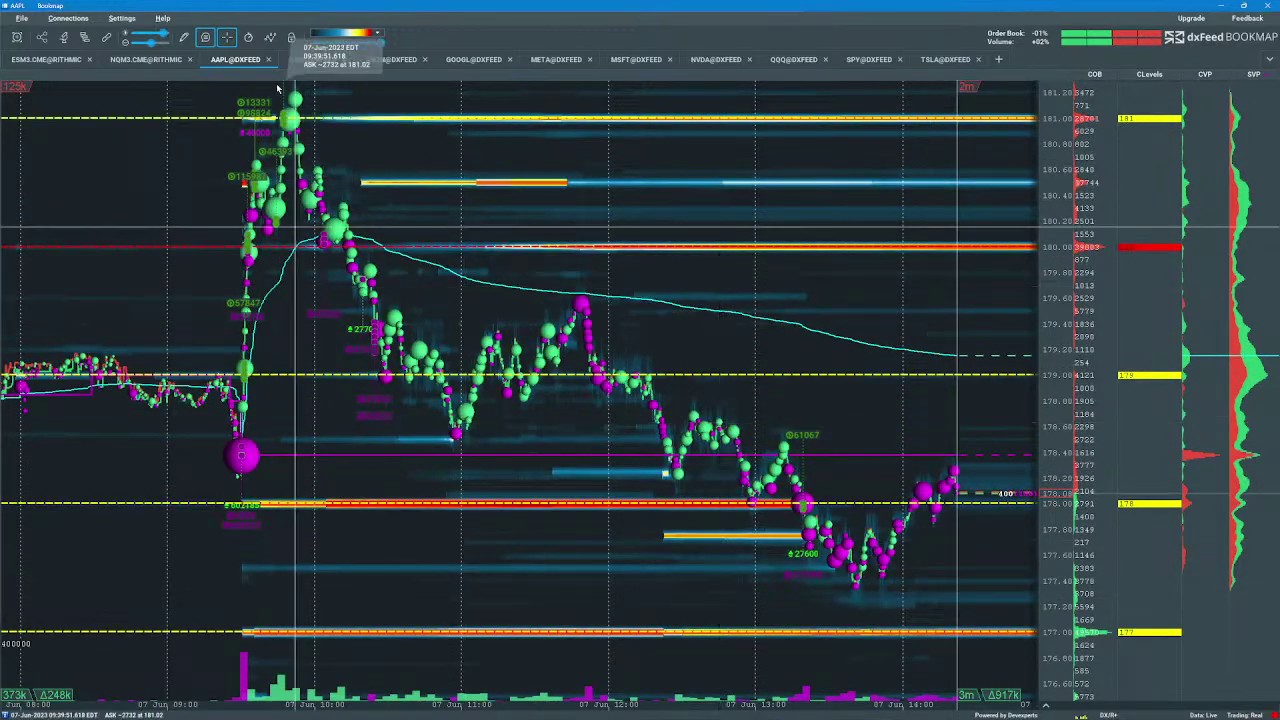
# Step: Show the AMD chart and widen its time range to start before 08:00
pyautogui.click(308, 60)
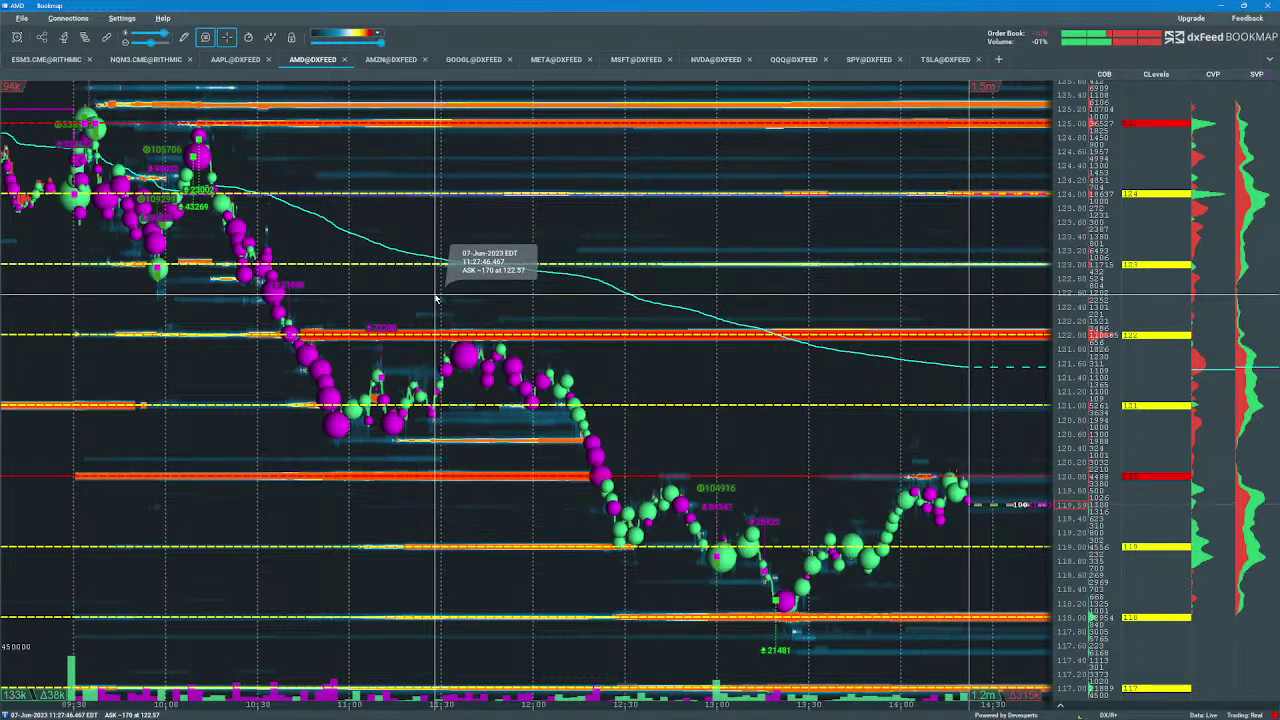
pyautogui.scroll(-2, 633, 430)
pyautogui.scroll(-2, 632, 425)
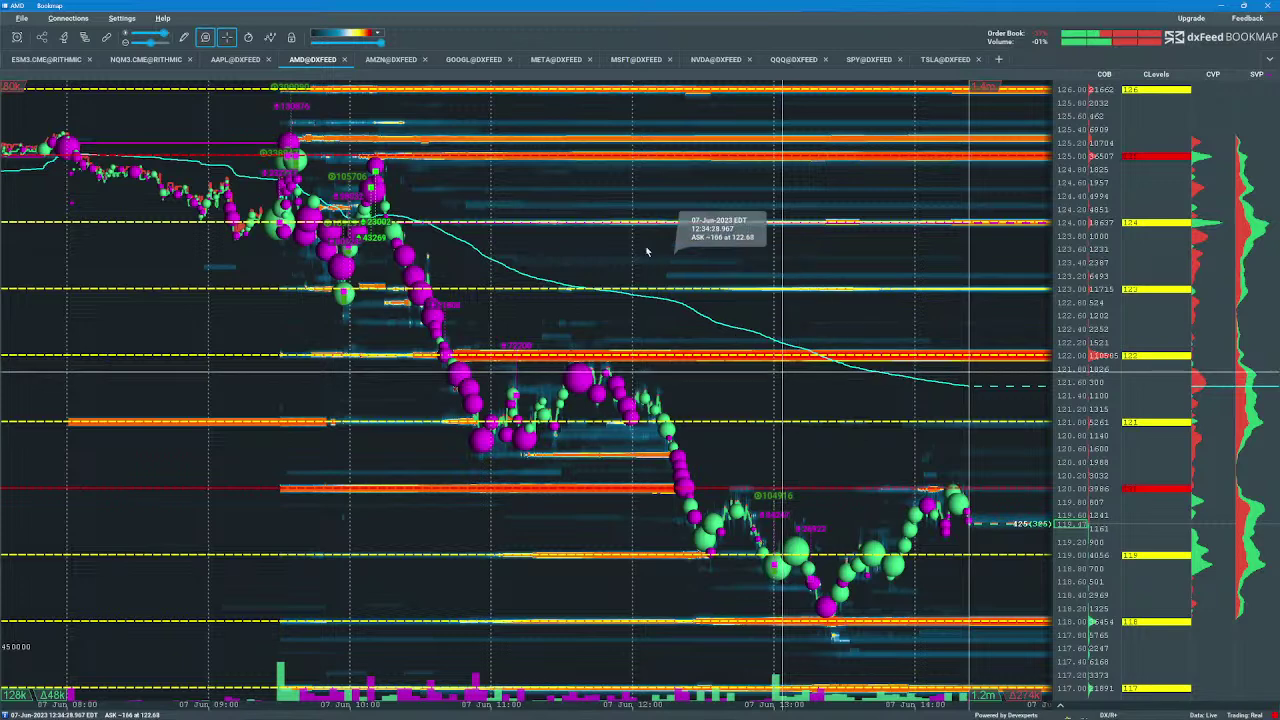
# Step: Review the AMZN, GOOGL, META, MSFT and NVDA charts one after another, widening NVDA to include the 09:30 open
pyautogui.click(390, 59)
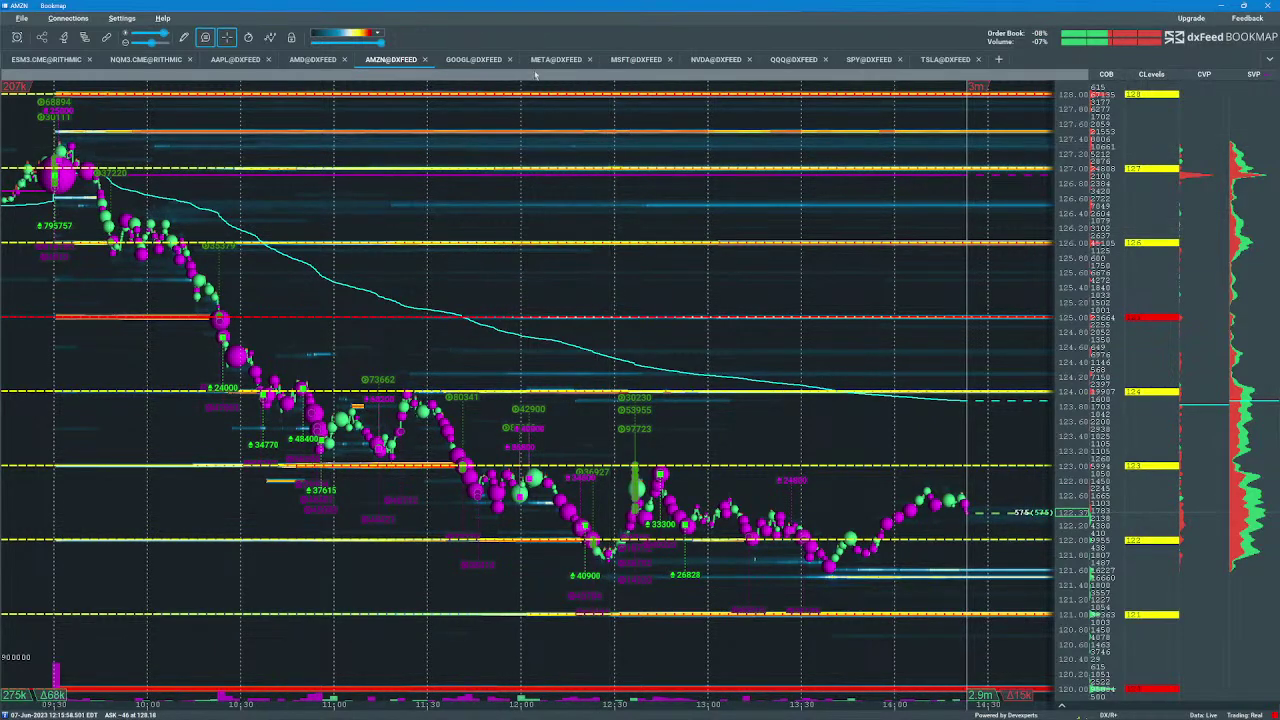
pyautogui.click(497, 64)
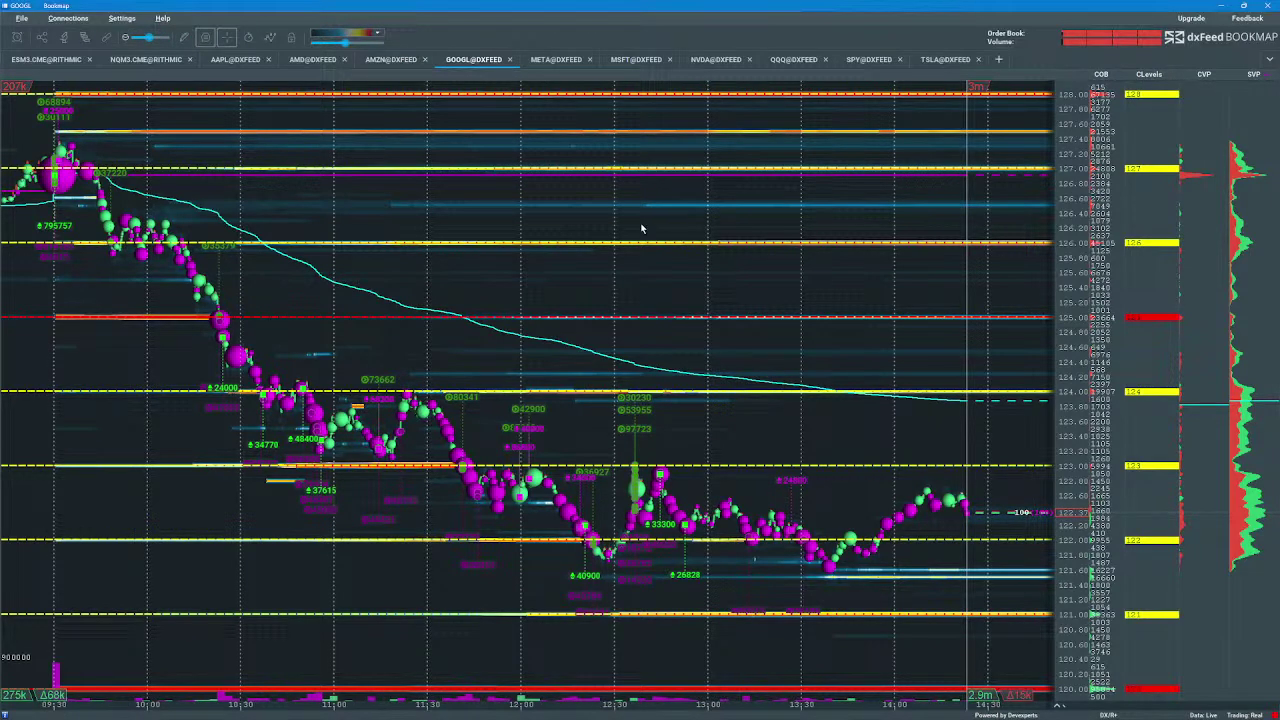
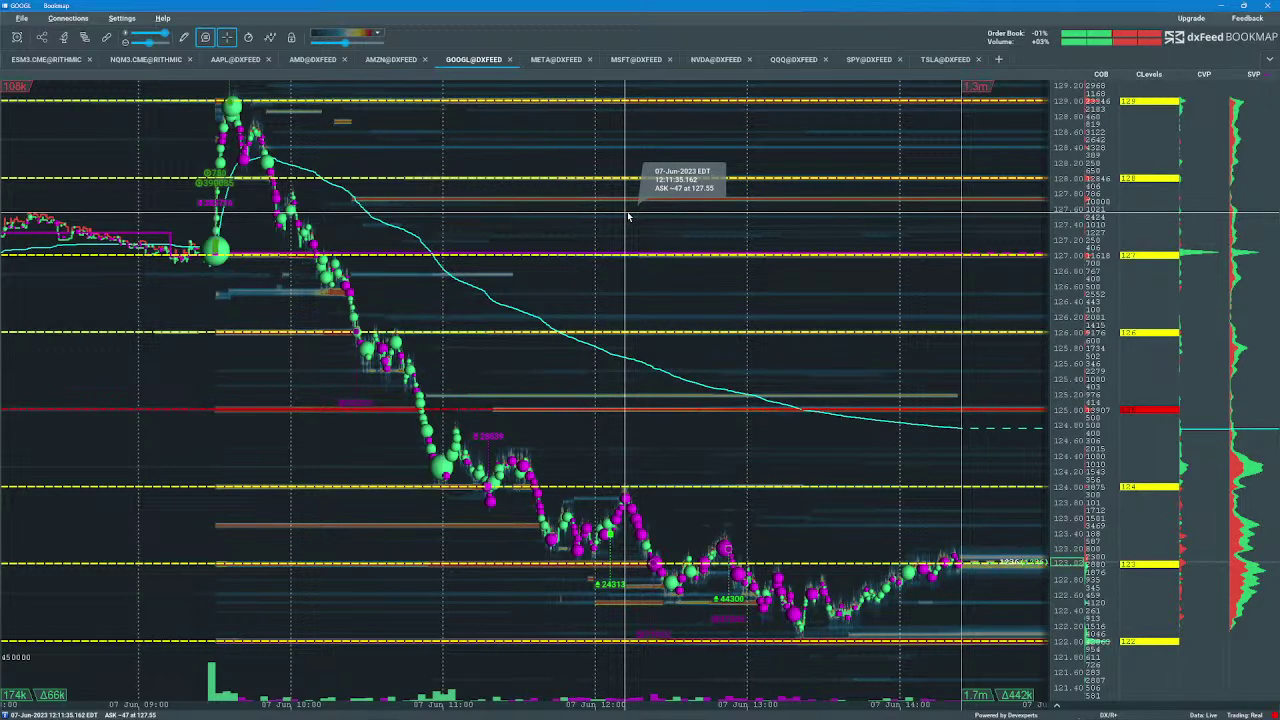
pyautogui.click(548, 61)
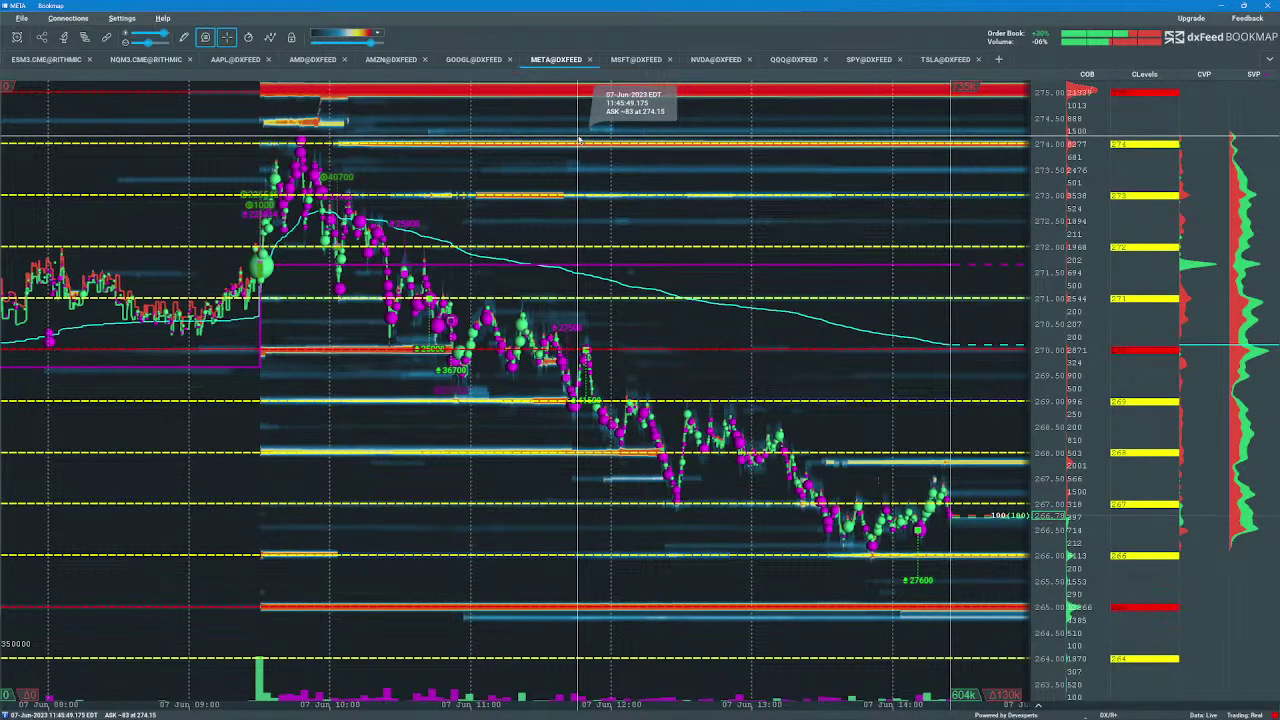
pyautogui.click(645, 60)
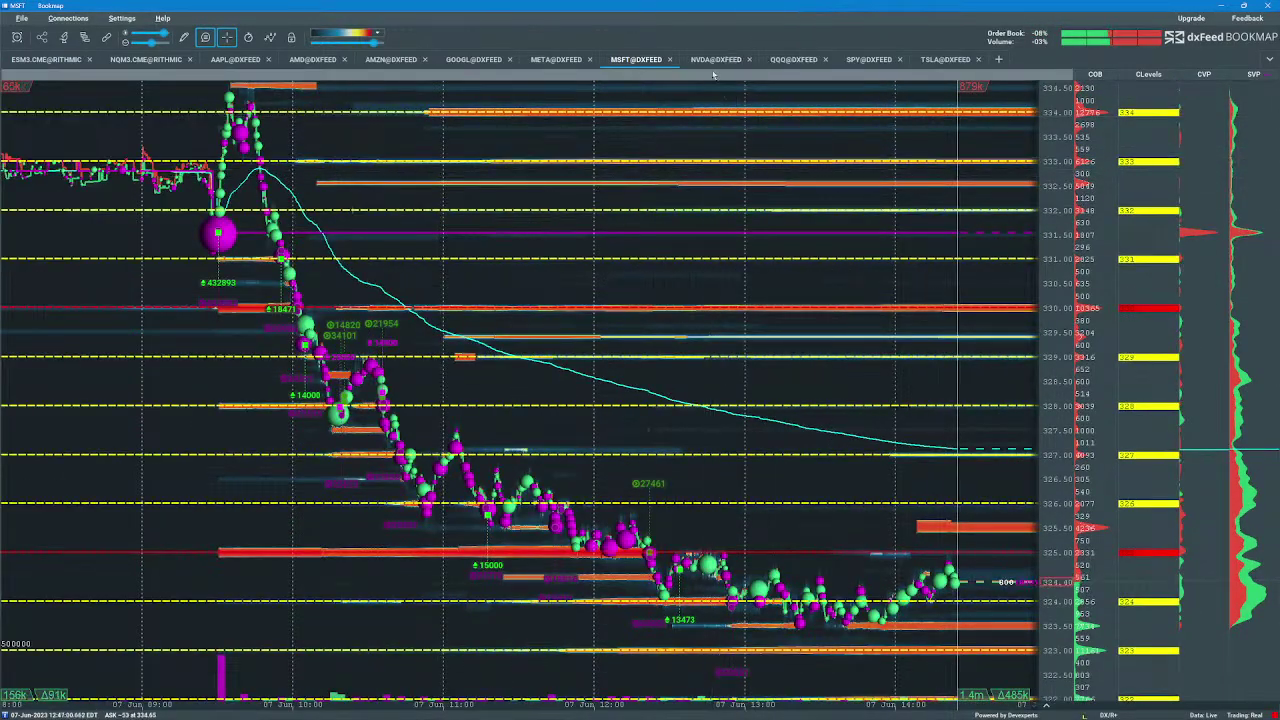
pyautogui.click(714, 60)
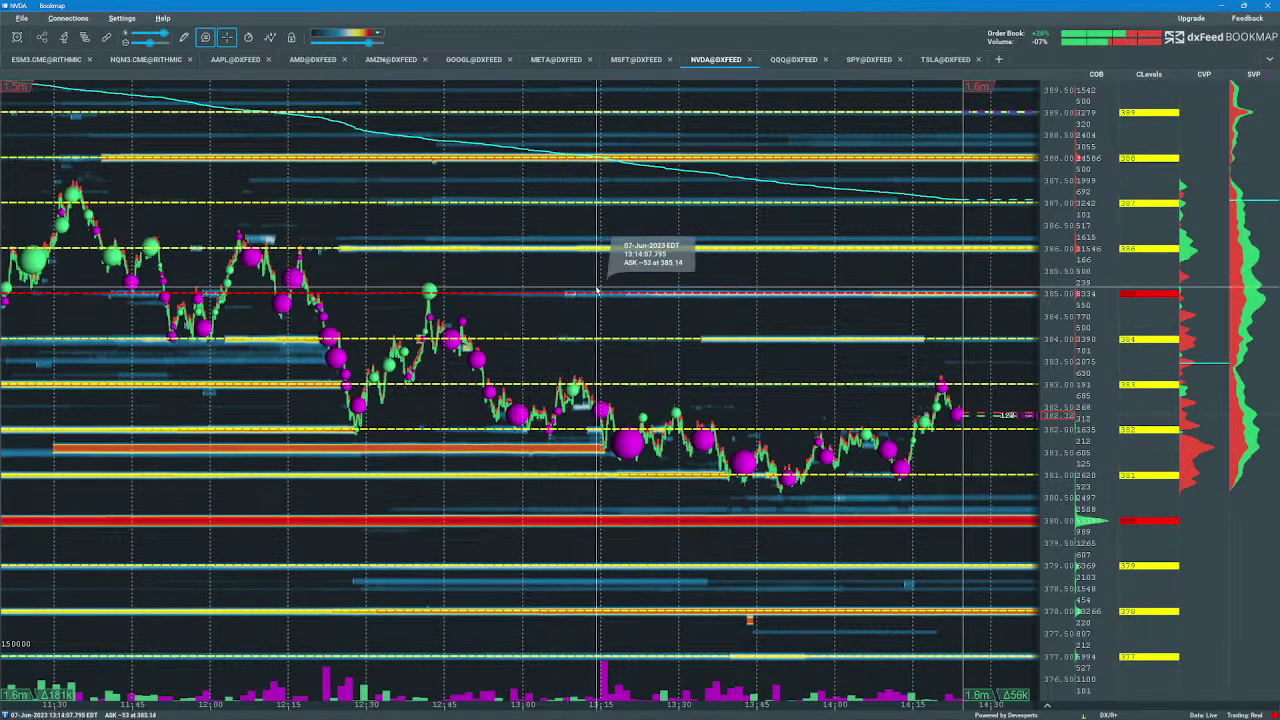
pyautogui.scroll(-2, 600, 288)
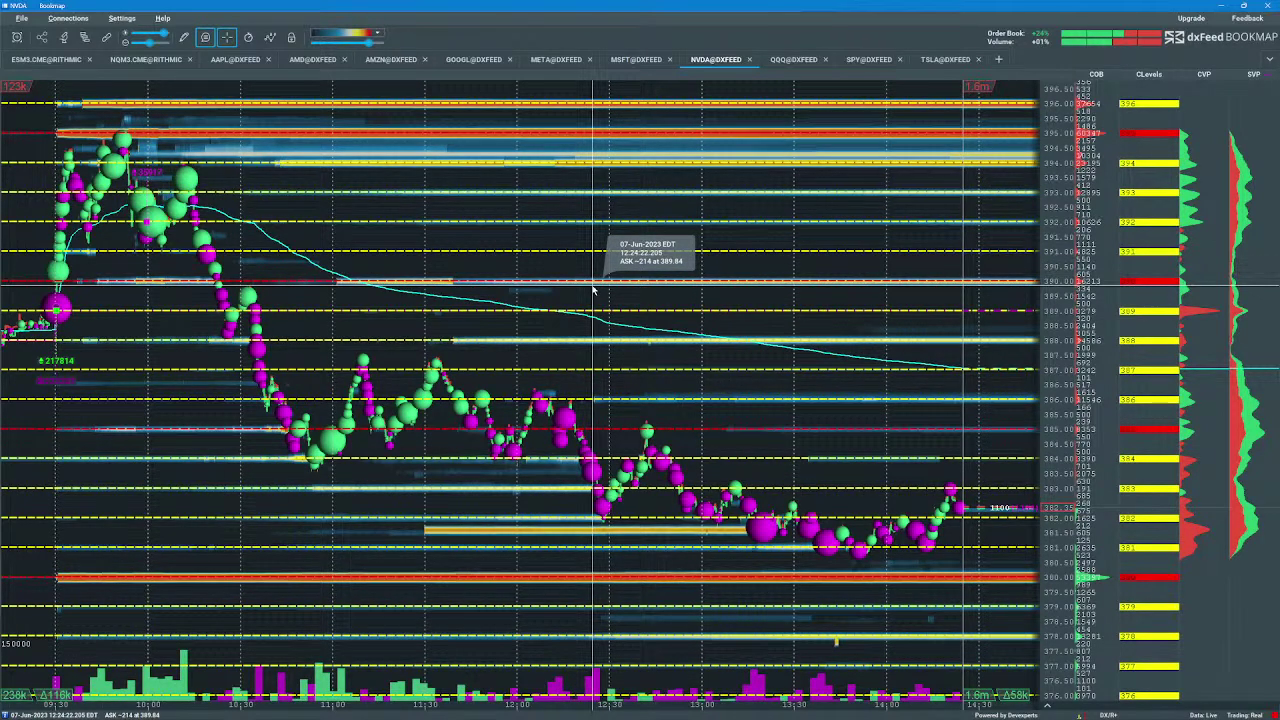
# Step: Show the QQQ chart and widen its time range to start before 09:00
pyautogui.click(800, 60)
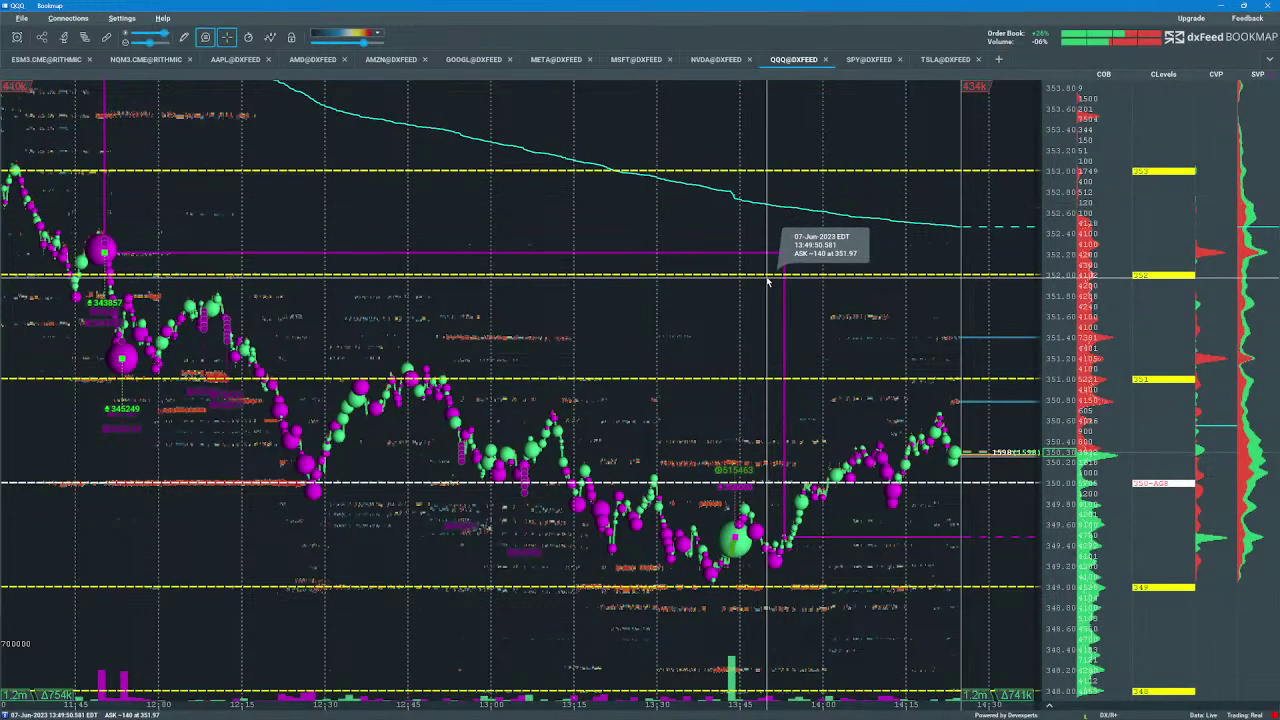
pyautogui.scroll(-2, 768, 280)
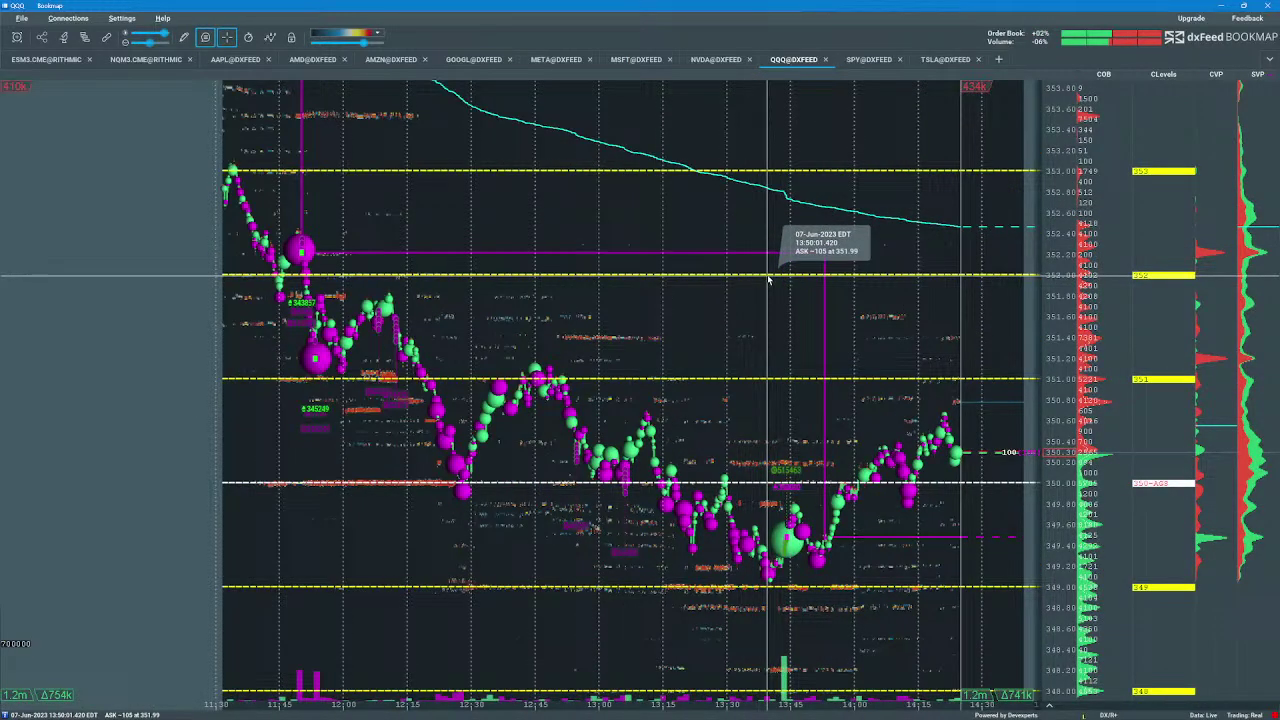
pyautogui.scroll(-2, 768, 280)
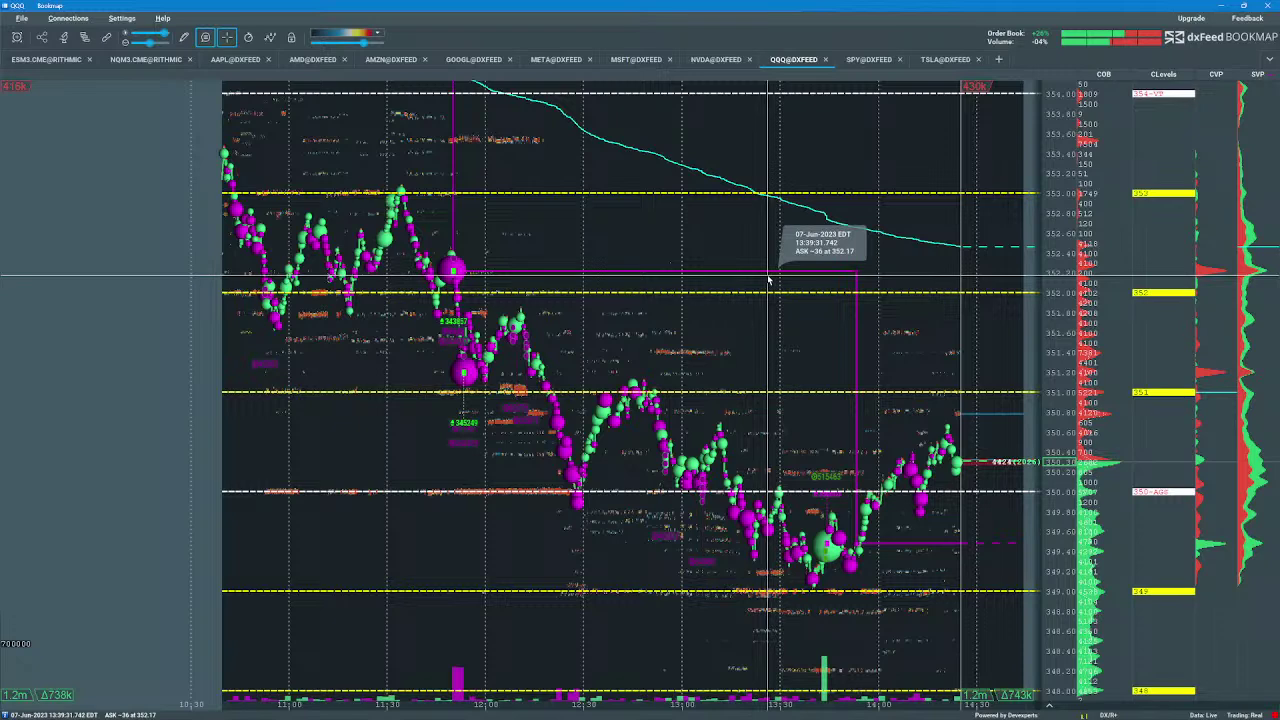
pyautogui.scroll(-2, 768, 280)
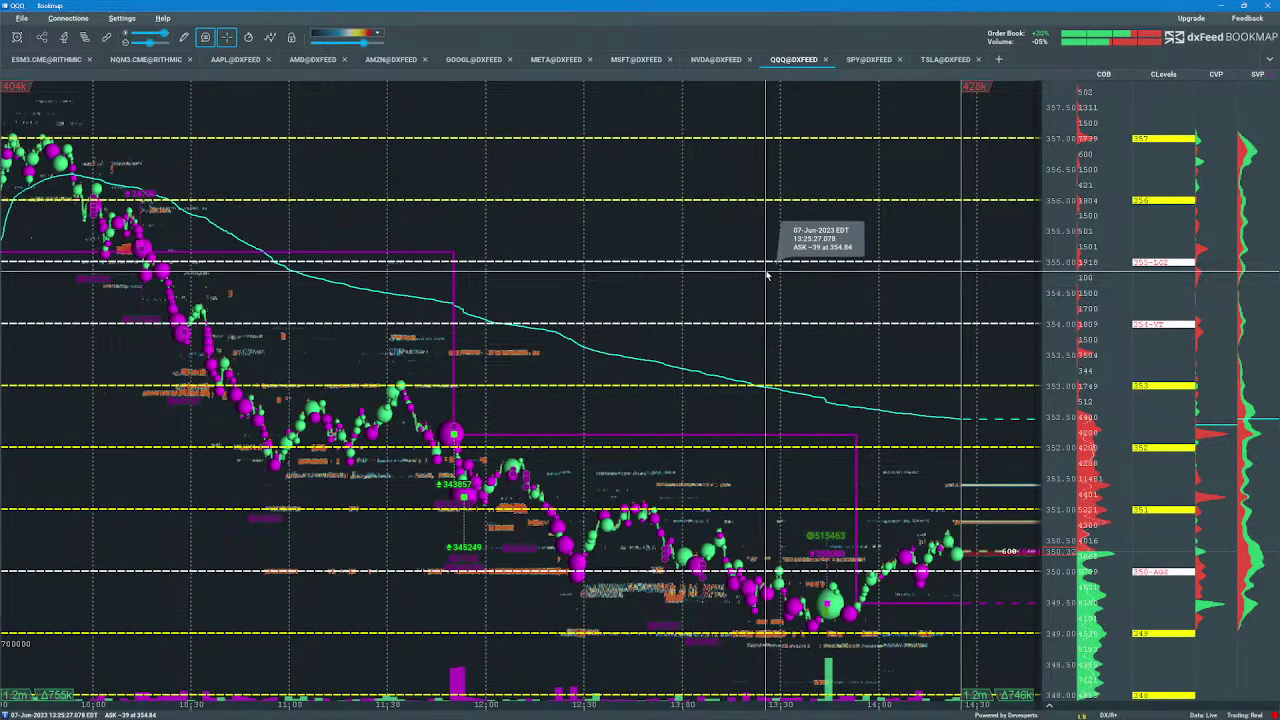
pyautogui.scroll(-2, 768, 272)
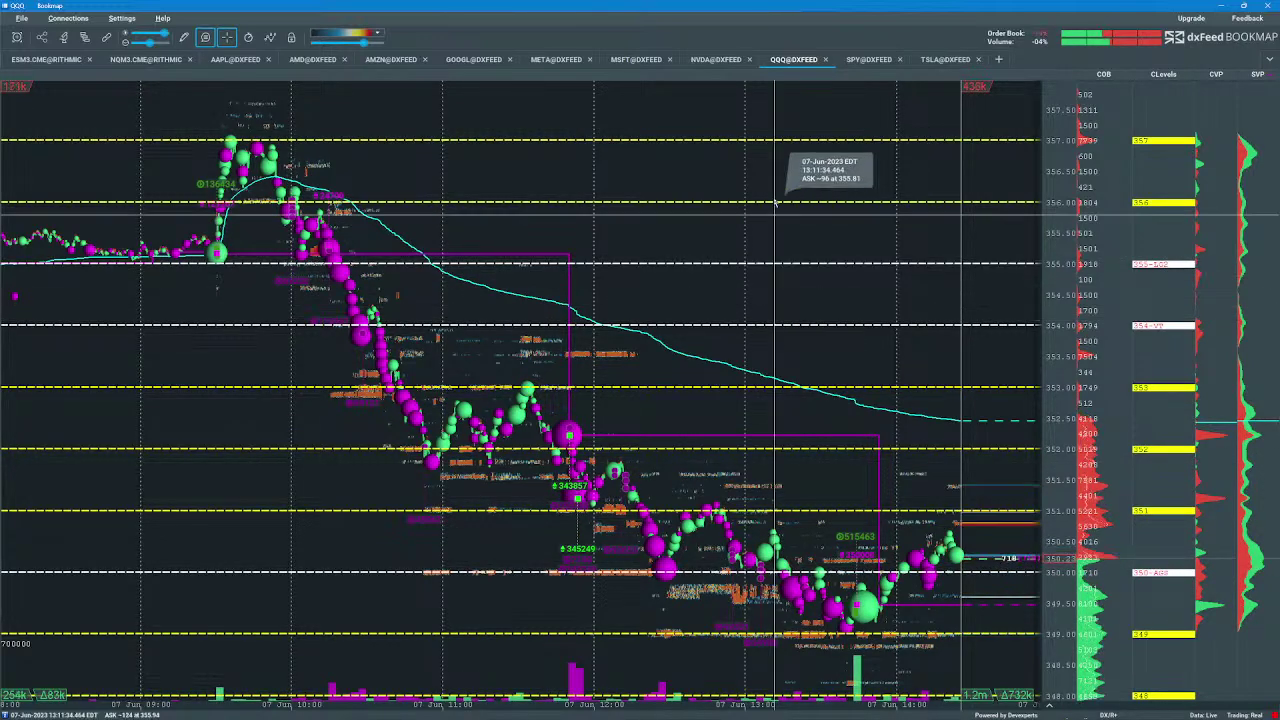
# Step: Show the SPY chart and widen its time range to start before 09:00
pyautogui.click(866, 61)
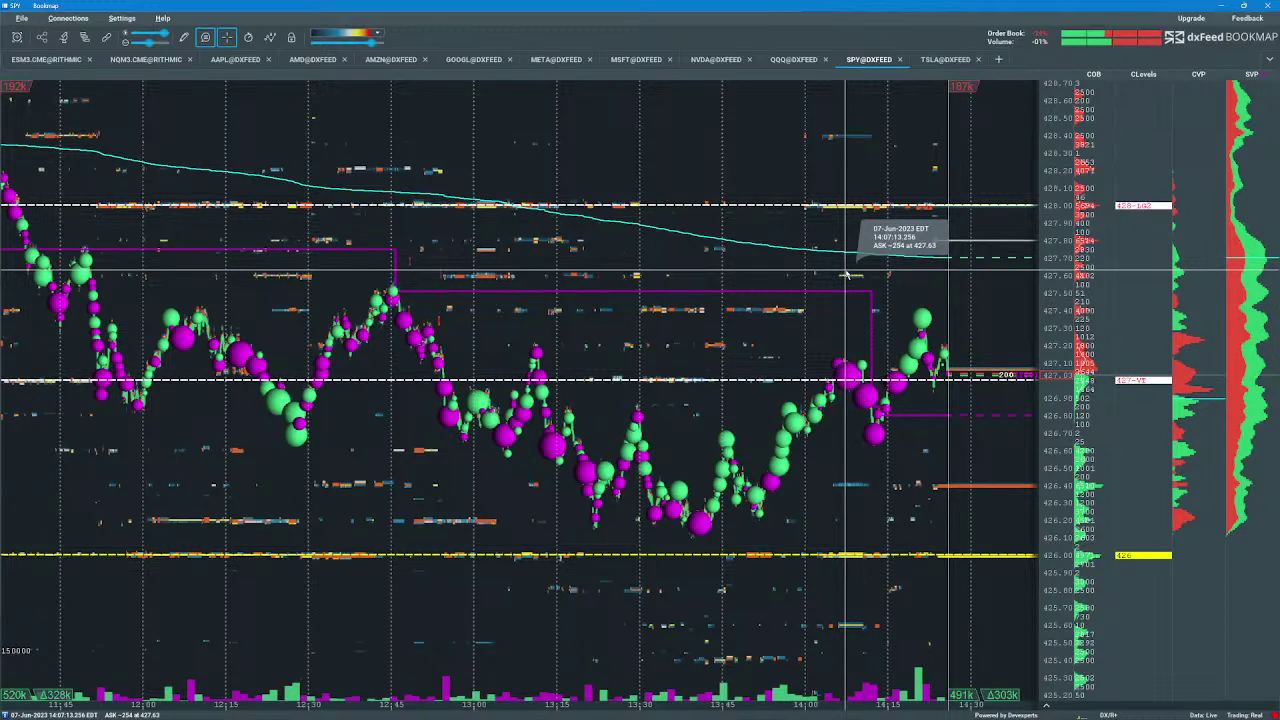
pyautogui.scroll(-2, 628, 318)
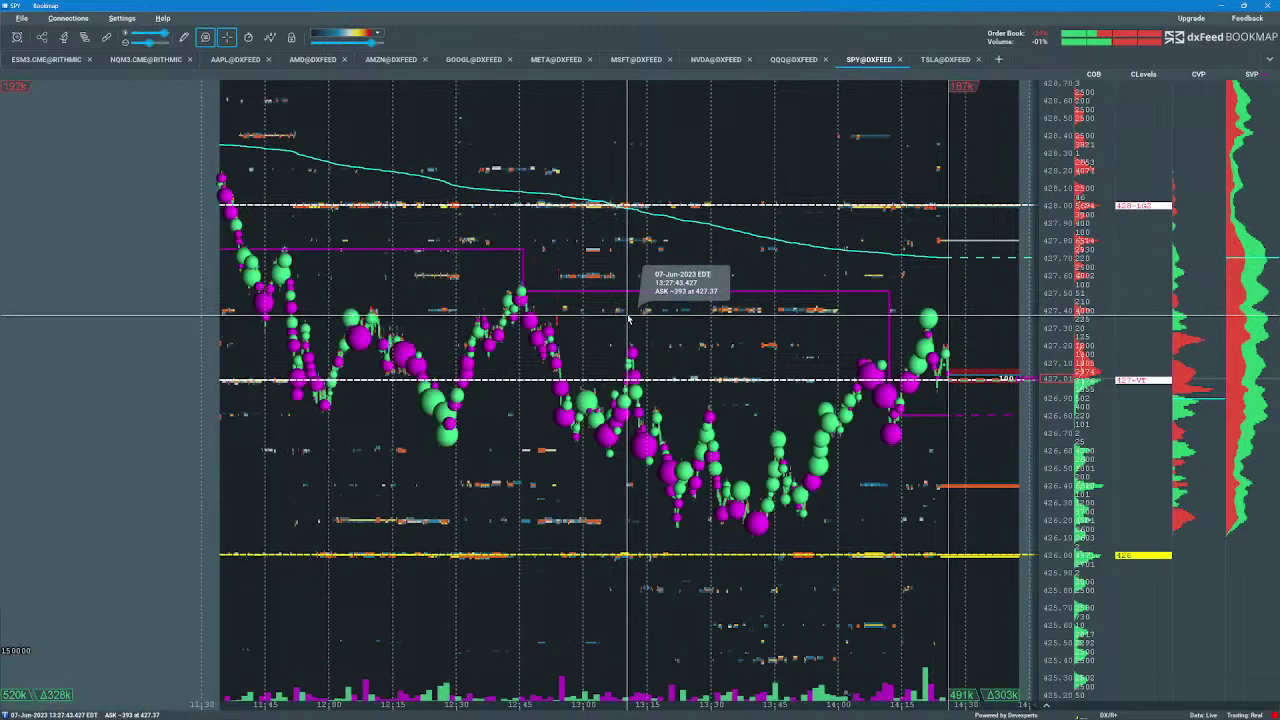
pyautogui.scroll(-2, 629, 319)
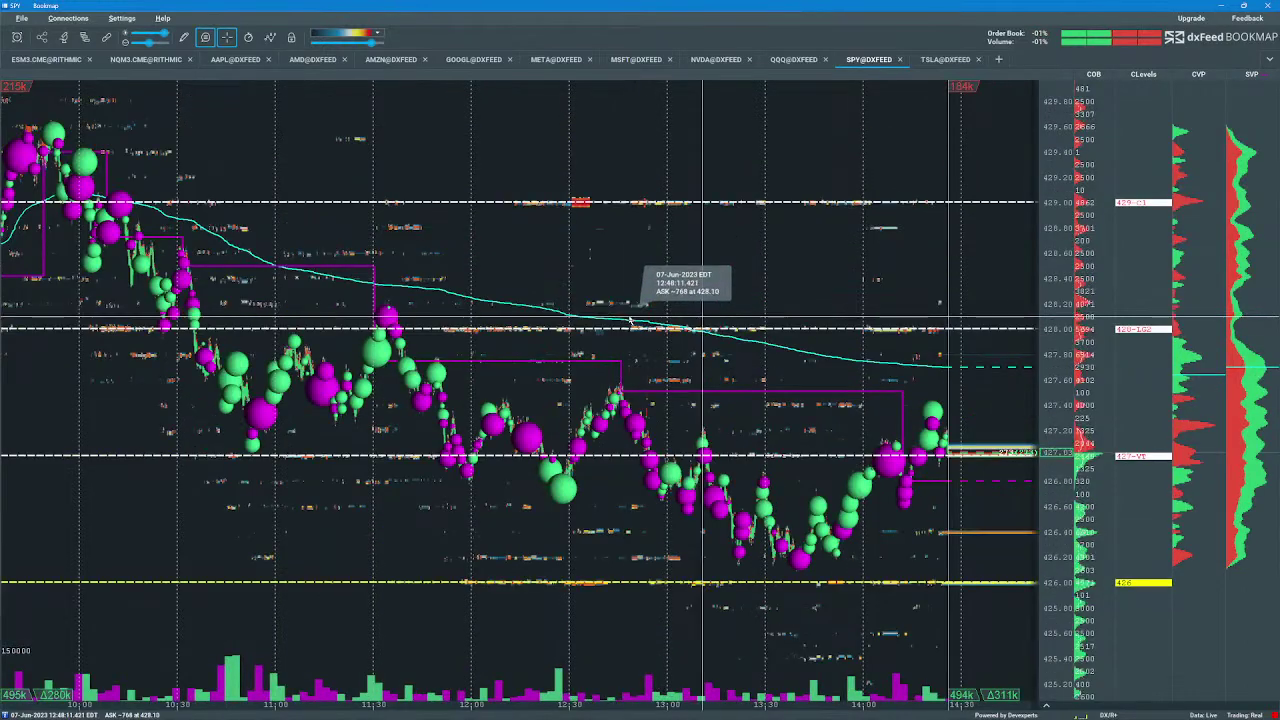
pyautogui.scroll(-1, 629, 319)
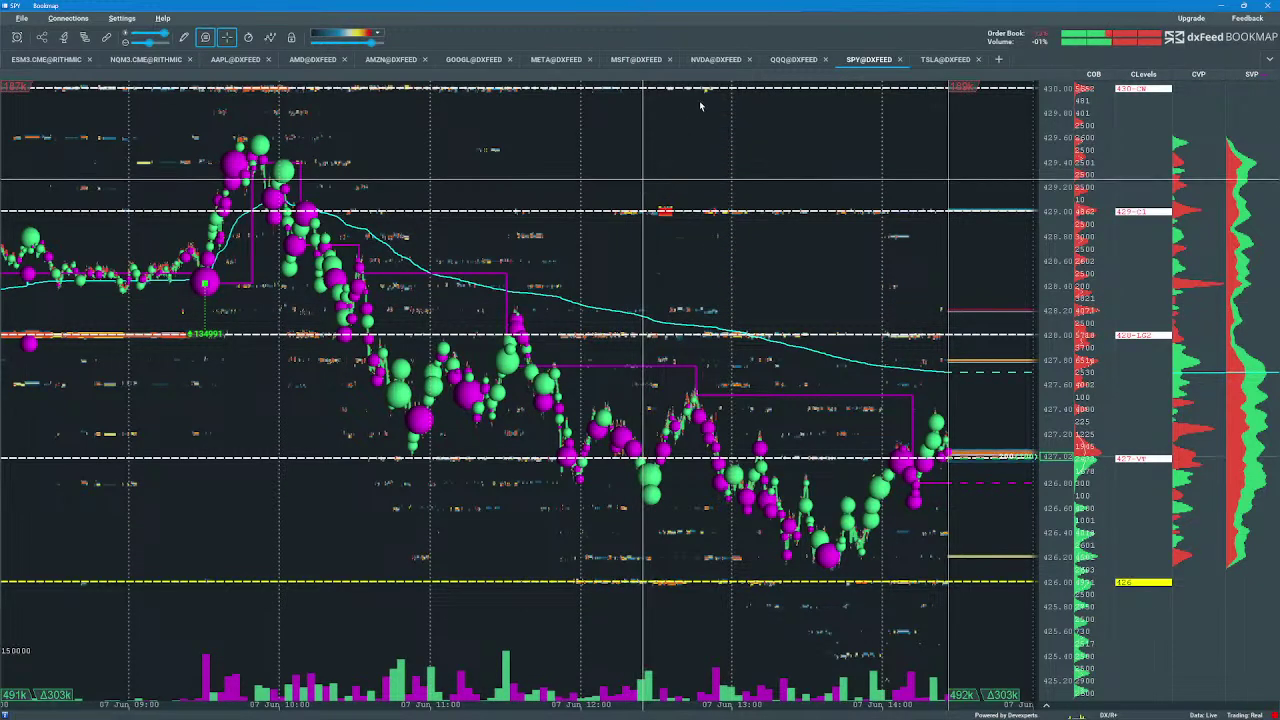
# Step: Show the TSLA chart and widen its time range to start before 08:00
pyautogui.click(944, 60)
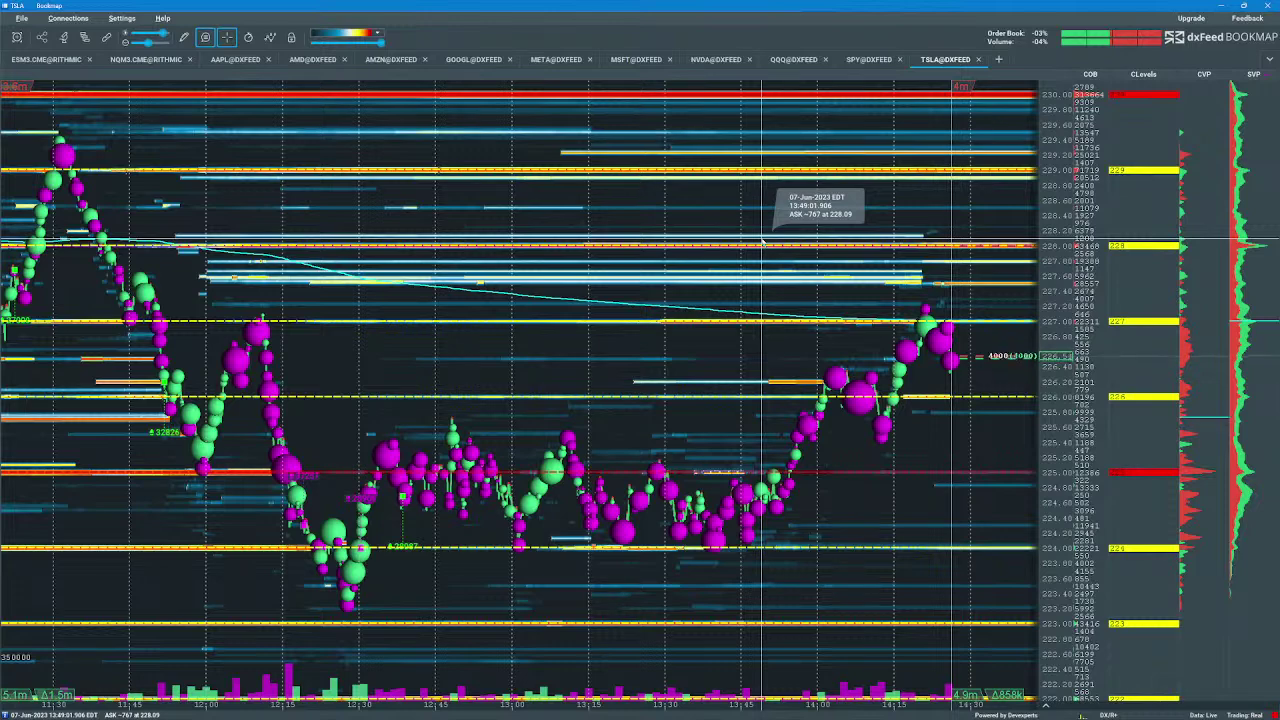
pyautogui.scroll(-2, 762, 241)
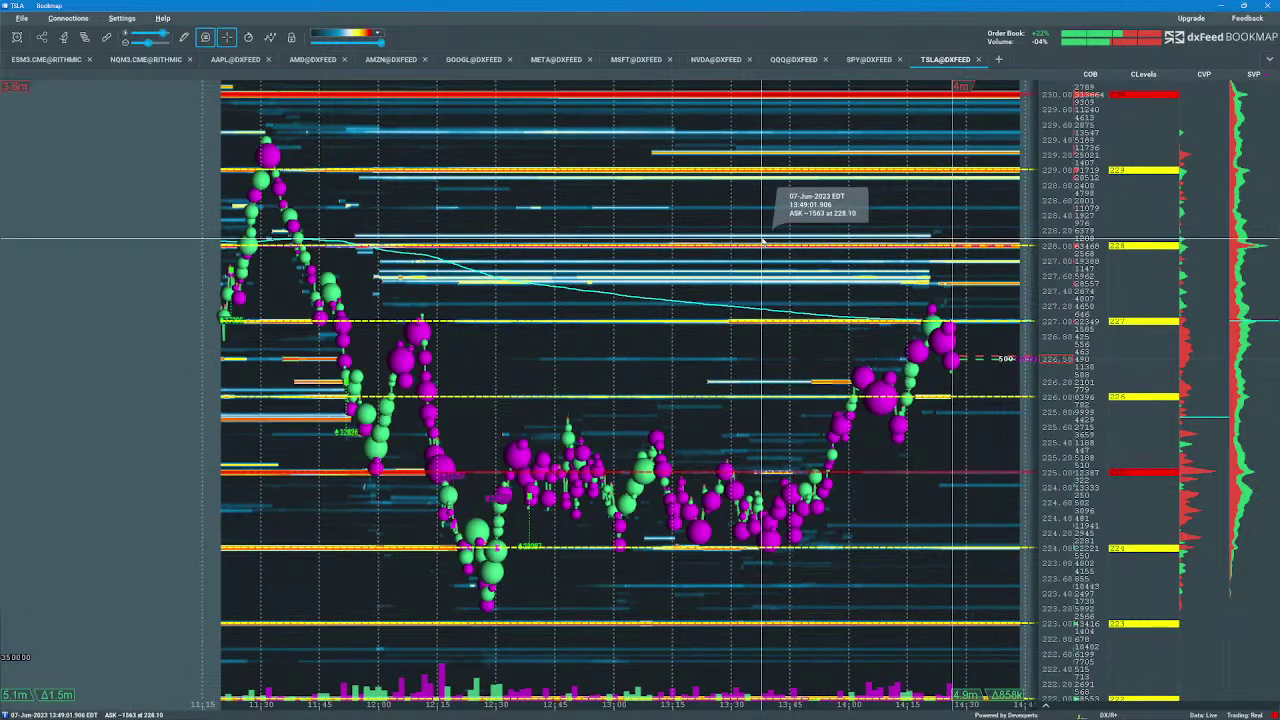
pyautogui.scroll(-3, 762, 241)
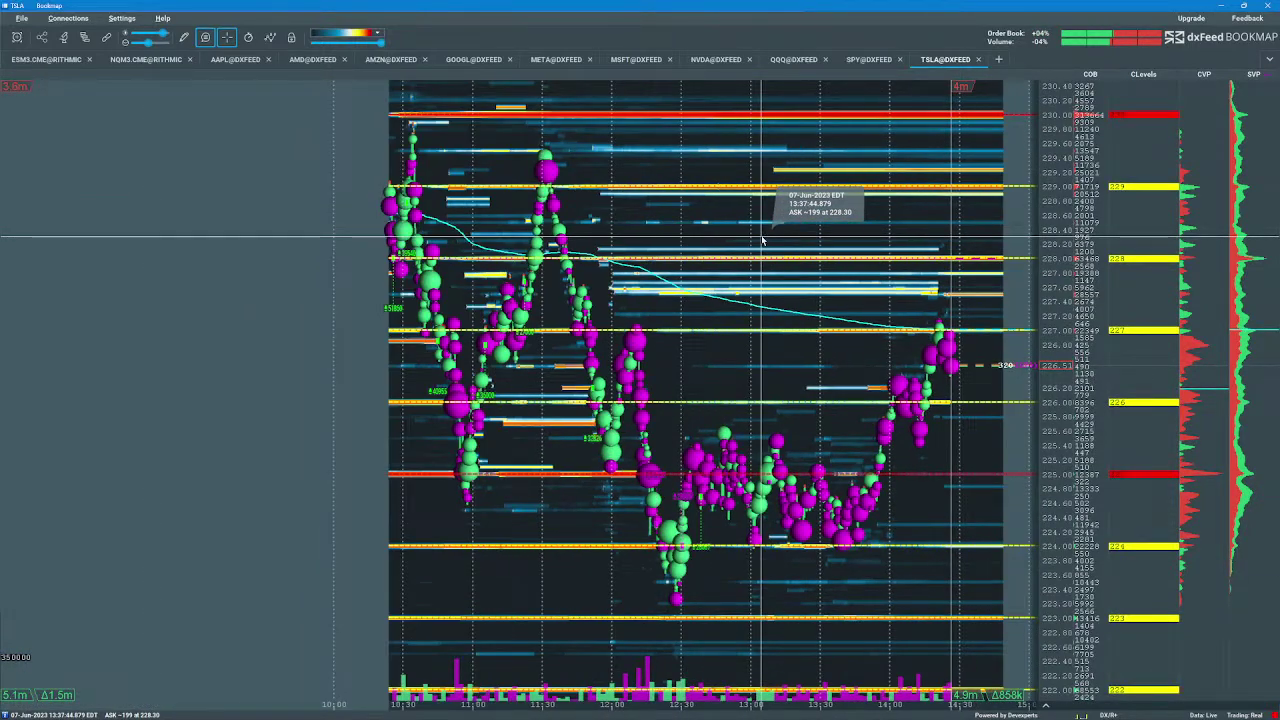
pyautogui.scroll(-2, 762, 241)
pyautogui.scroll(-2, 762, 241)
pyautogui.scroll(2, 762, 241)
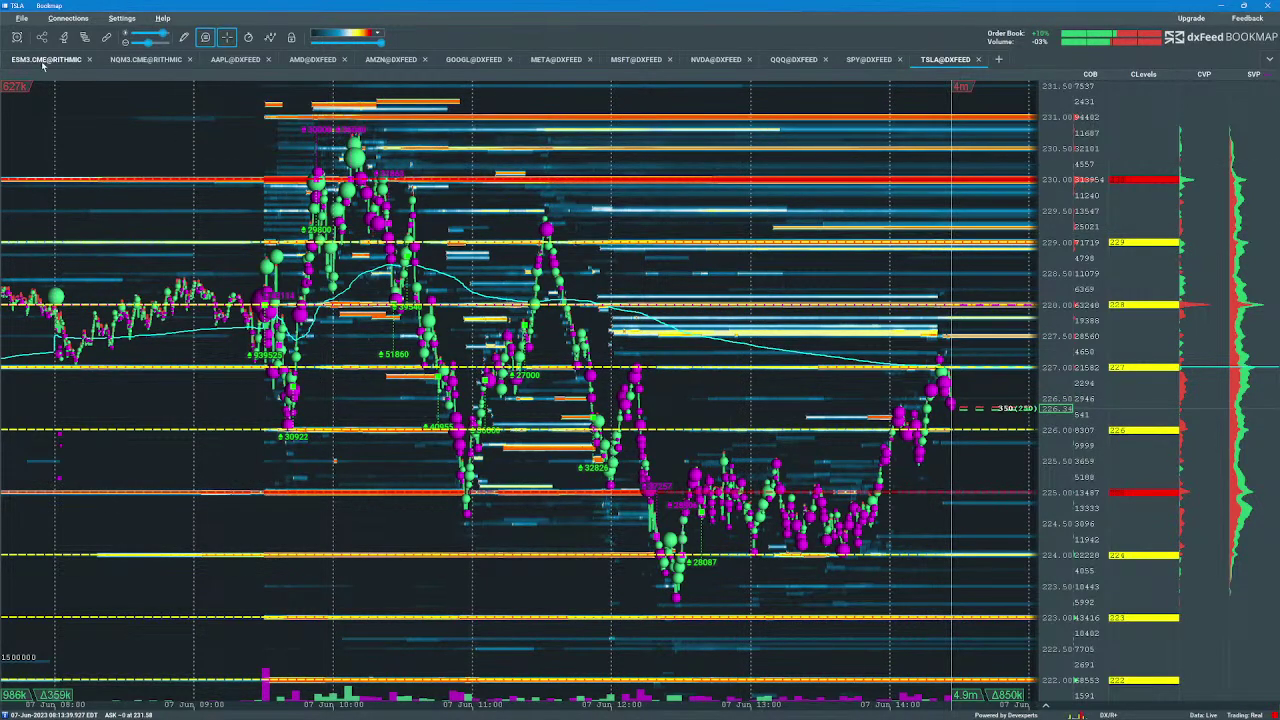
# Step: Recheck the ESM3 chart and examine the NQM3 chart and its lower indicator lines from before 09:00
pyautogui.hotkey('ctrl', 'Tab')
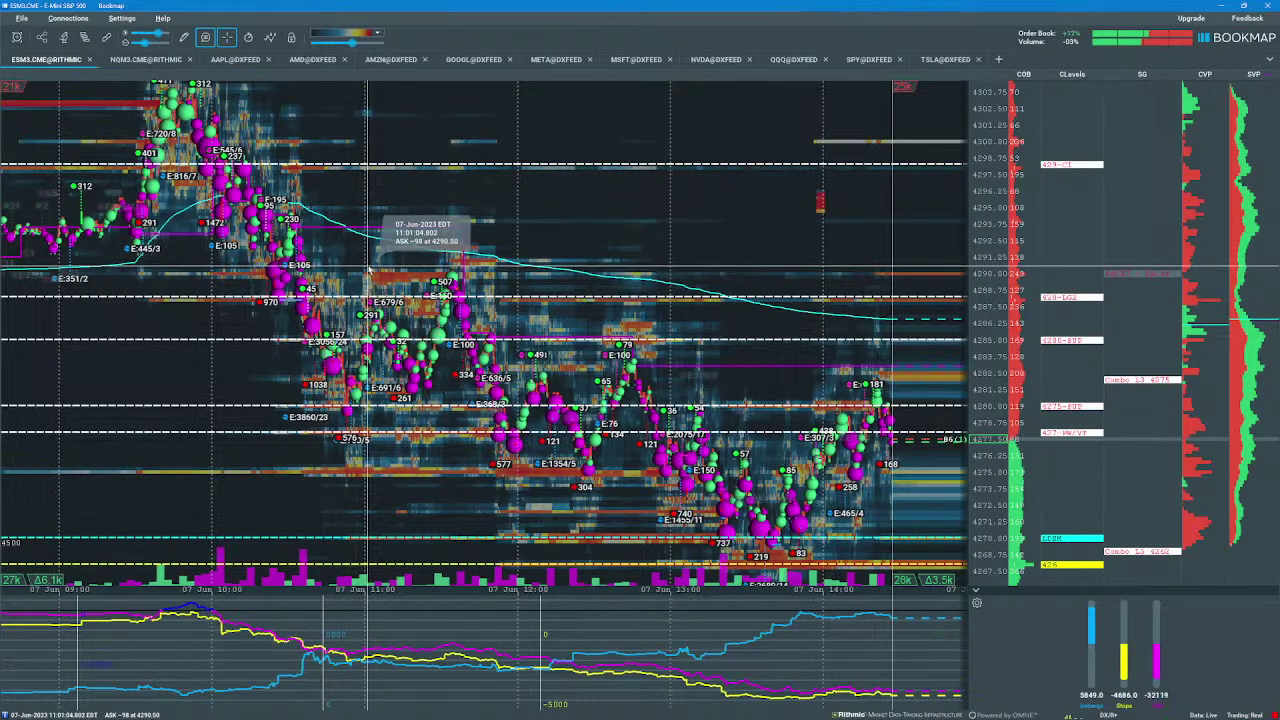
pyautogui.click(145, 60)
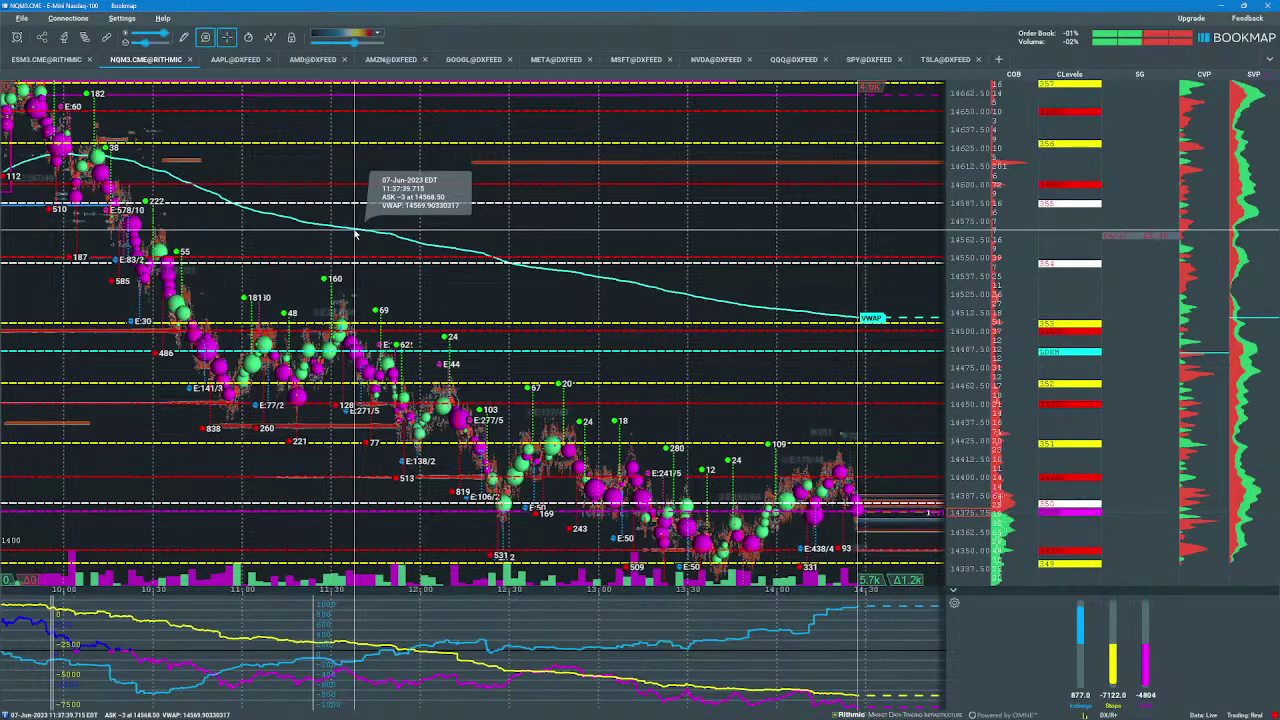
pyautogui.scroll(-2, 354, 233)
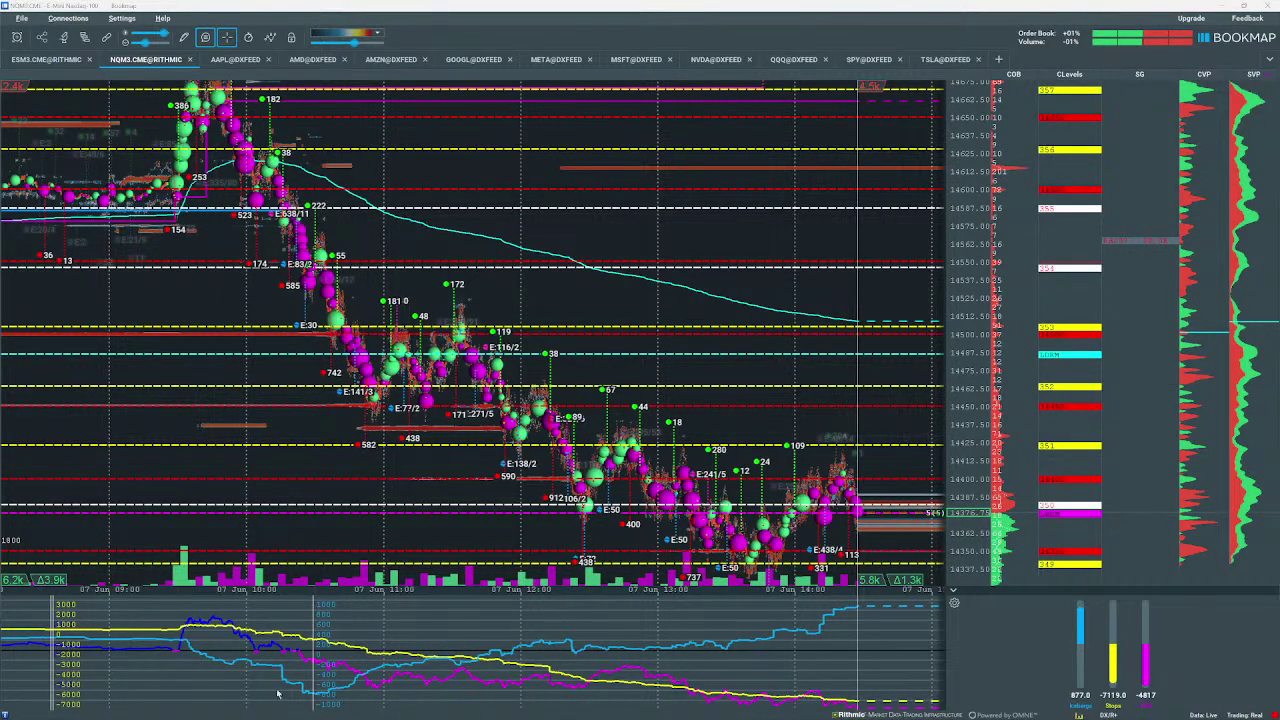
pyautogui.moveTo(561, 650); pyautogui.dragTo(686, 666)
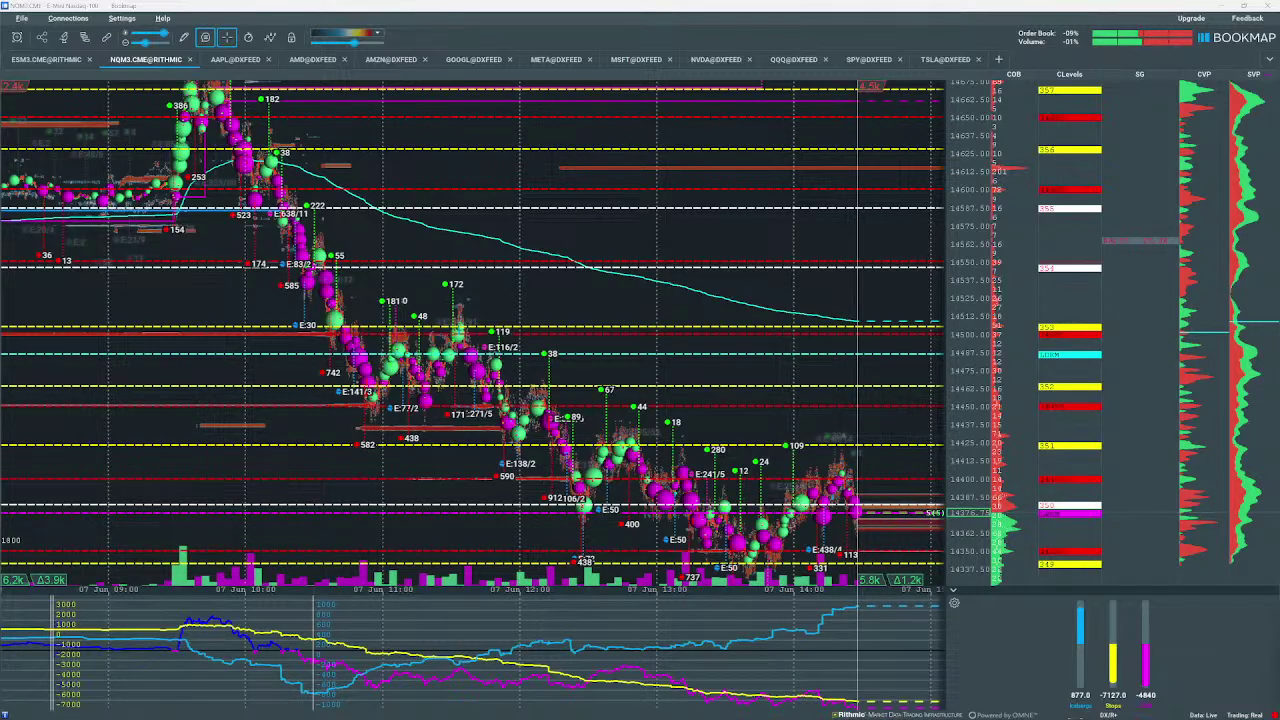
# Step: Switch to the Nasdaq HIRO chart, narrow its time range to start around 13:25, and mark the HIRO signal's decline after 14:20
pyautogui.hotkey('alt', 'Tab')
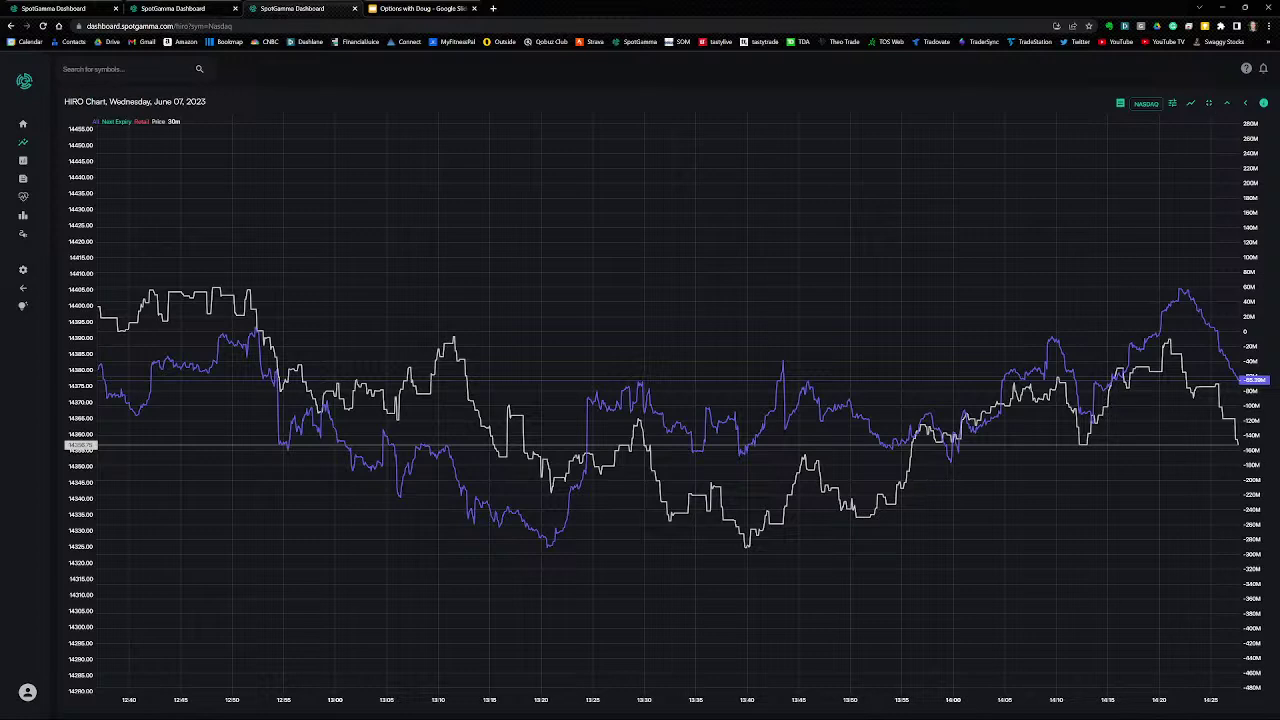
pyautogui.click(1174, 103)
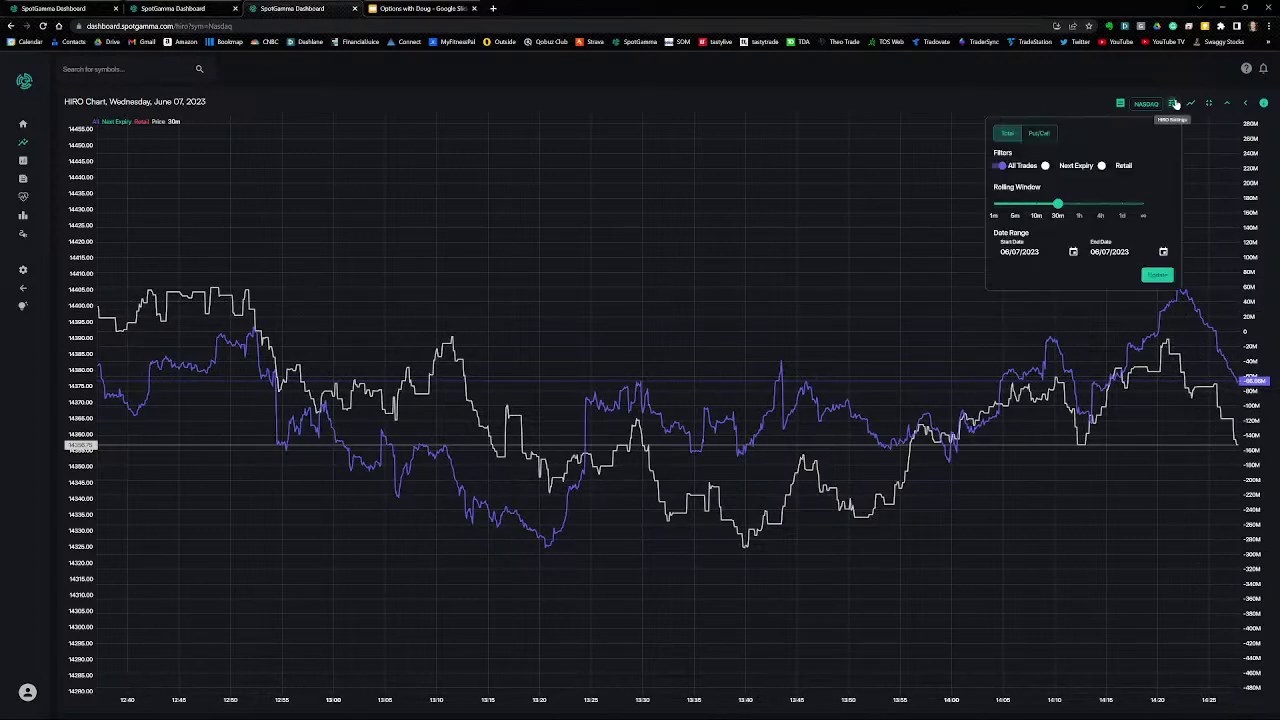
pyautogui.click(1160, 279)
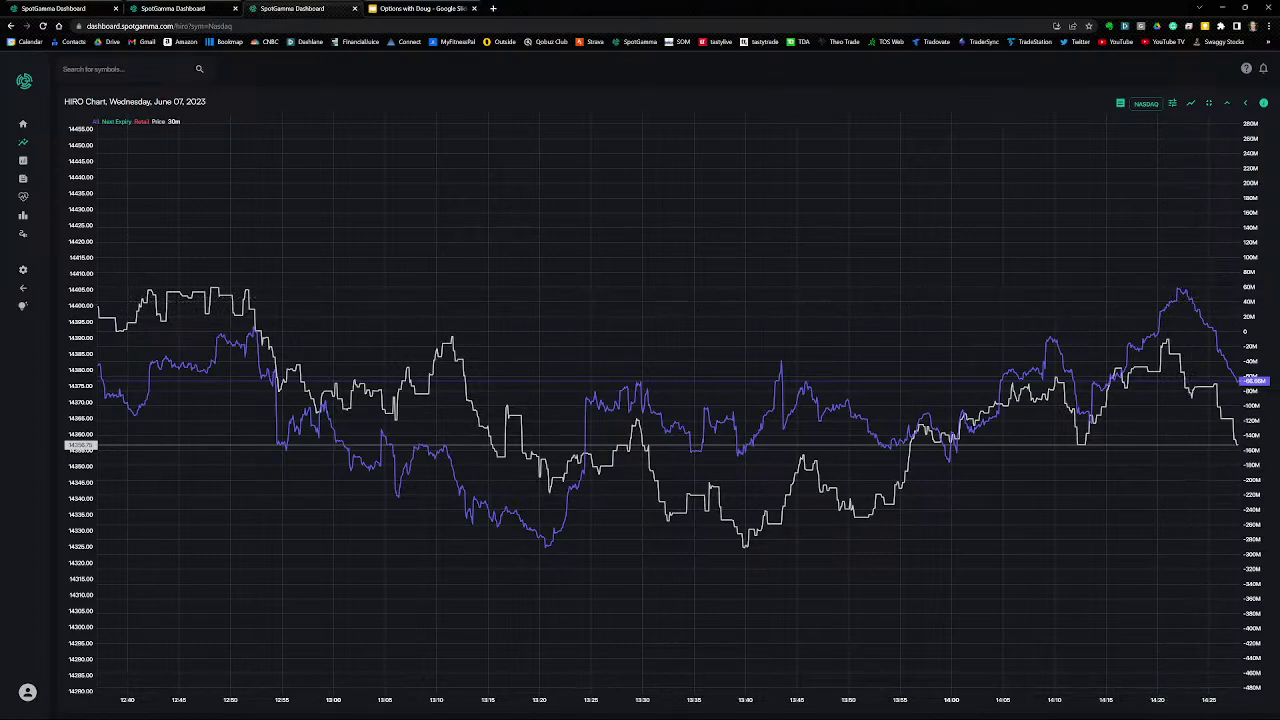
pyautogui.scroll(5, 1117, 323)
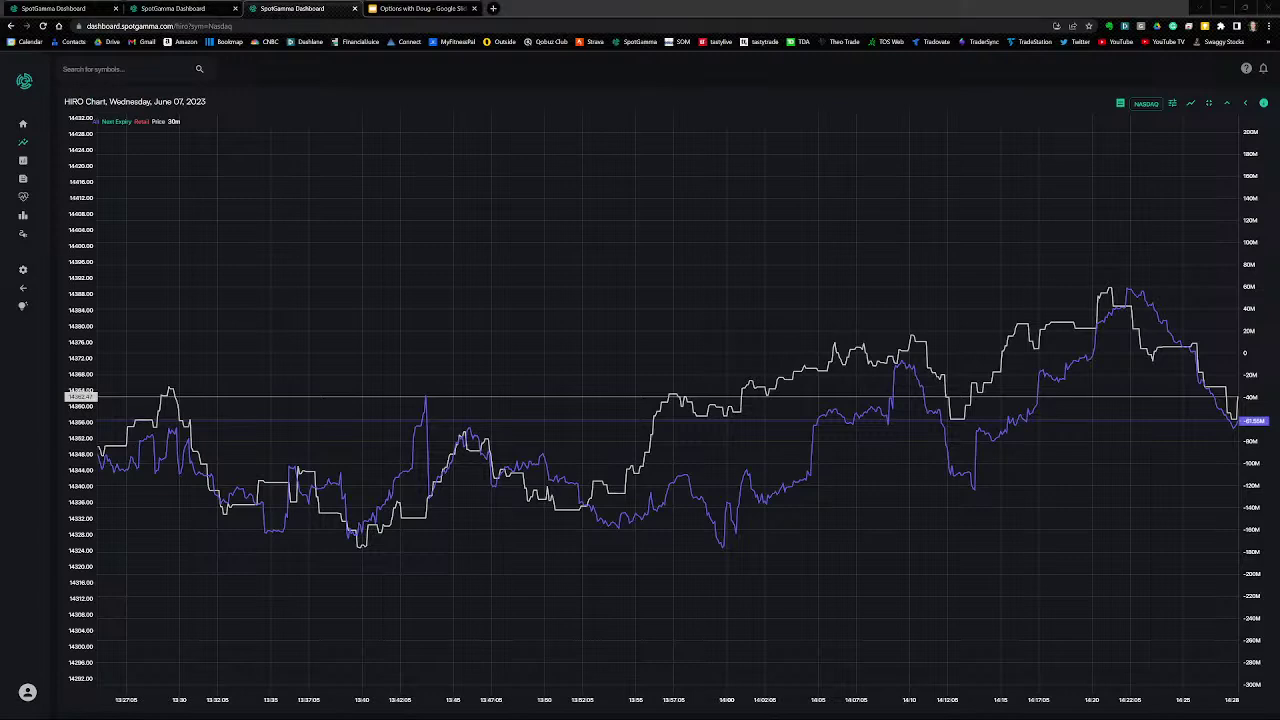
pyautogui.moveTo(1140, 279); pyautogui.dragTo(1218, 378)
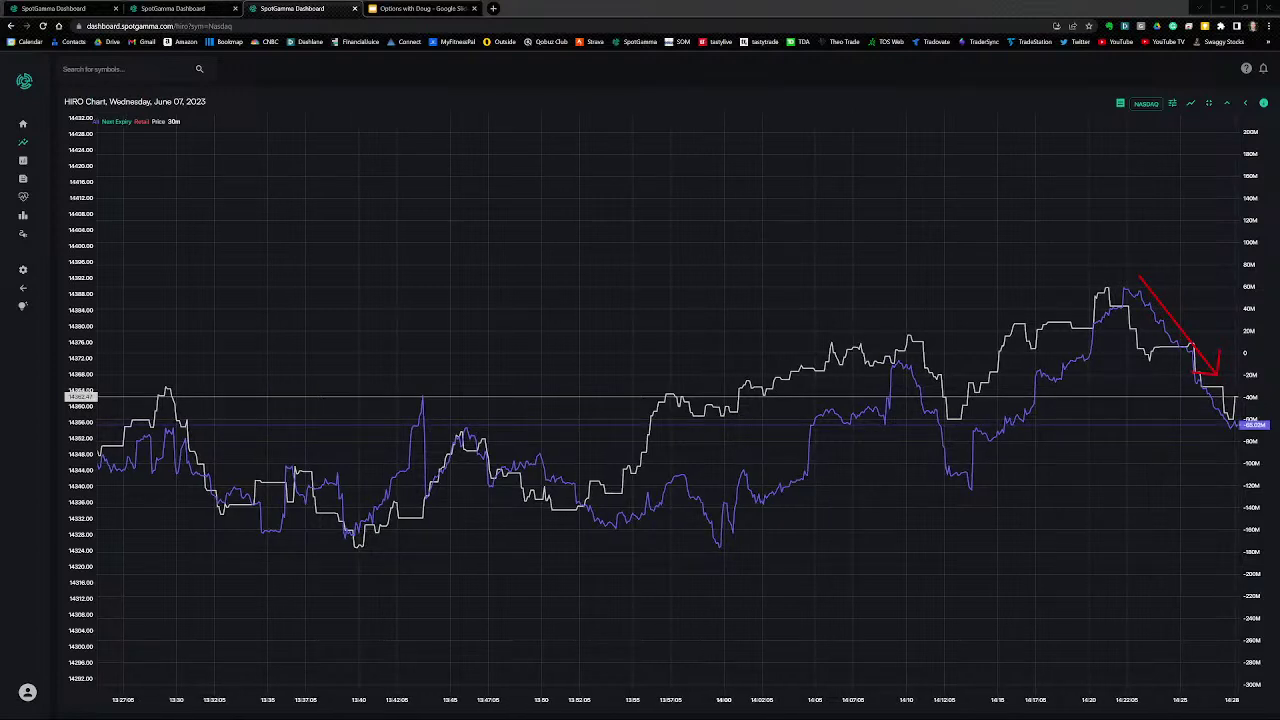
pyautogui.press('Escape')
# Step: Show the S&P 500 HIRO chart full screen from about 11:40 and mark the signal's move since about 13:55
pyautogui.click(1209, 102)
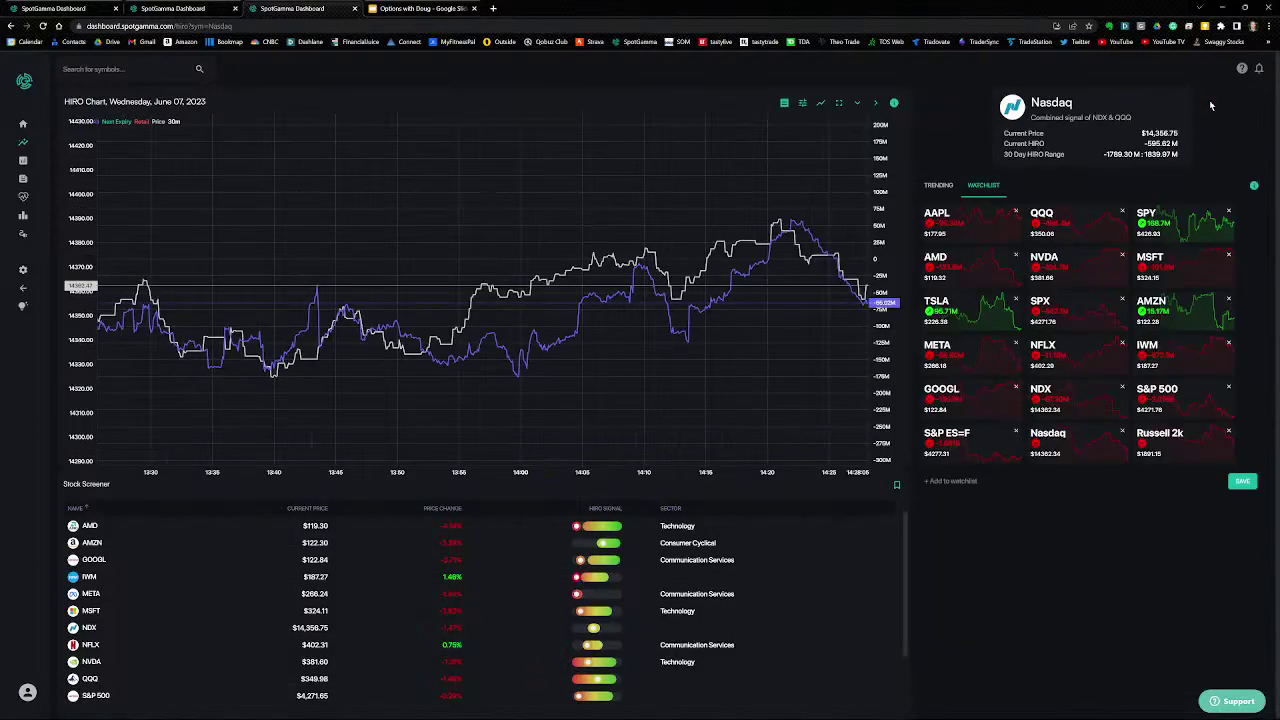
pyautogui.click(1196, 406)
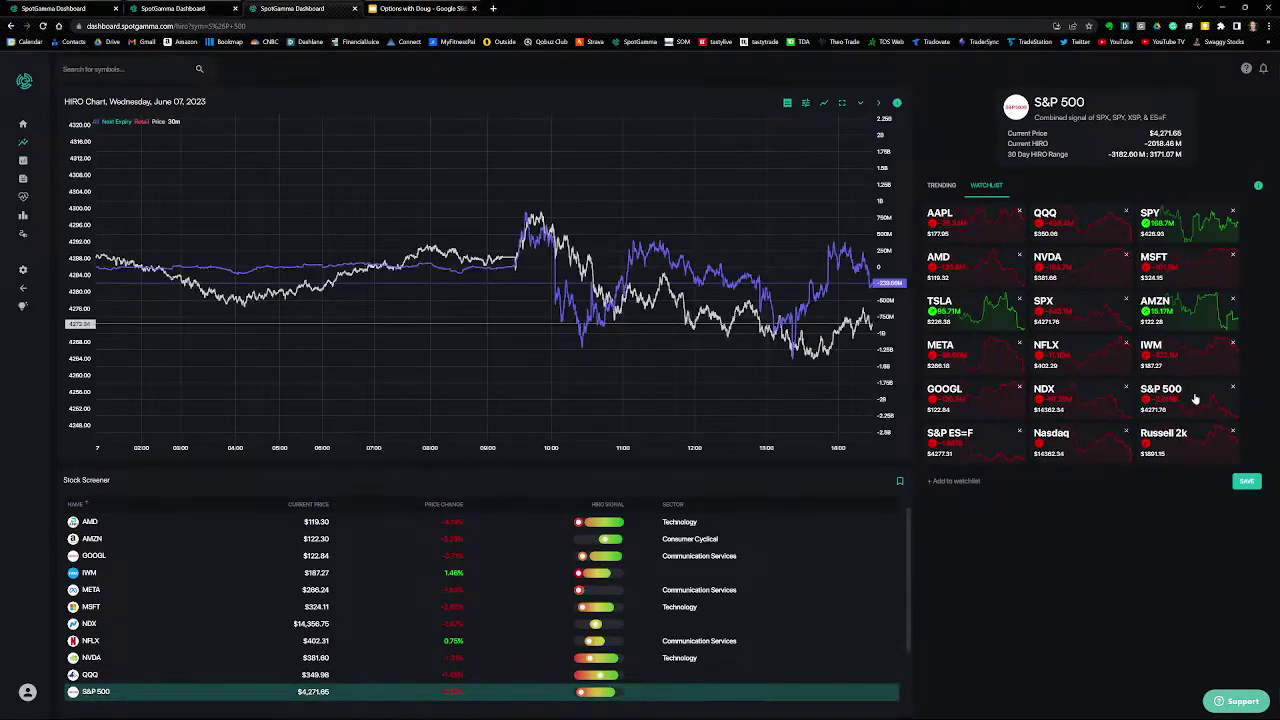
pyautogui.scroll(5, 673, 171)
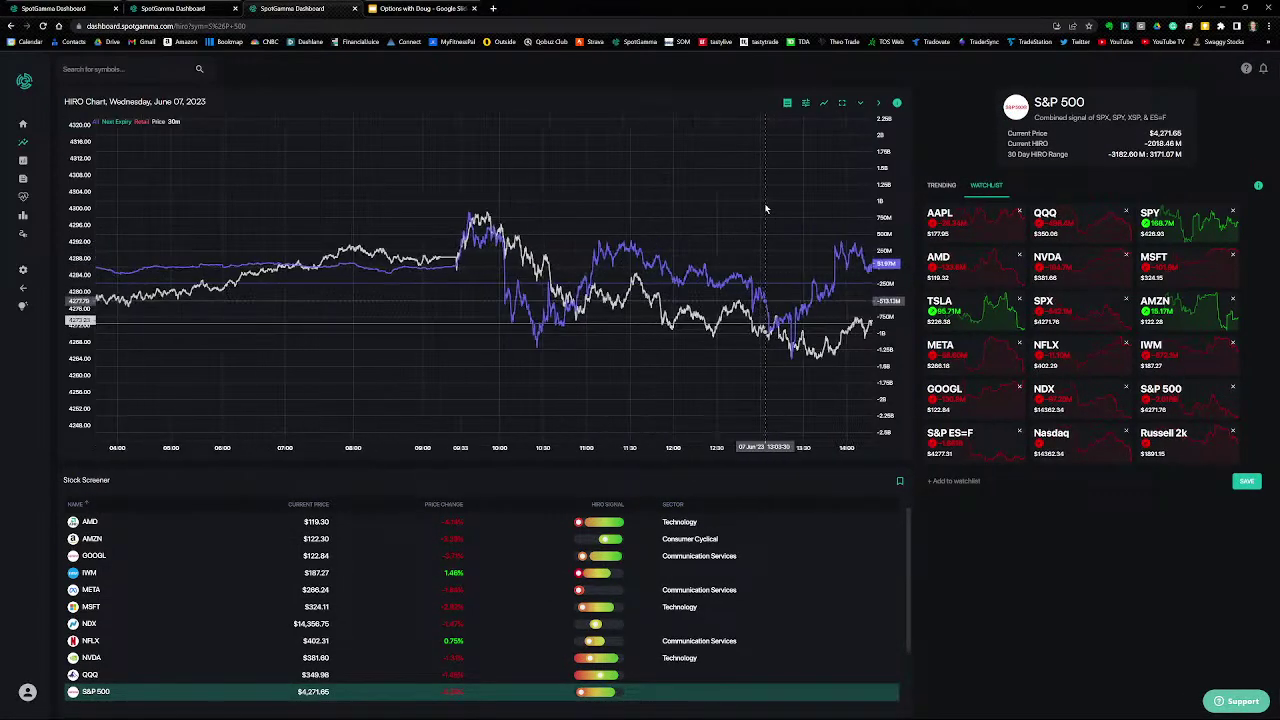
pyautogui.hscroll(2, 537, 168)
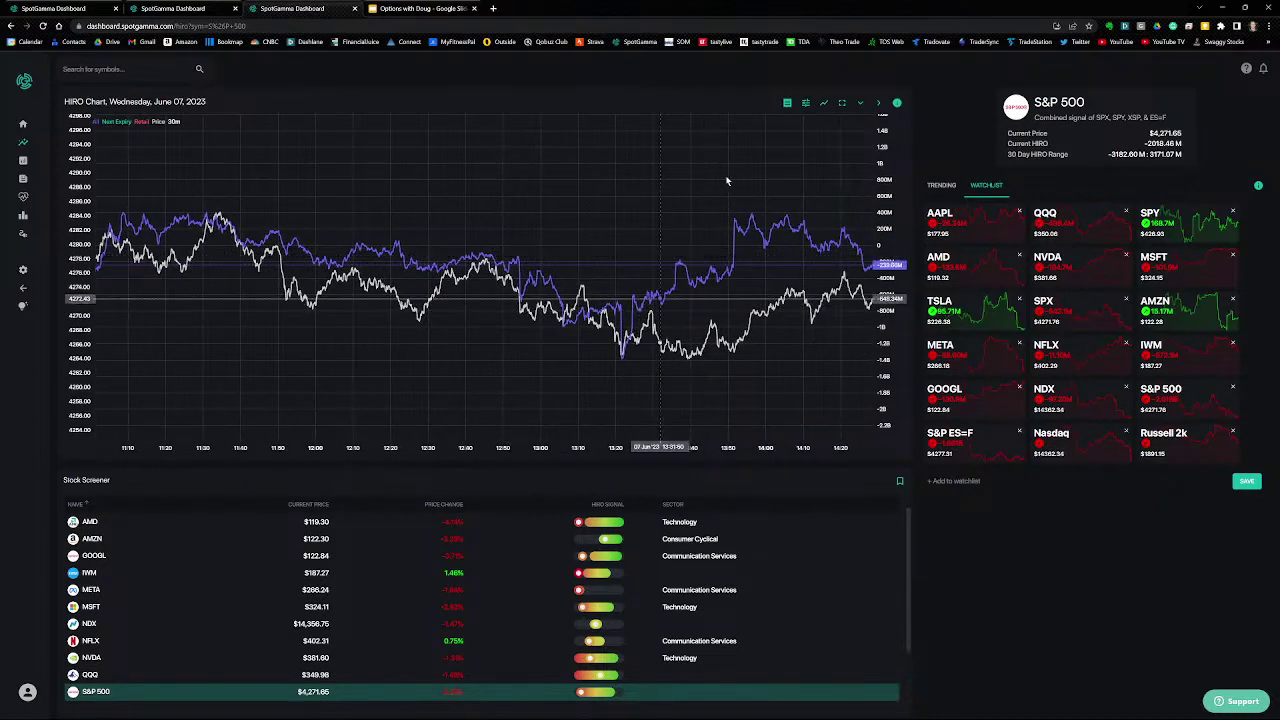
pyautogui.click(845, 104)
pyautogui.scroll(3, 1012, 240)
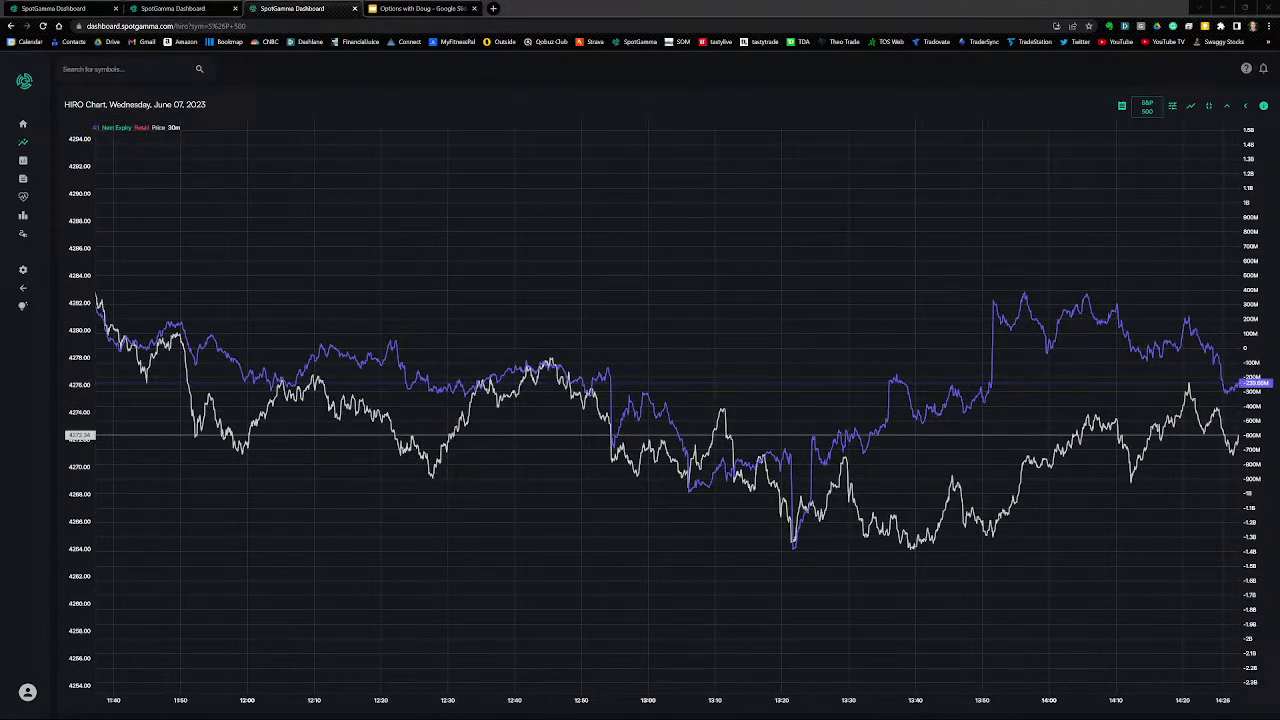
pyautogui.moveTo(1018, 290); pyautogui.dragTo(1188, 320)
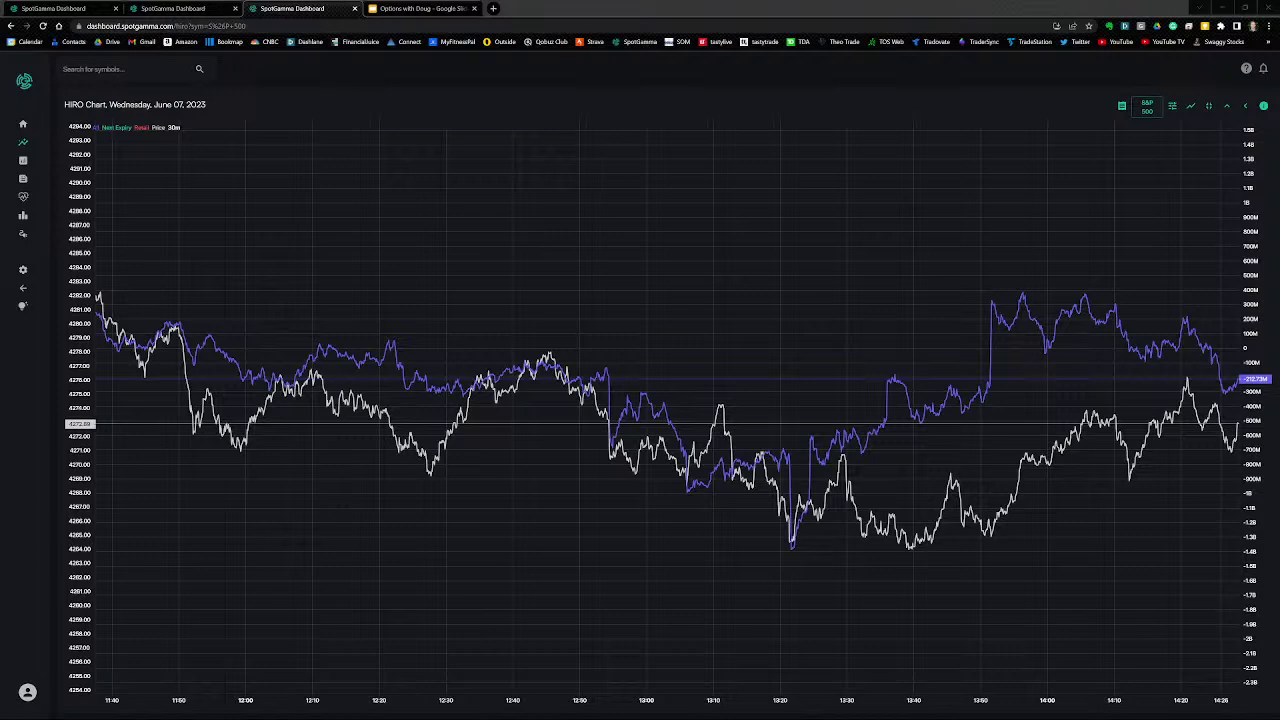
# Step: Set the S&P 500 HIRO rolling window to 1d and mark the latest part of the signal
pyautogui.click(1173, 106)
pyautogui.click(1122, 209)
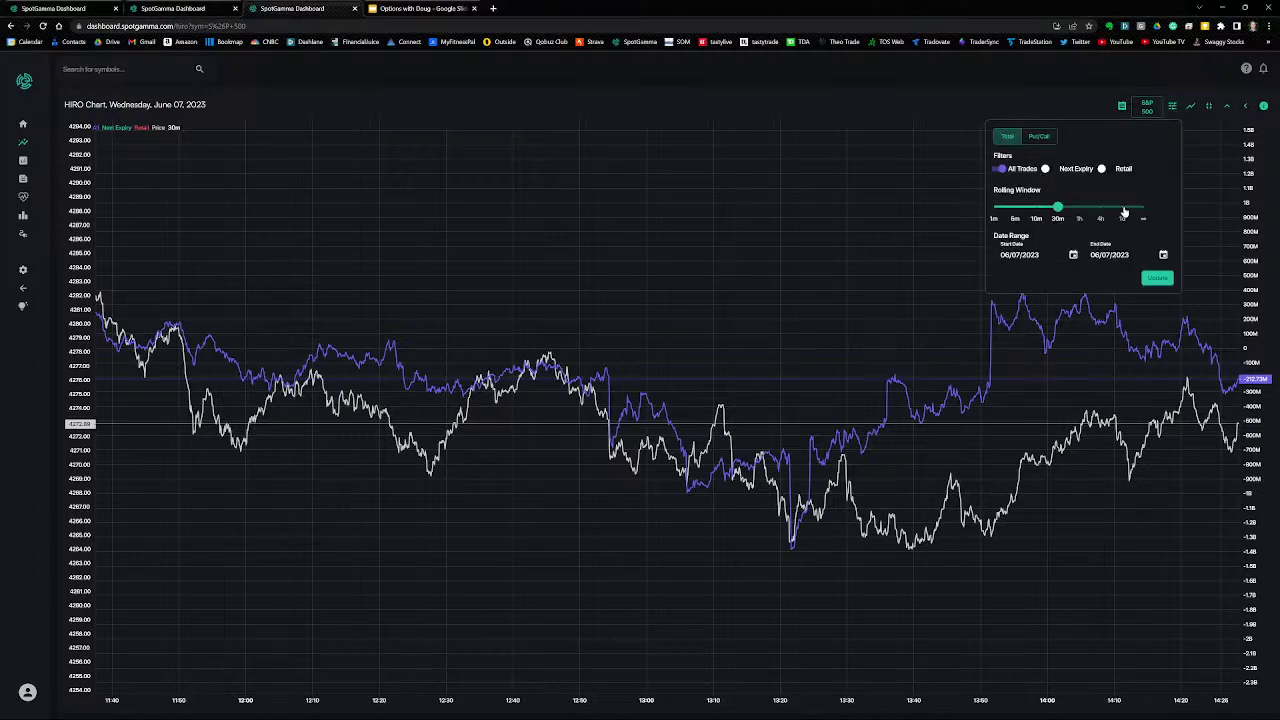
pyautogui.click(1158, 281)
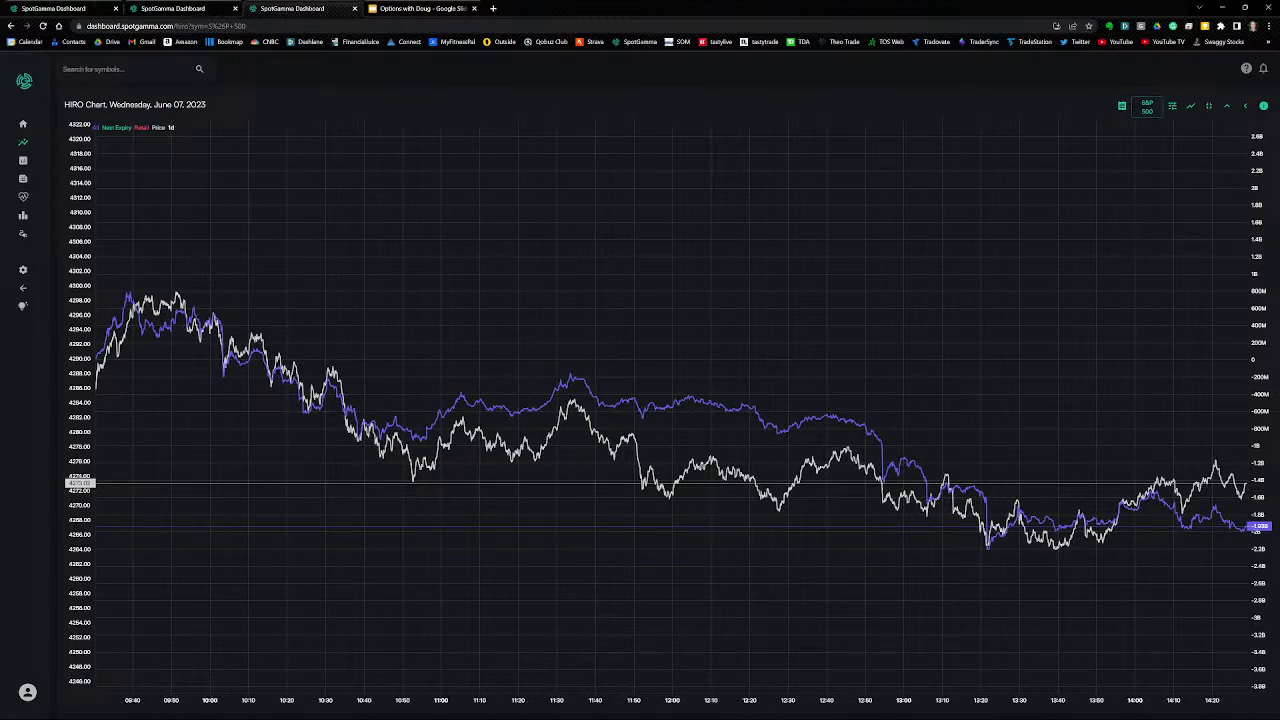
pyautogui.moveTo(1221, 557); pyautogui.dragTo(1250, 533)
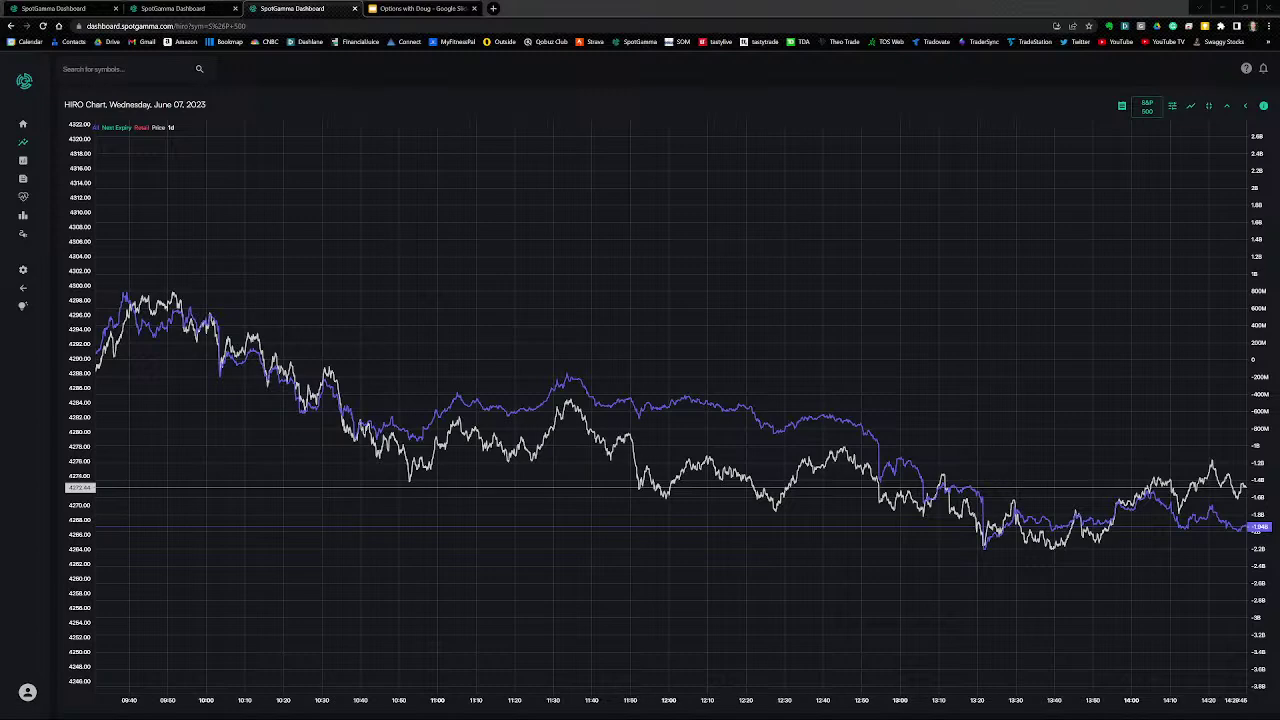
# Step: Switch to Bookmap and mark the recent price action on the NQM3 chart, and the afternoon low and LDEM level on the ESM3 chart
pyautogui.hotkey('alt', 'Tab')
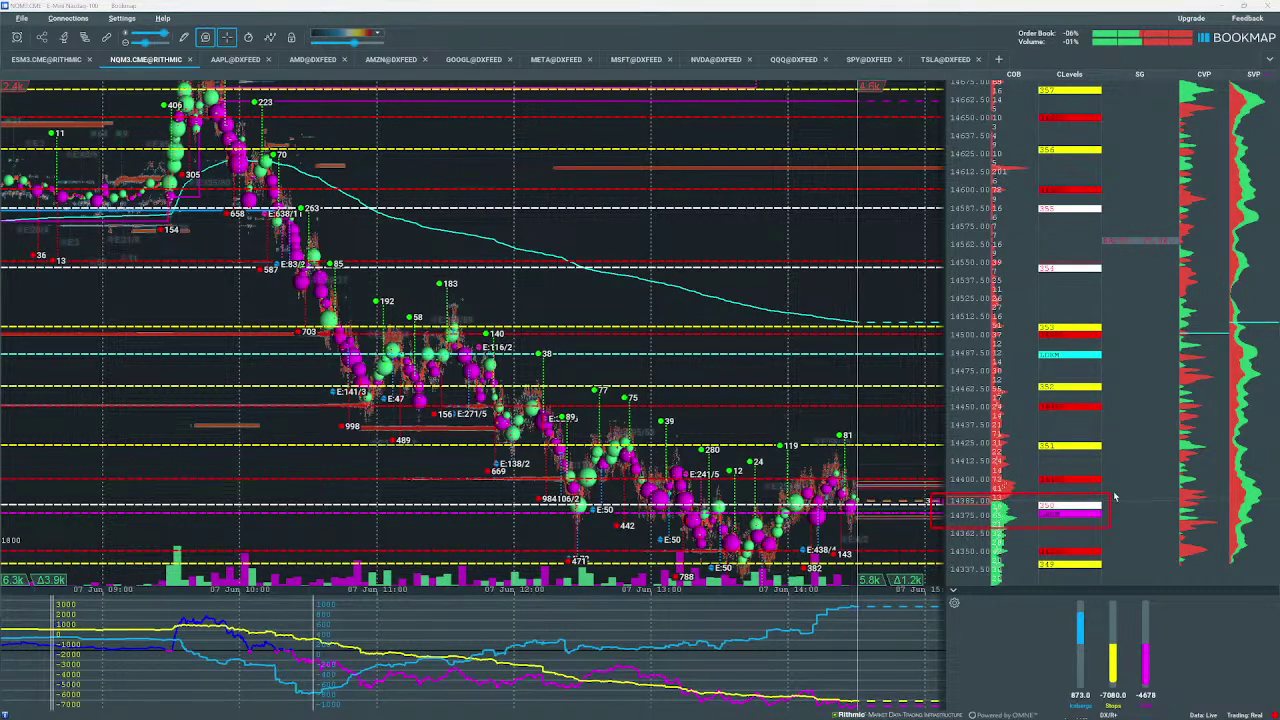
pyautogui.moveTo(643, 528); pyautogui.dragTo(888, 474)
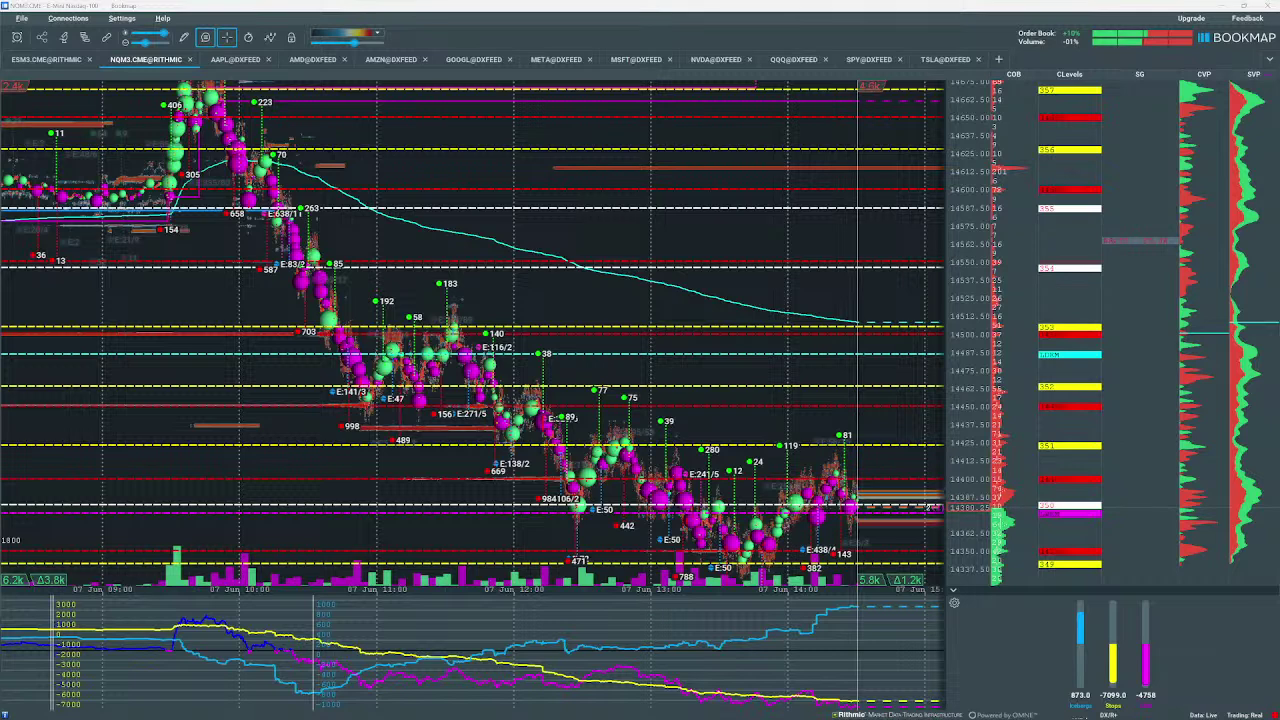
pyautogui.click(42, 62)
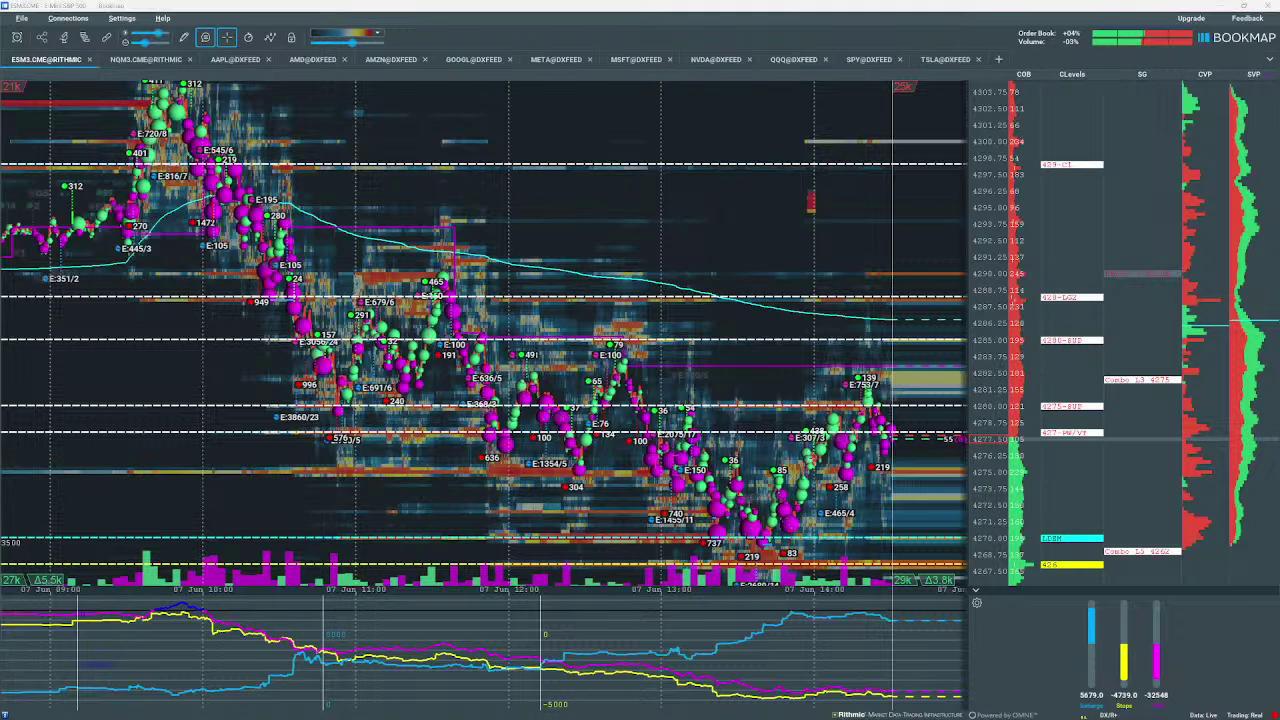
pyautogui.moveTo(688, 557); pyautogui.dragTo(832, 513)
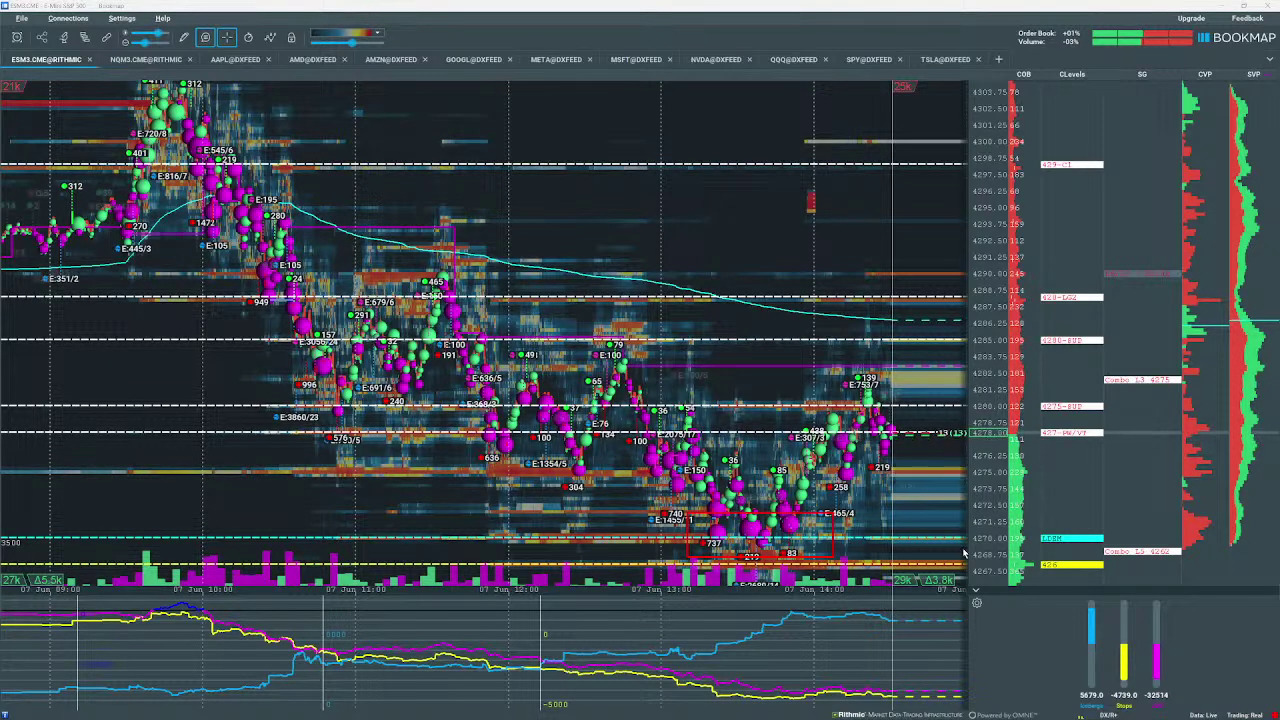
pyautogui.moveTo(964, 550); pyautogui.dragTo(1120, 530)
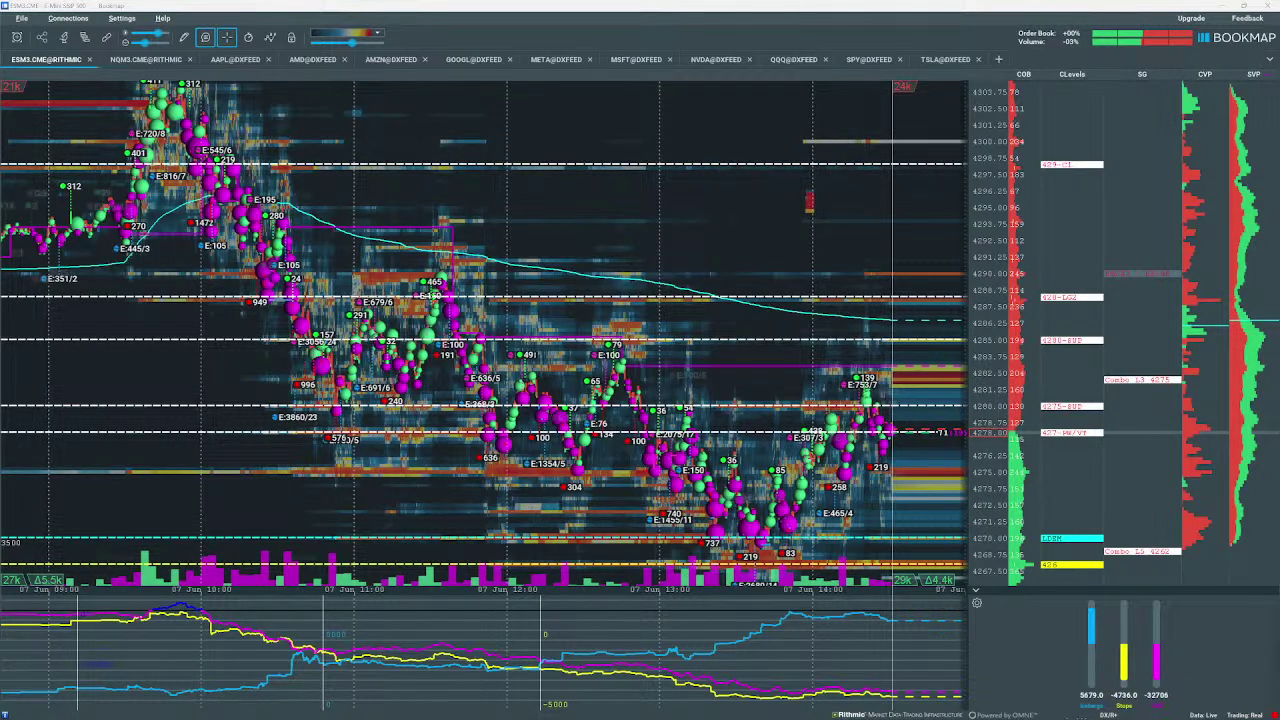
# Step: Switch to the SpotGamma Founder's Note and mark the SPX column in the SpotGamma Proprietary Levels table
pyautogui.hotkey('alt', 'Tab')
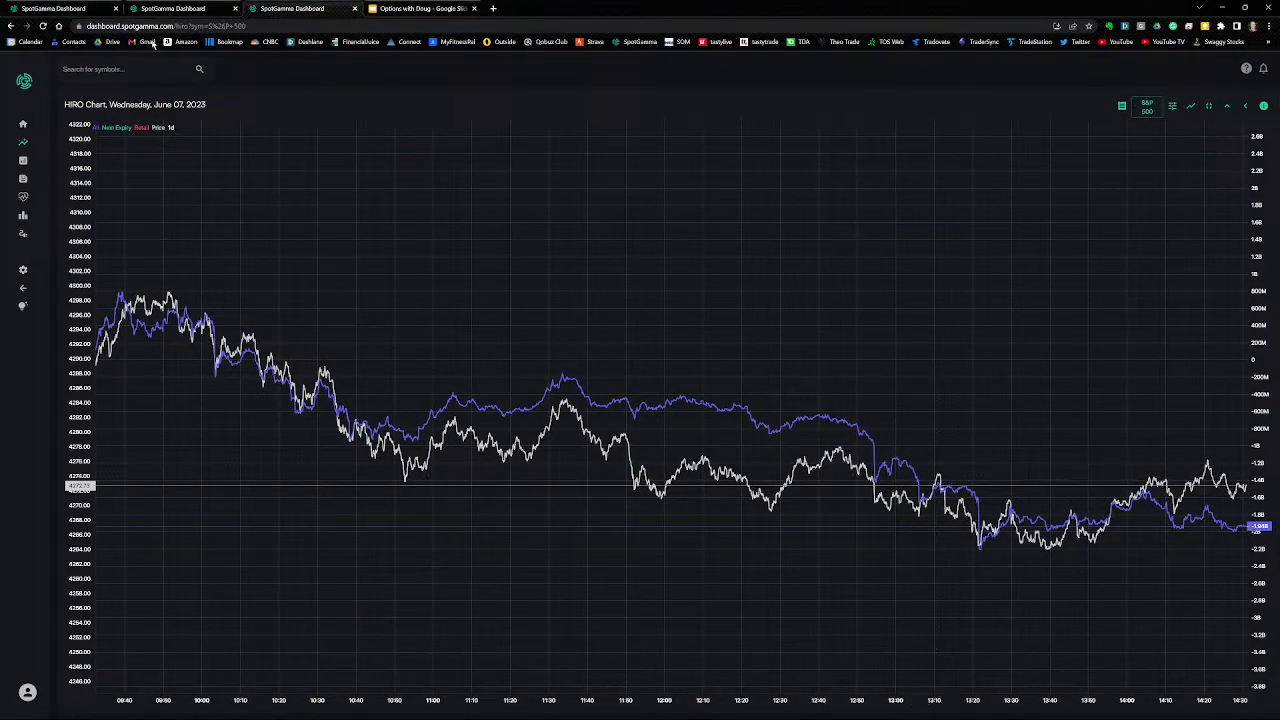
pyautogui.click(67, 9)
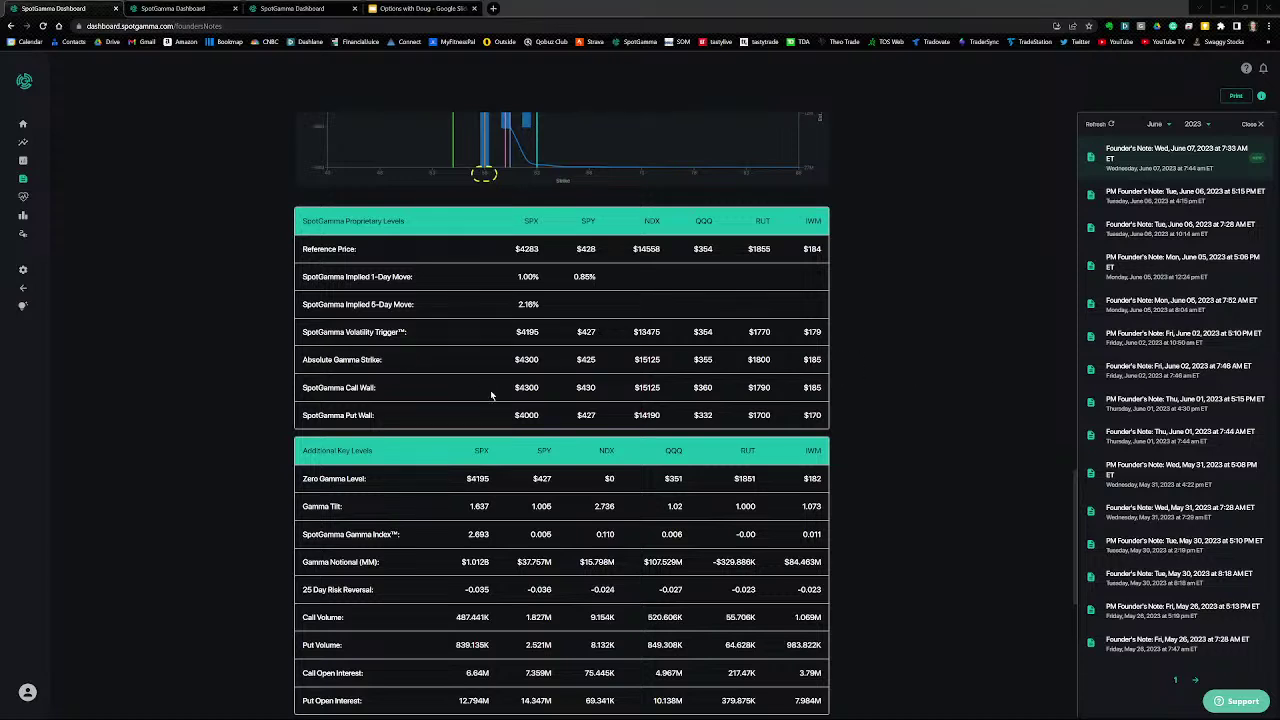
pyautogui.moveTo(508, 437)
pyautogui.mouseDown()
pyautogui.moveTo(585, 272)
pyautogui.moveTo(557, 208)
pyautogui.mouseUp()
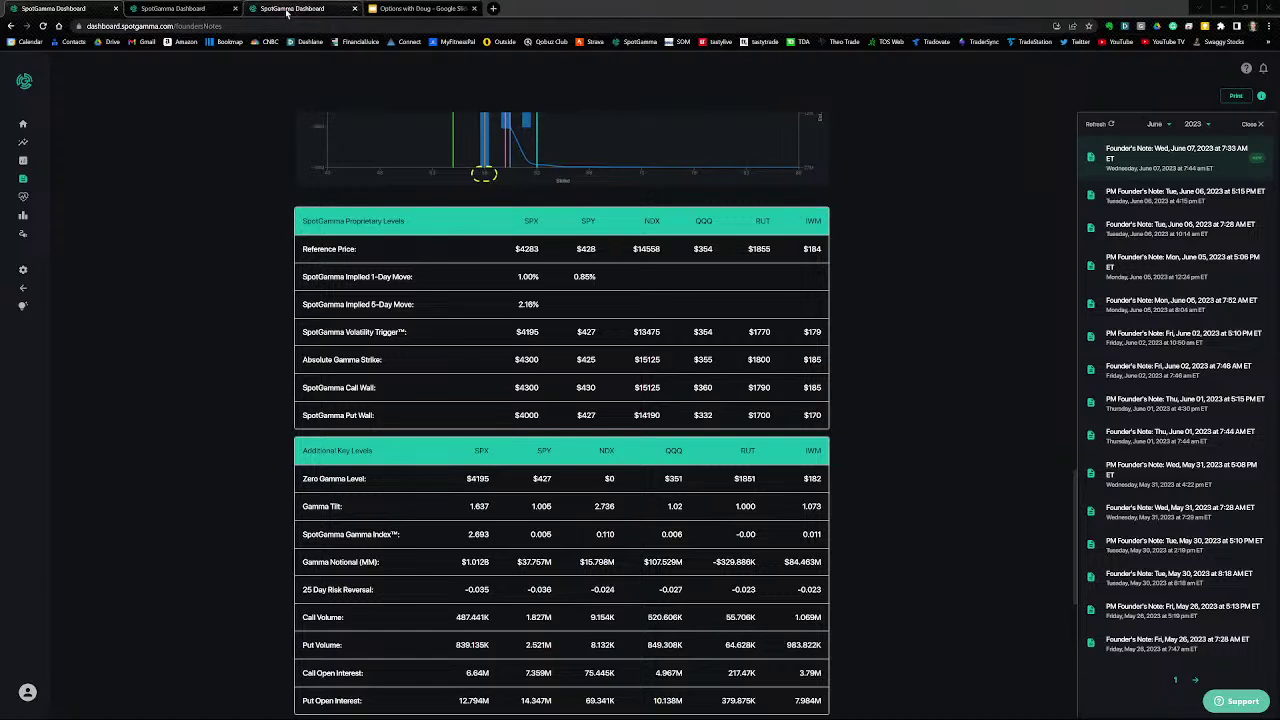
# Step: Show the SPX index charts and examine the SPX Absolute Gamma chart full screen before returning to the overview
pyautogui.click(186, 9)
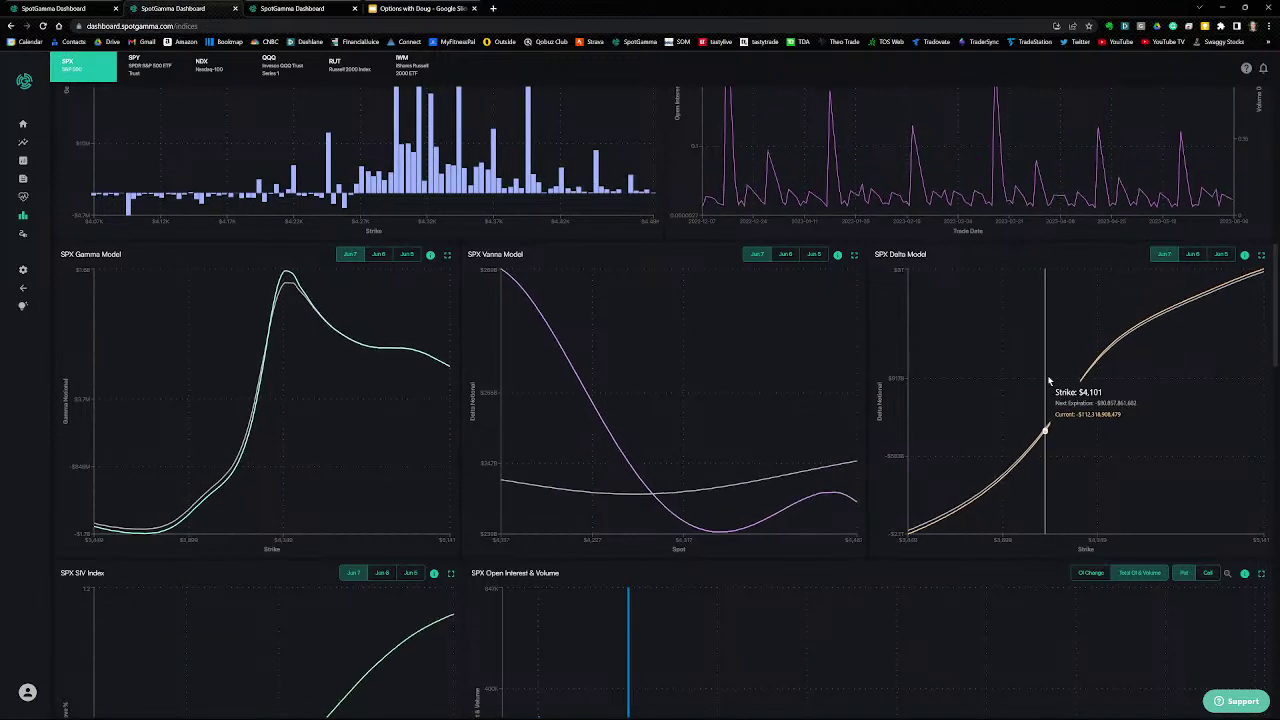
pyautogui.scroll(10, 1049, 381)
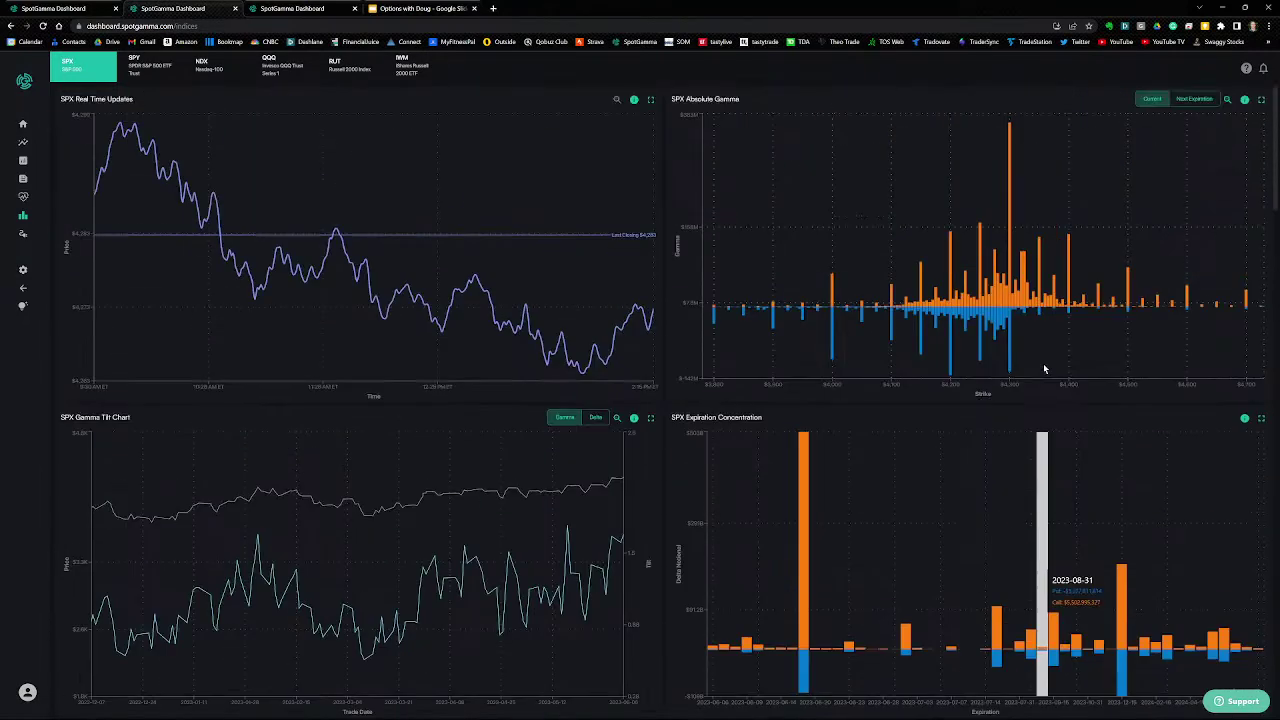
pyautogui.click(1261, 100)
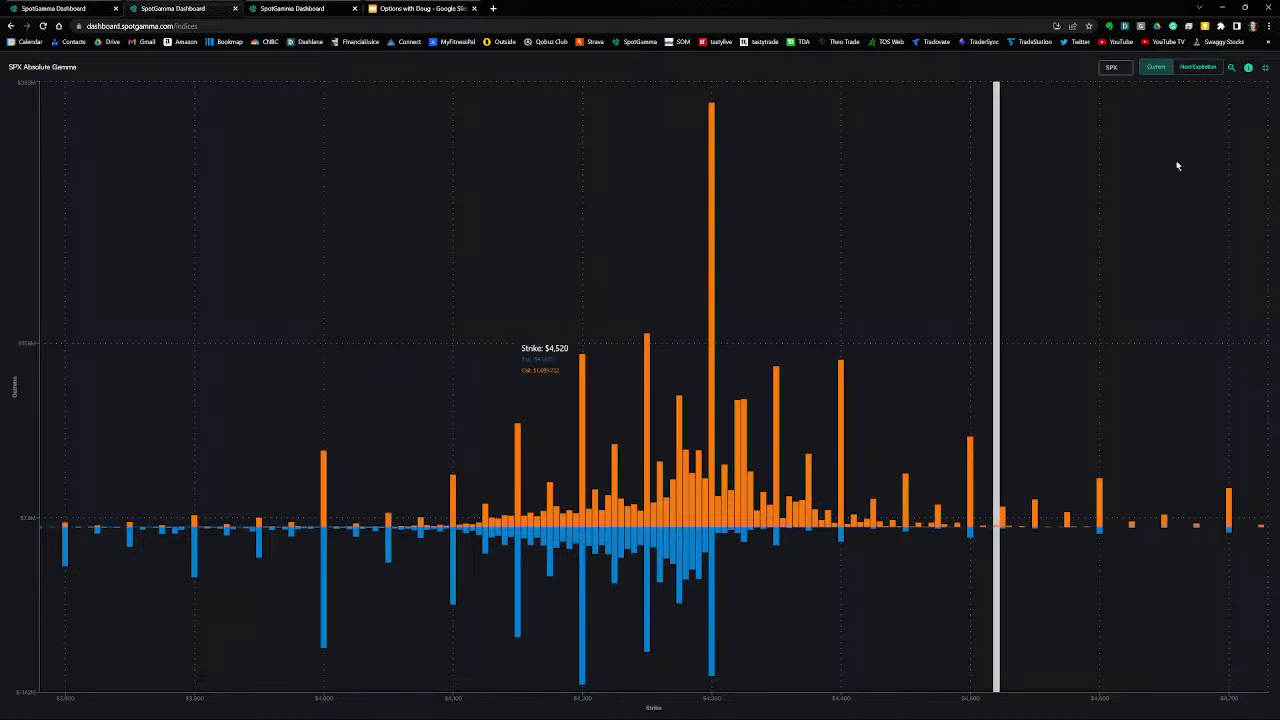
pyautogui.click(1267, 67)
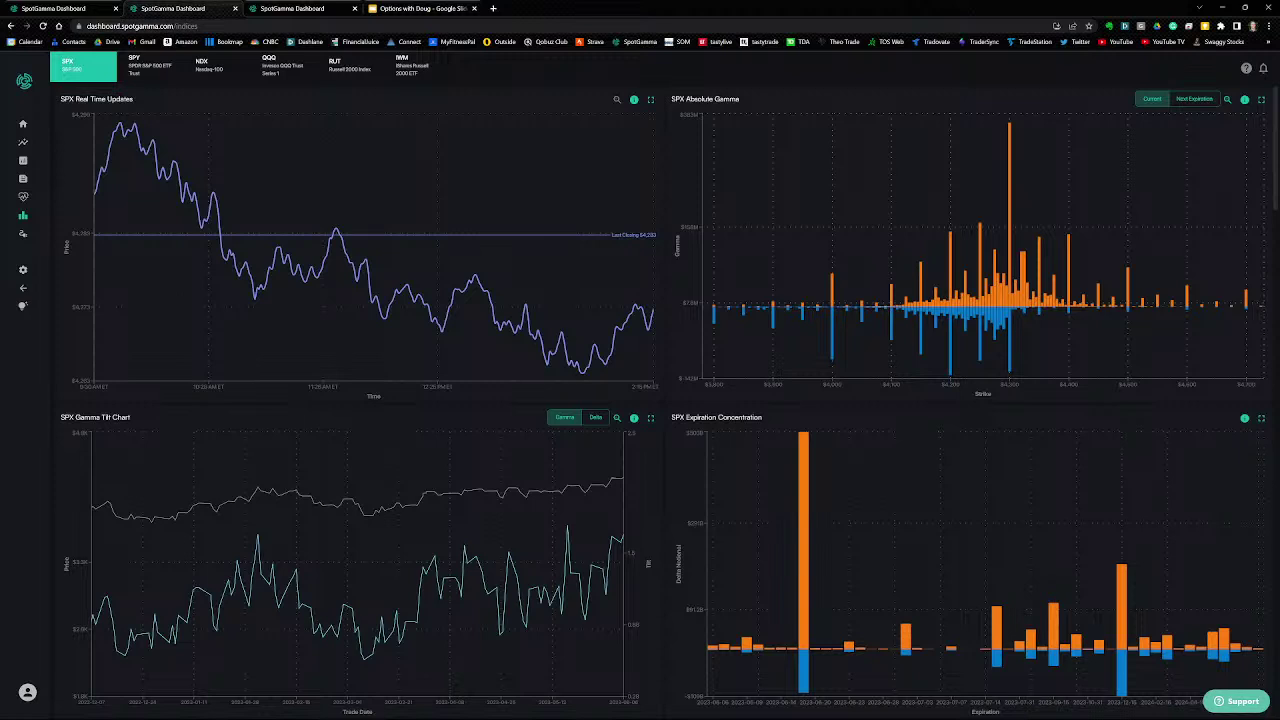
# Step: Bring the watchlist window over the dashboard, mark its /ES-SPX row, and move the window back off the screen
pyautogui.moveTo(1279, 103); pyautogui.dragTo(838, 97)
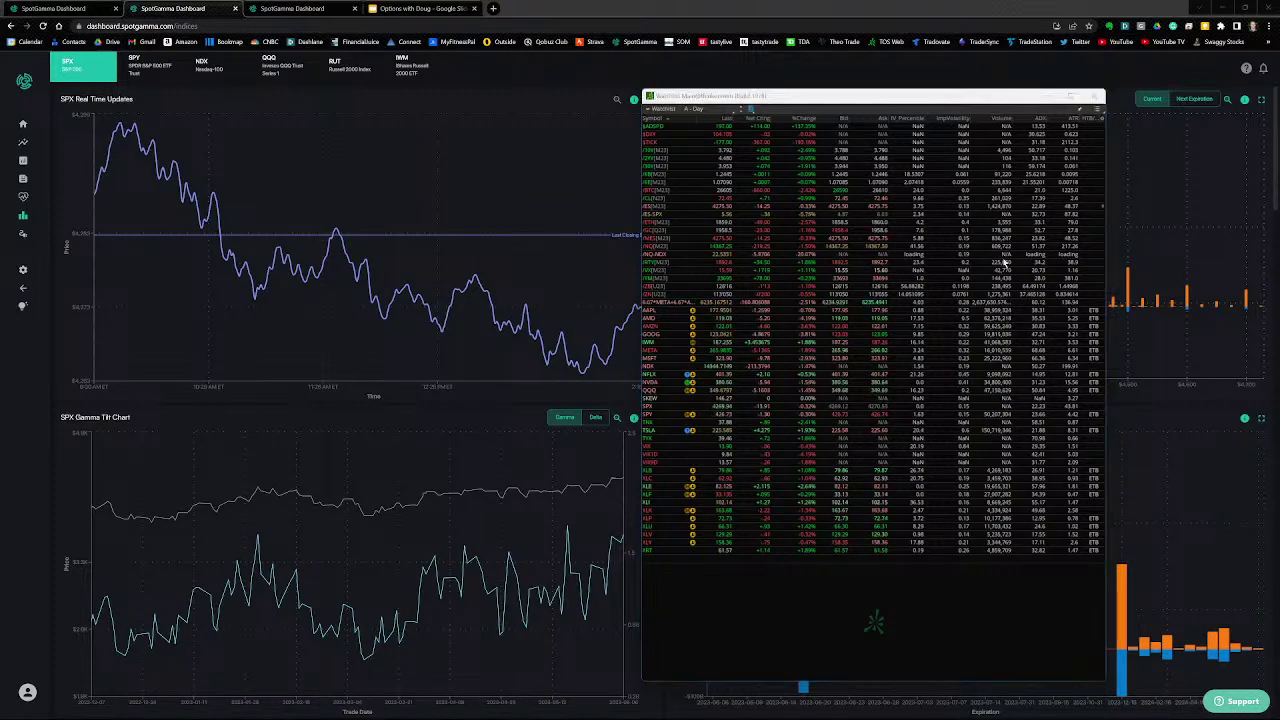
pyautogui.moveTo(633, 225); pyautogui.dragTo(741, 210)
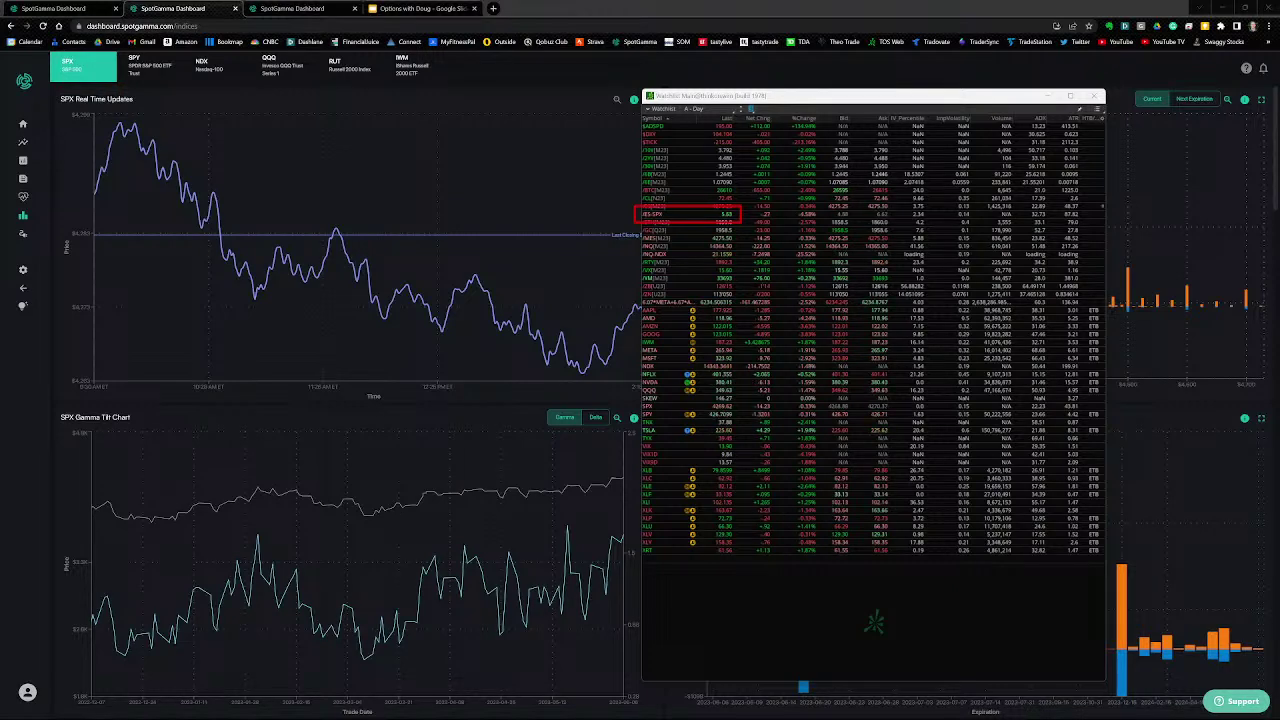
pyautogui.press('Escape')
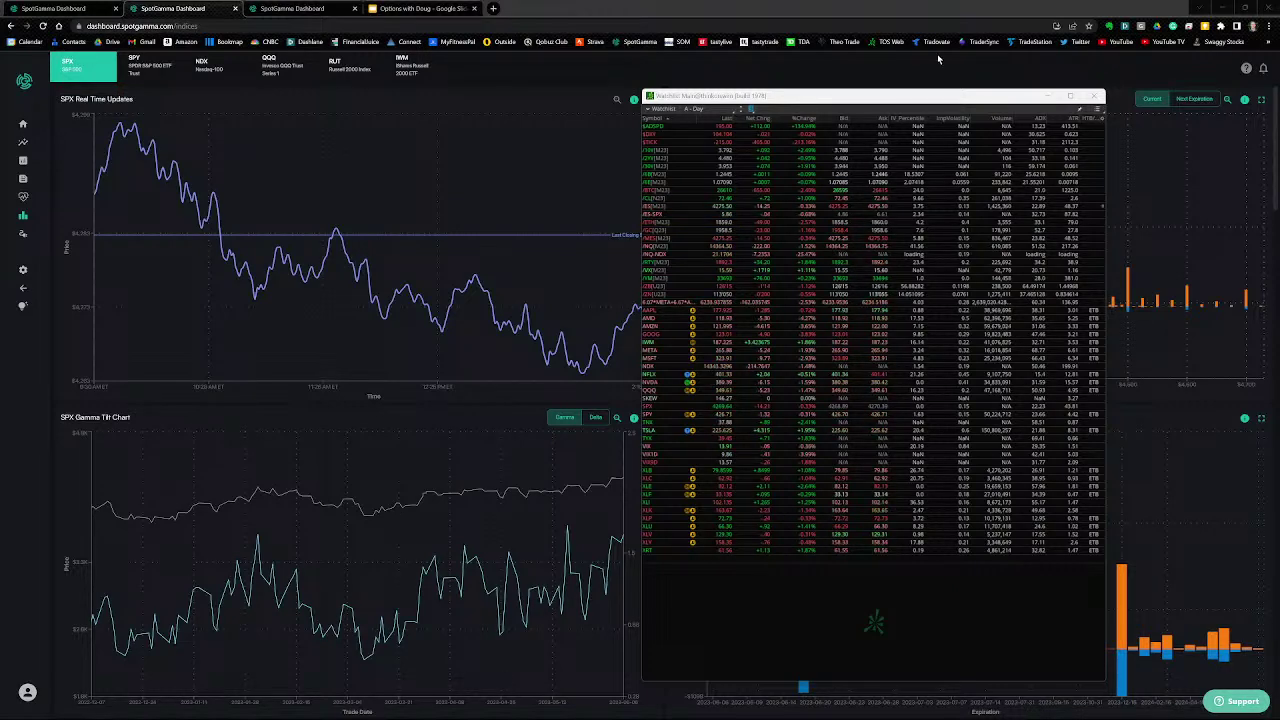
pyautogui.moveTo(977, 95); pyautogui.dragTo(1114, 103)
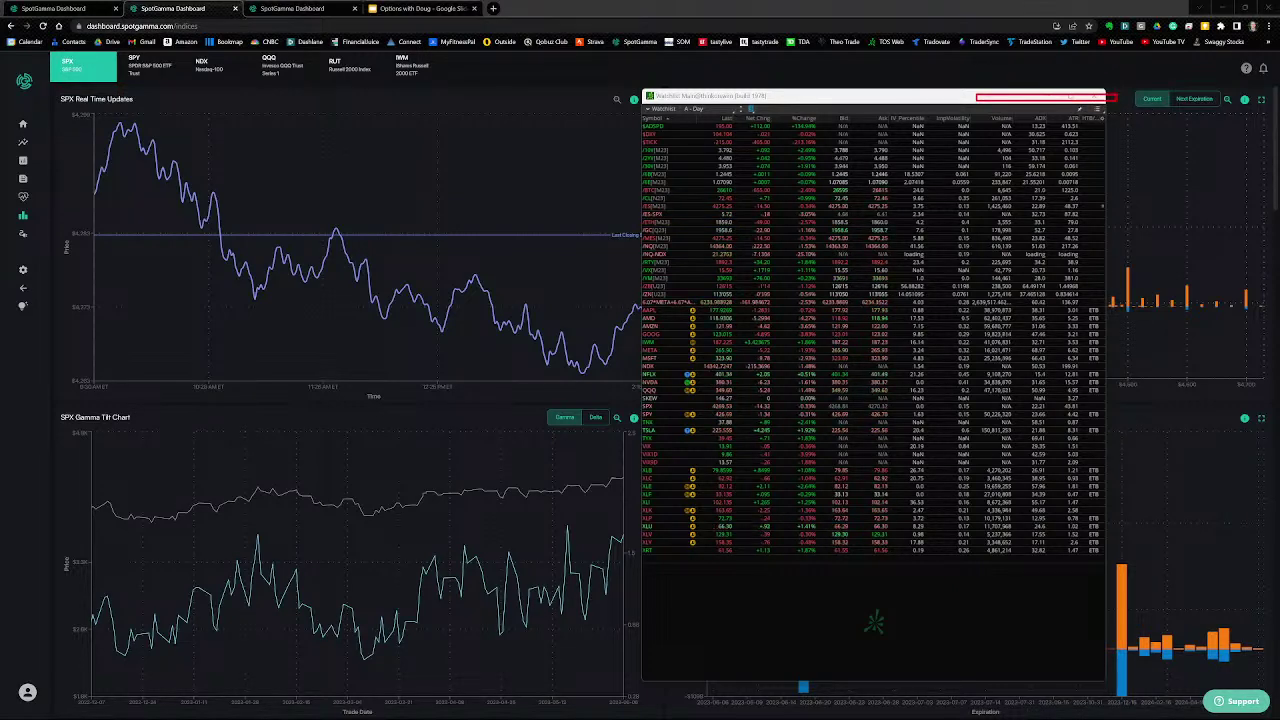
pyautogui.press('Escape')
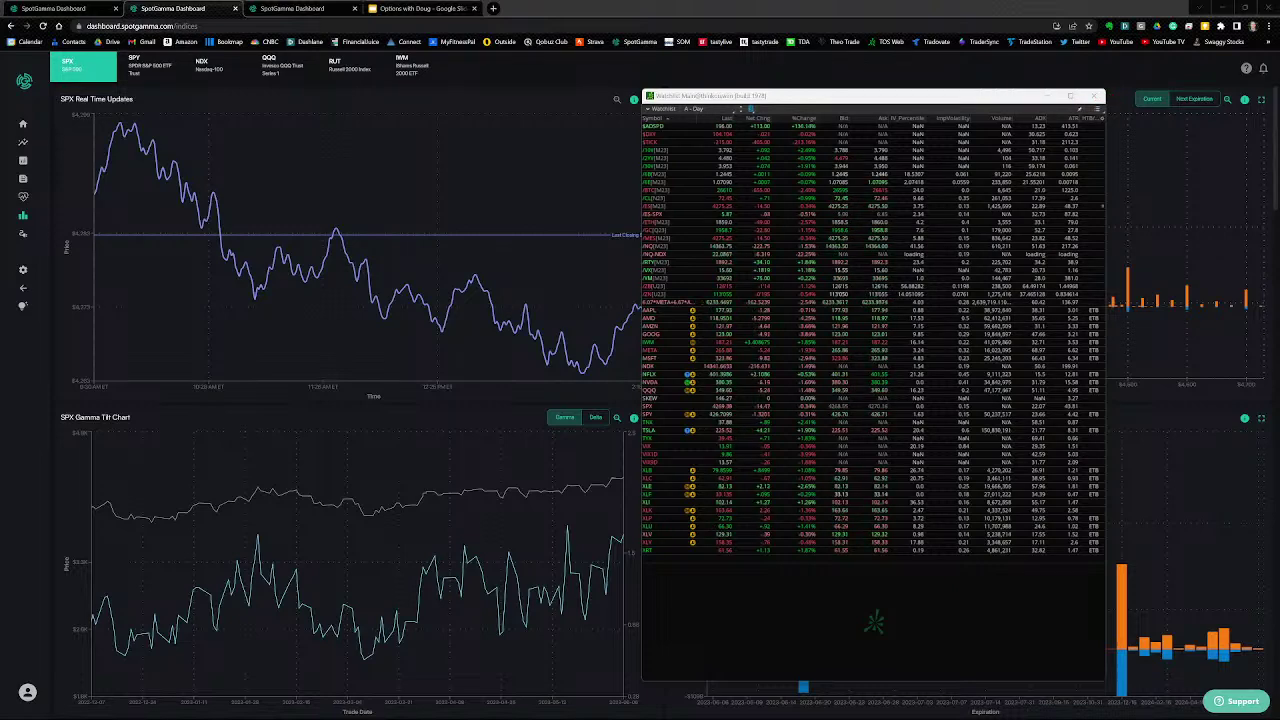
pyautogui.moveTo(897, 101); pyautogui.dragTo(1279, 101)
# Step: Return to Bookmap, mark the CLevels column, and review the ESM3 level rows in the Excel Futures sheet
pyautogui.click(1222, 7)
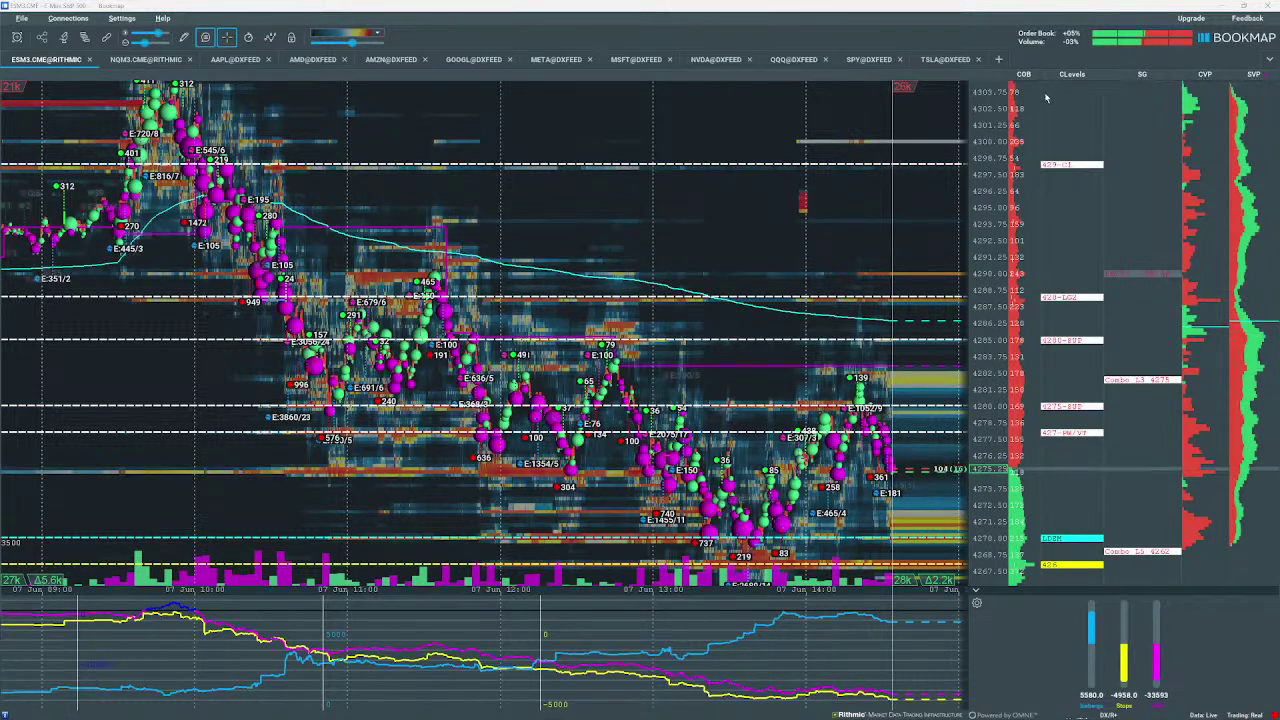
pyautogui.moveTo(1044, 92); pyautogui.dragTo(1108, 64)
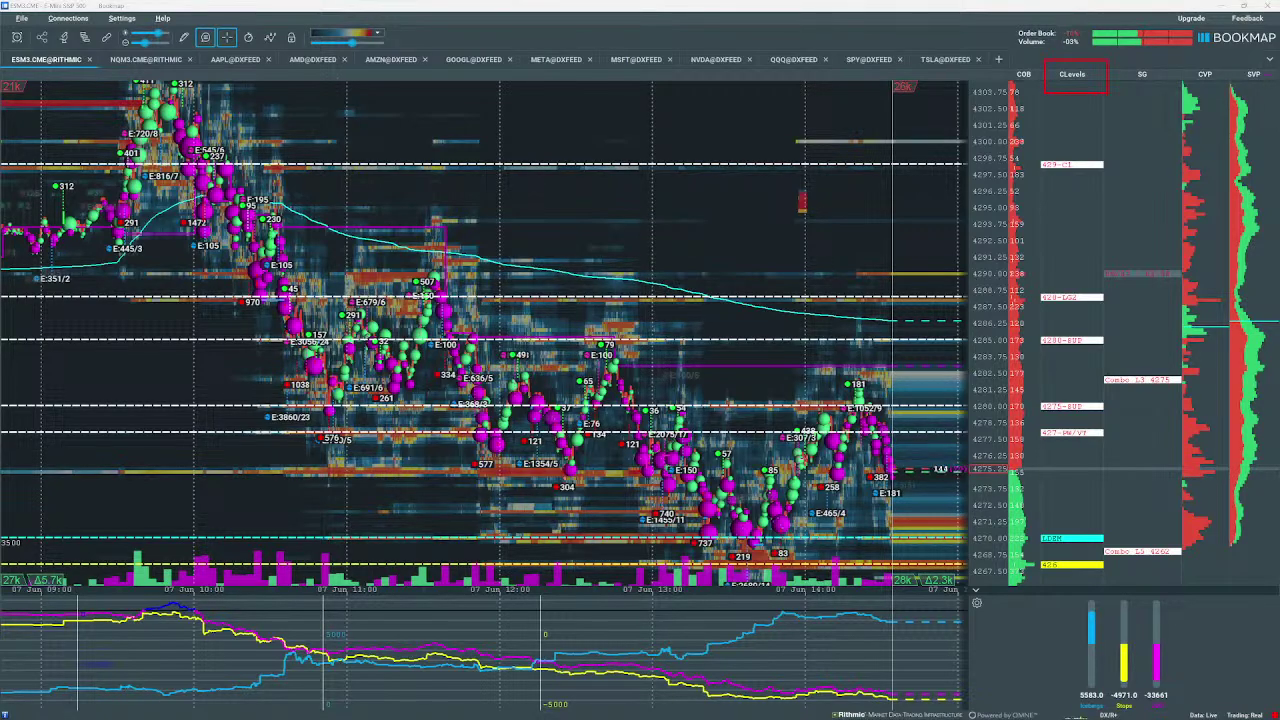
pyautogui.hotkey('alt', 'Tab')
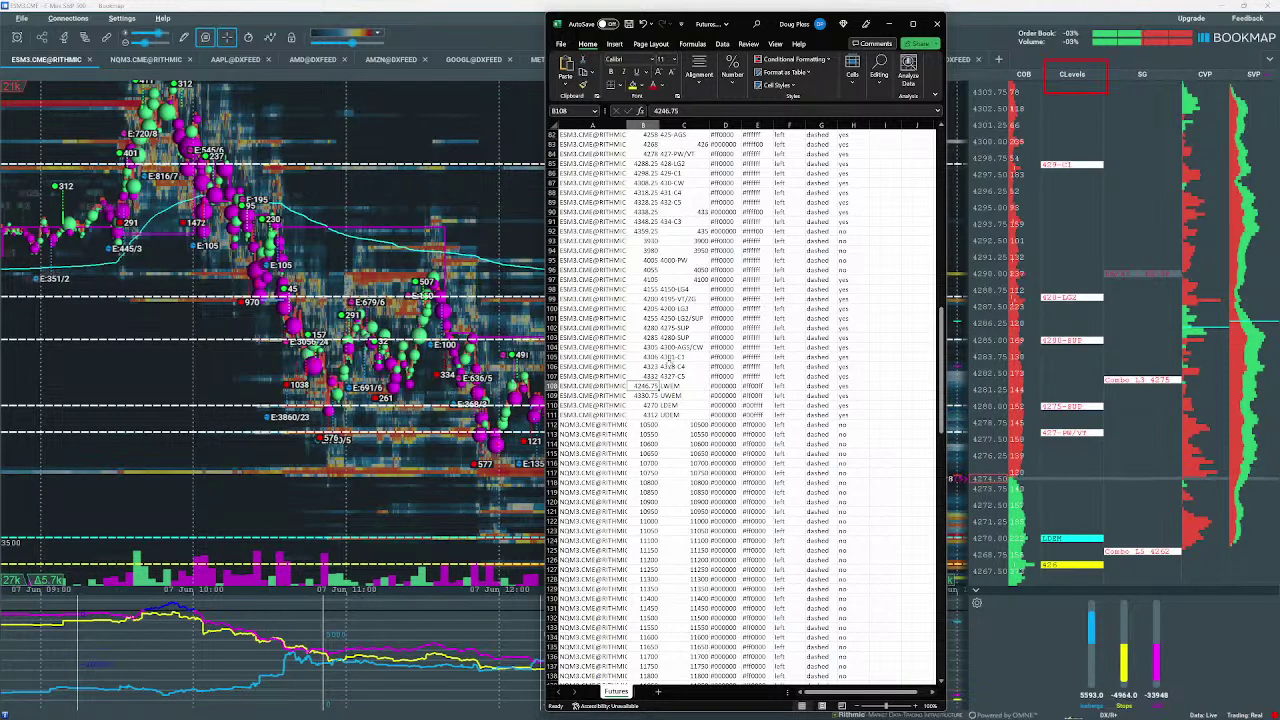
pyautogui.scroll(2, 730, 358)
pyautogui.scroll(2, 731, 354)
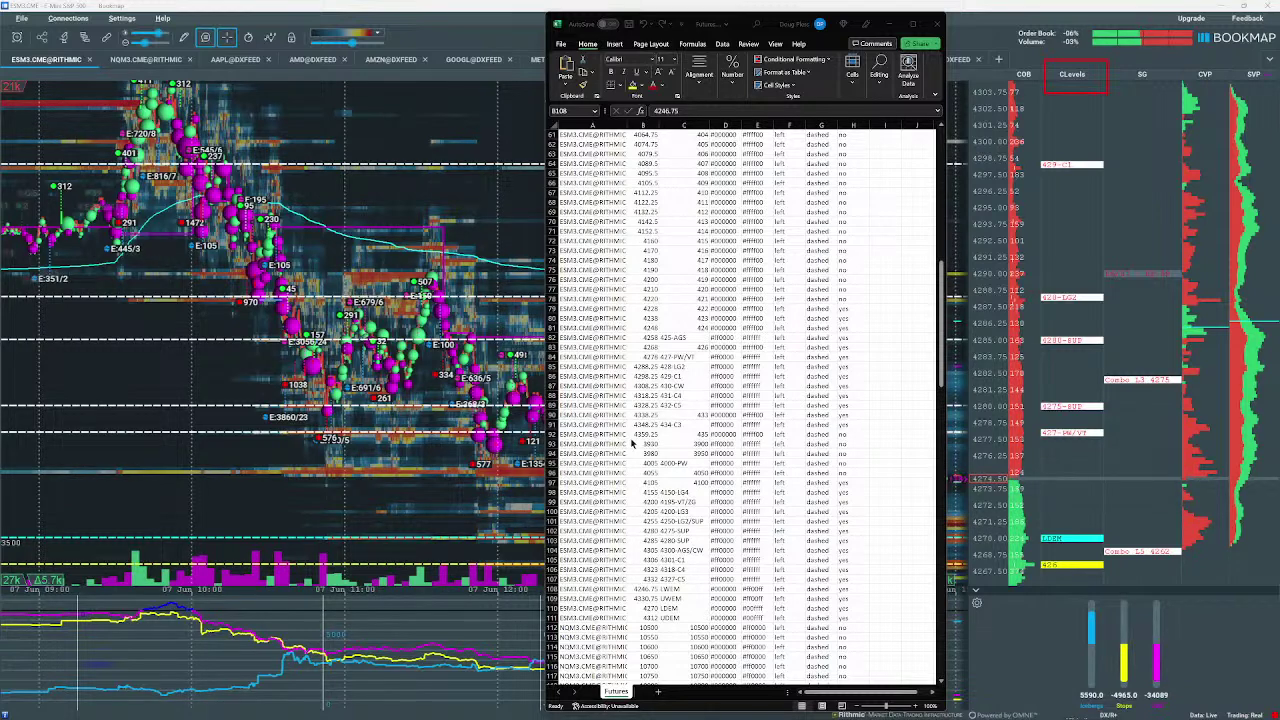
# Step: Mark the ESM3 level prices in rows 82–92, the levels with labels in rows 95–107, and the UWEM, LWEM, LDEM and UDEM rows
pyautogui.moveTo(629, 442)
pyautogui.mouseDown()
pyautogui.moveTo(651, 427)
pyautogui.moveTo(677, 344)
pyautogui.moveTo(661, 324)
pyautogui.mouseUp()
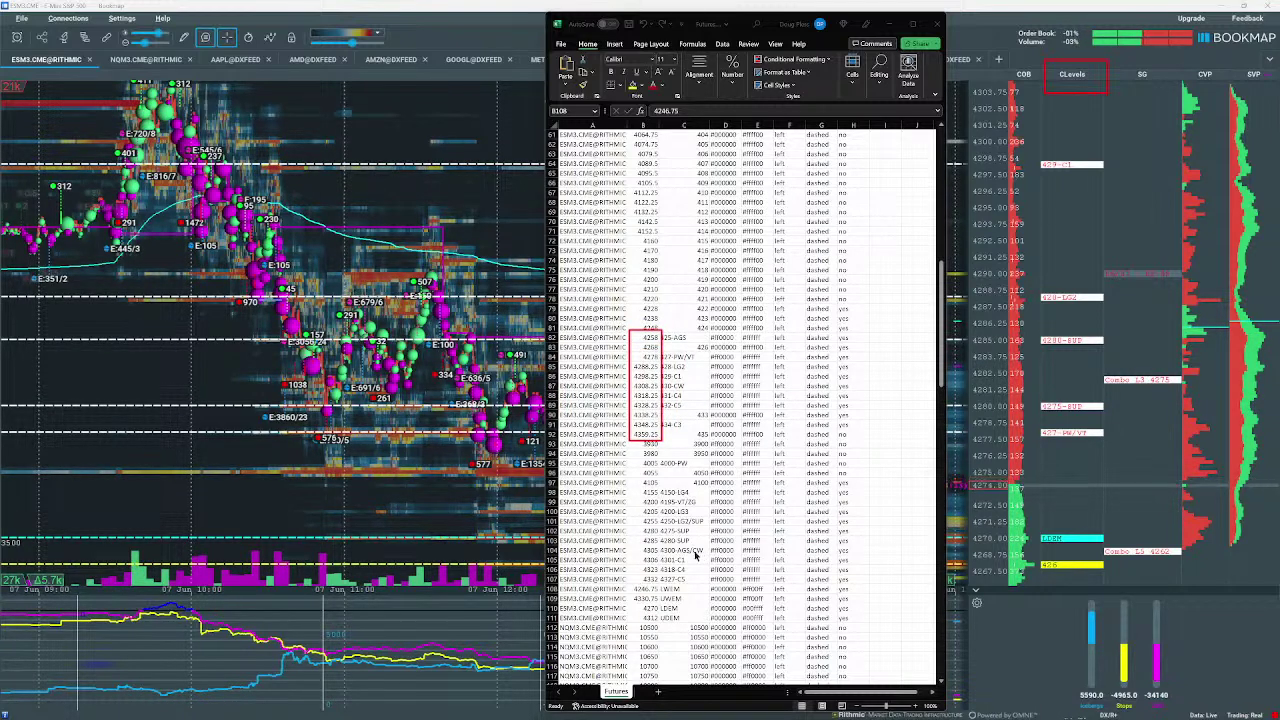
pyautogui.moveTo(636, 588)
pyautogui.mouseDown()
pyautogui.moveTo(682, 572)
pyautogui.moveTo(710, 457)
pyautogui.mouseUp()
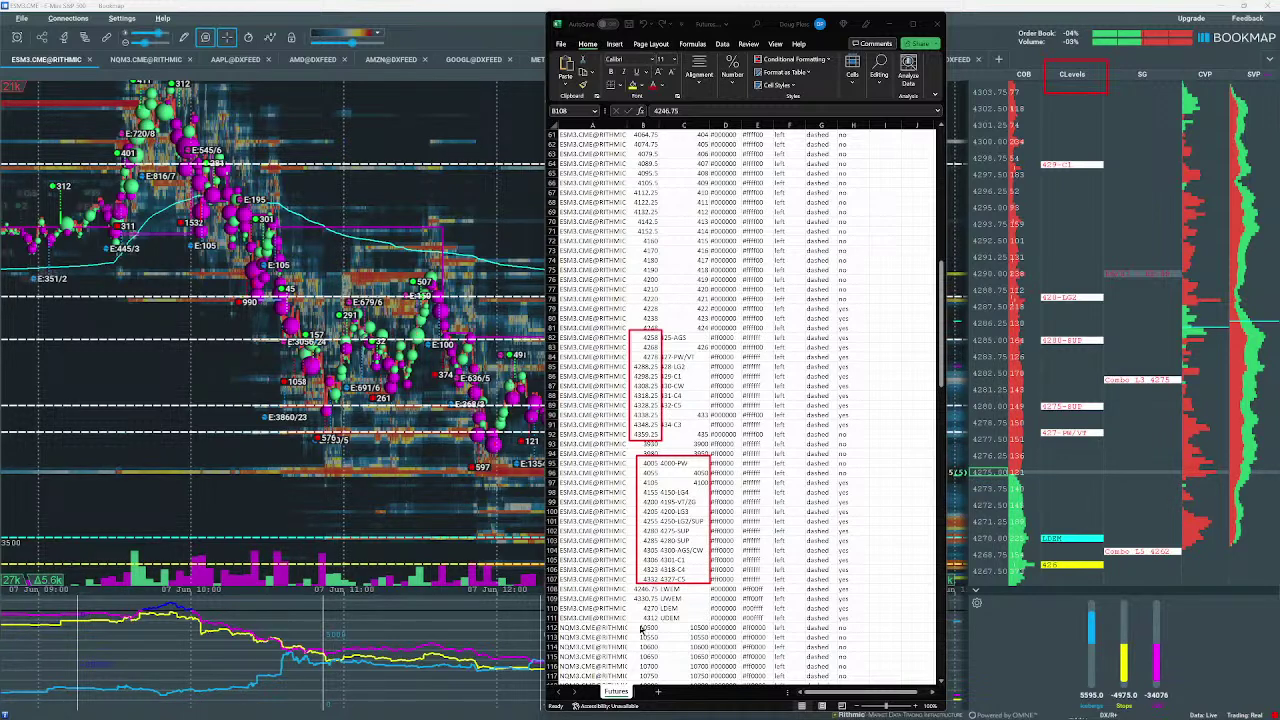
pyautogui.moveTo(632, 626); pyautogui.dragTo(688, 584)
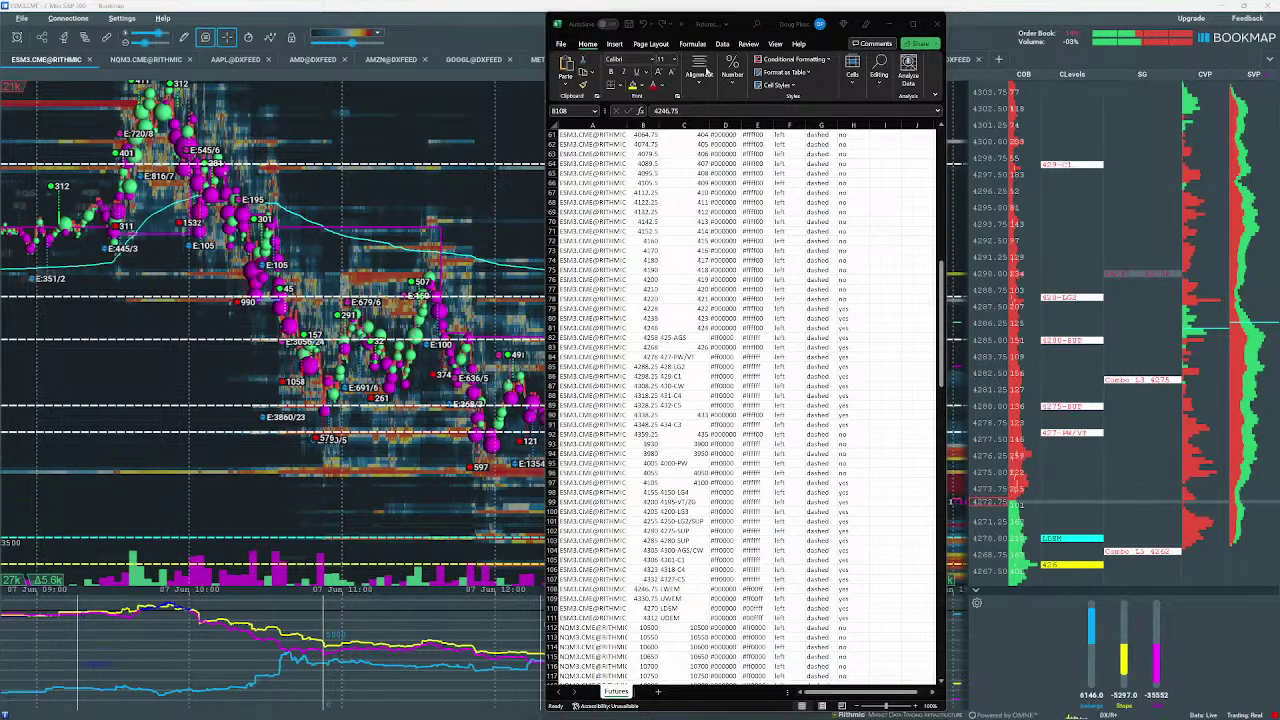
# Step: Move the Excel workbook off the screen to uncover the ESM3 chart in Bookmap and switch to the NQM3 chart
pyautogui.moveTo(702, 24); pyautogui.dragTo(1279, 24)
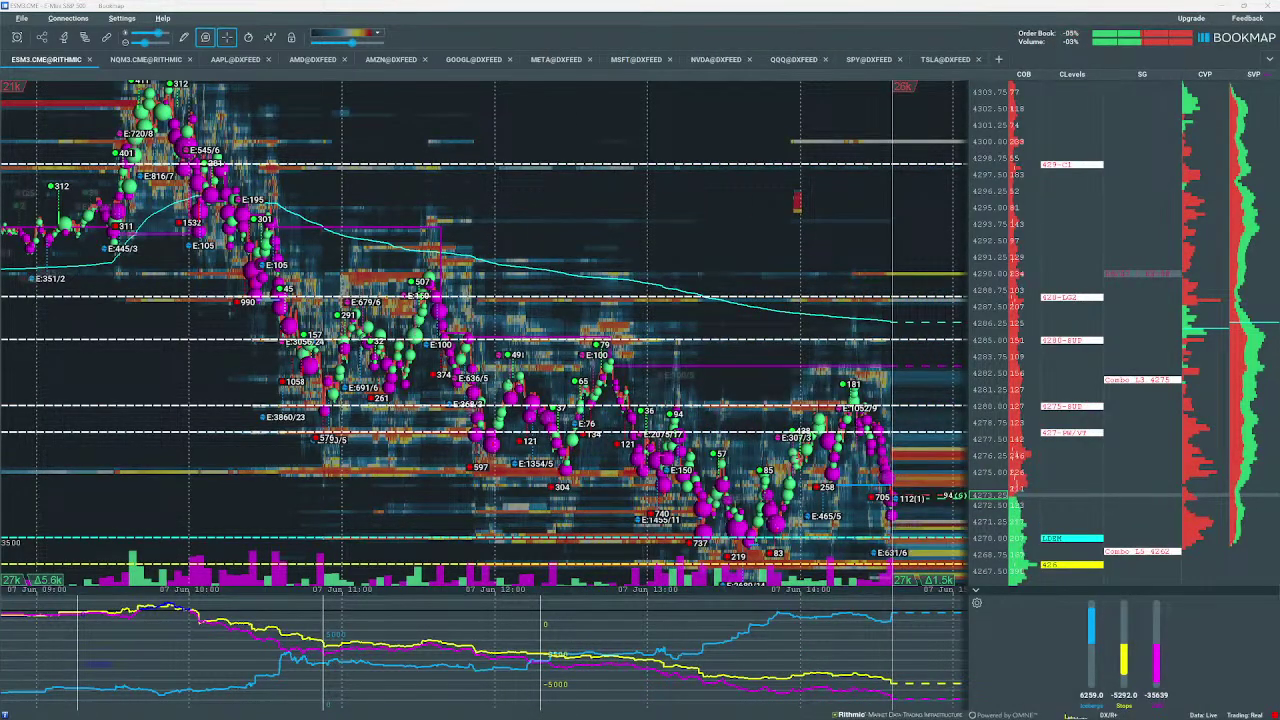
pyautogui.click(1148, 211)
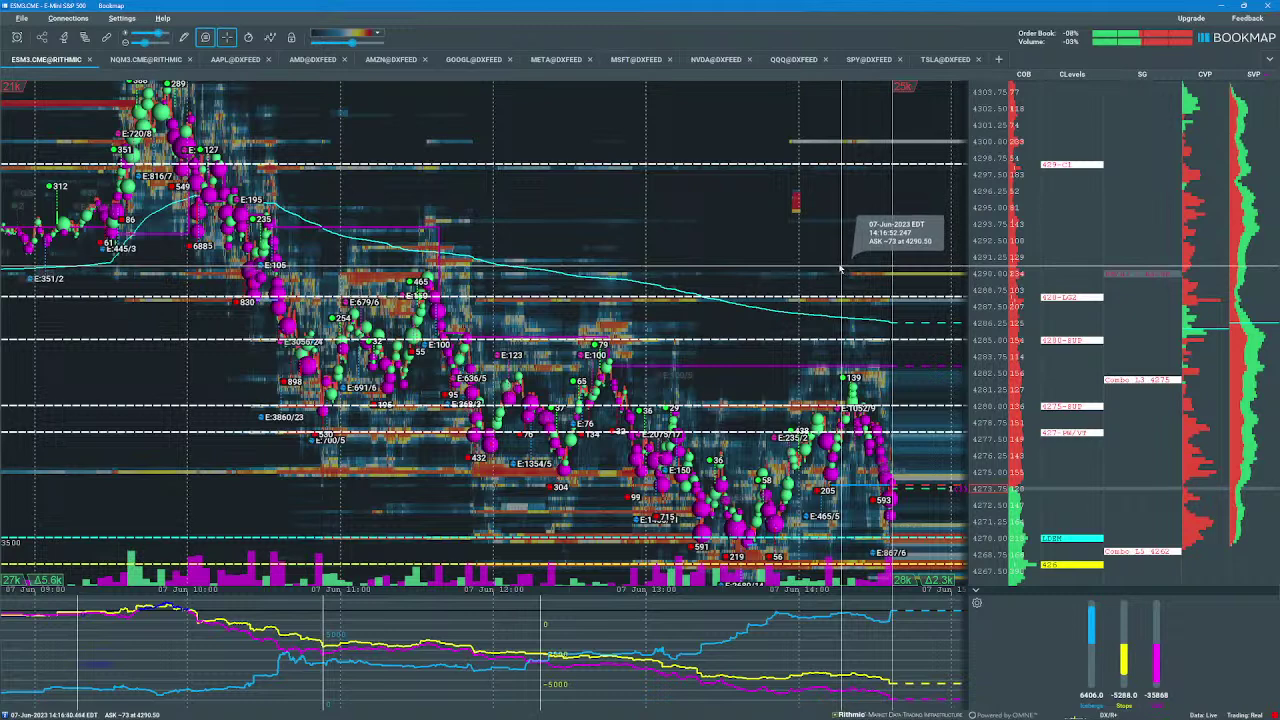
pyautogui.click(147, 60)
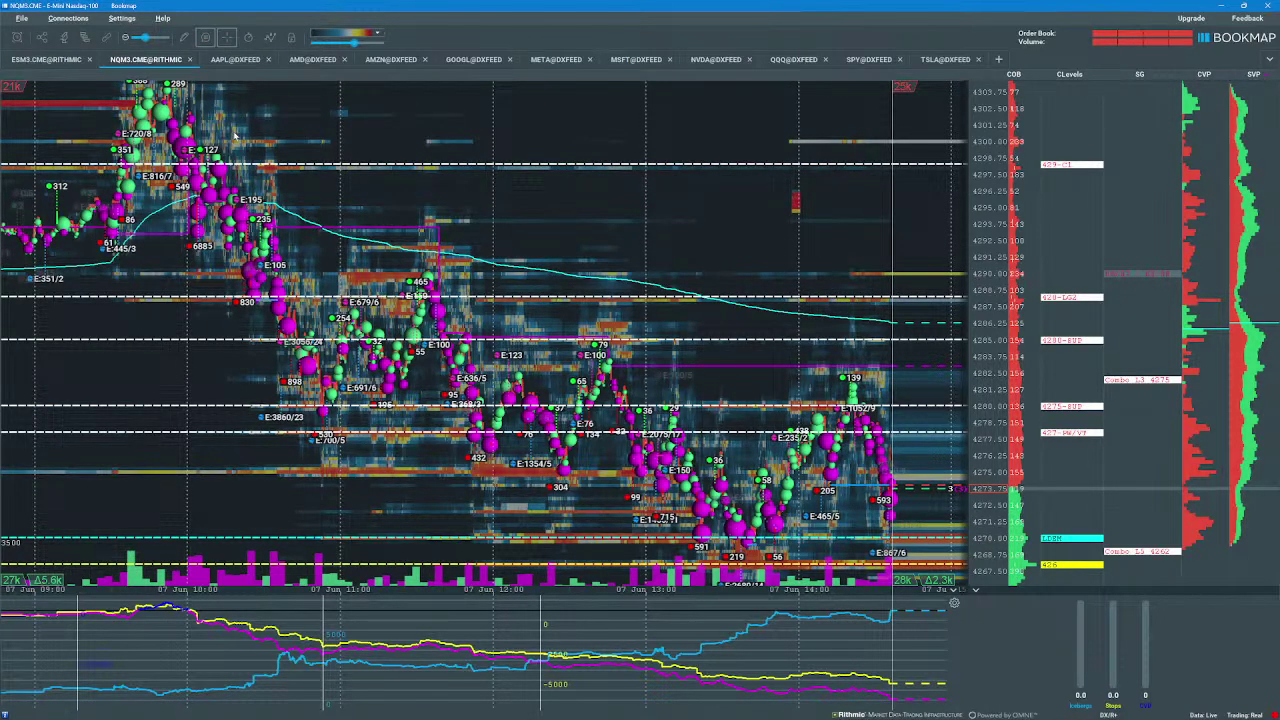